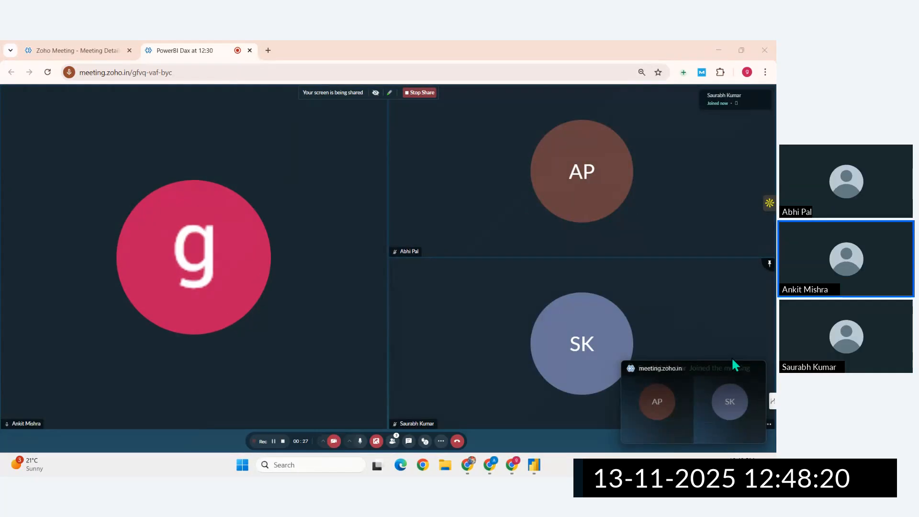
# - Dismiss the floating meeting window, switch to the Chrome window with WhatsApp, and search the web for "date time" in a new tab
pyautogui.click(758, 368)
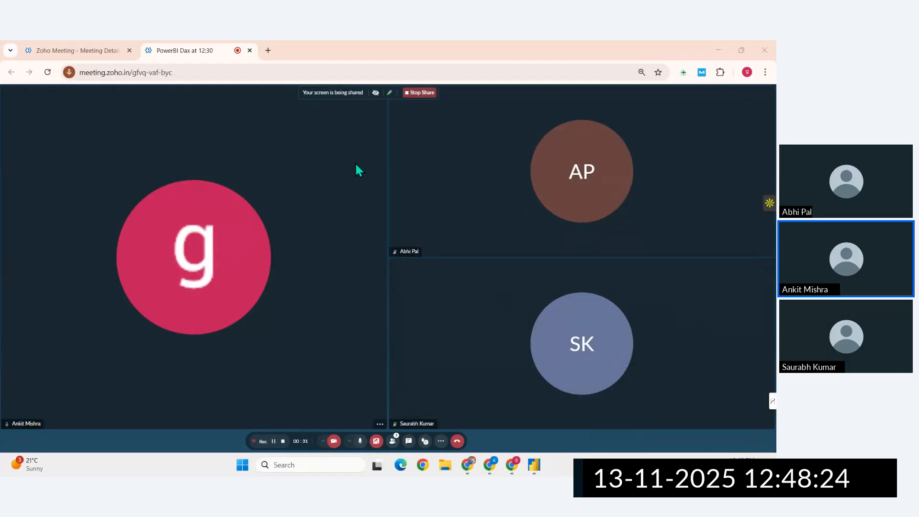
pyautogui.click(467, 472)
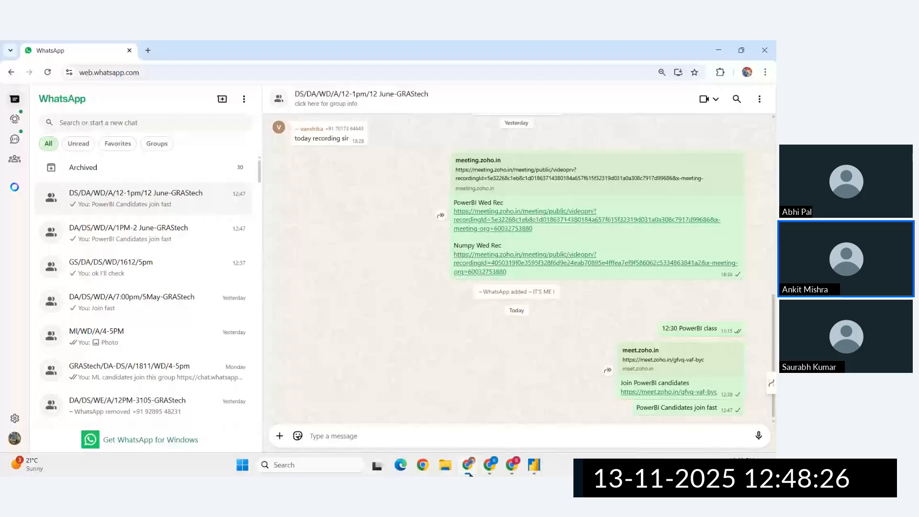
pyautogui.click(148, 50)
pyautogui.write('d')
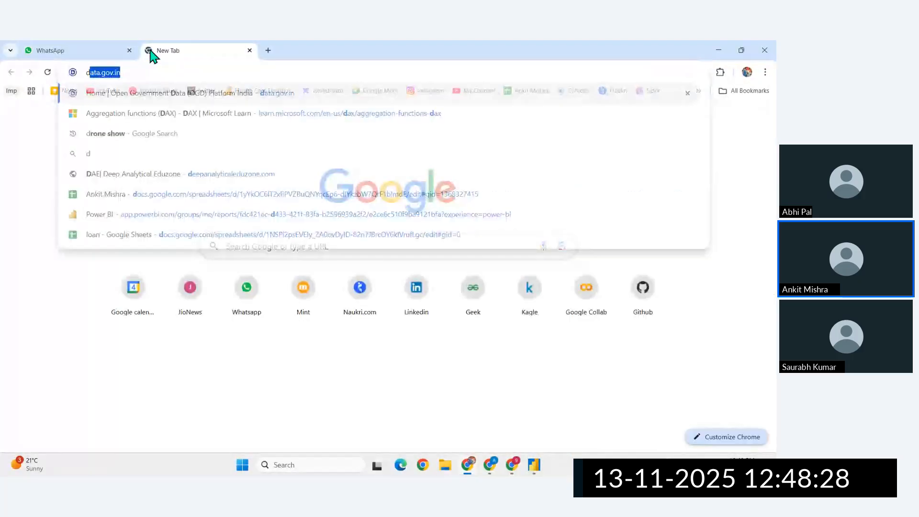
pyautogui.write('ate time')
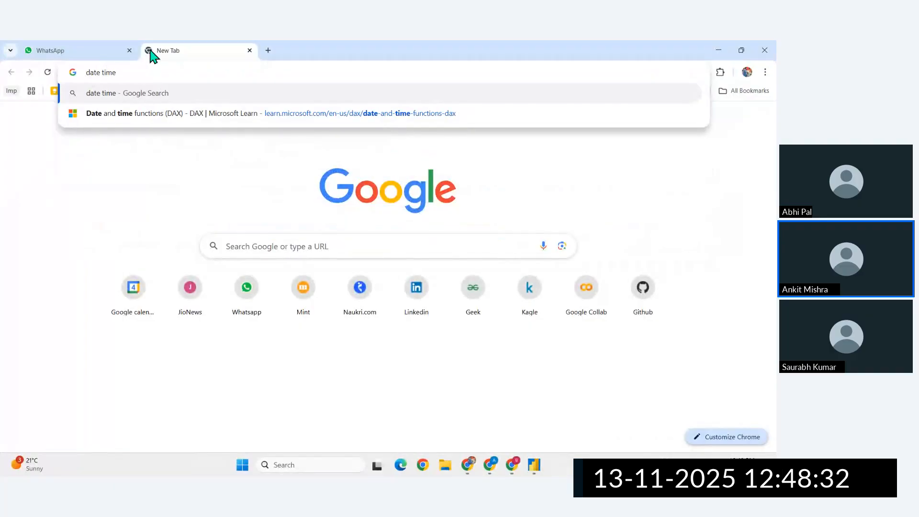
pyautogui.press('Return')
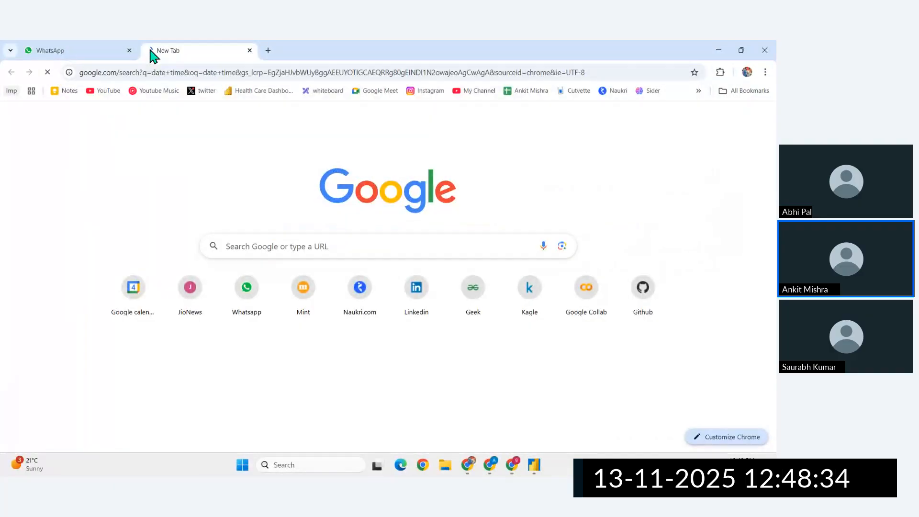
# - Refine the web search to "date time dax" and open the Microsoft Learn page on DAX date and time functions
pyautogui.scroll(-5, 176, 400)
pyautogui.scroll(-4, 149, 400)
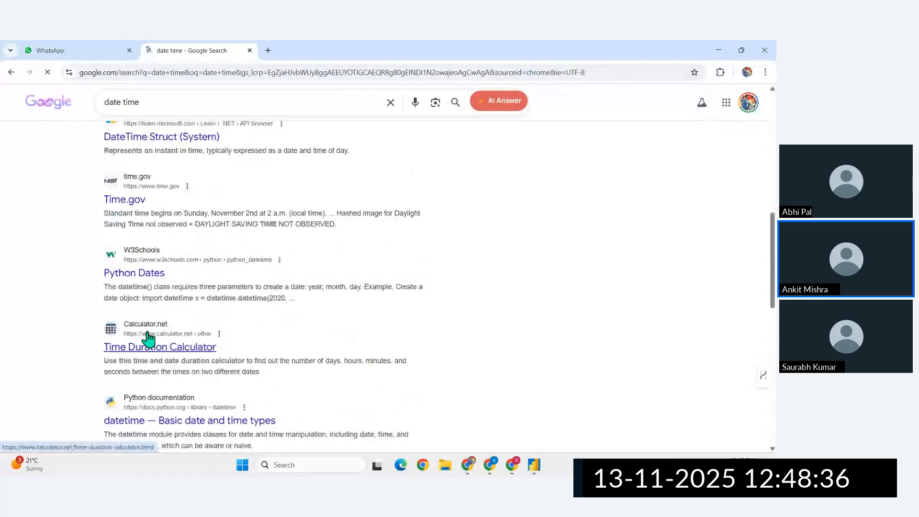
pyautogui.scroll(10, 119, 340)
pyautogui.click(170, 110)
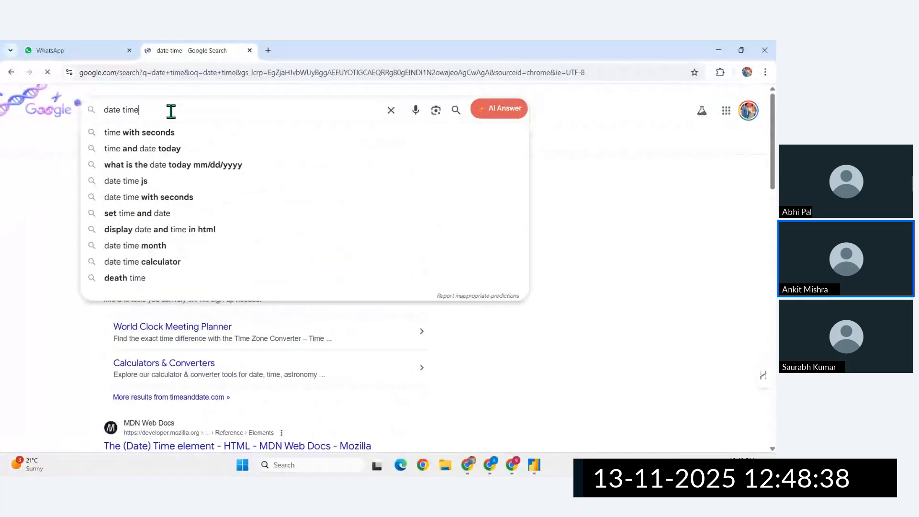
pyautogui.write('dax')
pyautogui.press('Return')
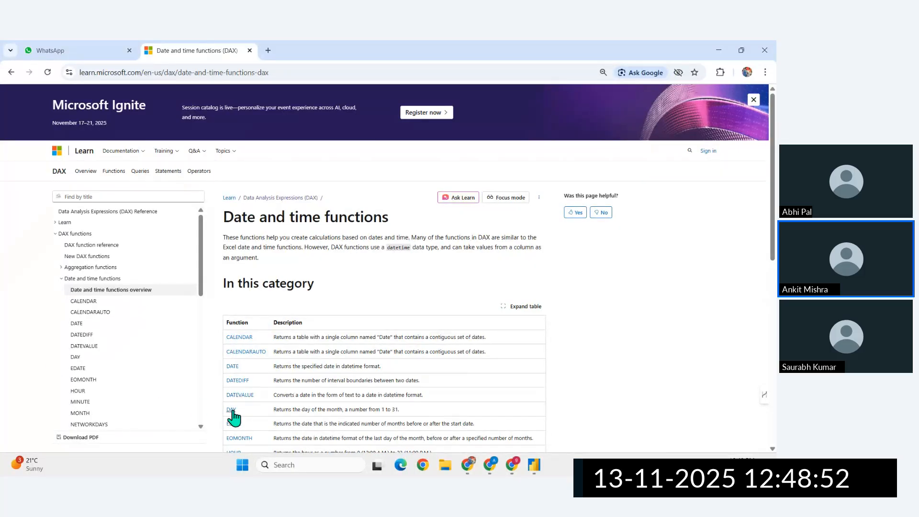
pyautogui.scroll(-1, 236, 416)
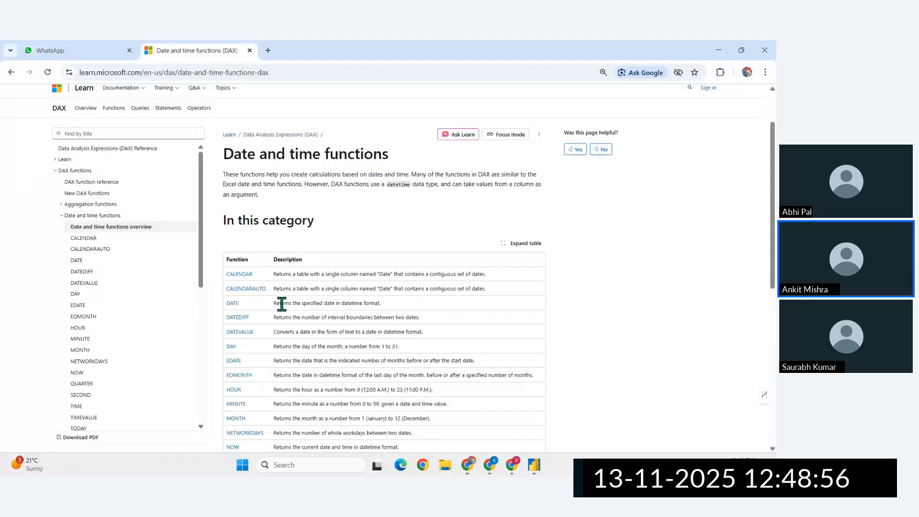
# - Switch to Power BI Desktop, open the recent report DAX Wkday Complete.pbix, and display the covid data calendar table's data
pyautogui.click(534, 465)
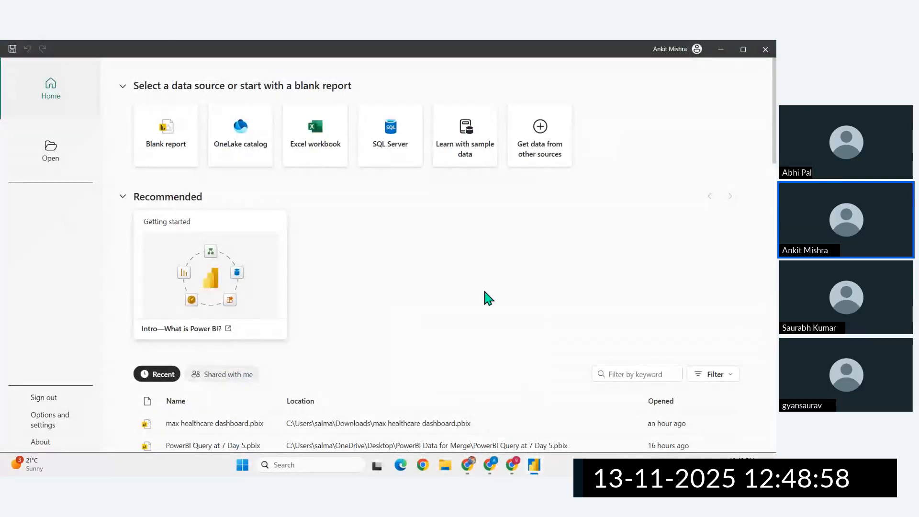
pyautogui.scroll(-1, 205, 380)
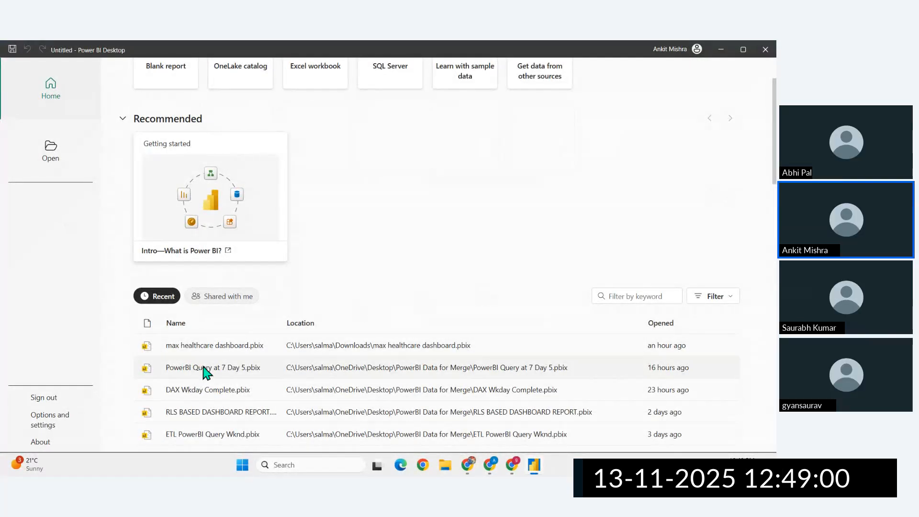
pyautogui.click(197, 391)
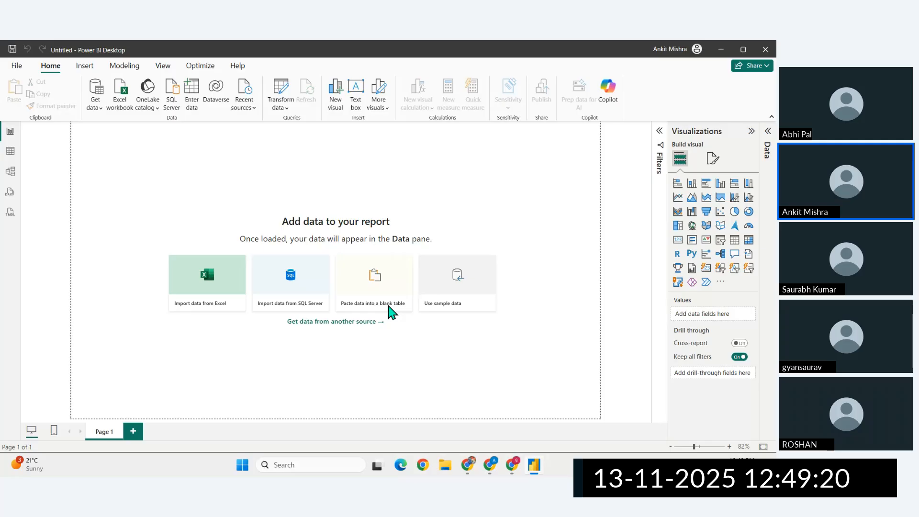
pyautogui.click(392, 312)
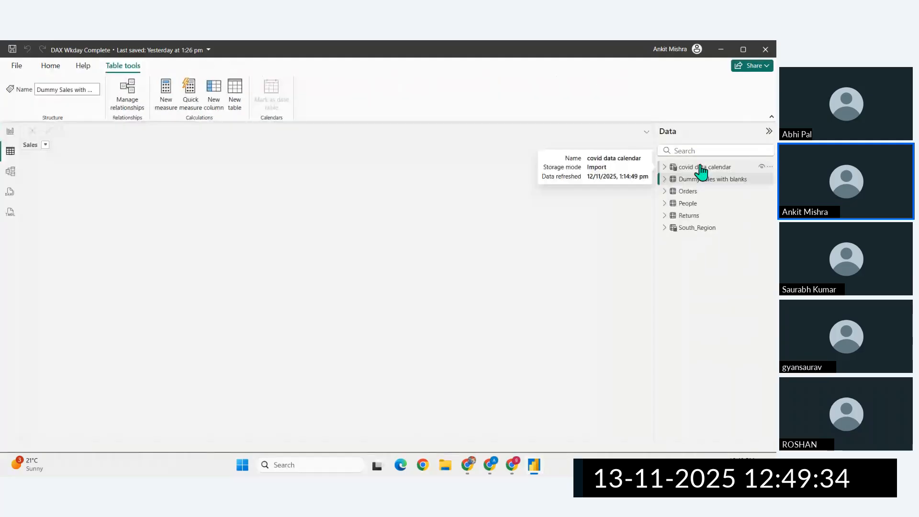
pyautogui.click(701, 171)
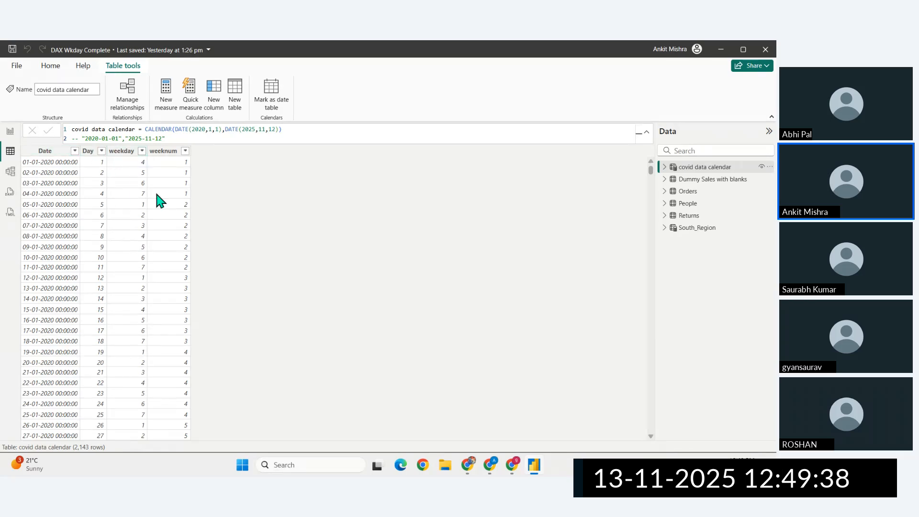
# - Return to the Microsoft Learn page in Chrome and review the DAX date and time functions from CALENDAR through YEARFRAC
pyautogui.click(469, 465)
pyautogui.scroll(-3, 281, 301)
pyautogui.keyDown('ctrl'); pyautogui.scroll(3, 258, 277); pyautogui.keyUp('ctrl')
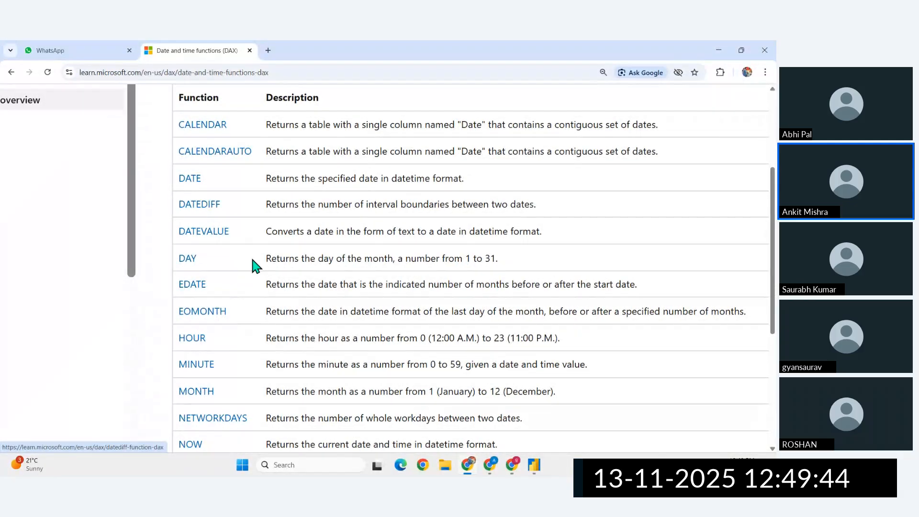
pyautogui.scroll(-1, 253, 261)
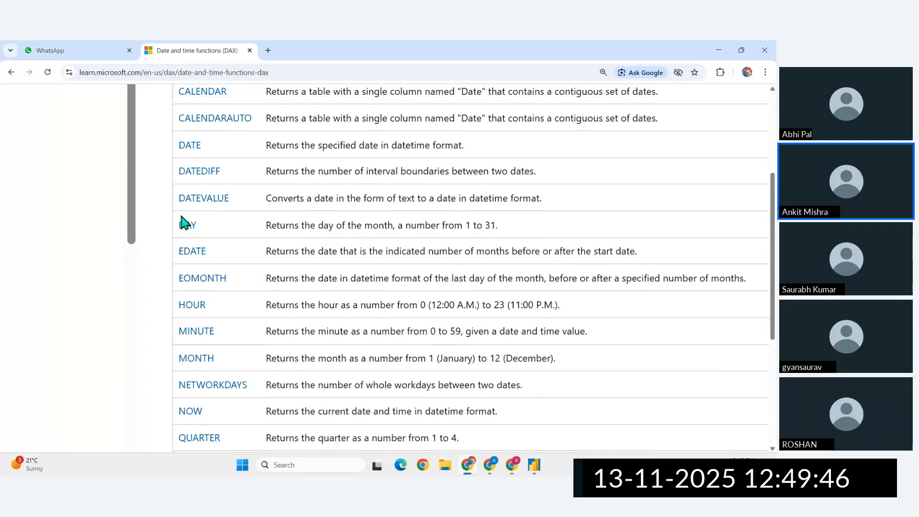
pyautogui.scroll(-1, 228, 242)
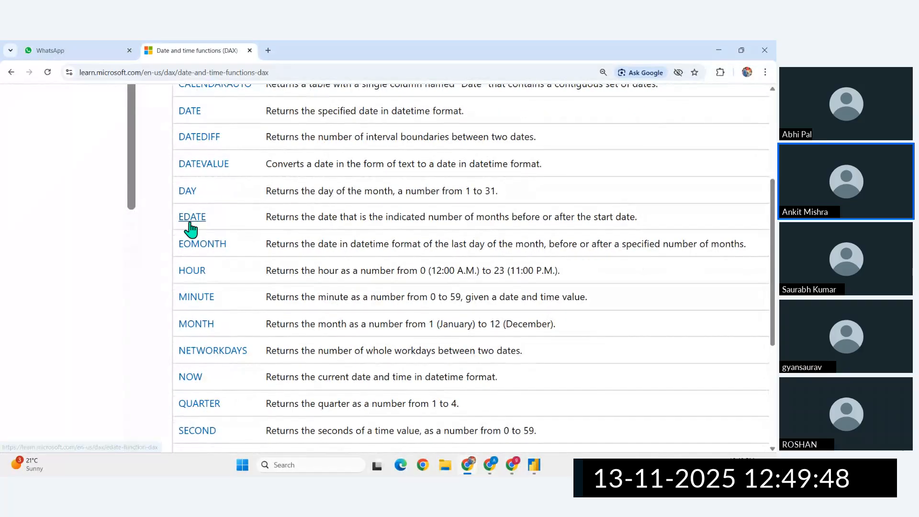
pyautogui.scroll(-1, 215, 271)
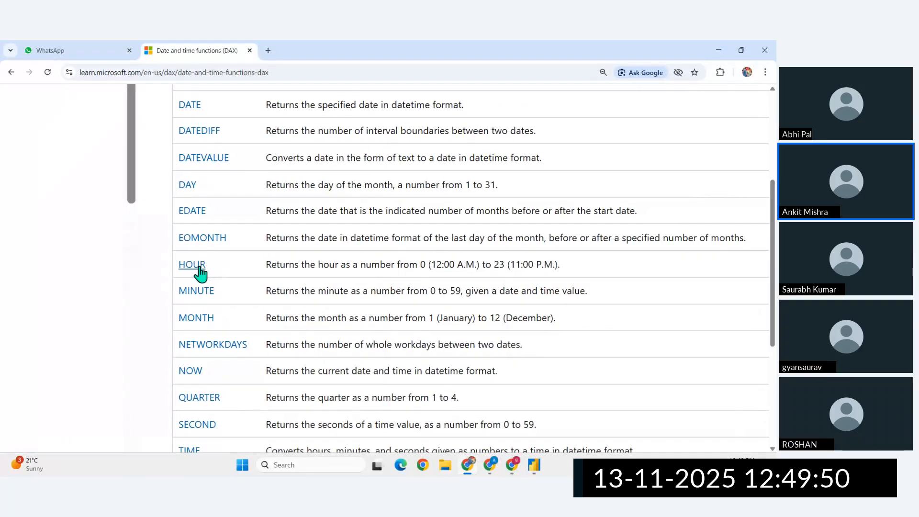
pyautogui.scroll(-2, 211, 320)
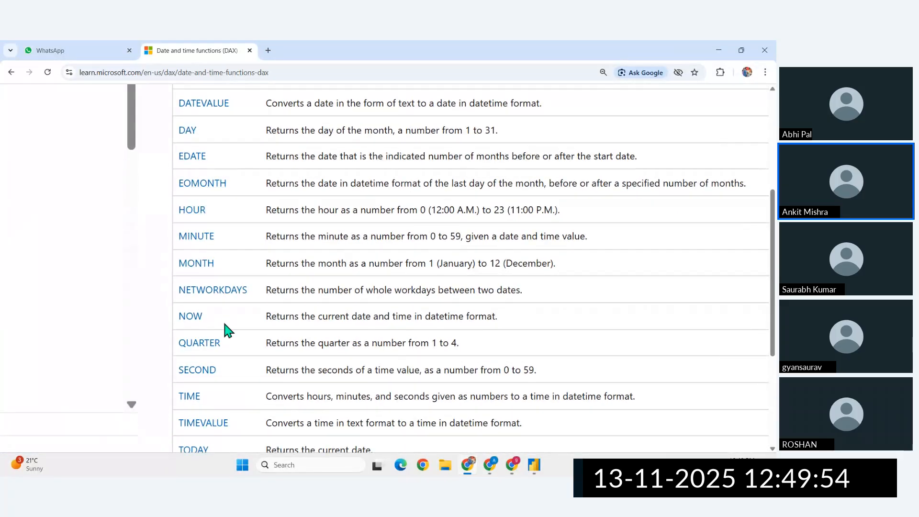
pyautogui.scroll(-3, 225, 330)
pyautogui.scroll(-1, 215, 371)
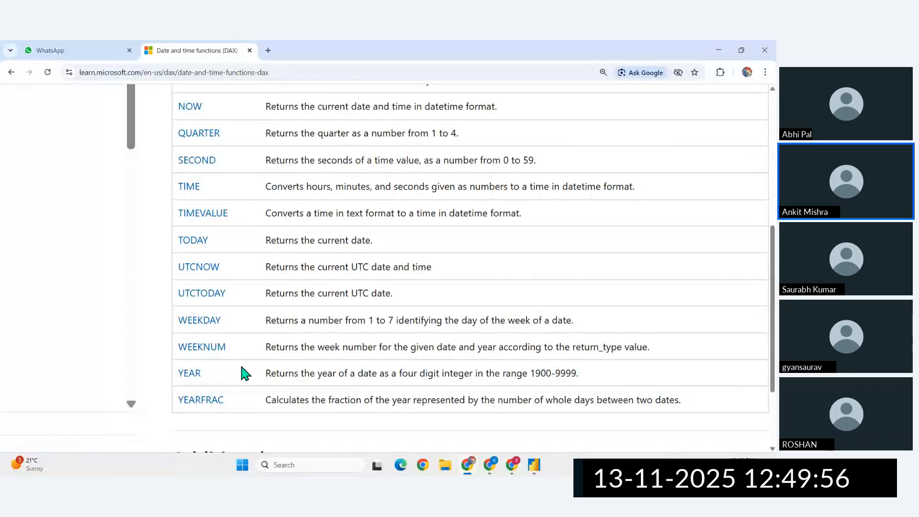
# - Switch back to Power BI Desktop and add a covid data calendar column with the formula Year = YEAR('covid data calendar'[Date])
pyautogui.hotkey('alt', 'Tab')
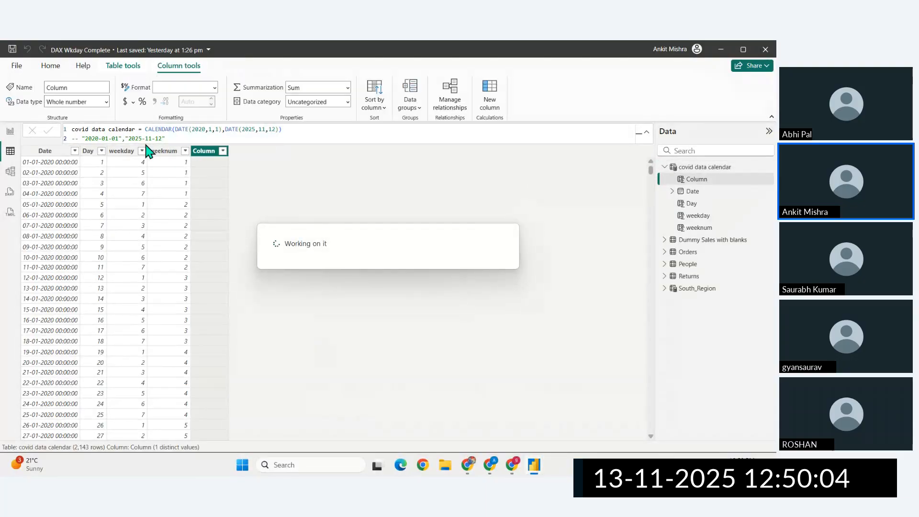
pyautogui.scroll(10, 111, 132)
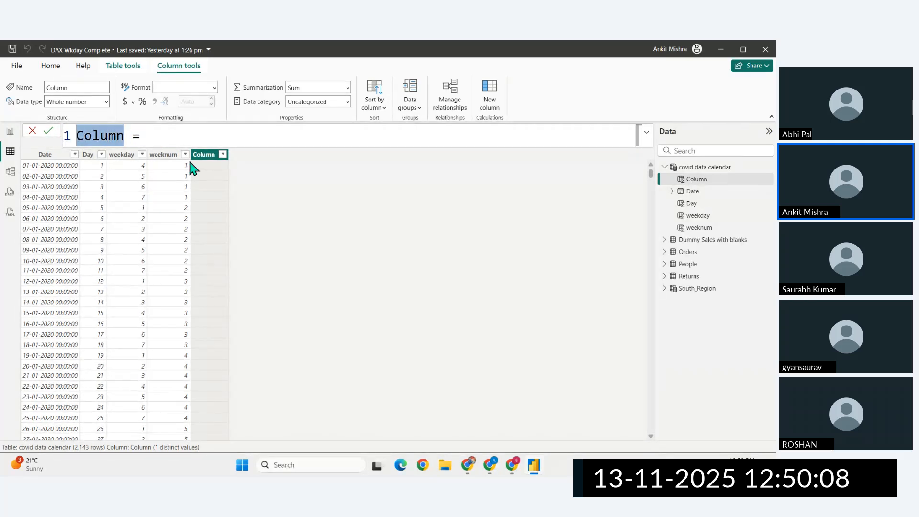
pyautogui.press('BackSpace')
pyautogui.write('Year = YEAR(')
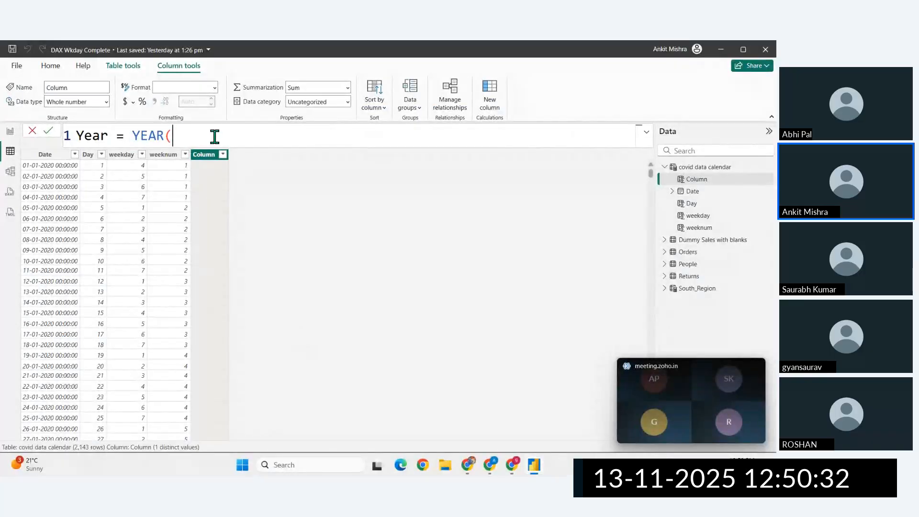
pyautogui.write('cov')
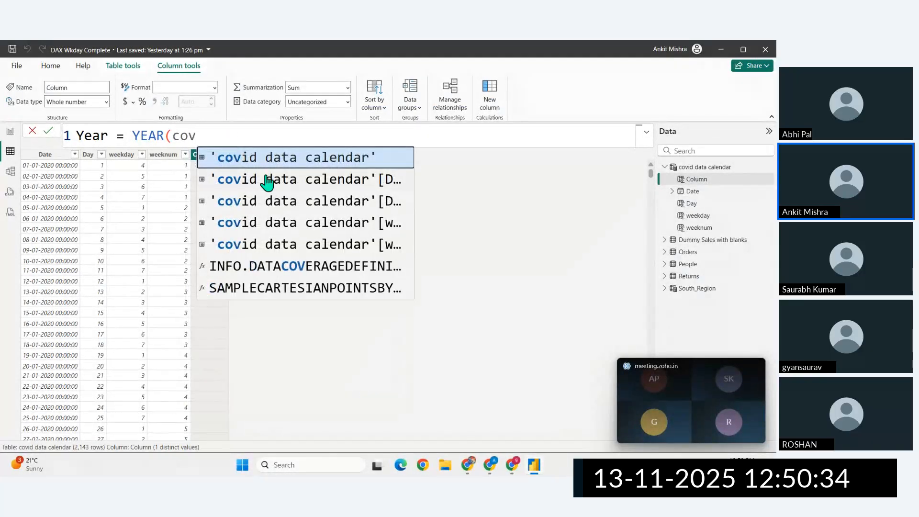
pyautogui.click(275, 186)
pyautogui.write(')')
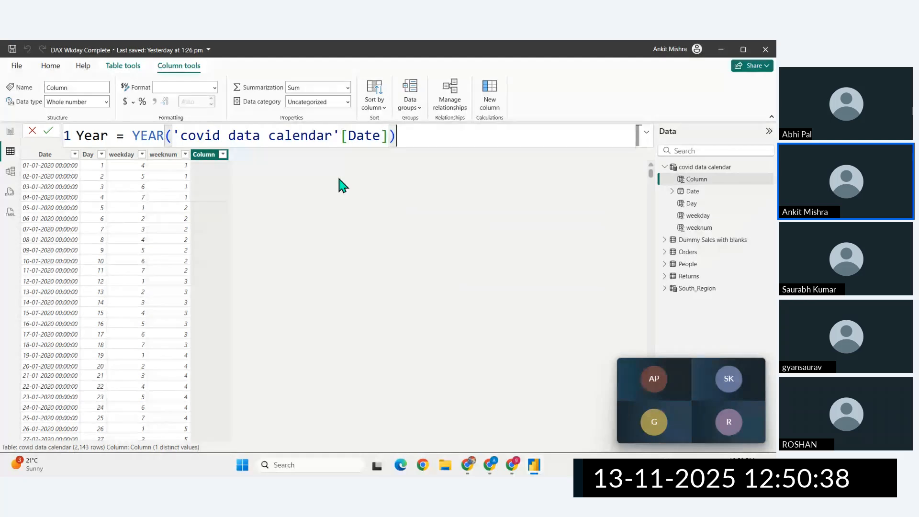
pyautogui.press('Return')
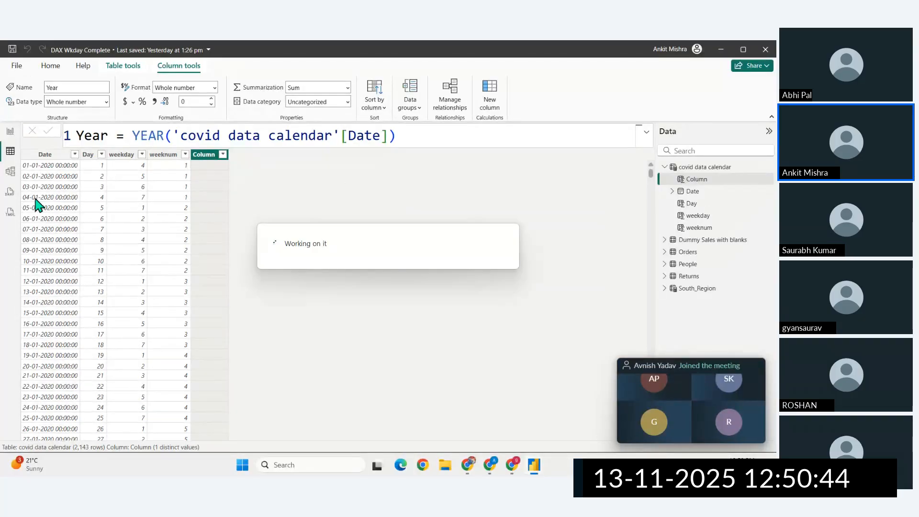
pyautogui.moveTo(737, 400)
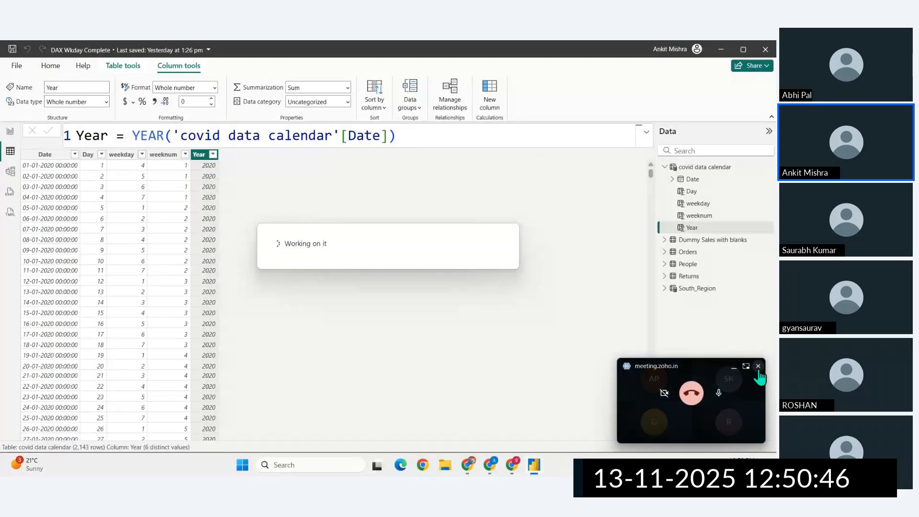
# - Add a new calculated column to the covid data calendar table in Power BI Desktop and name it daye year frac
pyautogui.click(467, 472)
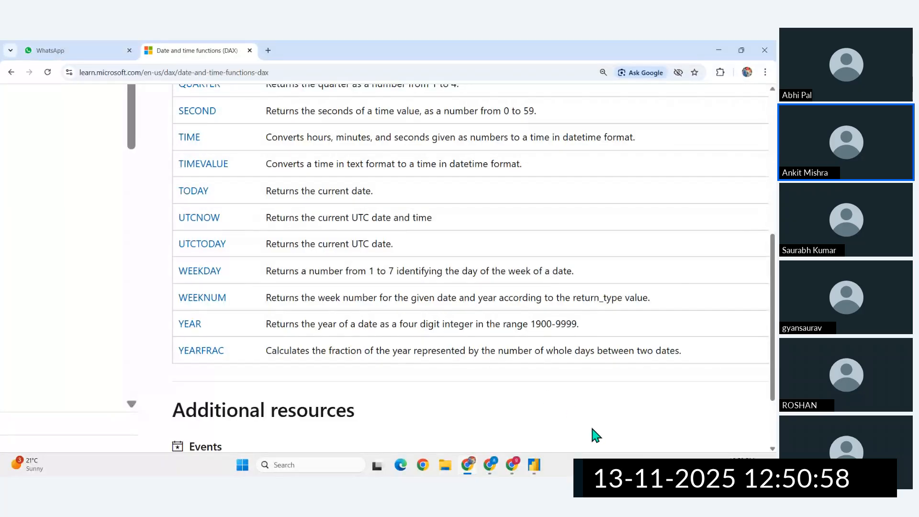
pyautogui.click(534, 467)
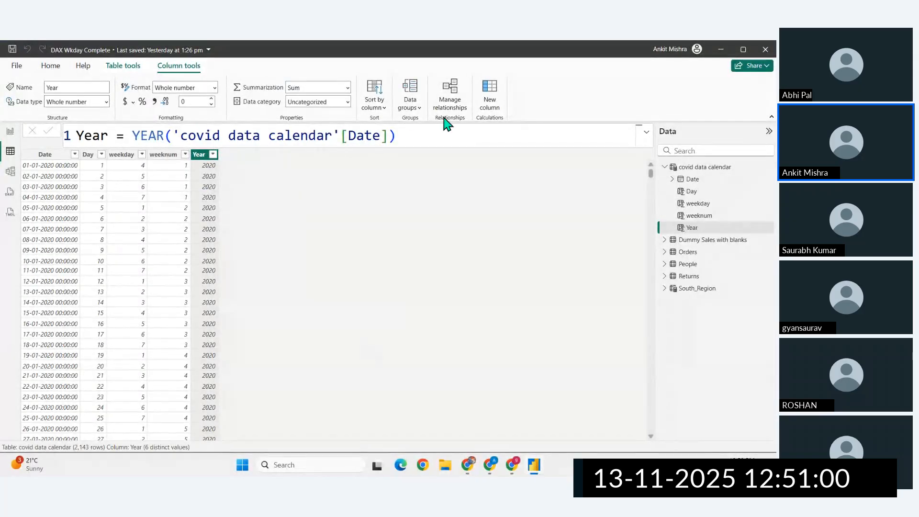
pyautogui.click(491, 107)
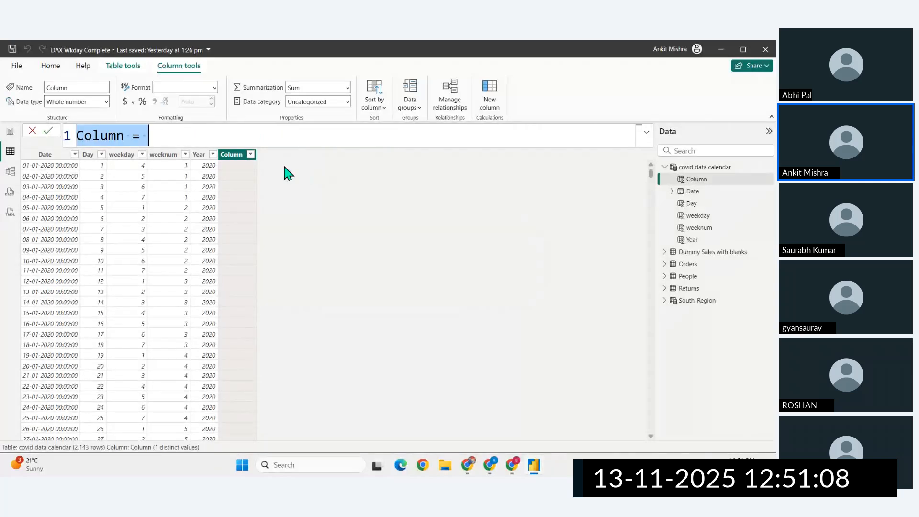
pyautogui.click(185, 131)
pyautogui.moveTo(125, 135); pyautogui.dragTo(75, 136)
pyautogui.write('daye yea')
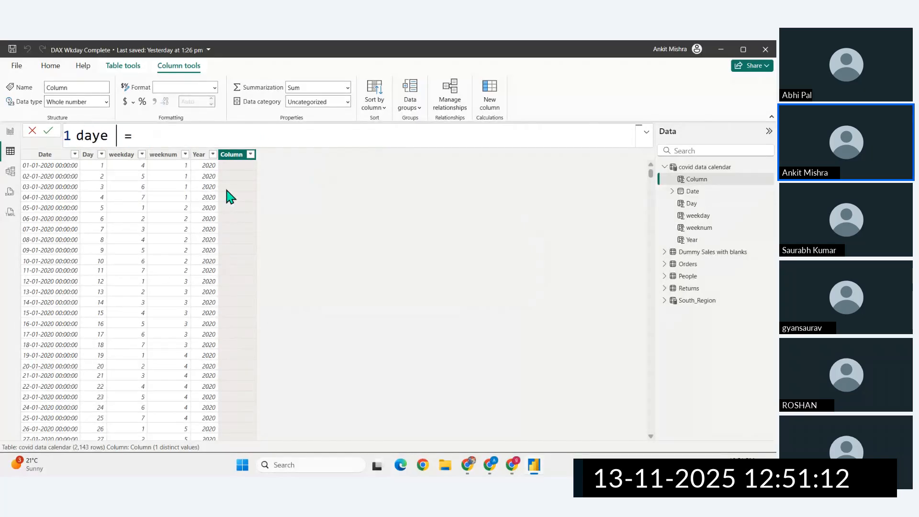
pyautogui.write('r frac =')
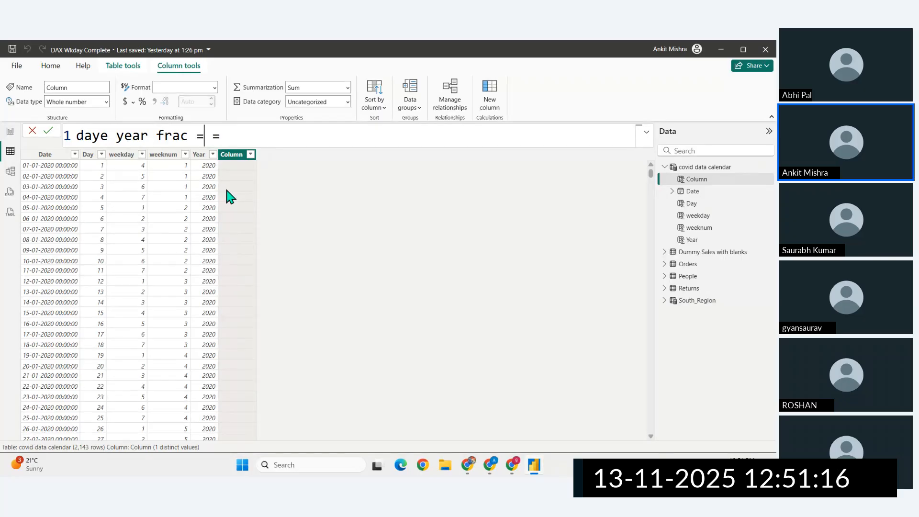
pyautogui.press('Delete')
# - Define the daye year frac column as YEARFRAC('covid data calendar'[Date],NOW()) and commit the formula
pyautogui.write('yEARFRAC(')
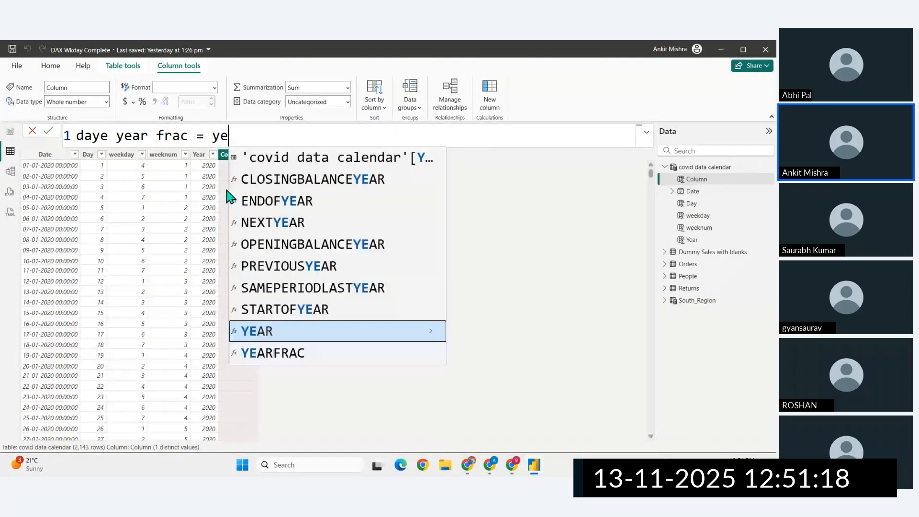
pyautogui.press('Tab')
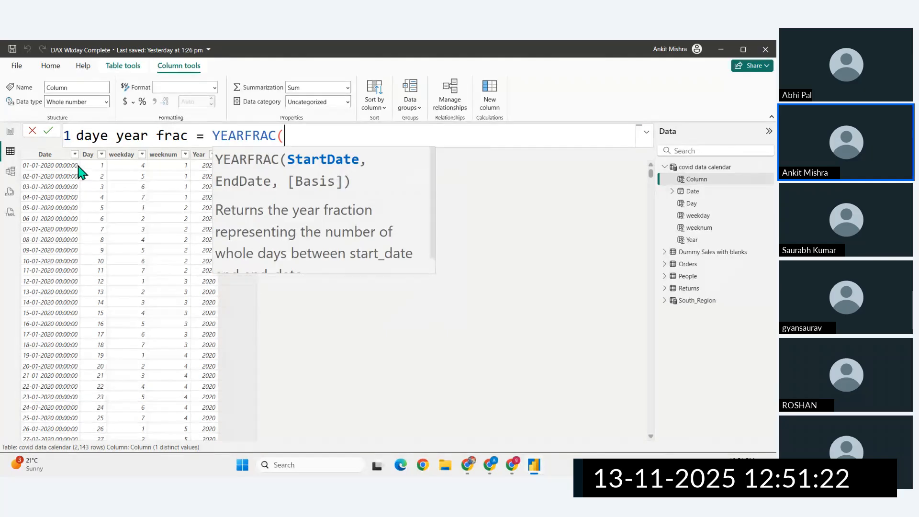
pyautogui.write('cov')
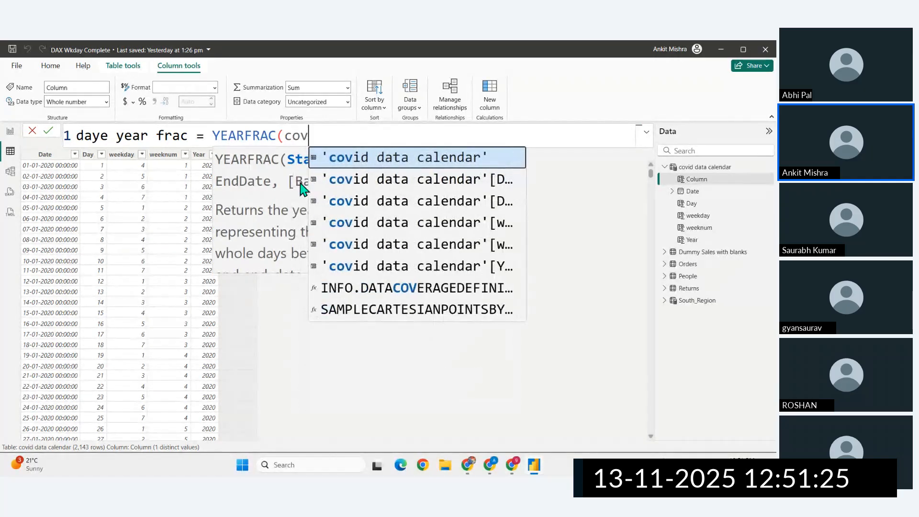
pyautogui.press('Down')
pyautogui.press('Tab')
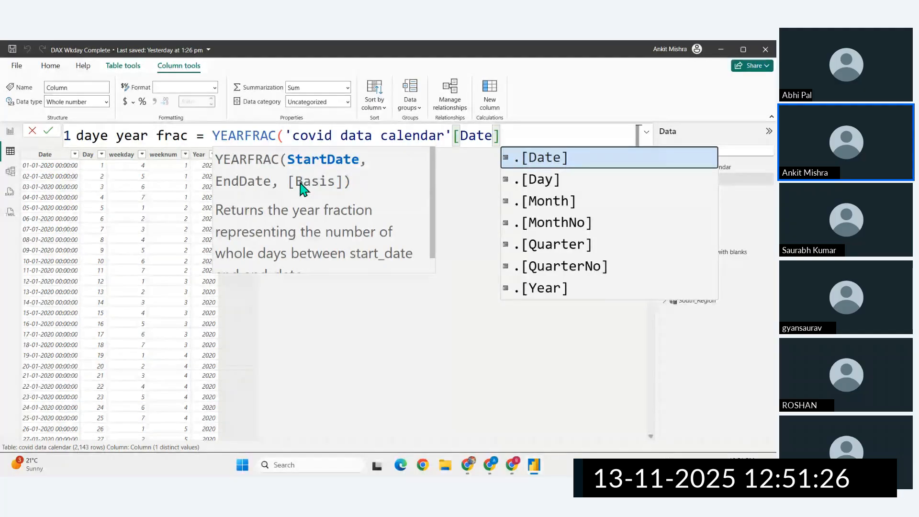
pyautogui.write(',now')
pyautogui.press('Tab')
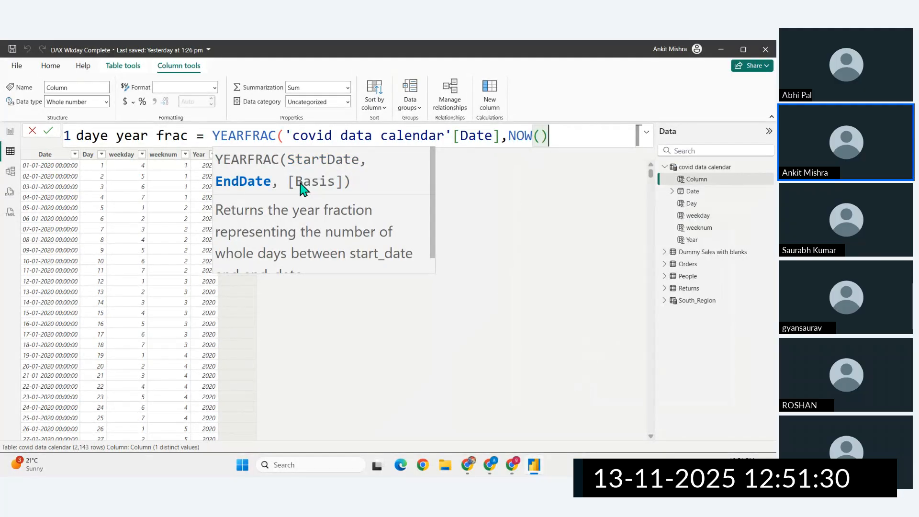
pyautogui.write(')')
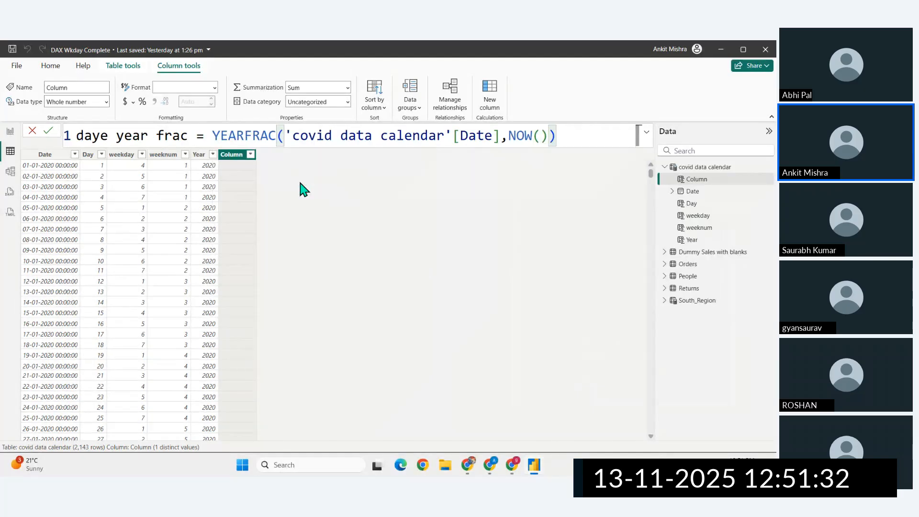
pyautogui.press('Return')
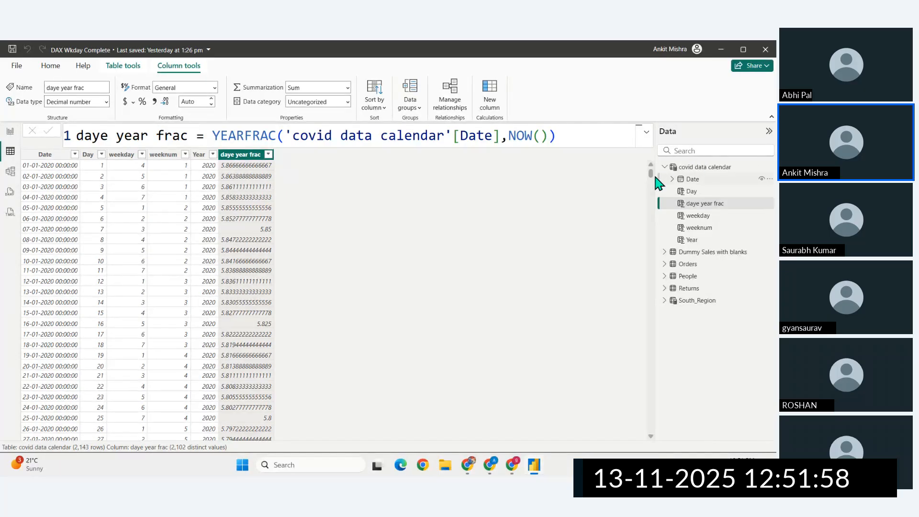
# - Examine the daye year frac values from the earliest 2020 dates to the latest 2025 dates in the table
pyautogui.moveTo(651, 176); pyautogui.dragTo(648, 428)
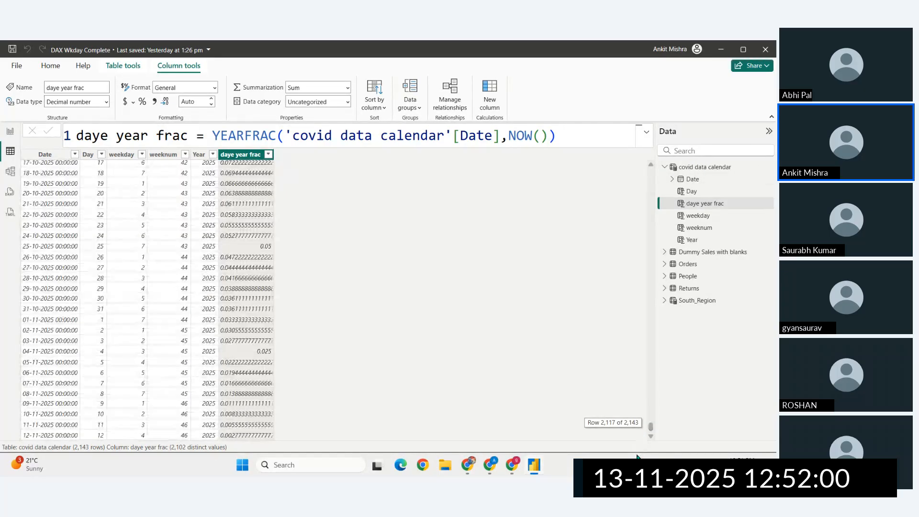
pyautogui.scroll(15, 282, 433)
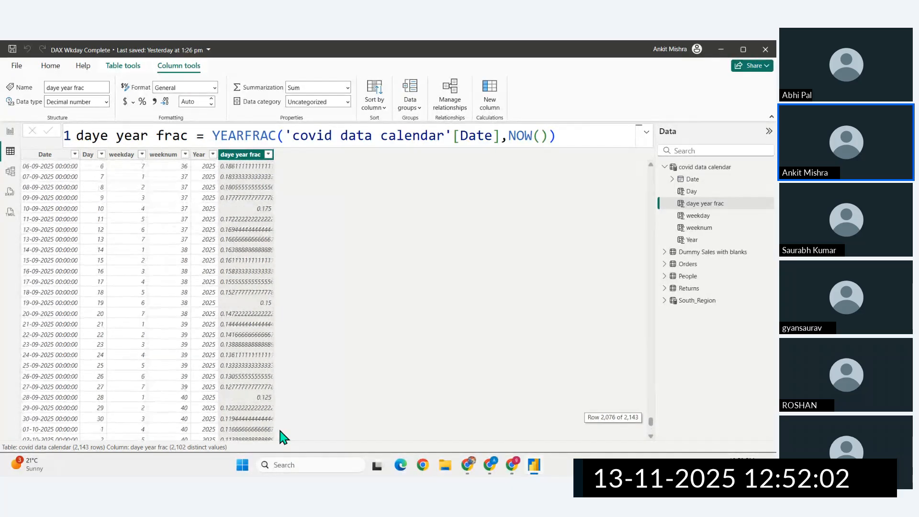
pyautogui.scroll(1, 282, 436)
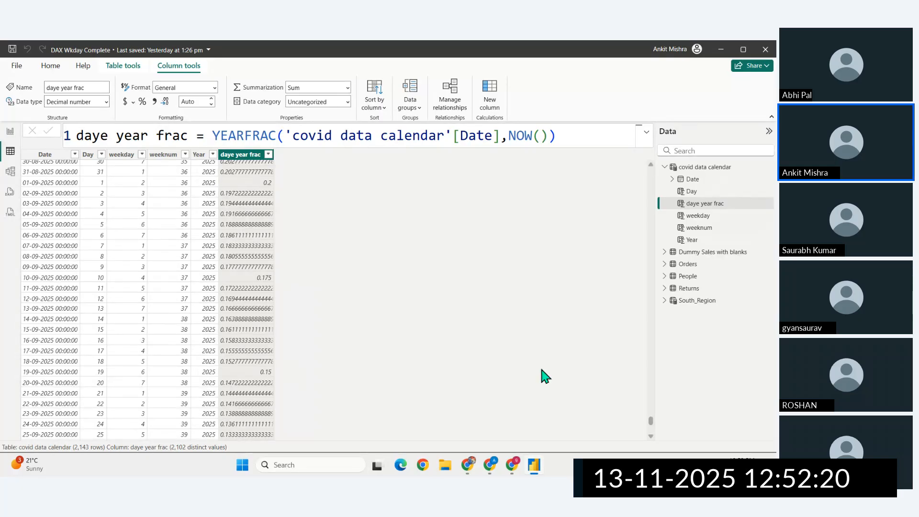
pyautogui.moveTo(656, 424); pyautogui.dragTo(648, 171)
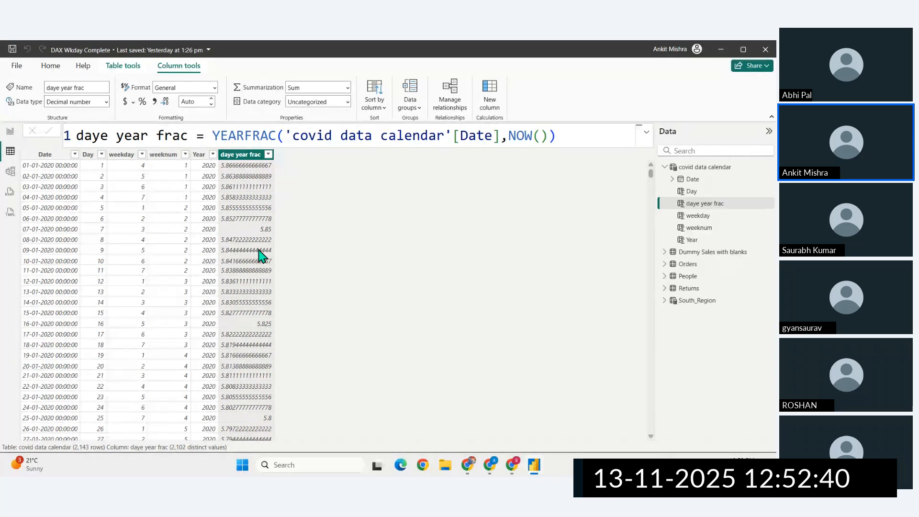
pyautogui.scroll(-2, 246, 339)
pyautogui.scroll(2, 247, 339)
# - Switch to the Microsoft Learn page in Chrome and review the DAX date and time function list around MONTH
pyautogui.click(468, 464)
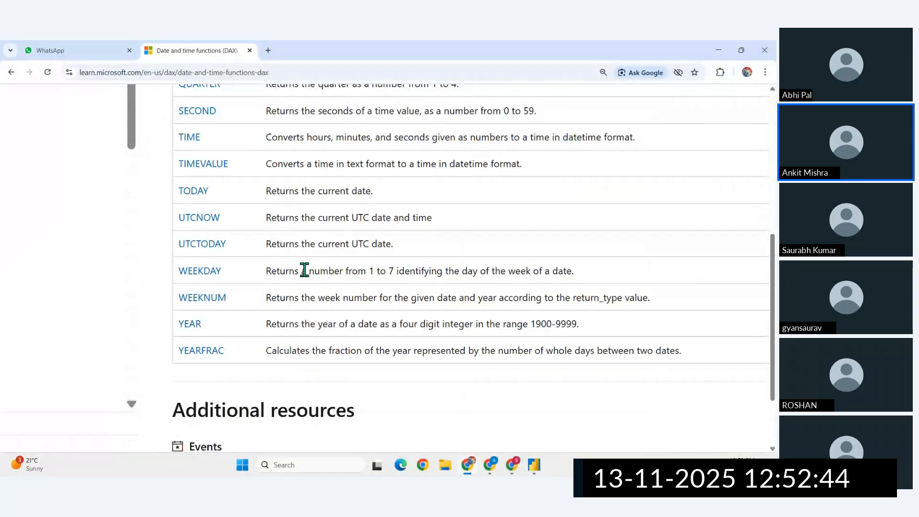
pyautogui.scroll(4, 304, 271)
pyautogui.scroll(10, 305, 271)
pyautogui.scroll(-3, 305, 270)
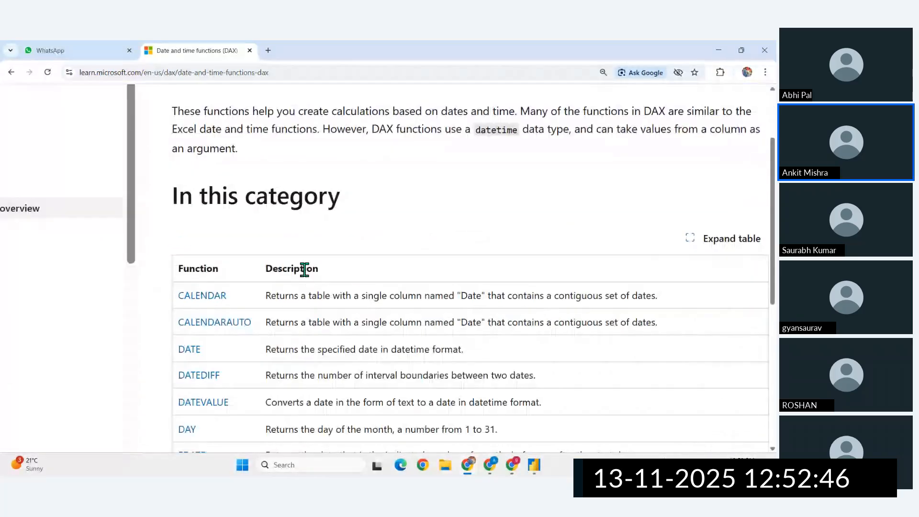
pyautogui.scroll(-4, 306, 277)
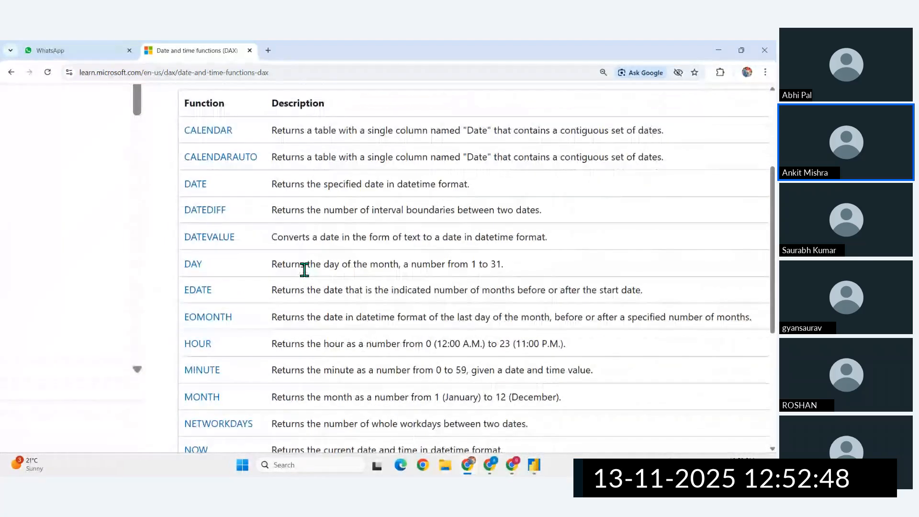
pyautogui.scroll(-1, 306, 277)
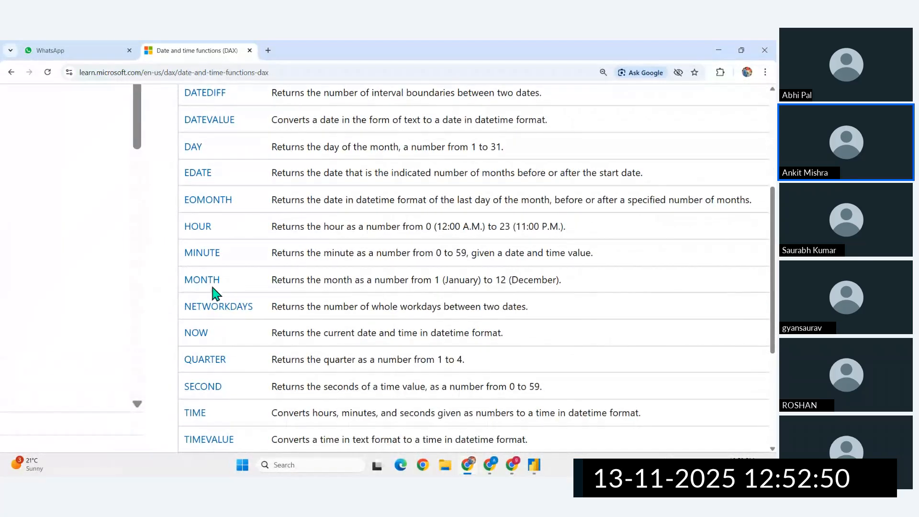
# - Switch back to Power BI Desktop and add a covid data calendar column using the MONTH function on 'covid data calendar'[Date]
pyautogui.click(535, 465)
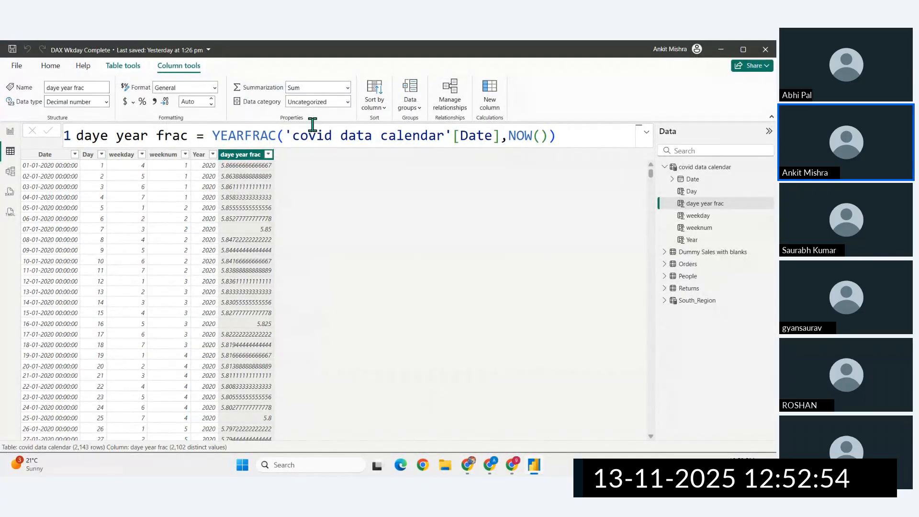
pyautogui.click(495, 109)
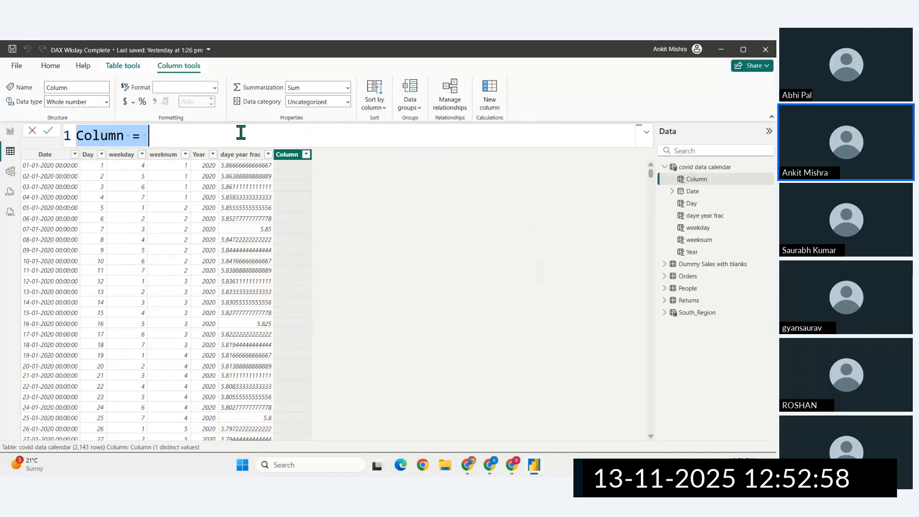
pyautogui.click(154, 138)
pyautogui.write('mo')
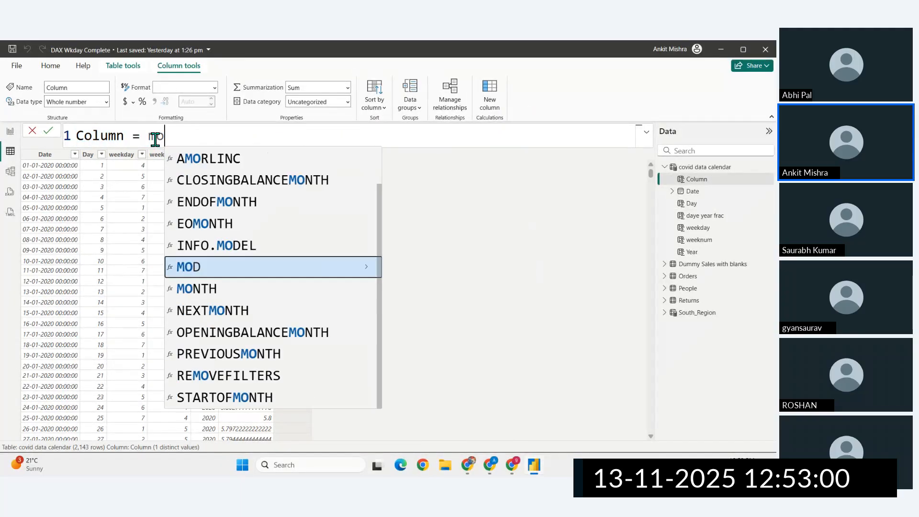
pyautogui.write('nth')
pyautogui.press('Tab')
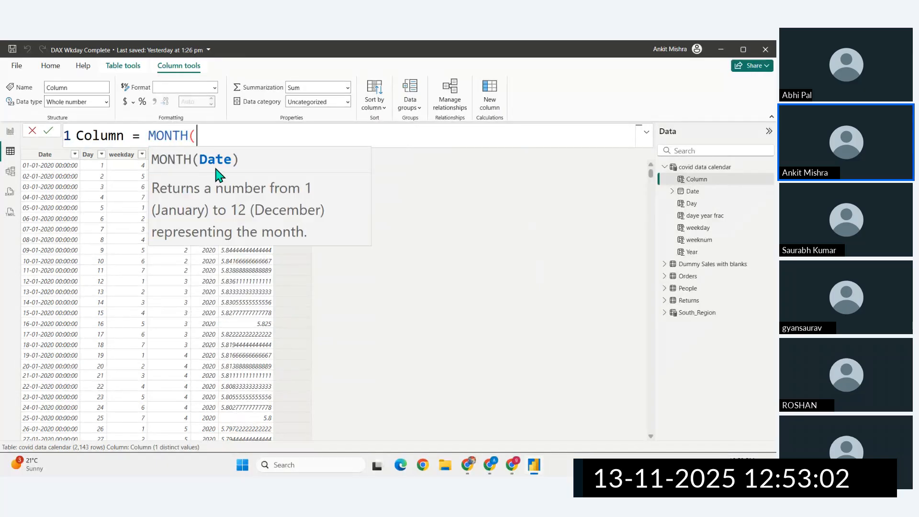
pyautogui.write('cov')
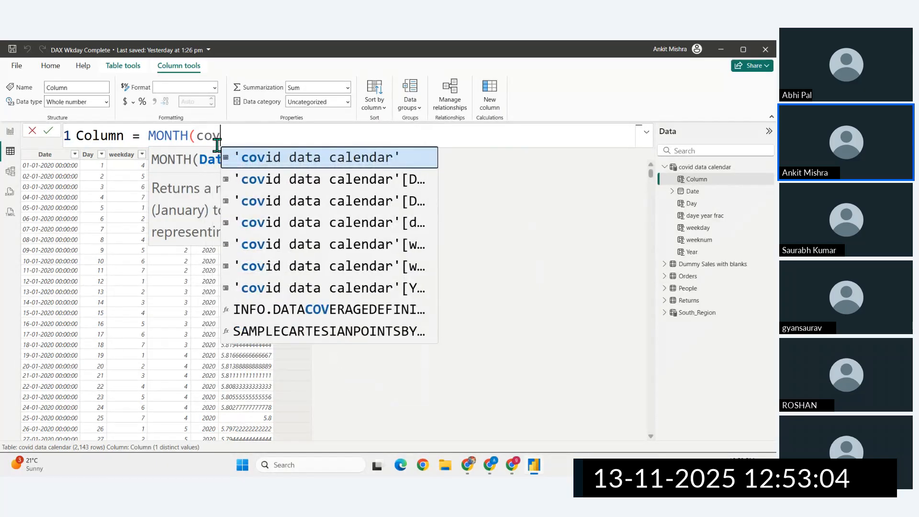
pyautogui.click(289, 186)
# - Name the new column Month, close the MONTH formula's parenthesis, and commit it
pyautogui.doubleClick(79, 139)
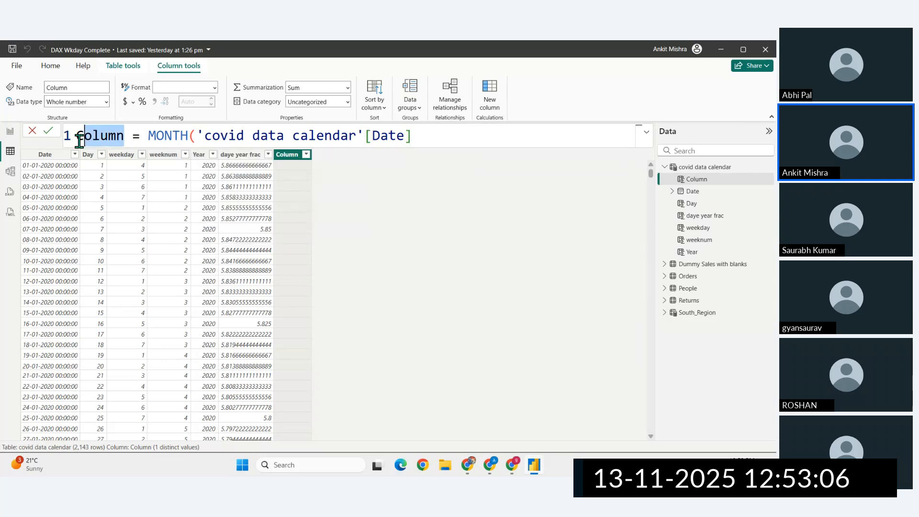
pyautogui.moveTo(79, 139); pyautogui.dragTo(68, 138)
pyautogui.write('Month')
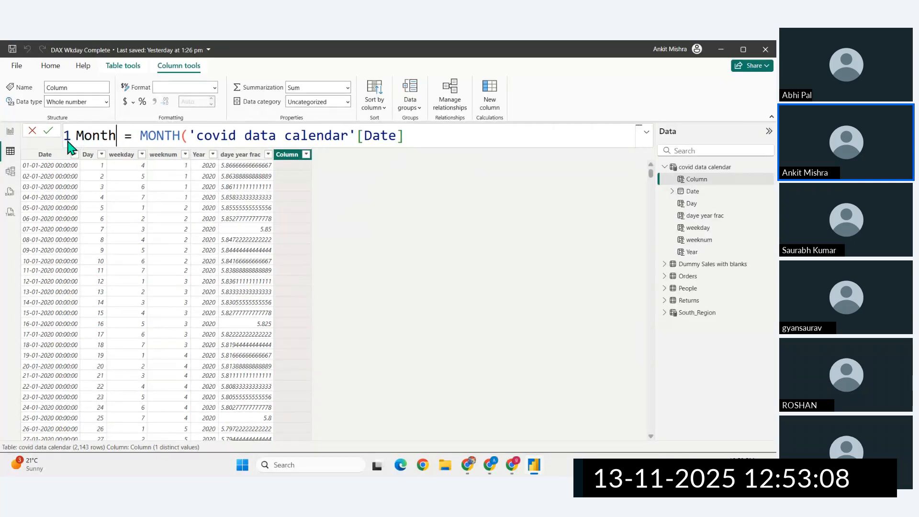
pyautogui.click(419, 136)
pyautogui.write(')')
pyautogui.press('Return')
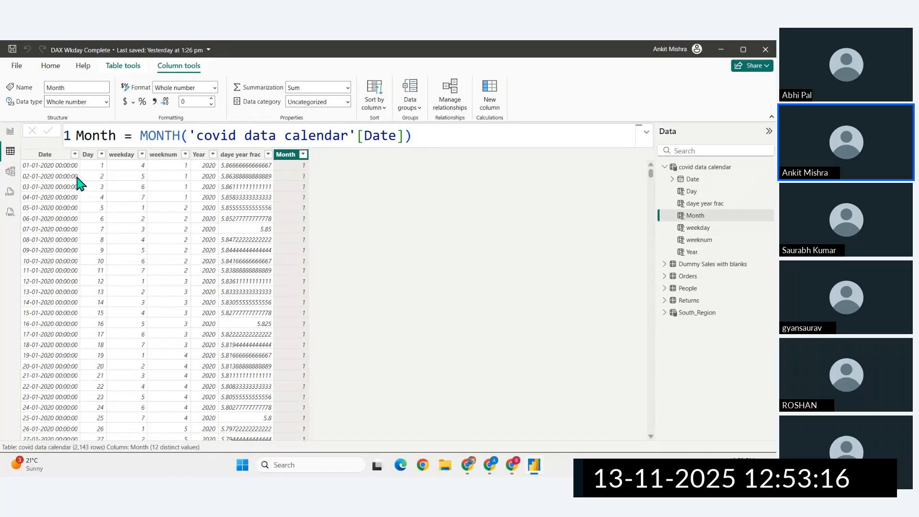
# - Return to the Microsoft Learn page in Chrome and look through the remaining DAX date and time functions
pyautogui.click(469, 471)
pyautogui.scroll(5, 338, 329)
pyautogui.scroll(-8, 338, 329)
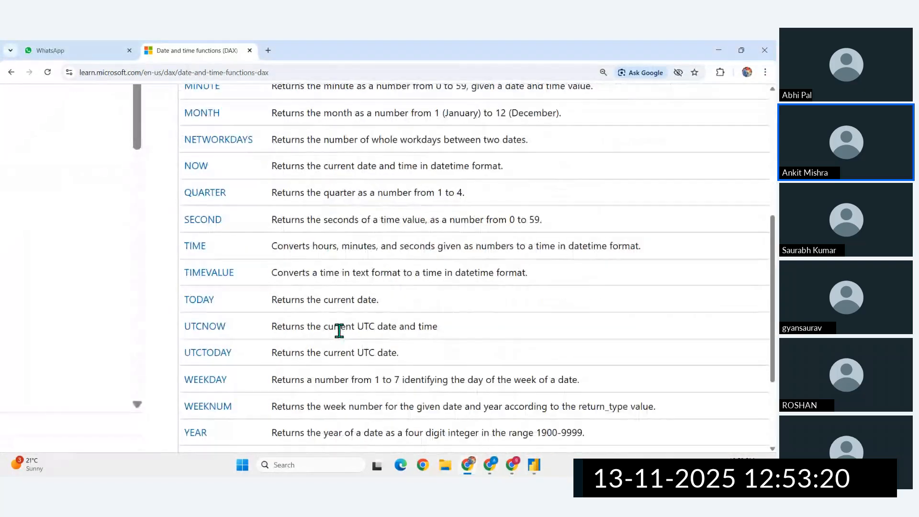
pyautogui.scroll(-2, 338, 331)
pyautogui.scroll(10, 339, 325)
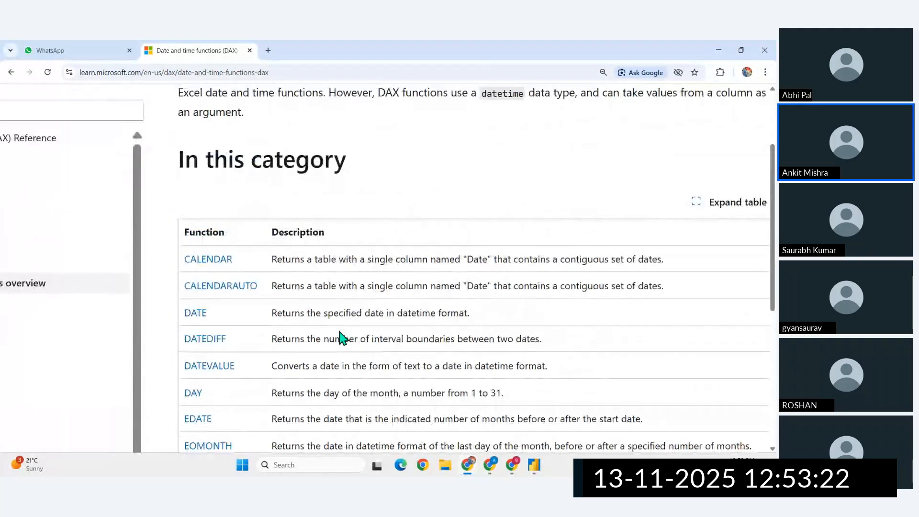
# - Switch from the browser to Power BI Desktop, then launch Excel and create a blank workbook
pyautogui.click(534, 465)
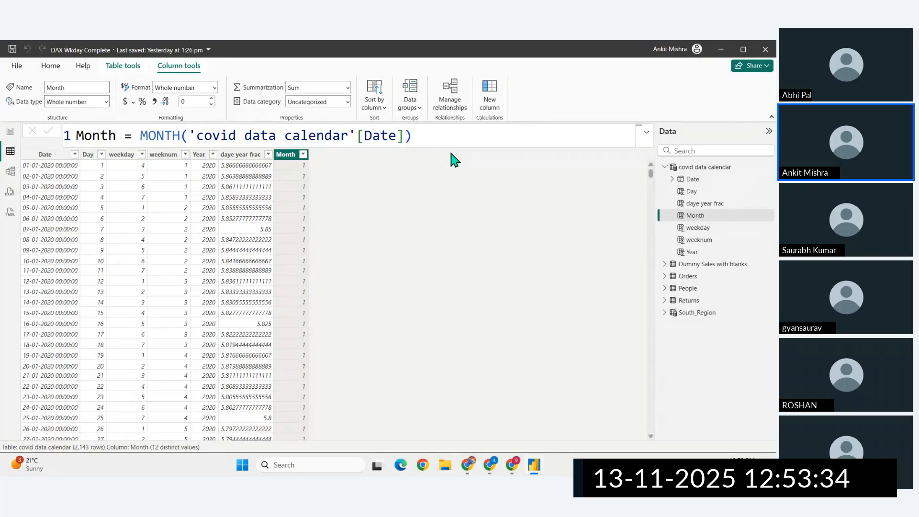
pyautogui.click(335, 459)
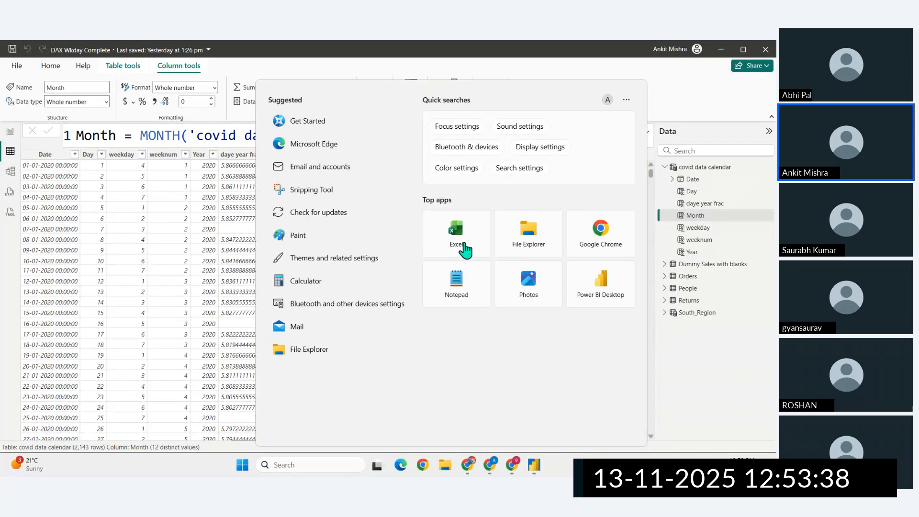
pyautogui.click(429, 211)
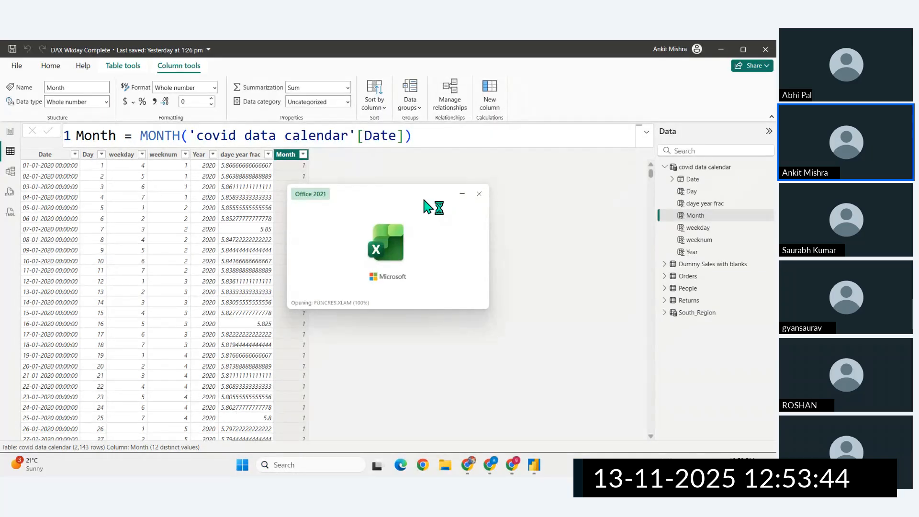
pyautogui.click(154, 162)
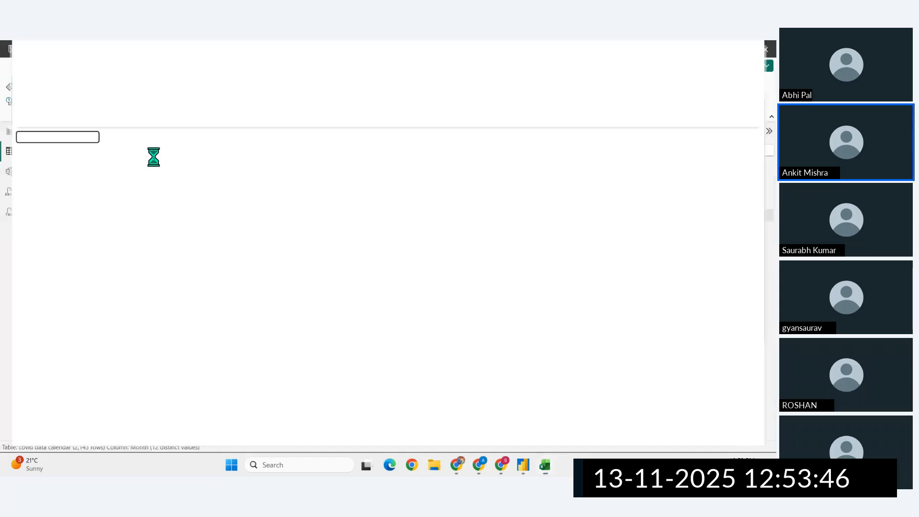
# - Enter the formula =NOW() in cell F7 of Sheet1
pyautogui.scroll(10, 191, 229)
pyautogui.click(211, 255)
pyautogui.write('=n')
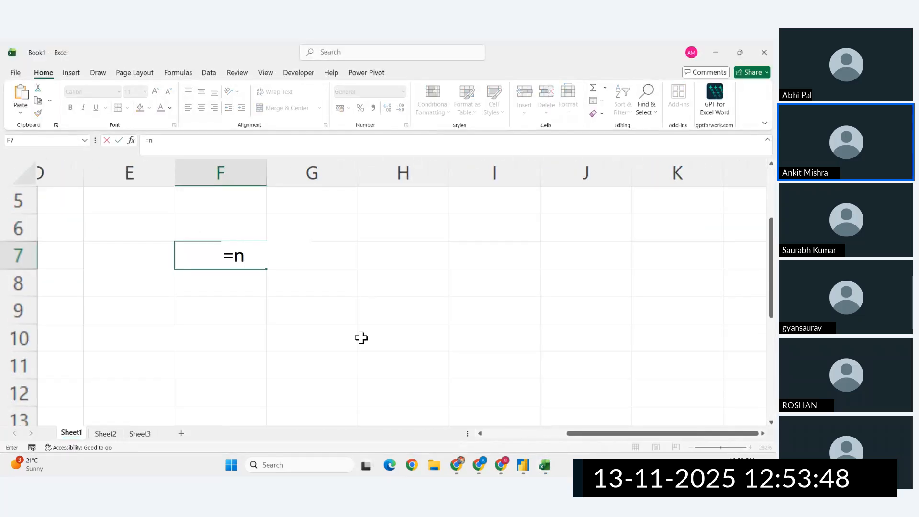
pyautogui.write('ow()')
pyautogui.press('Return')
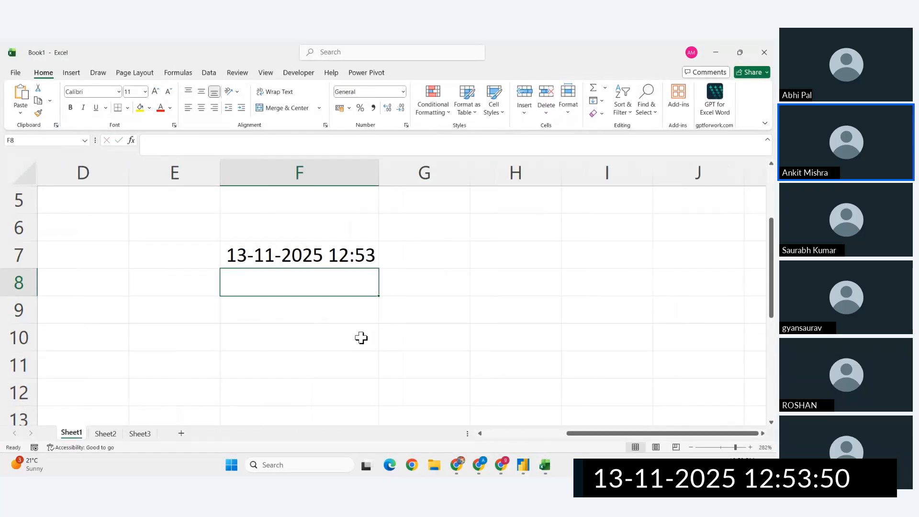
# - Enter =TEXT(F7,"DDDD") in cell H7 to extract the weekday name from the date in F7
pyautogui.click(340, 248)
pyautogui.click(505, 256)
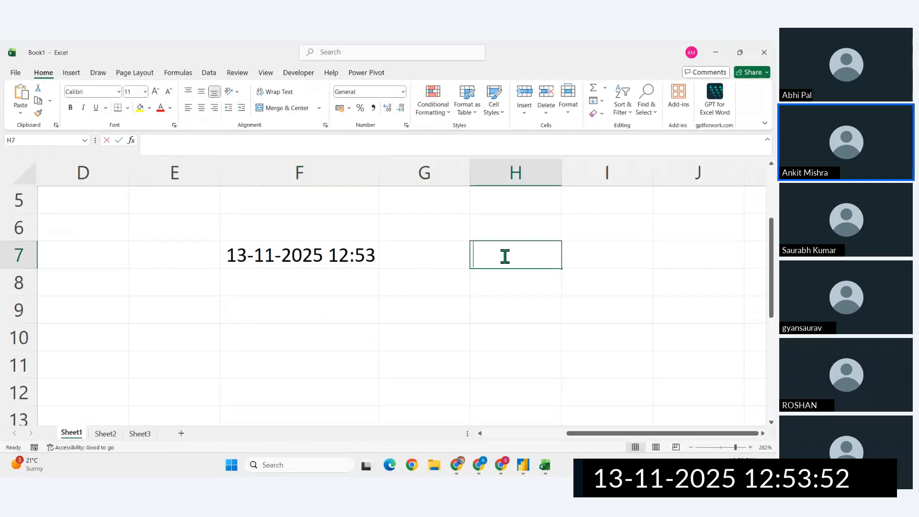
pyautogui.write('=text')
pyautogui.press('Tab')
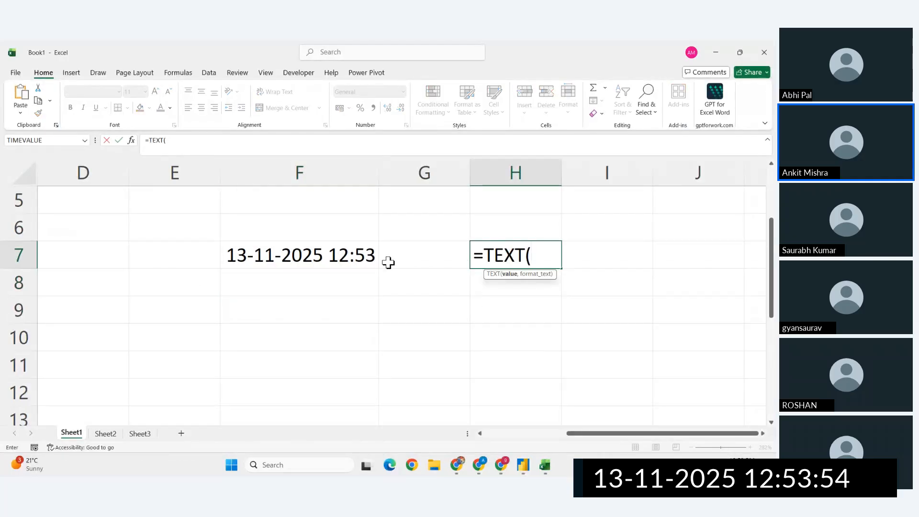
pyautogui.click(246, 256)
pyautogui.write(',""')
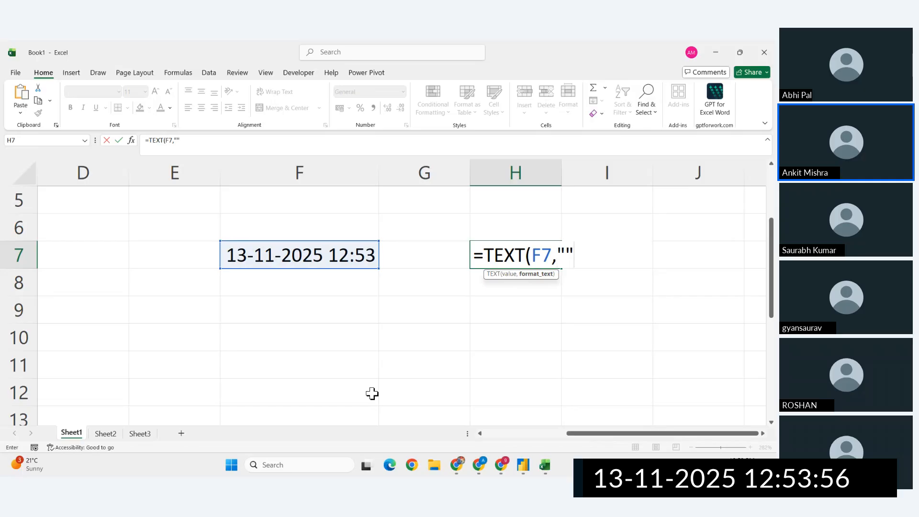
pyautogui.write('DDDD')
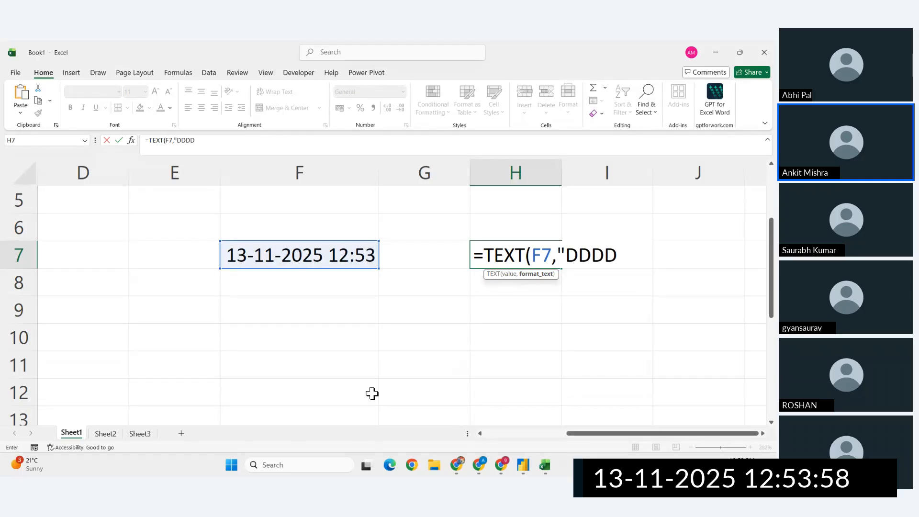
pyautogui.write('")')
pyautogui.press('Return')
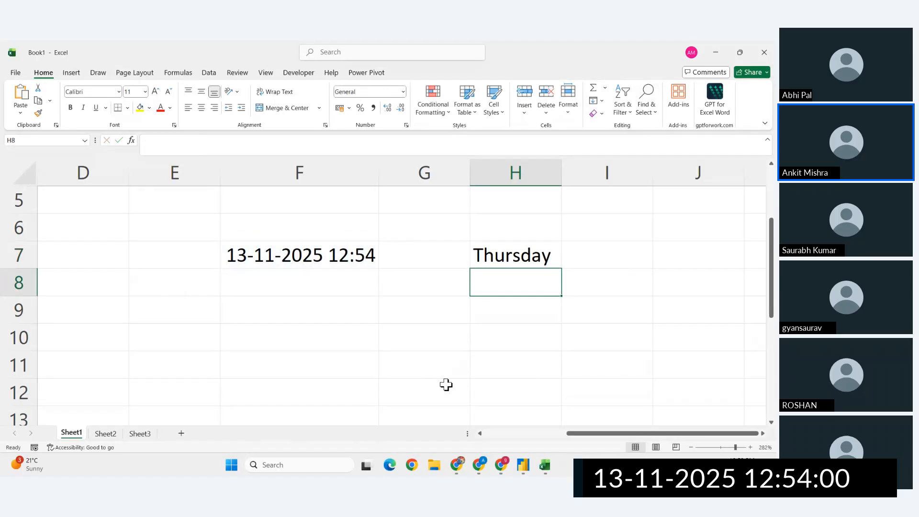
# - Change the format text of the TEXT formula in H7 from a day format to "MM"
pyautogui.click(512, 250)
pyautogui.doubleClick(512, 250)
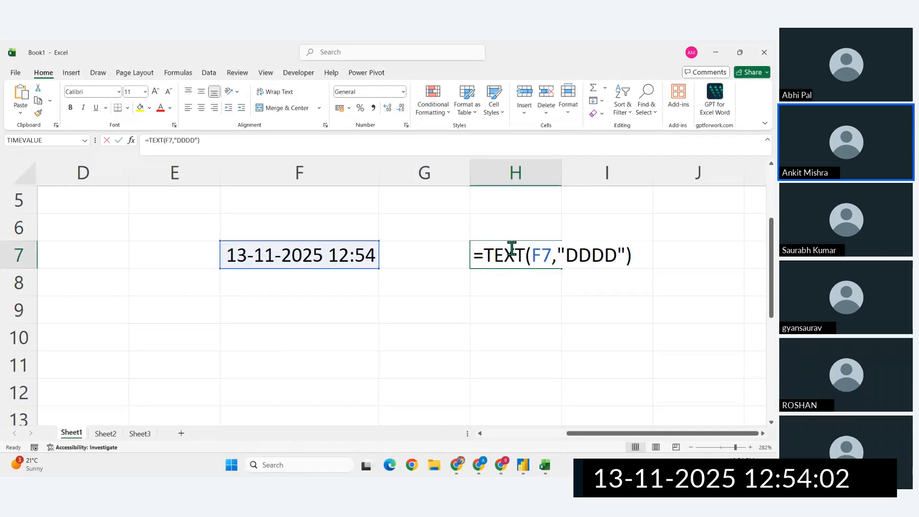
pyautogui.click(619, 255)
pyautogui.press('BackSpace')
pyautogui.press('BackSpace')
pyautogui.press('BackSpace')
pyautogui.press('BackSpace')
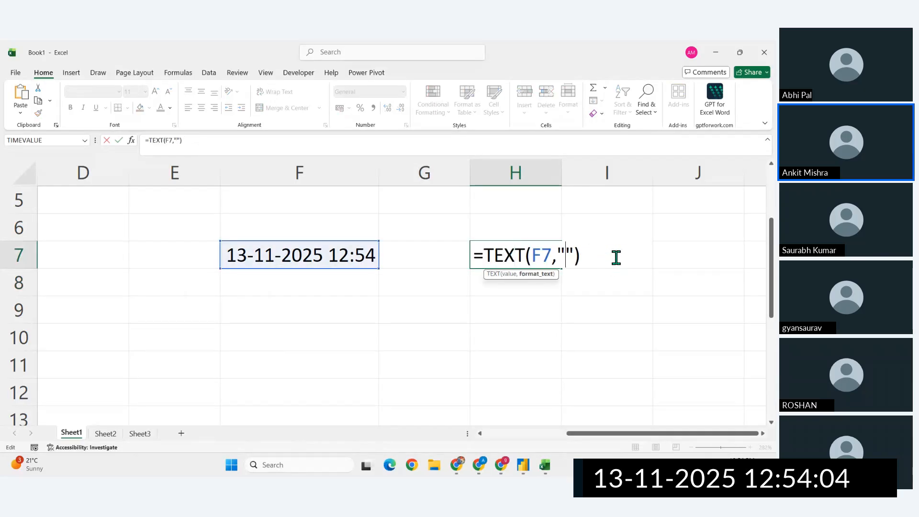
pyautogui.write('MM')
pyautogui.press('Return')
# - Extend the format text in H7's TEXT formula to "MMM" for the short month name
pyautogui.click(521, 250)
pyautogui.doubleClick(524, 251)
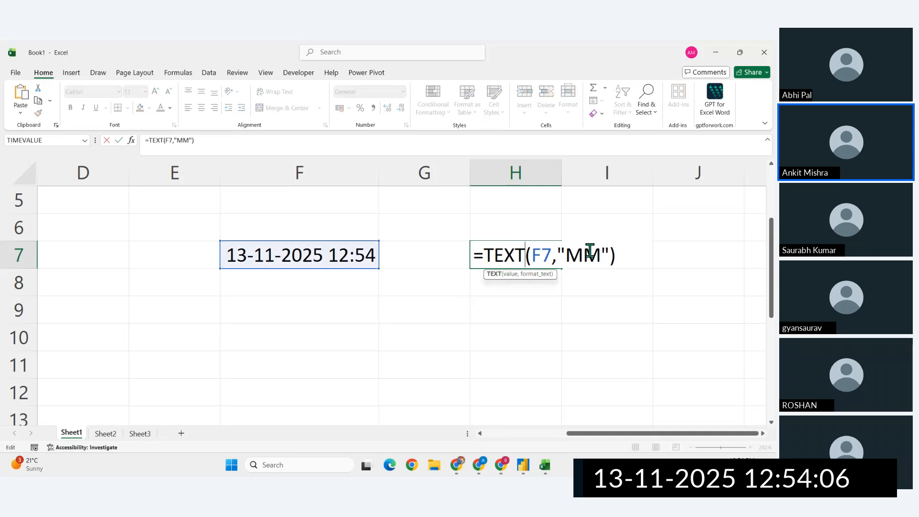
pyautogui.click(590, 252)
pyautogui.write('M')
pyautogui.press('Return')
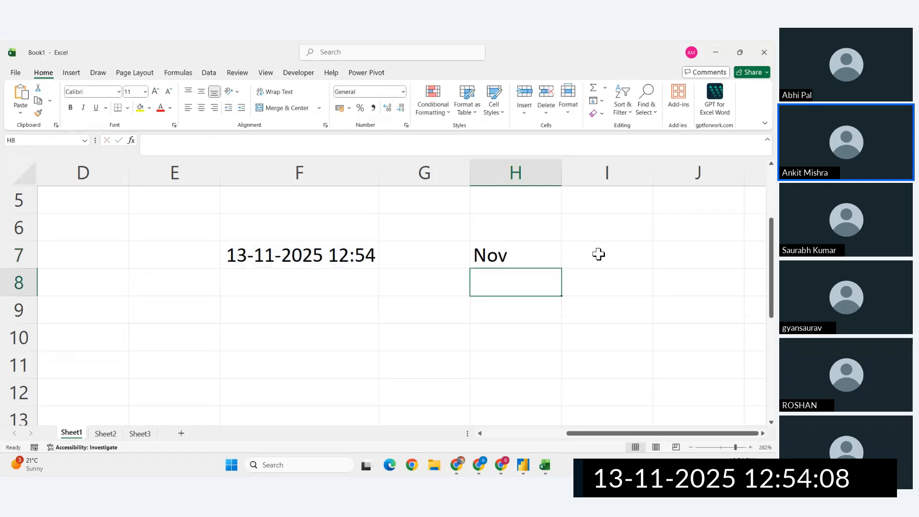
# - Extend the format text in H7's TEXT formula to "MMMM" for the full month name
pyautogui.doubleClick(536, 254)
pyautogui.click(620, 255)
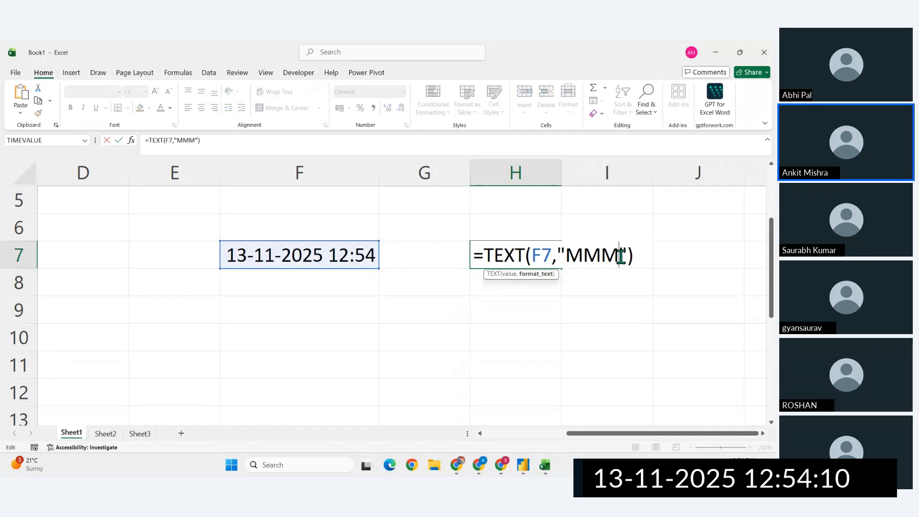
pyautogui.write('M')
pyautogui.press('Return')
pyautogui.click(545, 253)
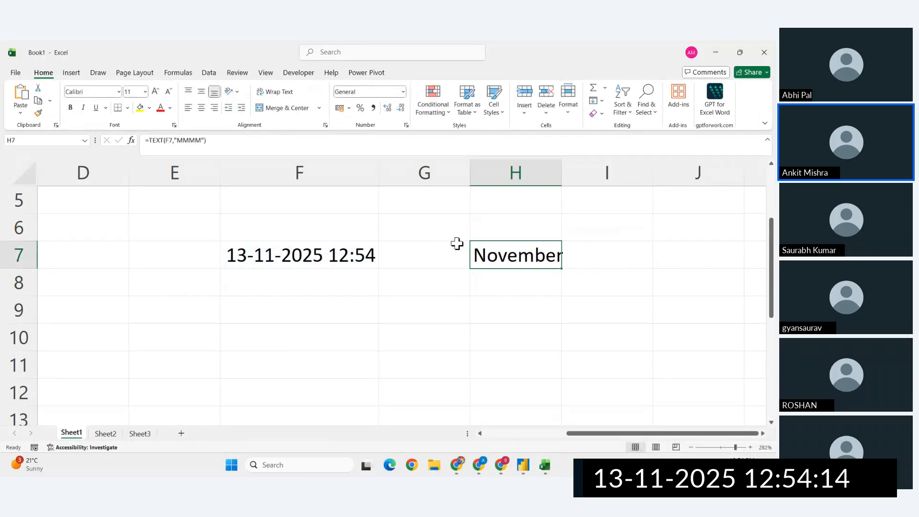
# - Switch back to Power BI Desktop and add a new calculated column named days name to the covid data calendar table
pyautogui.click(529, 470)
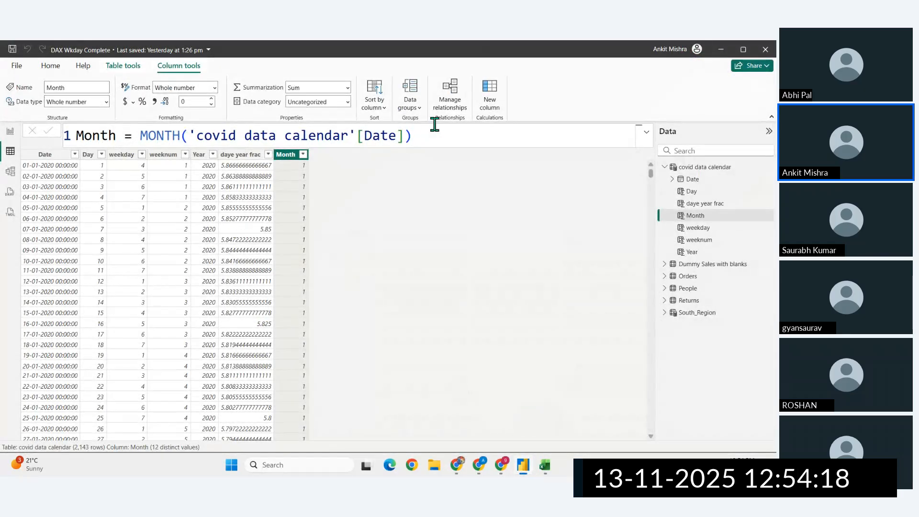
pyautogui.click(489, 101)
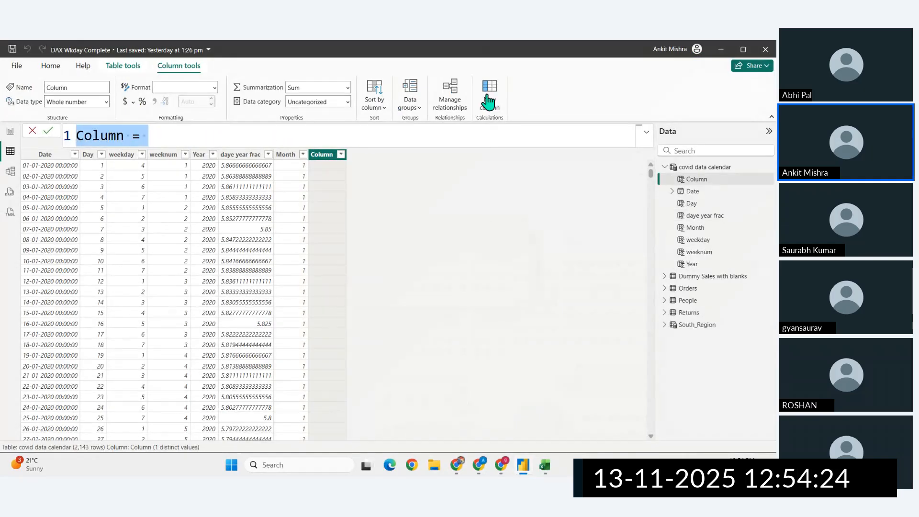
pyautogui.click(125, 137)
pyautogui.doubleClick(125, 138)
pyautogui.press('BackSpace')
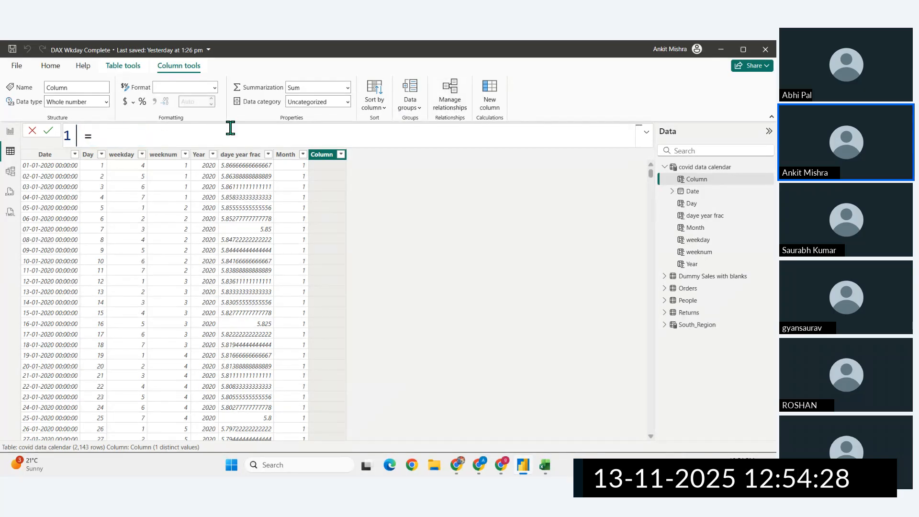
pyautogui.write('days name')
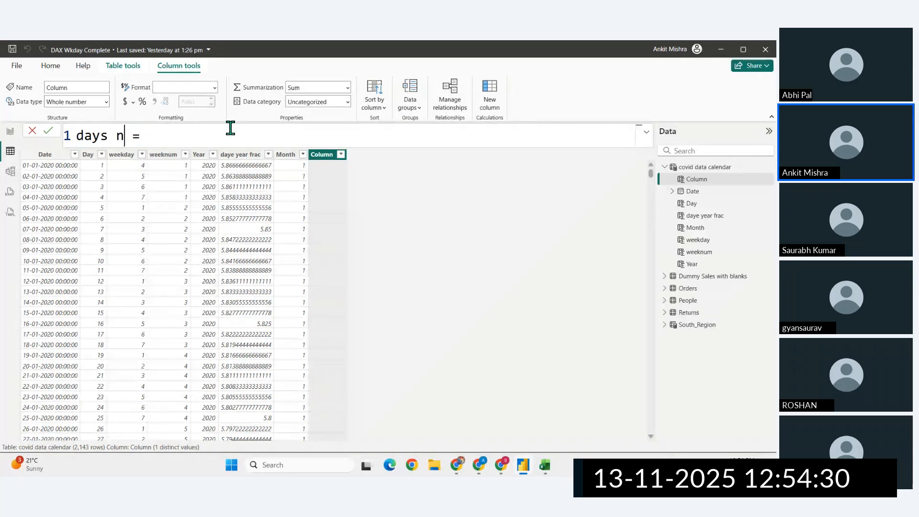
pyautogui.write('form')
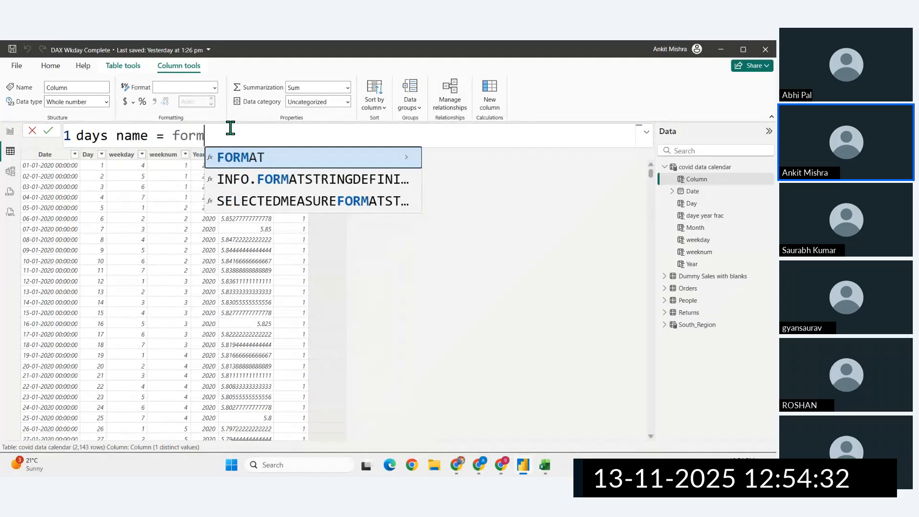
# - Define days name as FORMAT('covid data calendar'[Date],"DDDD") and commit the formula
pyautogui.press('Tab')
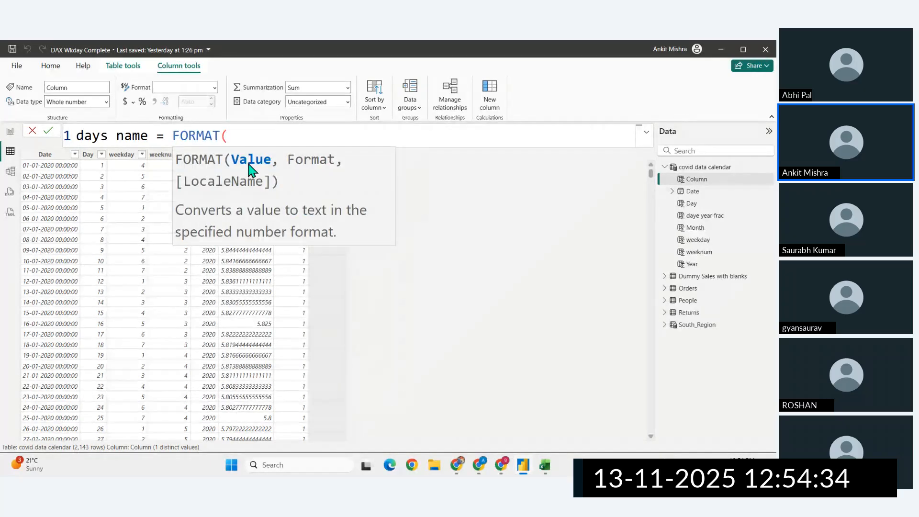
pyautogui.write('covi')
pyautogui.press('Down')
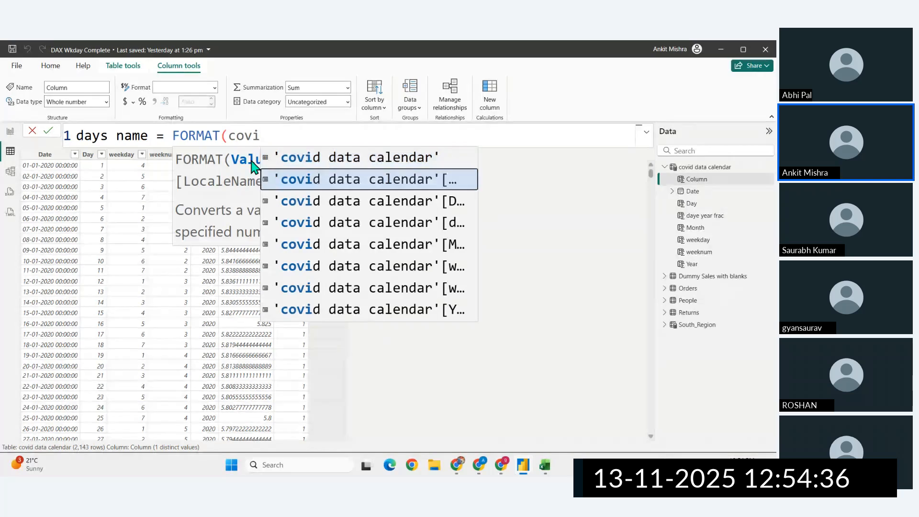
pyautogui.press('Tab')
pyautogui.write(',')
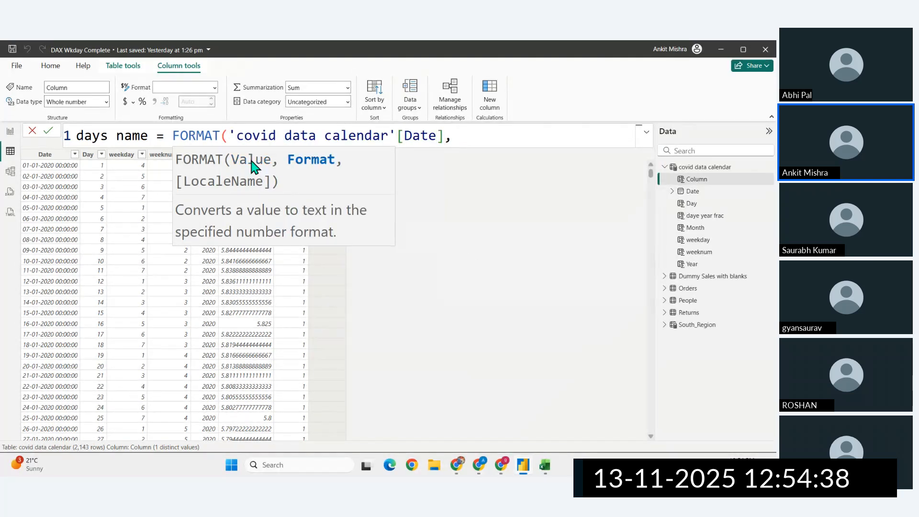
pyautogui.write('"DDDD')
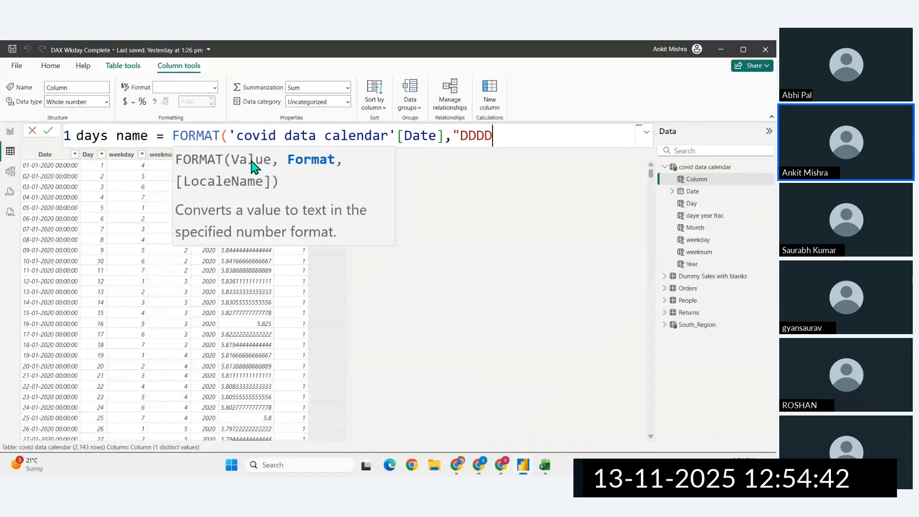
pyautogui.write('")')
pyautogui.press('Return')
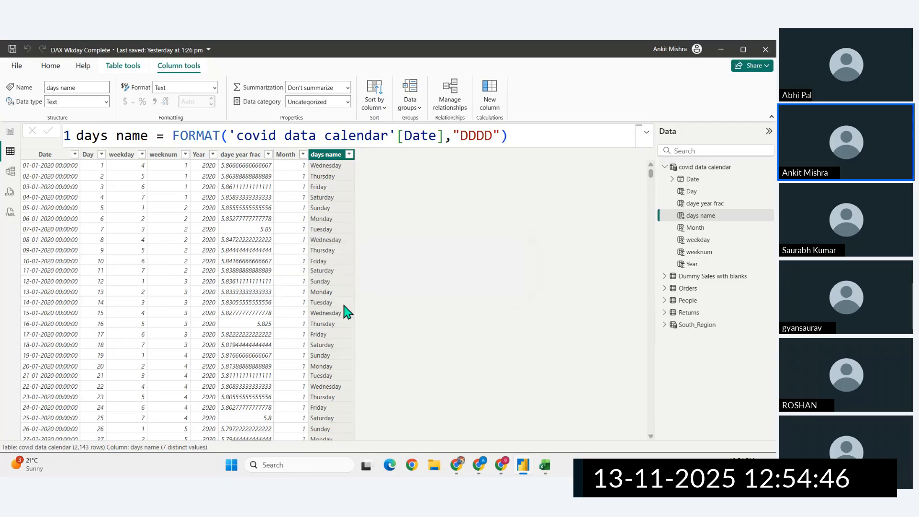
# - Copy the FORMAT expression from days name and paste it into a new calculated column named Month Name
pyautogui.moveTo(517, 136); pyautogui.dragTo(173, 136)
pyautogui.hotkey('ctrl', 'c')
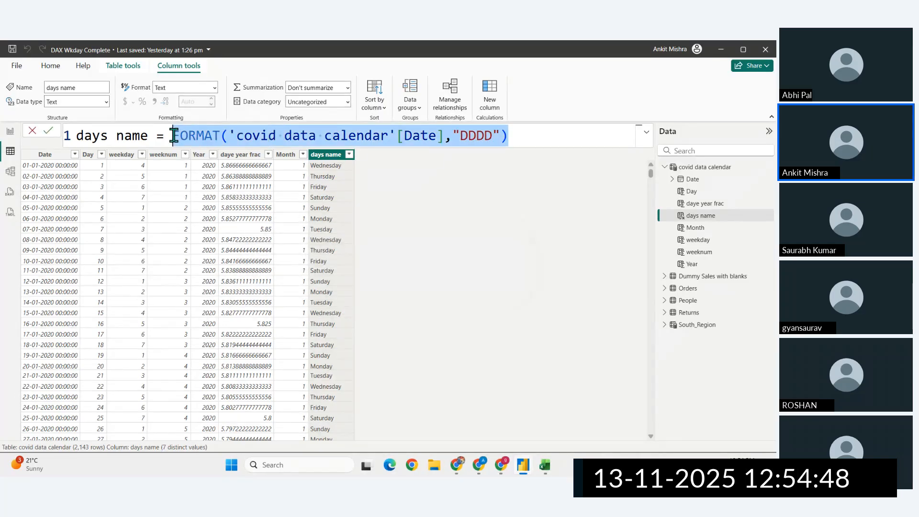
pyautogui.click(486, 111)
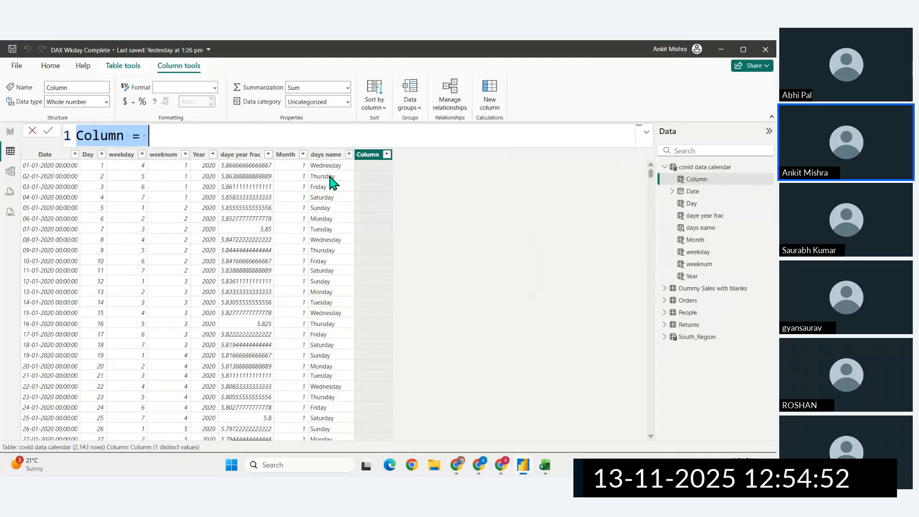
pyautogui.write('Mont')
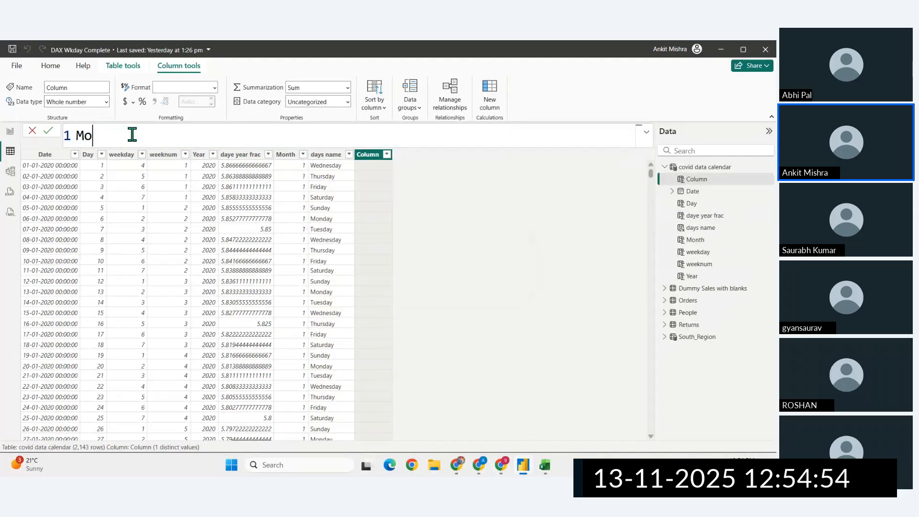
pyautogui.write('Name =')
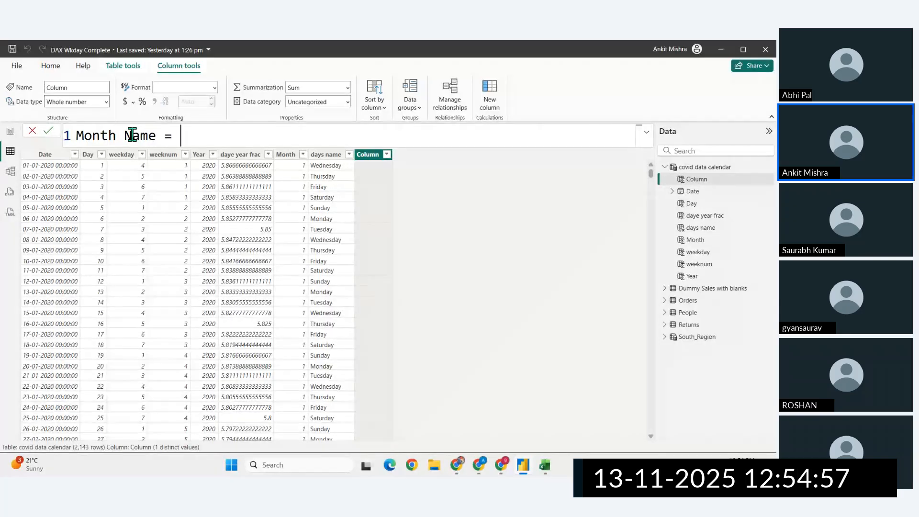
pyautogui.hotkey('ctrl', 'v')
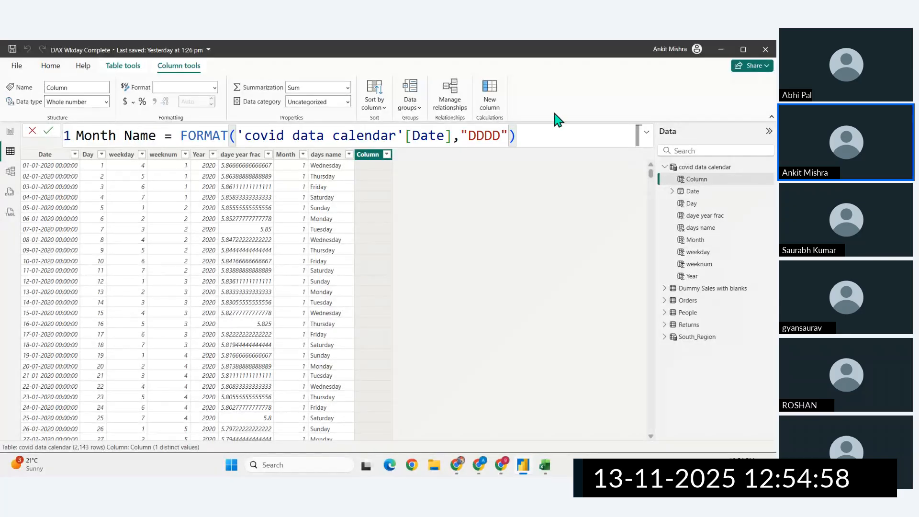
# - Replace the format string in the Month Name formula with "MM" and commit it
pyautogui.click(501, 137)
pyautogui.press('BackSpace')
pyautogui.press('BackSpace')
pyautogui.press('BackSpace')
pyautogui.press('BackSpace')
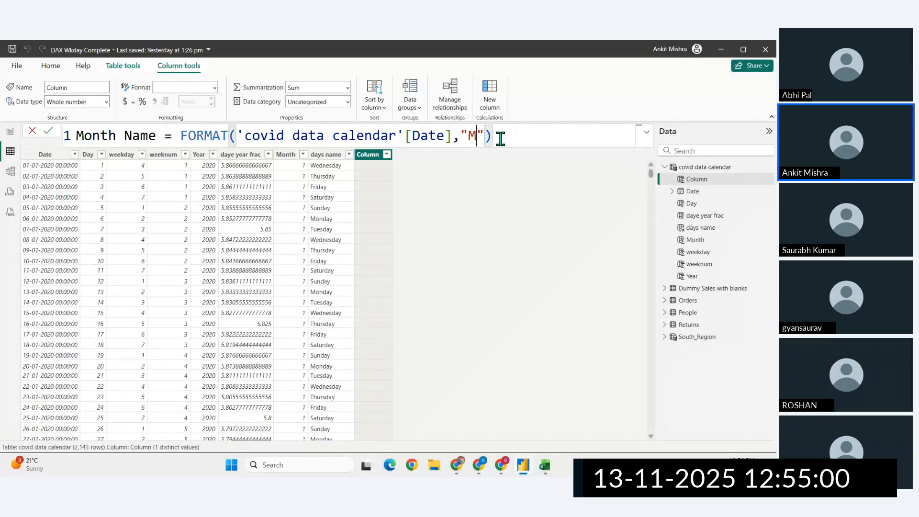
pyautogui.write('MM')
pyautogui.press('Return')
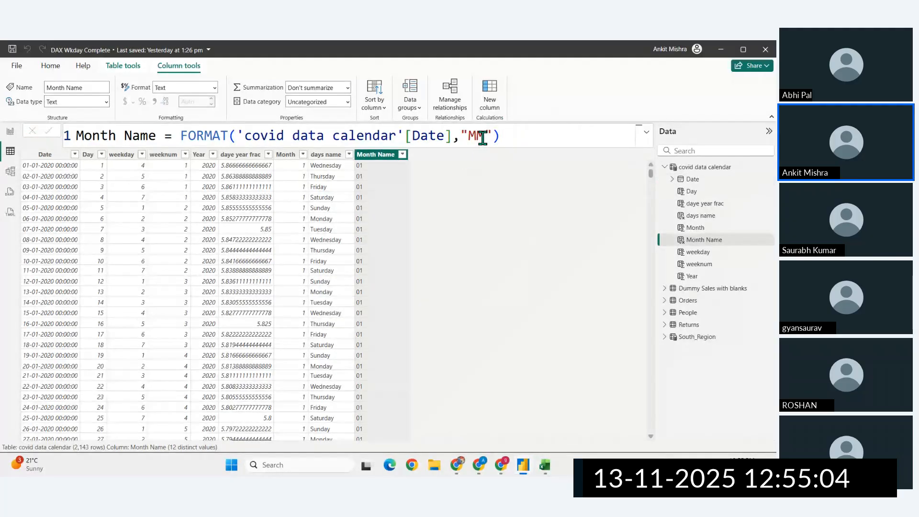
# - Change the Month Name format string to "MMM" so the column gives abbreviated month names
pyautogui.click(482, 138)
pyautogui.write('M')
pyautogui.doubleClick(492, 137)
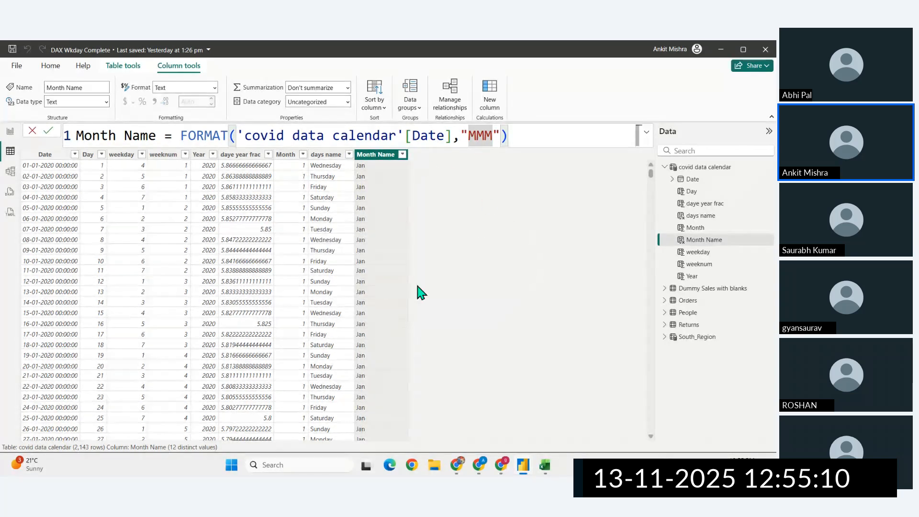
# - Set the Month Name format string to "MMMM" for full month names, commit it, and select the whole formula
pyautogui.write('MMMM')
pyautogui.press('Return')
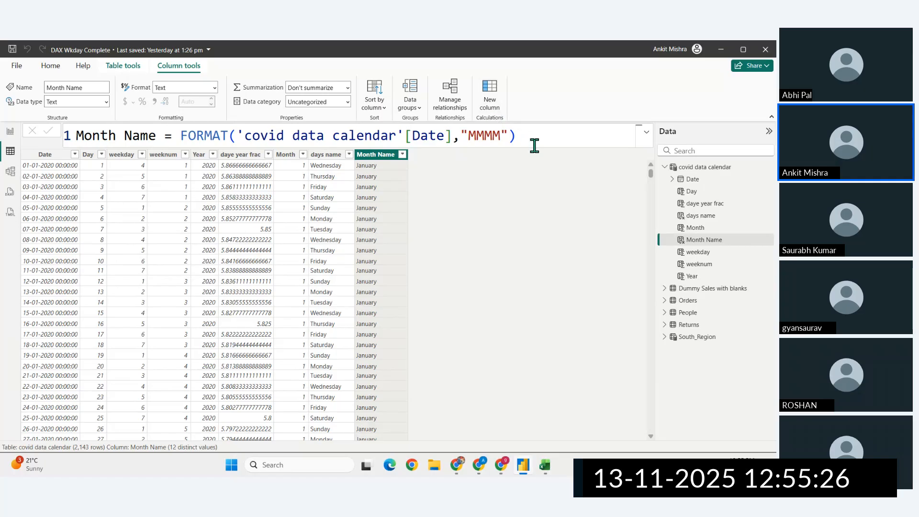
pyautogui.moveTo(512, 139); pyautogui.dragTo(67, 136)
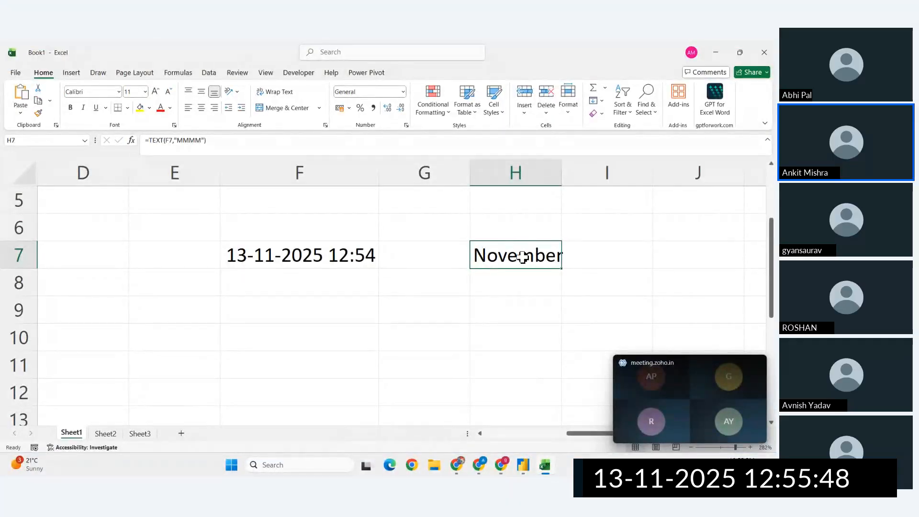
# - Switch to Excel and try the format string "[In-hi]MMMM" in cell H7's TEXT formula to get the Hindi month name
pyautogui.doubleClick(522, 257)
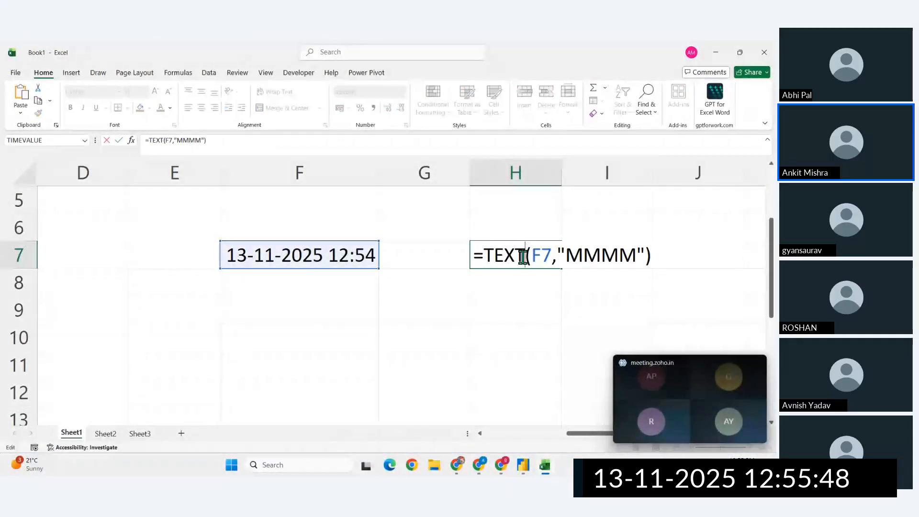
pyautogui.click(566, 255)
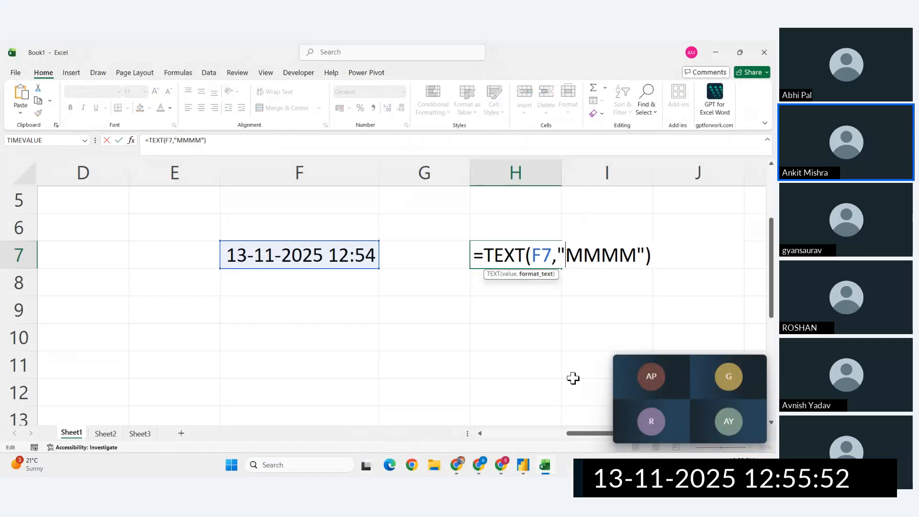
pyautogui.write('In-hi')
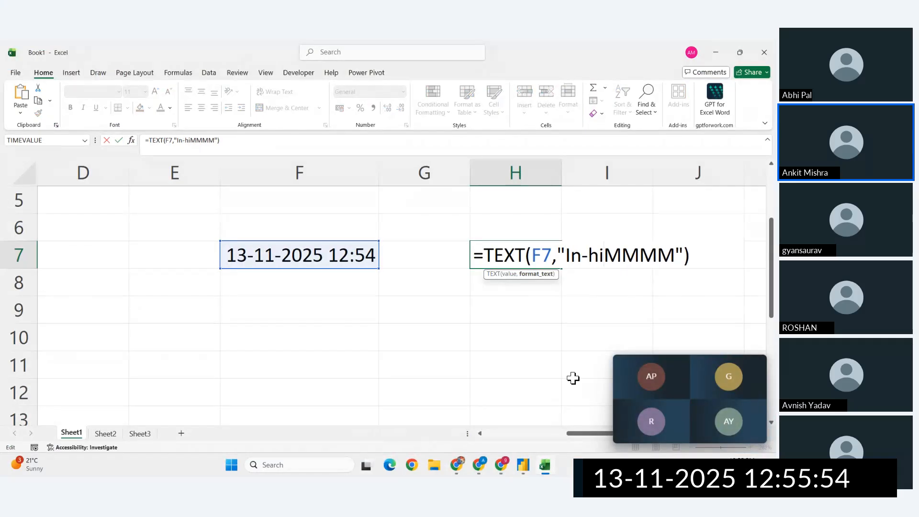
pyautogui.write(']')
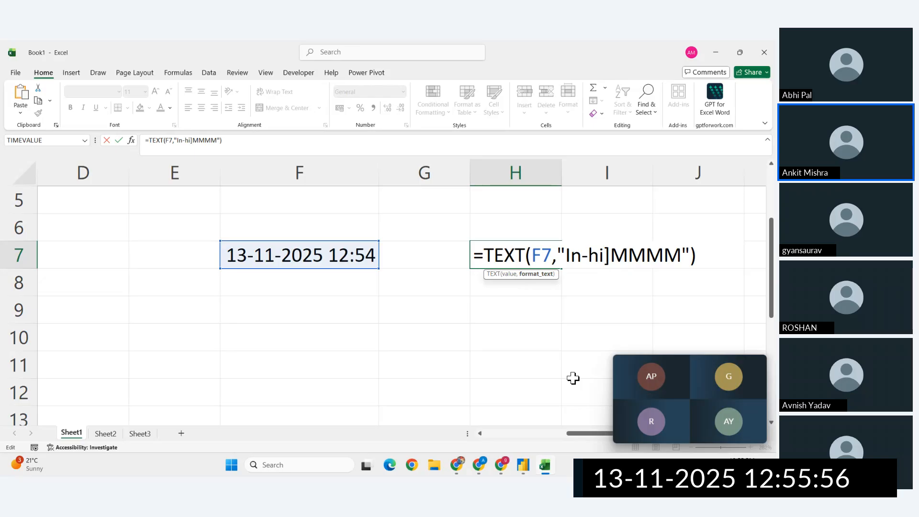
pyautogui.write('[')
pyautogui.press('Return')
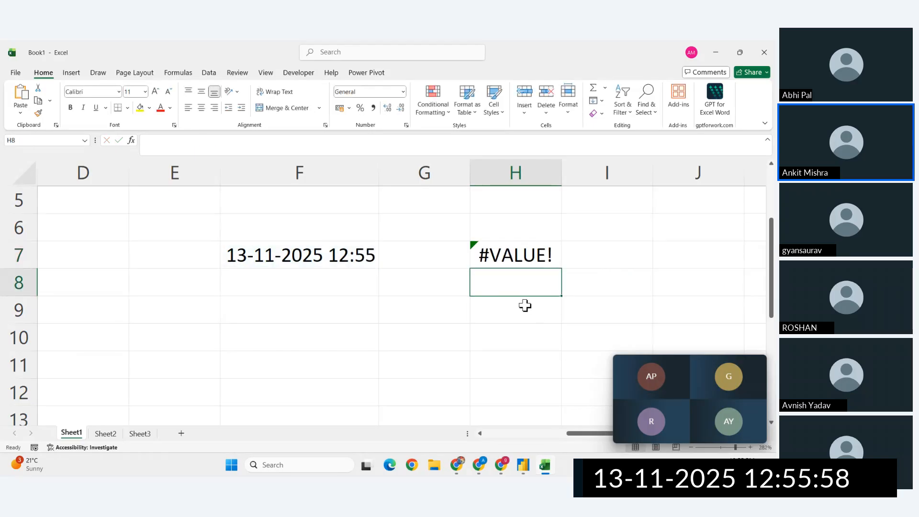
# - Replace the [In-hi] prefix in H7's TEXT formula with [$IN-HI] and commit it
pyautogui.doubleClick(502, 256)
pyautogui.moveTo(616, 257); pyautogui.dragTo(566, 256)
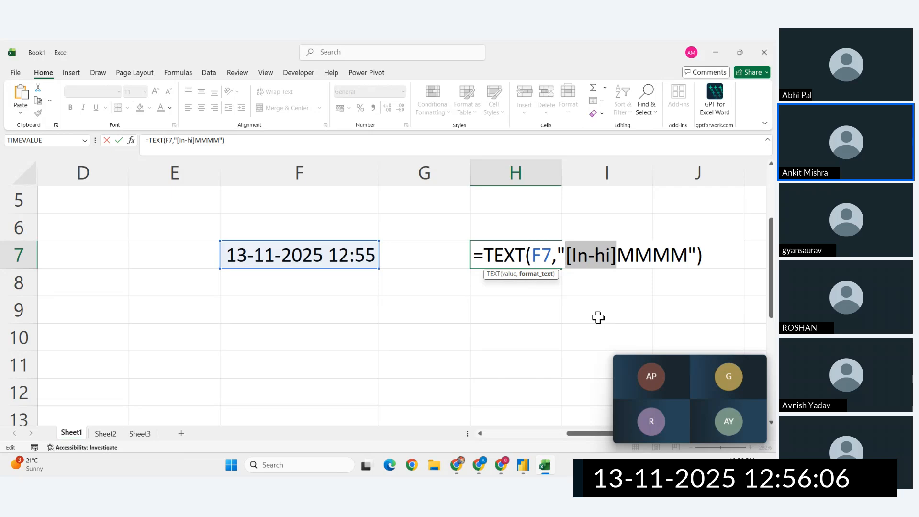
pyautogui.press('BackSpace')
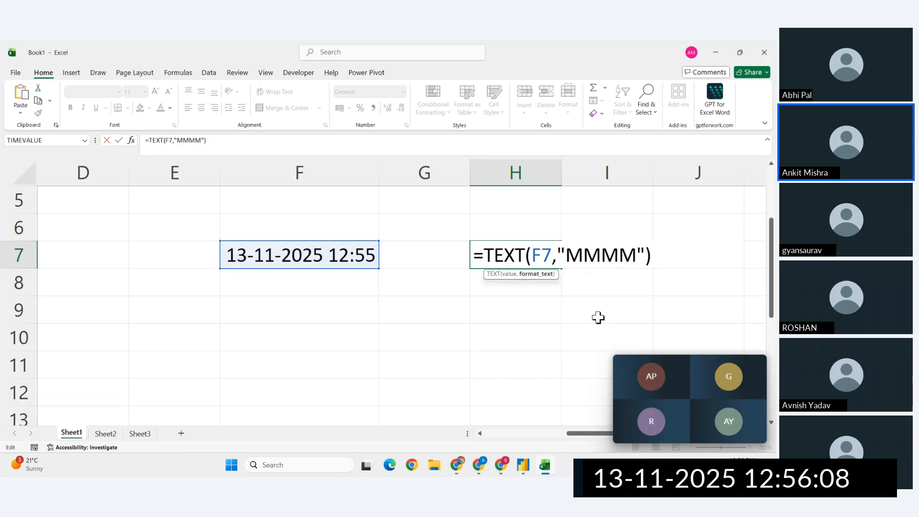
pyautogui.write('[]')
pyautogui.press('Left')
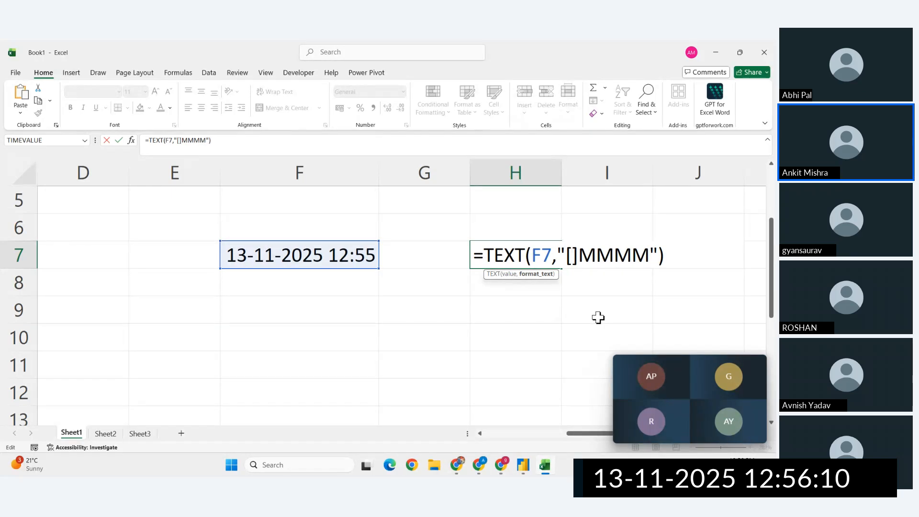
pyautogui.write('$IN-')
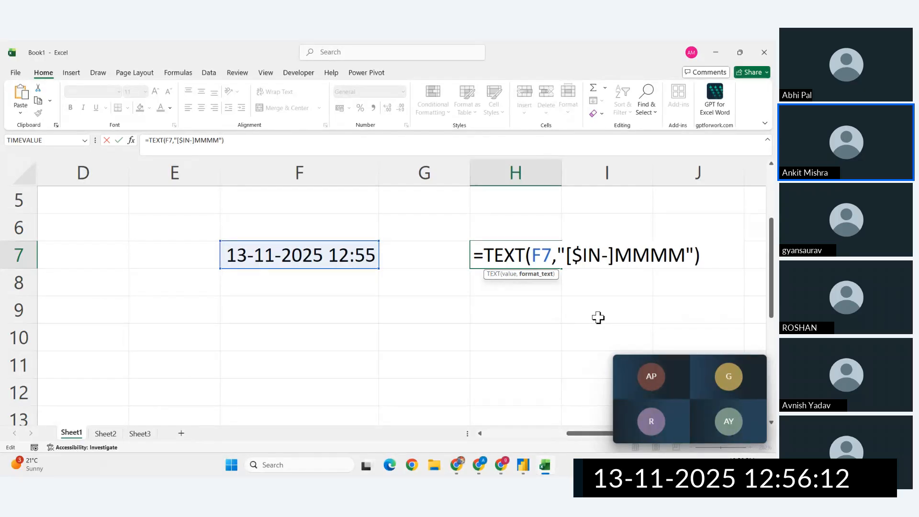
pyautogui.write('HI')
pyautogui.press('Return')
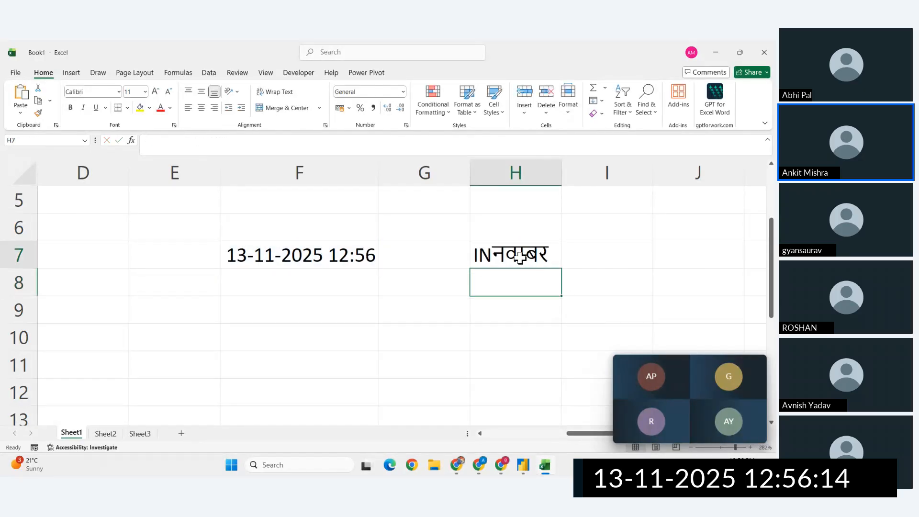
# - Remove IN- from the locale code in H7's TEXT formula, leaving "[$HI]MMMM" as the format string
pyautogui.doubleClick(520, 257)
pyautogui.click(608, 256)
pyautogui.press('BackSpace')
pyautogui.press('BackSpace')
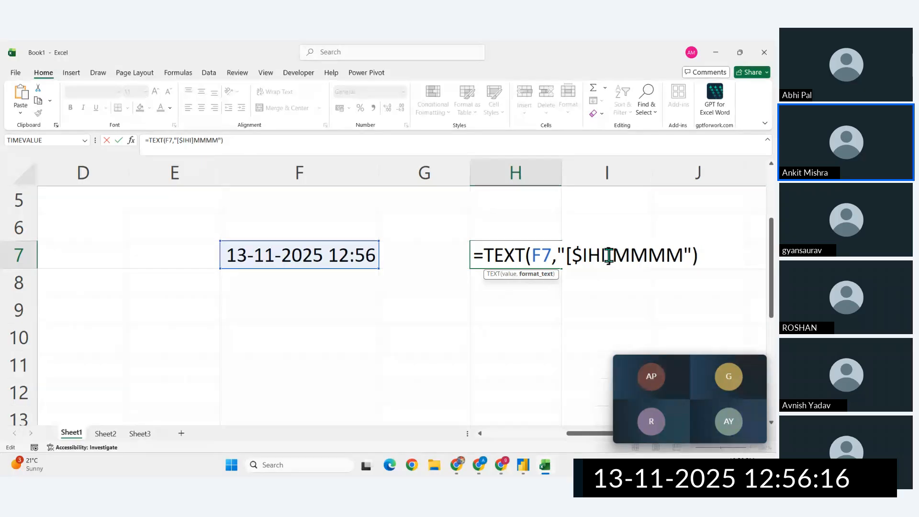
pyautogui.press('BackSpace')
pyautogui.press('Return')
# - Insert in- before HI in H7's locale code to make the format string "[$in-HI]MMMM"
pyautogui.doubleClick(523, 257)
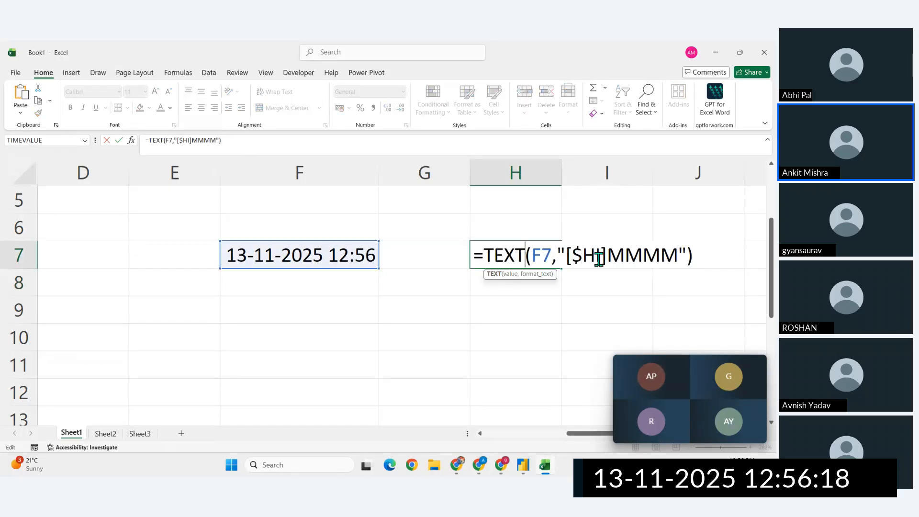
pyautogui.click(584, 256)
pyautogui.write('in')
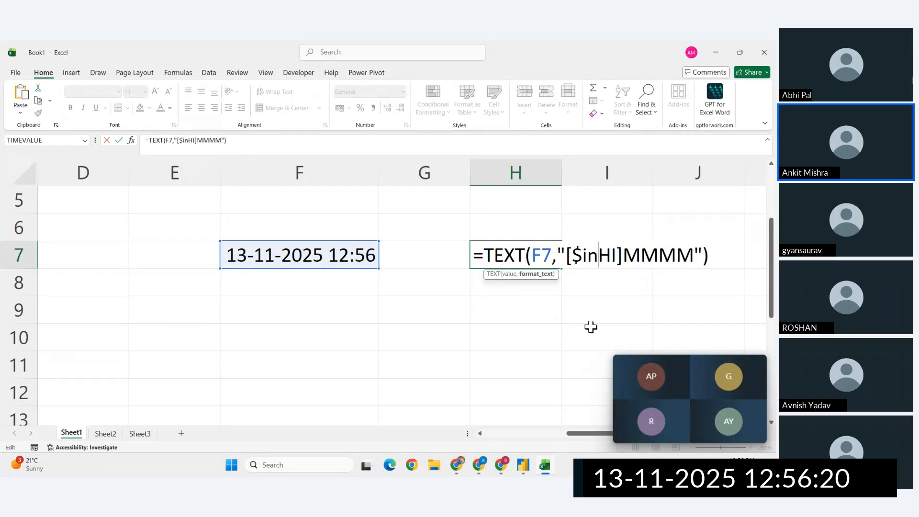
pyautogui.write('-')
pyautogui.press('Return')
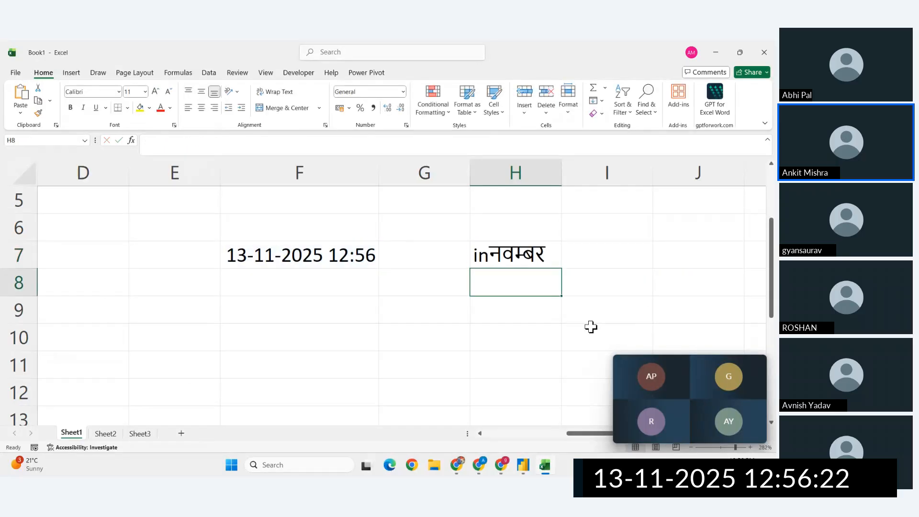
# - Delete "in" from H7's locale code so the formula reads =TEXT(F7,"[$-HI]MMMM"), commit it, and review the formula
pyautogui.doubleClick(495, 259)
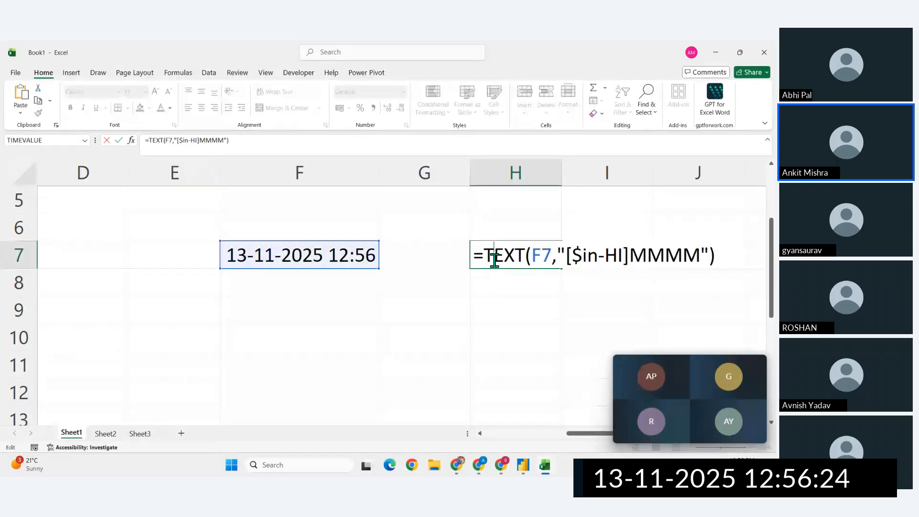
pyautogui.click(597, 257)
pyautogui.press('BackSpace')
pyautogui.press('BackSpace')
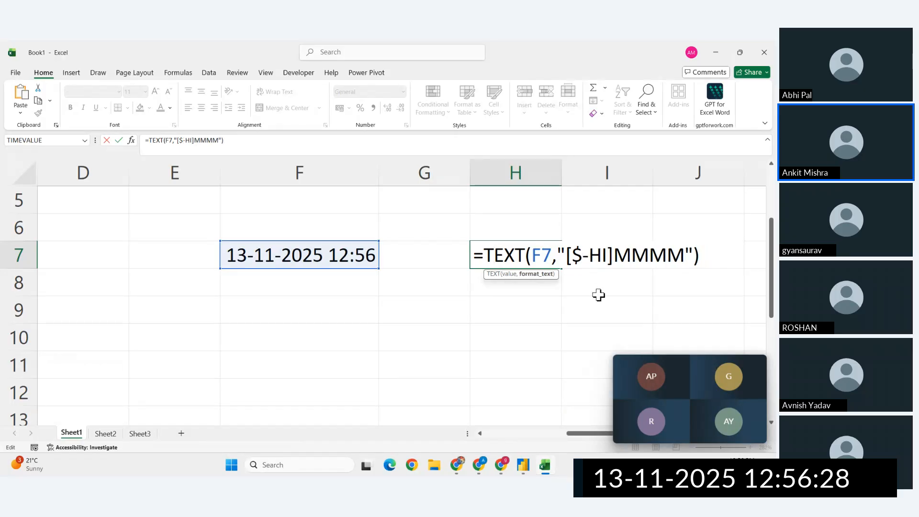
pyautogui.press('Return')
pyautogui.click(516, 258)
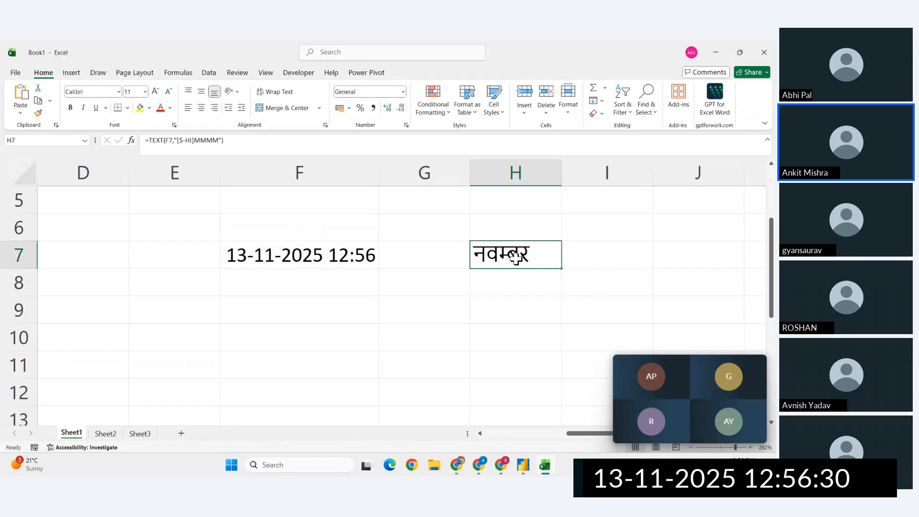
pyautogui.doubleClick(515, 259)
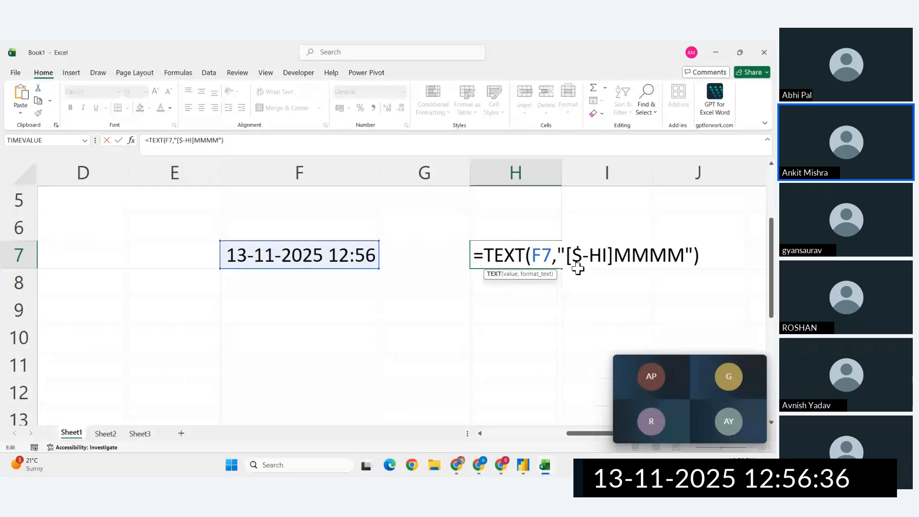
pyautogui.press('Return')
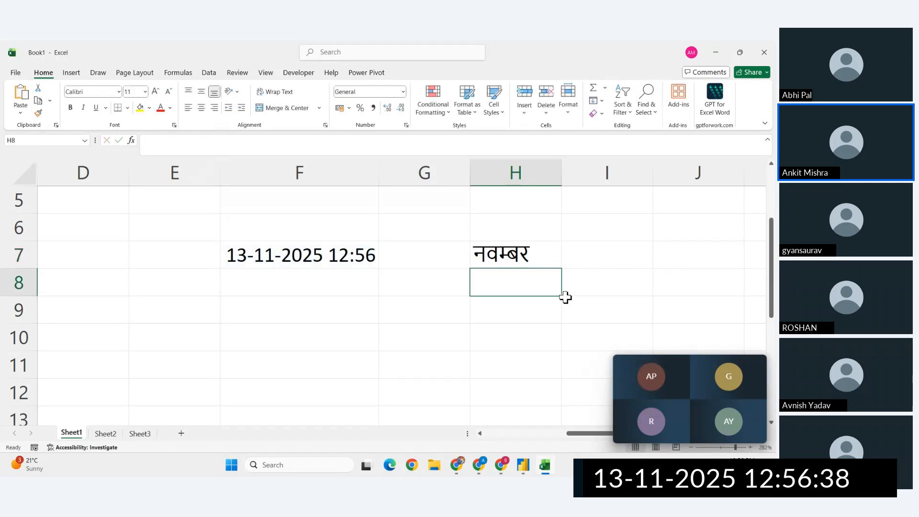
pyautogui.click(508, 255)
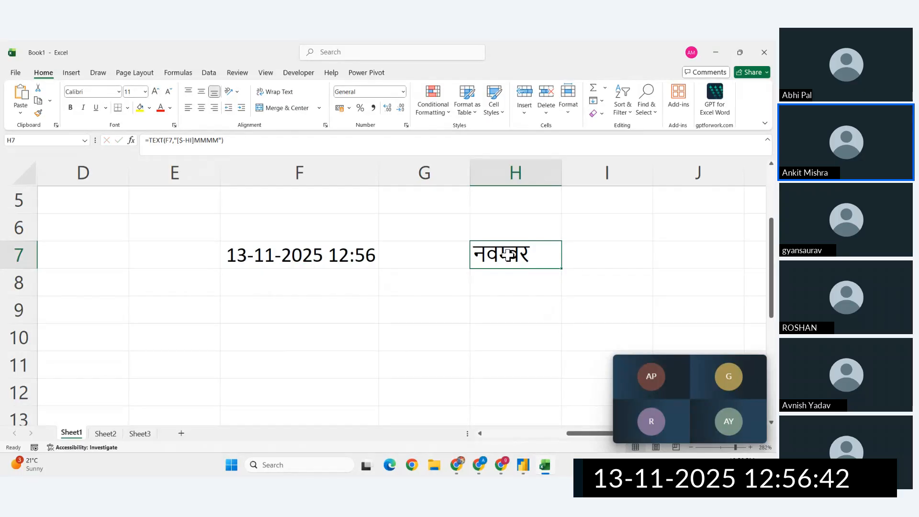
pyautogui.doubleClick(508, 255)
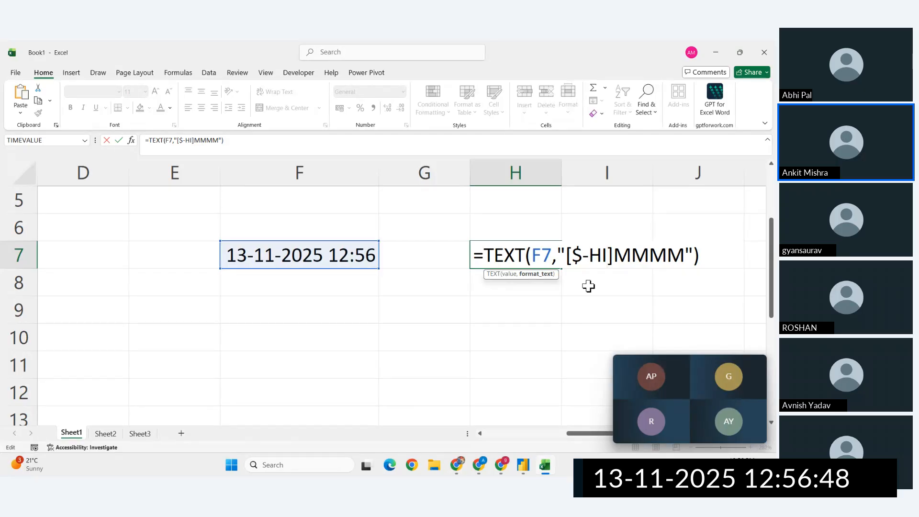
pyautogui.hotkey('ctrl', 'Return')
# - Switch to Power BI and try the format string "[IN-hi]MMMM" in the Month Name formula
pyautogui.hotkey('alt', 'Tab')
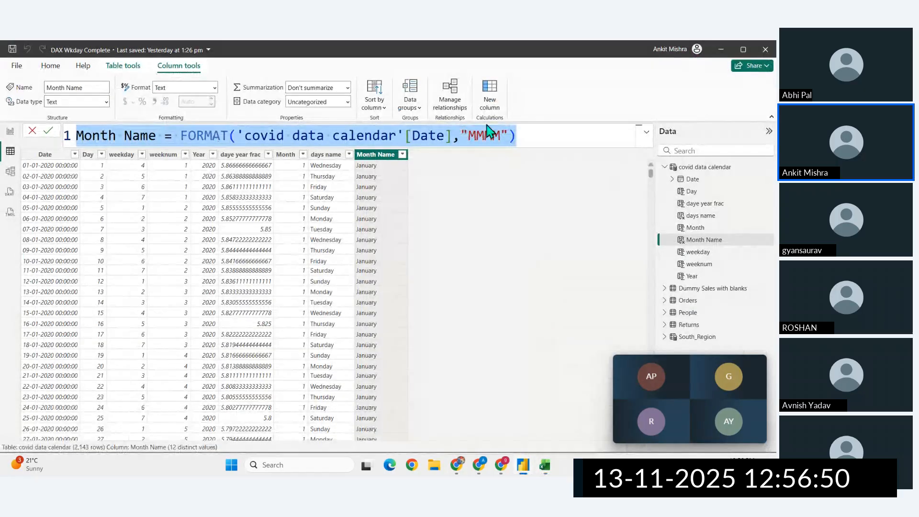
pyautogui.click(474, 136)
pyautogui.write('[Date],"[')
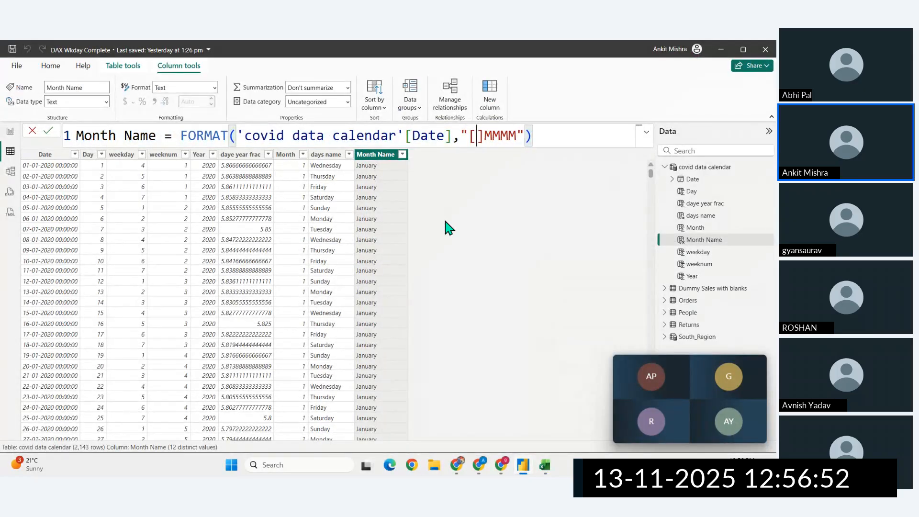
pyautogui.write('IN-')
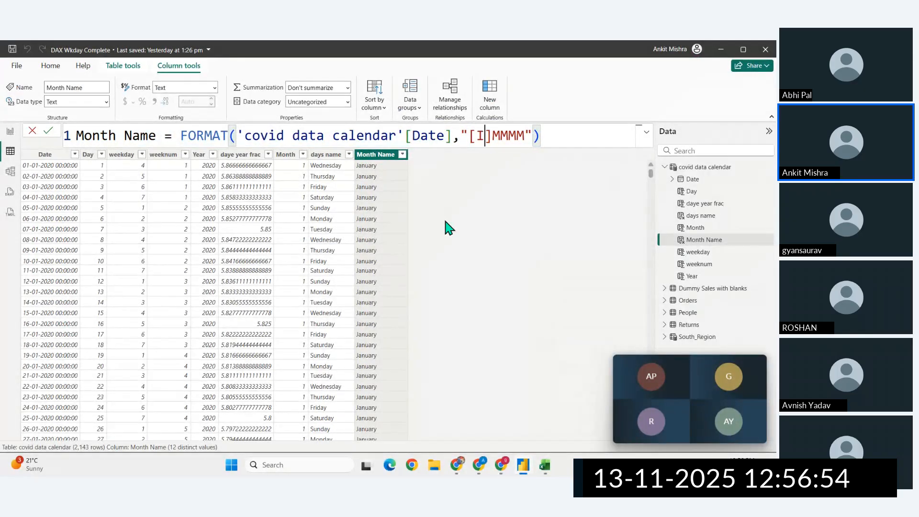
pyautogui.write('hi')
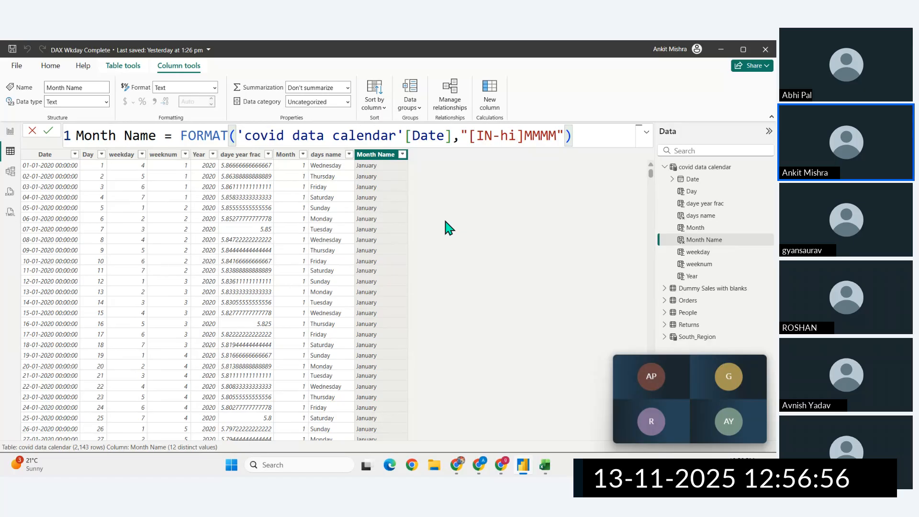
pyautogui.press('Return')
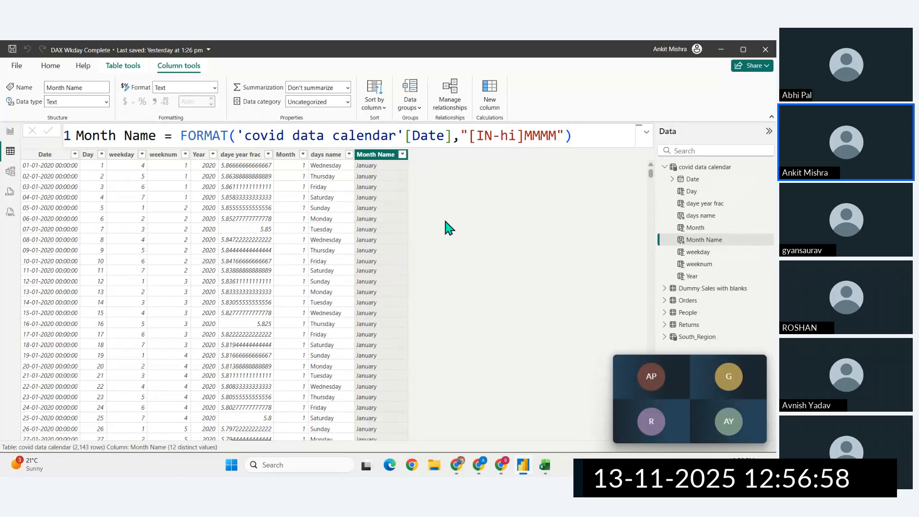
# - Remove the [IN-hi] prefix from the Month Name formula and commit it with format string "MMMM"
pyautogui.moveTo(524, 133); pyautogui.dragTo(469, 136)
pyautogui.press('BackSpace')
pyautogui.click(536, 137)
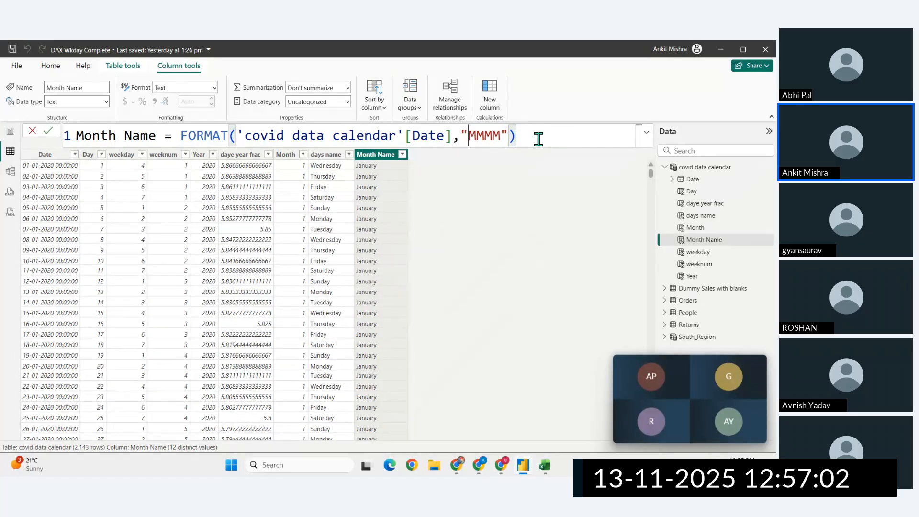
pyautogui.press('Return')
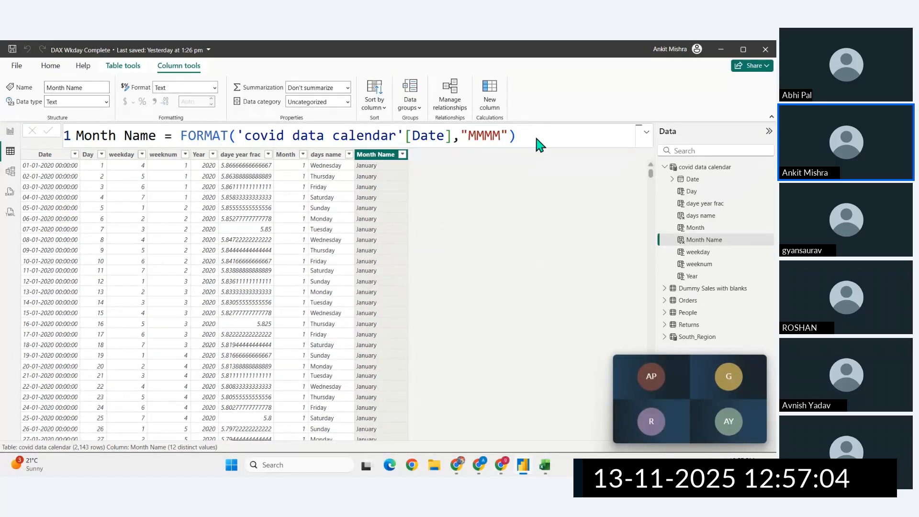
# - Switch to the browser, search Google for "format dax" in a new tab, and open the Microsoft Learn FORMAT function page
pyautogui.hotkey('alt', 'Tab')
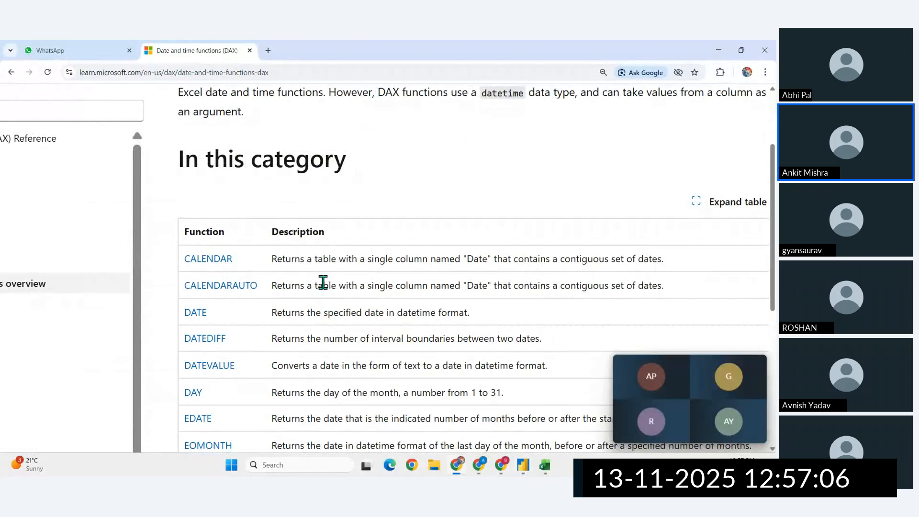
pyautogui.scroll(-5, 320, 254)
pyautogui.click(268, 55)
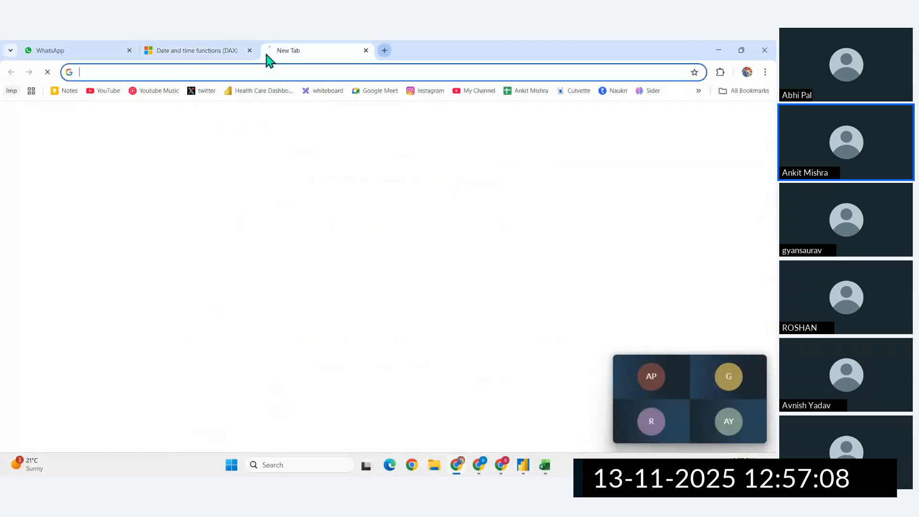
pyautogui.write('format dax')
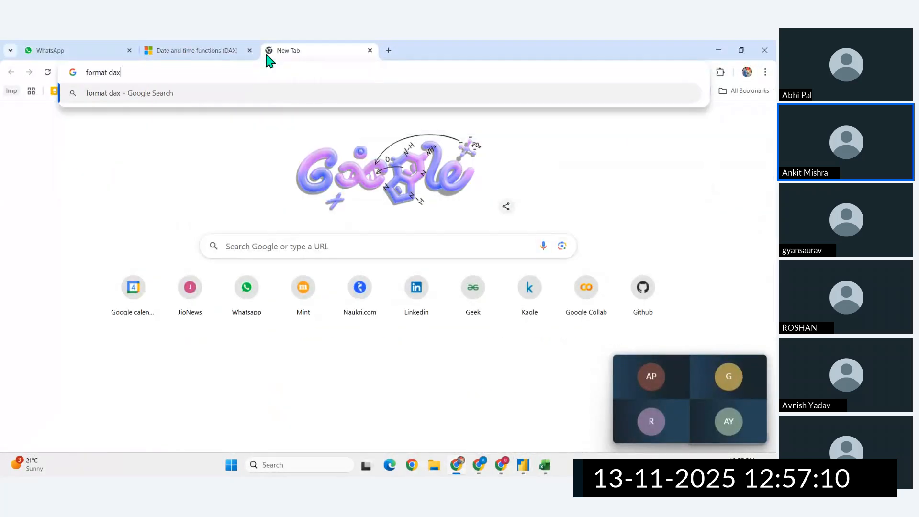
pyautogui.press('Return')
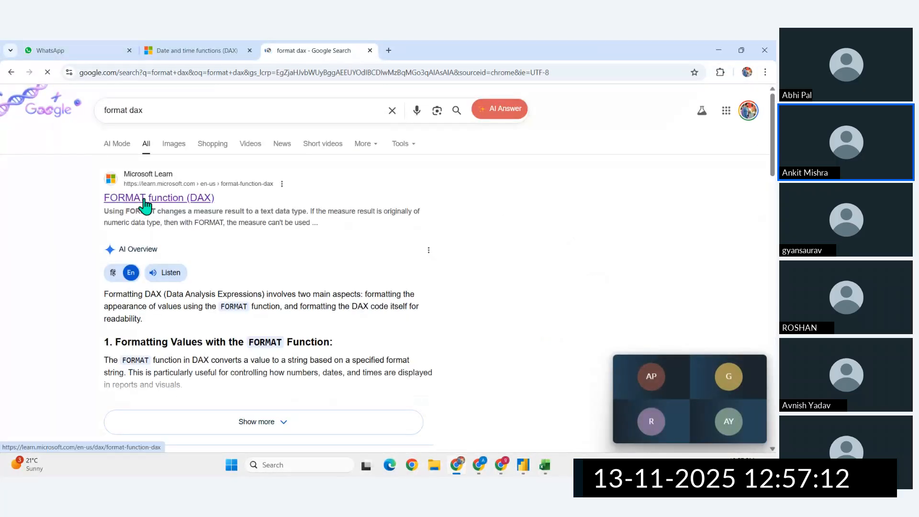
pyautogui.click(144, 206)
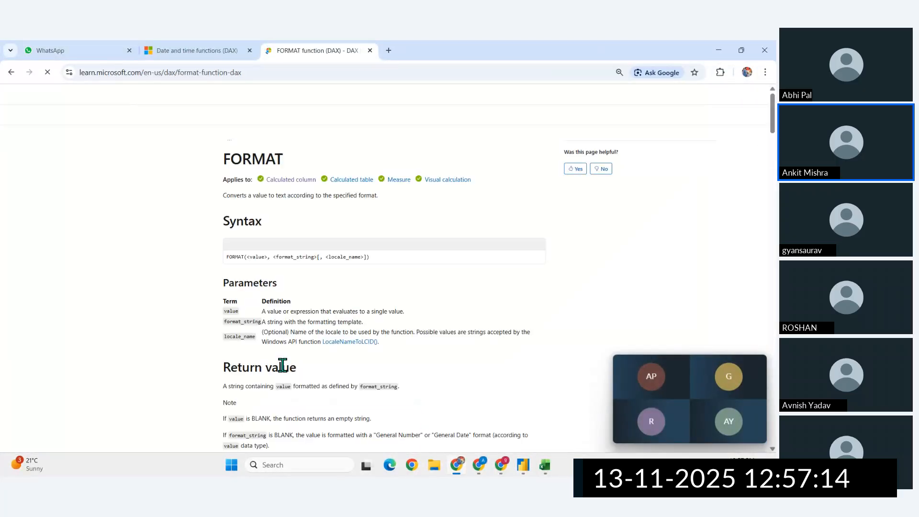
# - Examine the locale_name parameter in the FORMAT documentation and open its linked LocaleNameToLCID reference to review it
pyautogui.scroll(7, 365, 289)
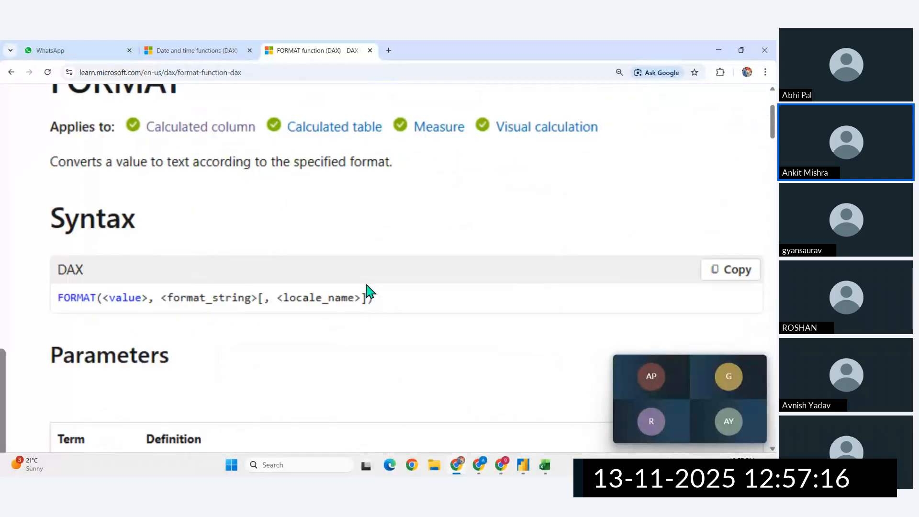
pyautogui.moveTo(275, 298); pyautogui.dragTo(356, 301)
pyautogui.scroll(-5, 356, 301)
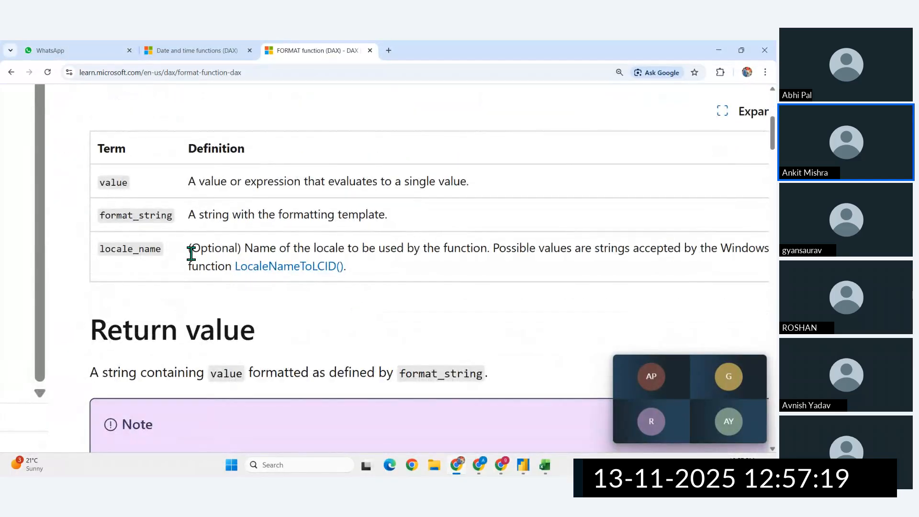
pyautogui.keyDown('ctrl'); pyautogui.click(303, 268); pyautogui.keyUp('ctrl')
pyautogui.click(445, 49)
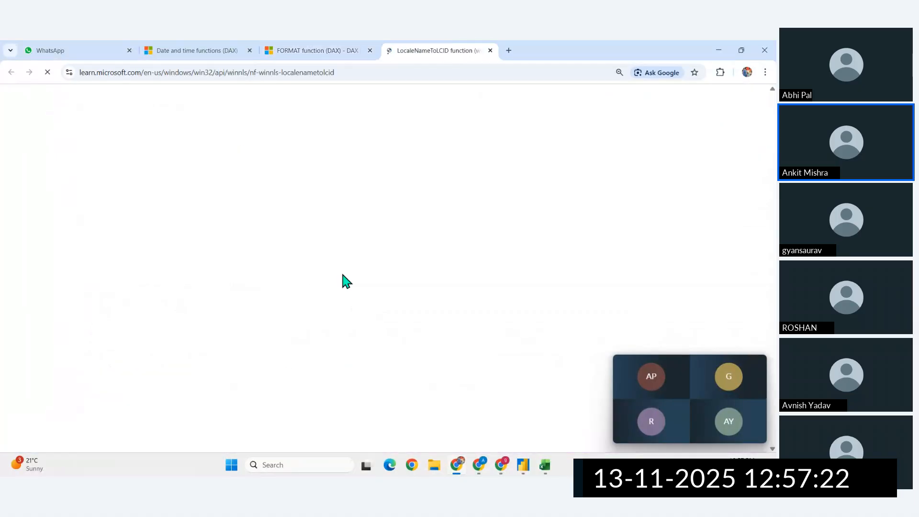
pyautogui.scroll(-10, 344, 281)
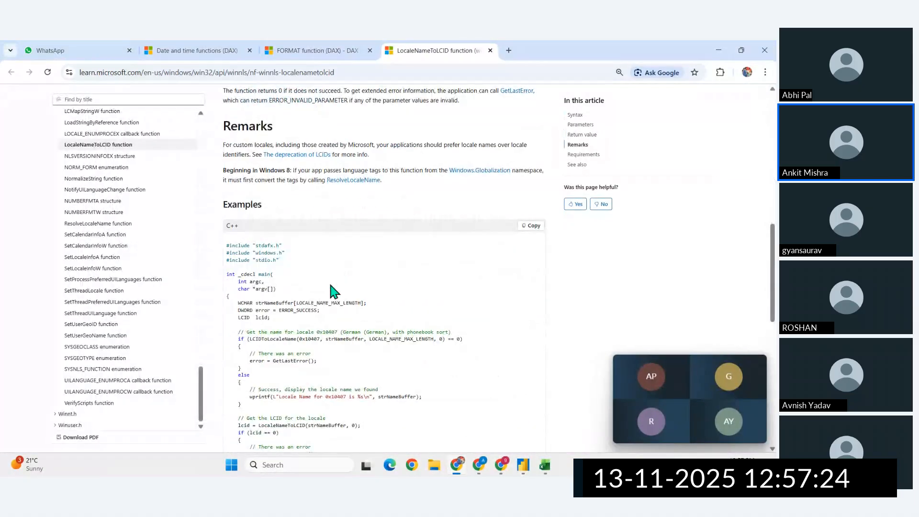
pyautogui.scroll(-10, 286, 312)
pyautogui.scroll(18, 285, 312)
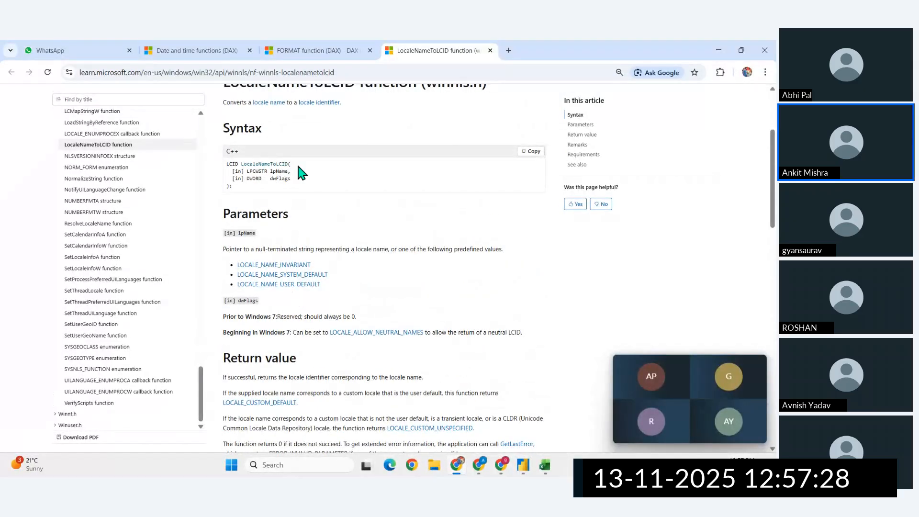
pyautogui.scroll(3, 304, 172)
# - Return to the FORMAT documentation, find the "Datetime with optional locale_name" examples, and highlight the "en-GB" locale code
pyautogui.click(308, 48)
pyautogui.scroll(-15, 312, 289)
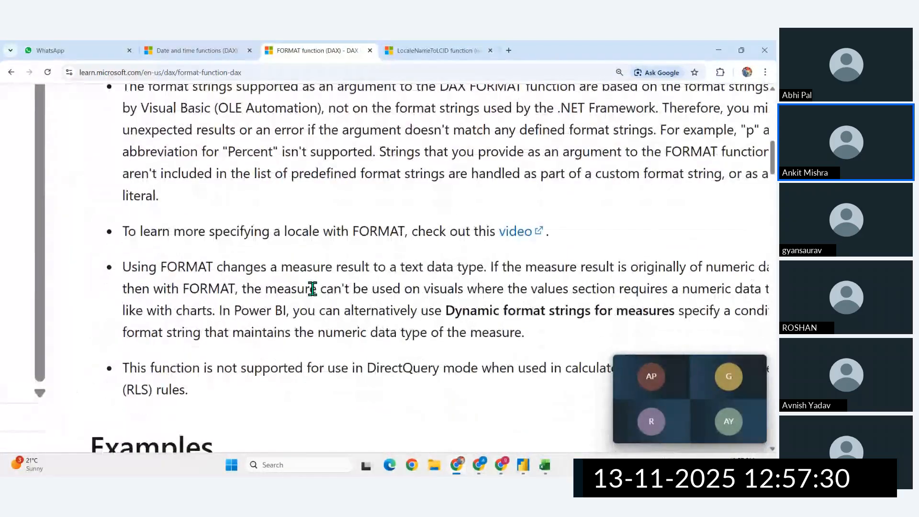
pyautogui.scroll(4, 312, 289)
pyautogui.scroll(-10, 312, 289)
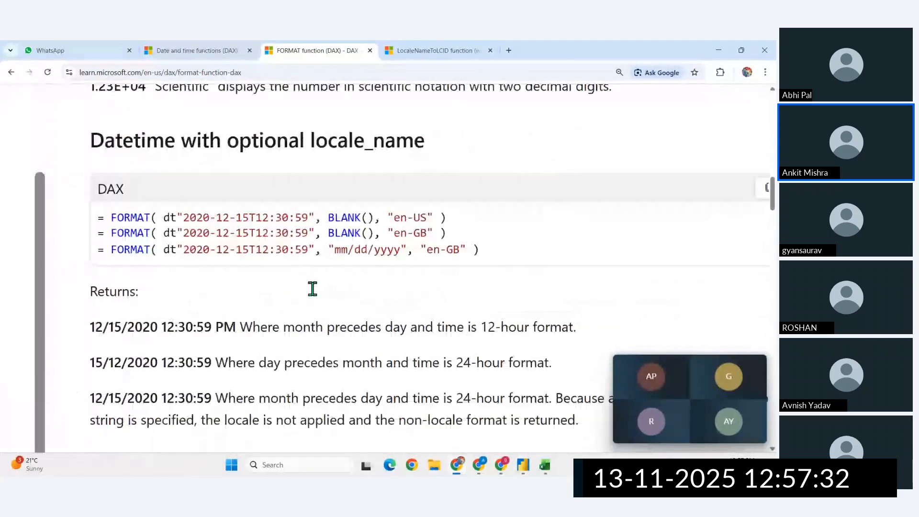
pyautogui.scroll(2, 410, 267)
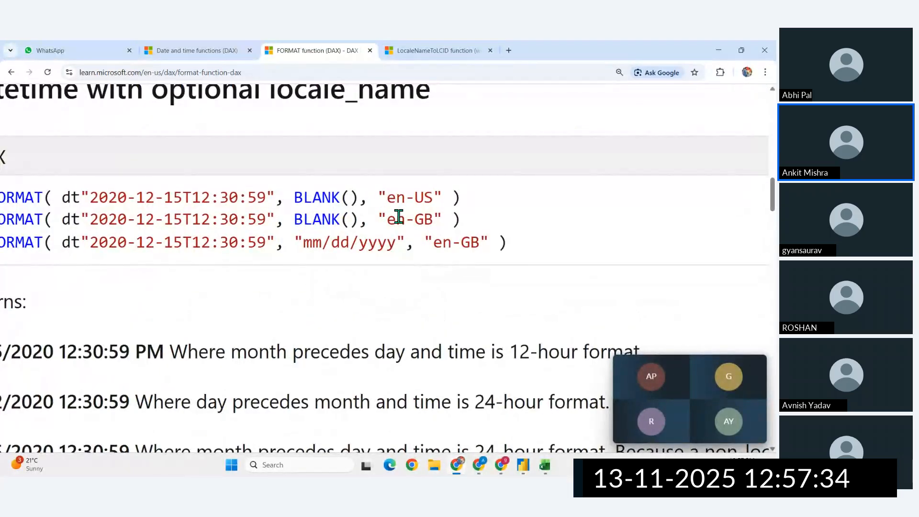
pyautogui.moveTo(385, 214); pyautogui.dragTo(439, 215)
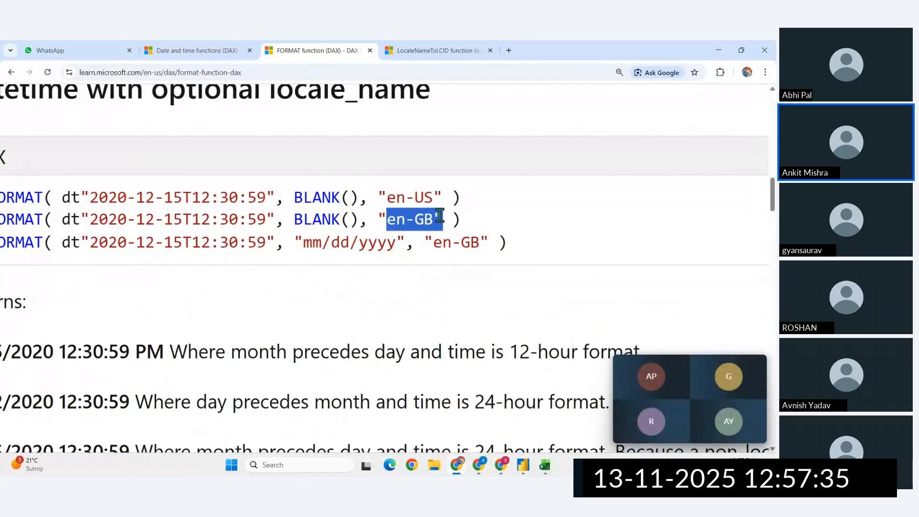
# - Switch to Power BI and try "IN-hi" as the locale argument after "MMMM" in the Month Name formula
pyautogui.click(522, 465)
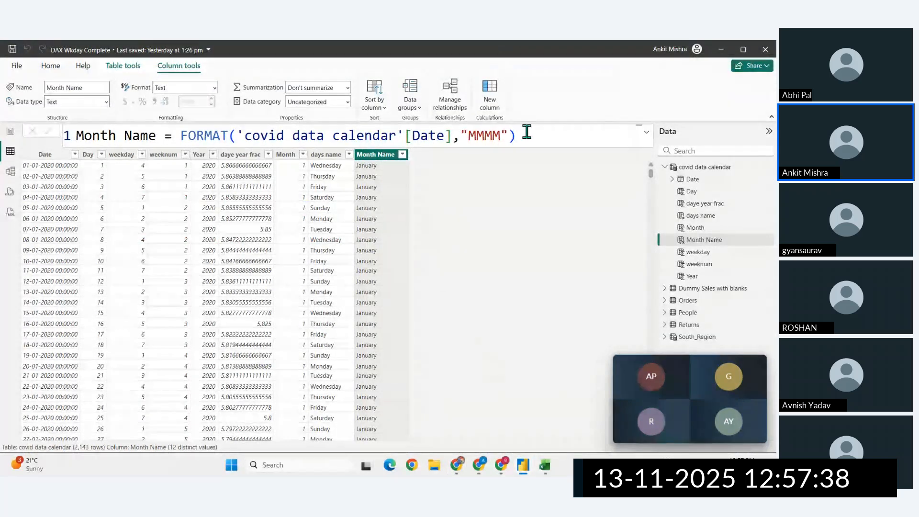
pyautogui.click(509, 135)
pyautogui.write(',"')
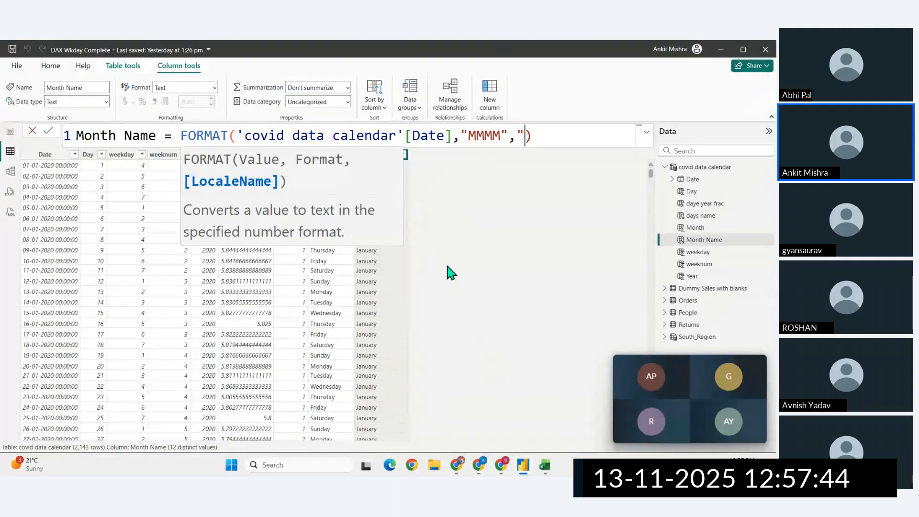
pyautogui.write('IN-h')
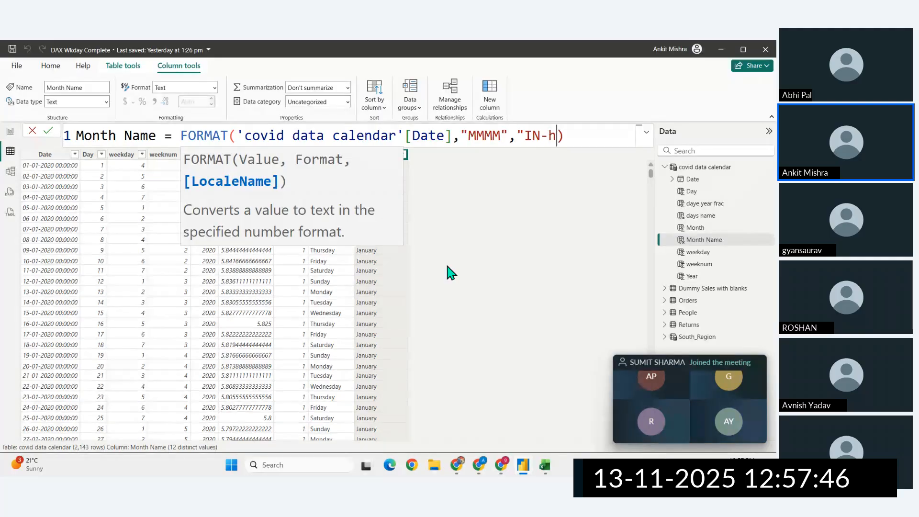
pyautogui.write('i')
pyautogui.write('"')
pyautogui.press('Return')
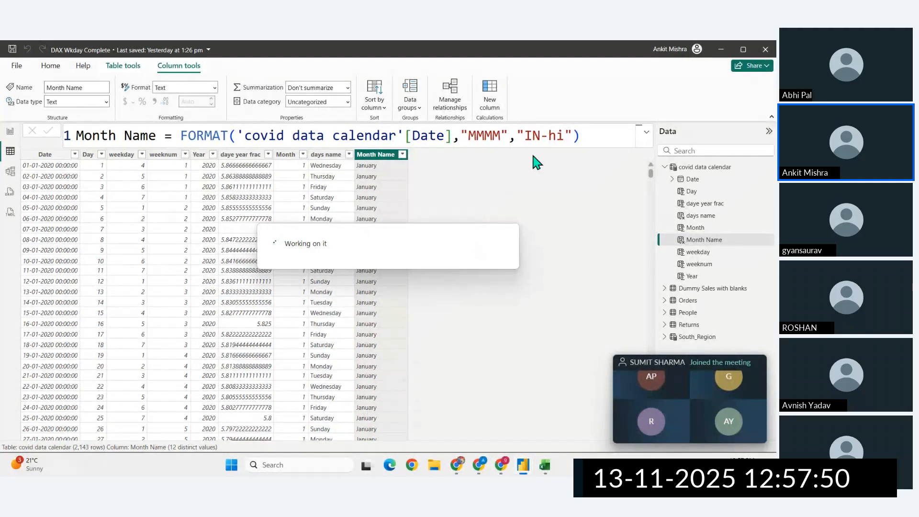
# - Remove the "IN-hi" locale argument from the Month Name formula, leaving only the "MMMM" format string
pyautogui.click(565, 136)
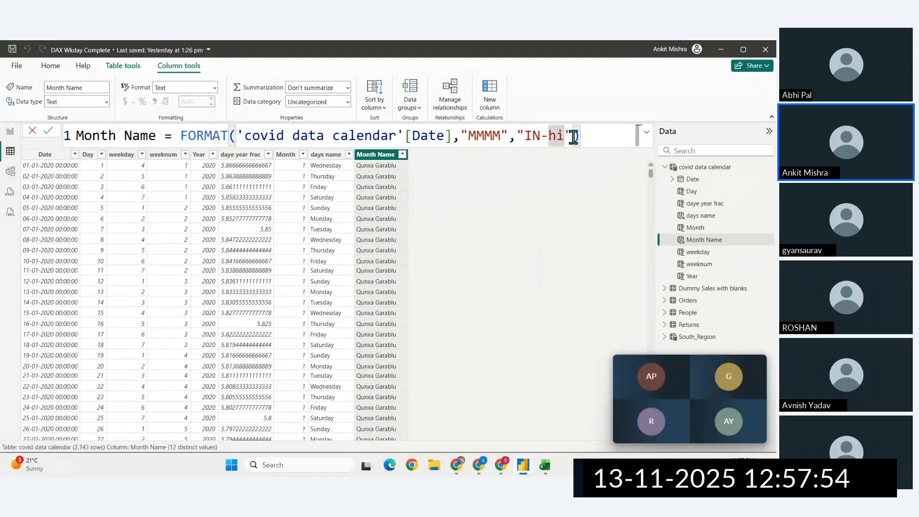
pyautogui.moveTo(572, 136); pyautogui.dragTo(1, 151)
pyautogui.press('BackSpace')
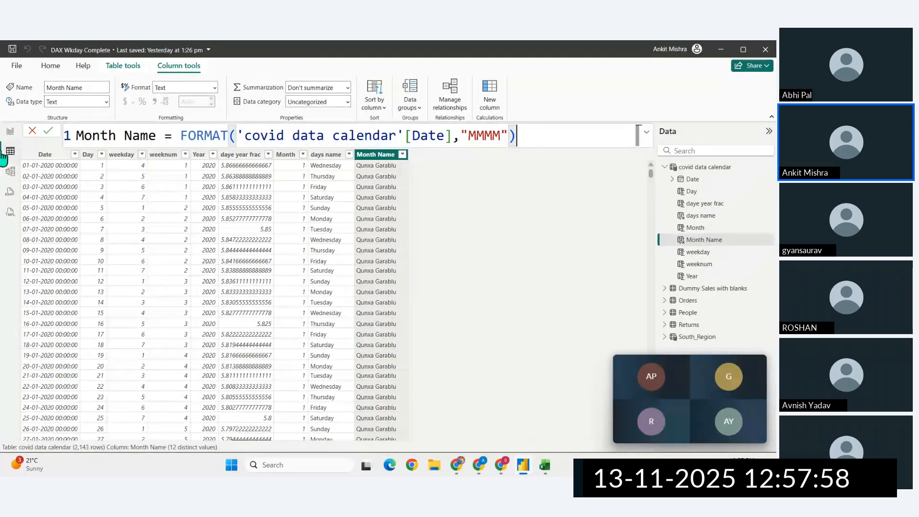
# - Copy the Month Name formula into a new calculated column and rename it "Month Name Hindi"
pyautogui.hotkey('ctrl', 'a')
pyautogui.hotkey('ctrl', 'c')
pyautogui.click(489, 103)
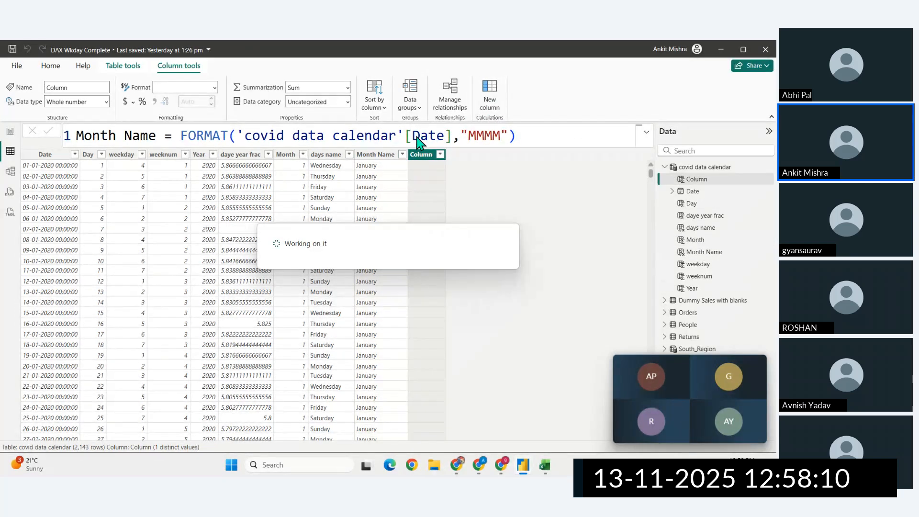
pyautogui.hotkey('ctrl', 'v')
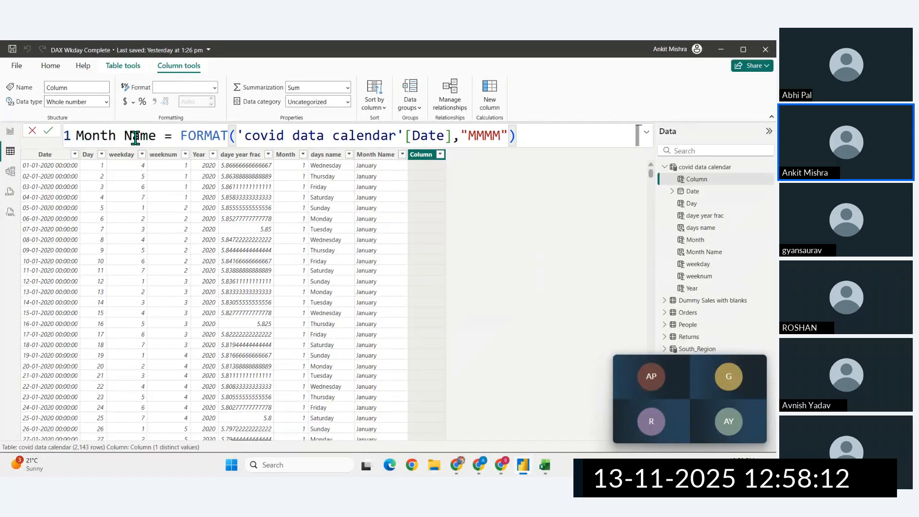
pyautogui.click(156, 136)
pyautogui.write('Indi')
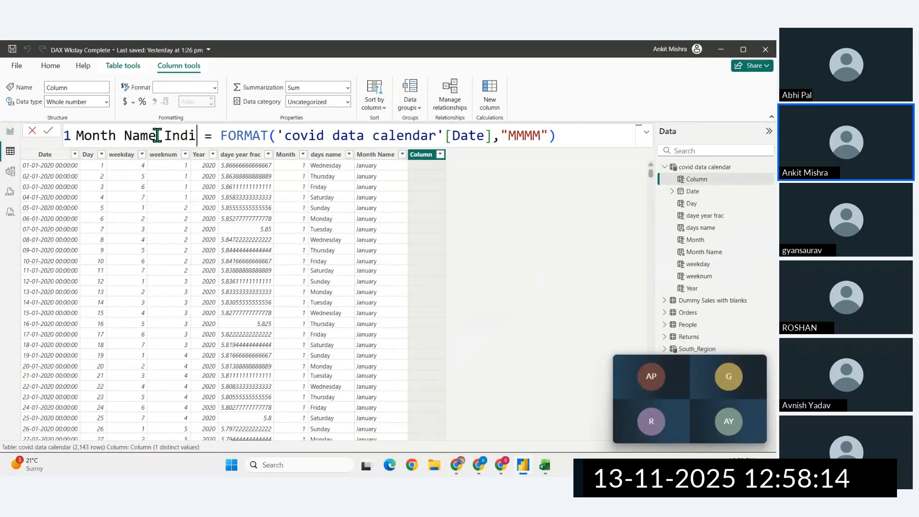
pyautogui.write('a')
pyautogui.press('BackSpace')
pyautogui.press('BackSpace')
pyautogui.write('Hindi')
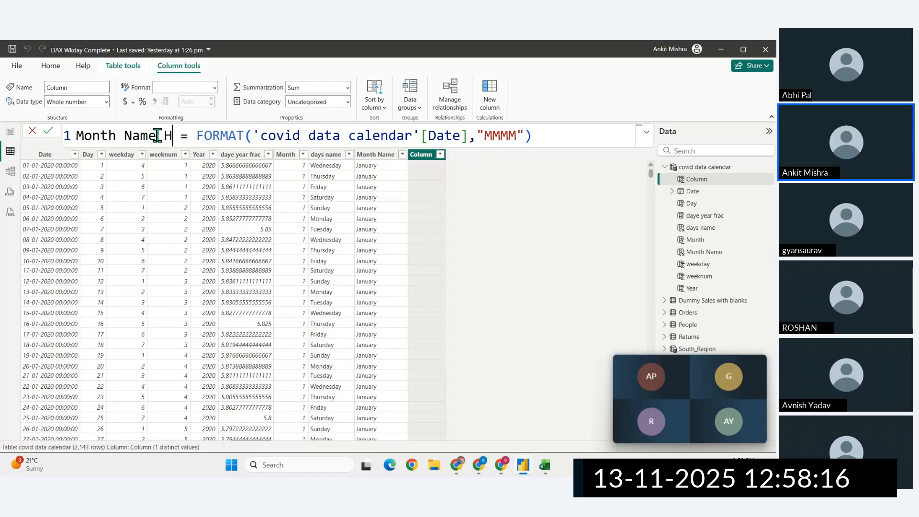
# - Add "hi-IN" as the locale argument in the Month Name Hindi formula, commit it, and review the Hindi month names
pyautogui.click(554, 143)
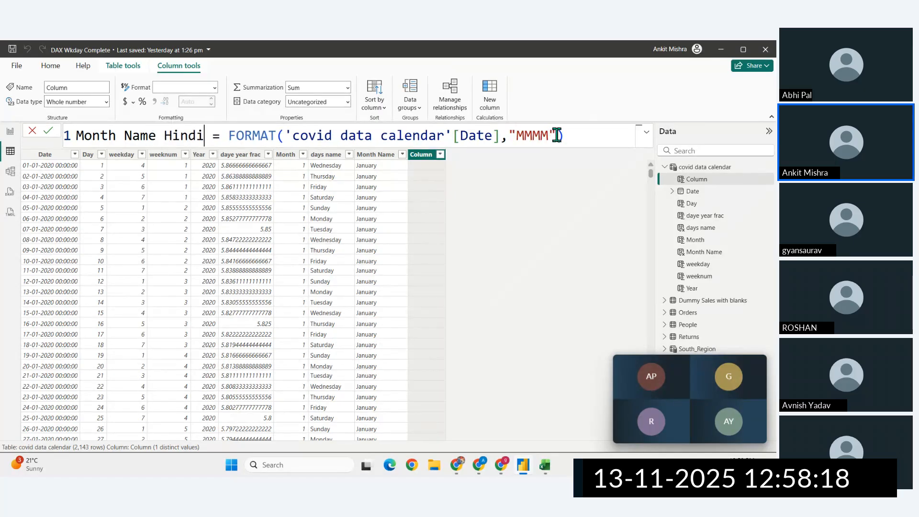
pyautogui.write(',')
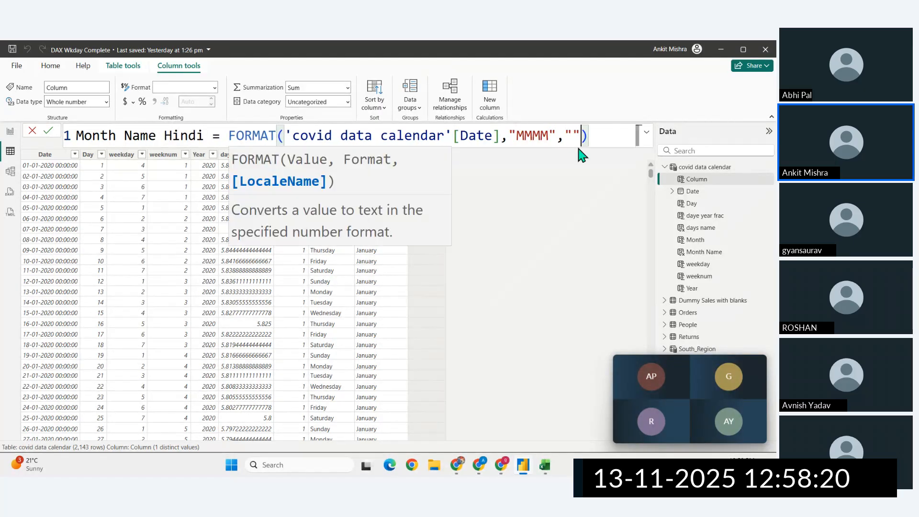
pyautogui.click(462, 466)
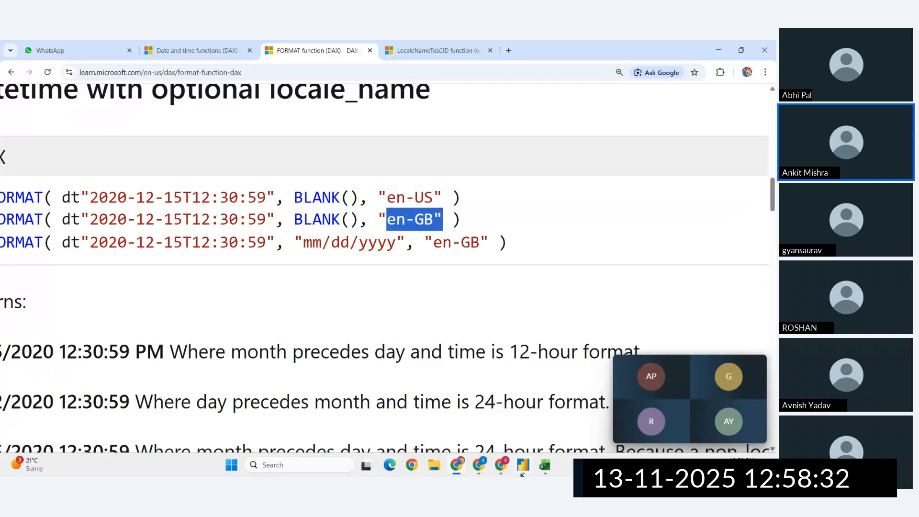
pyautogui.click(522, 474)
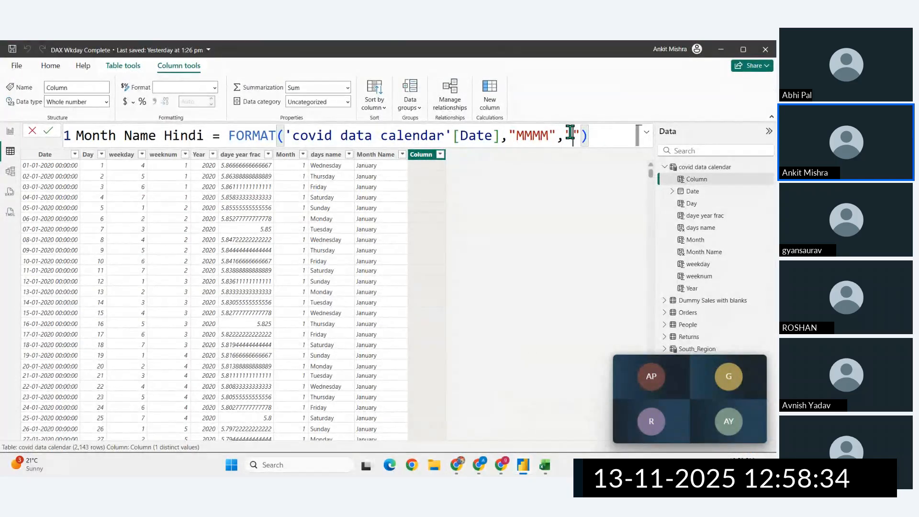
pyautogui.write('hi-')
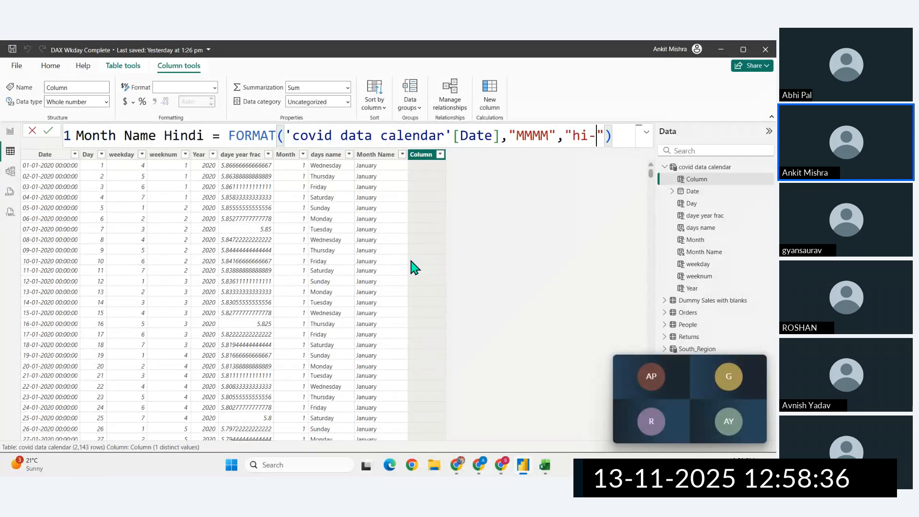
pyautogui.write('IN')
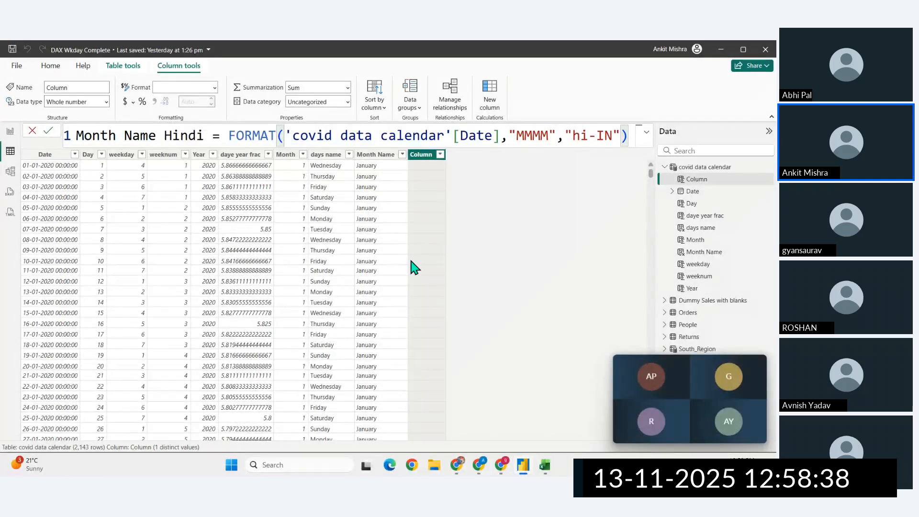
pyautogui.press('Return')
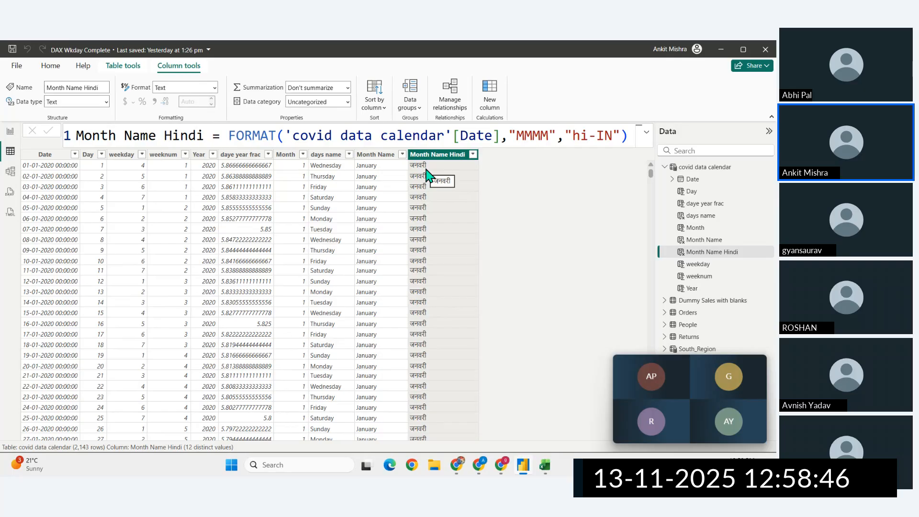
pyautogui.scroll(-20, 426, 301)
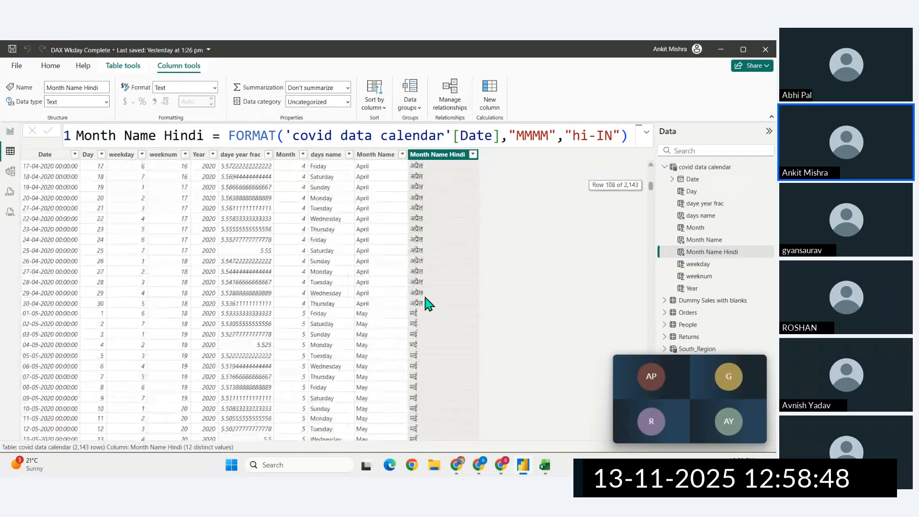
pyautogui.scroll(-3, 426, 302)
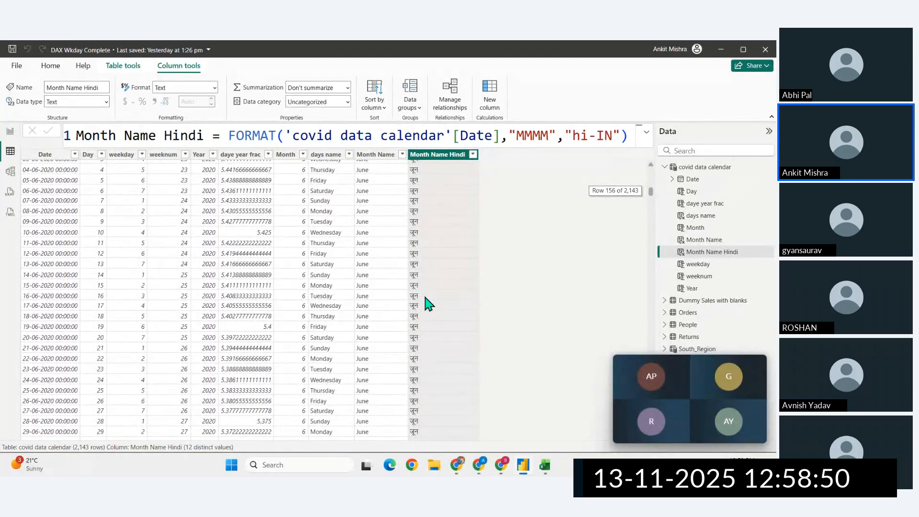
pyautogui.scroll(20, 426, 303)
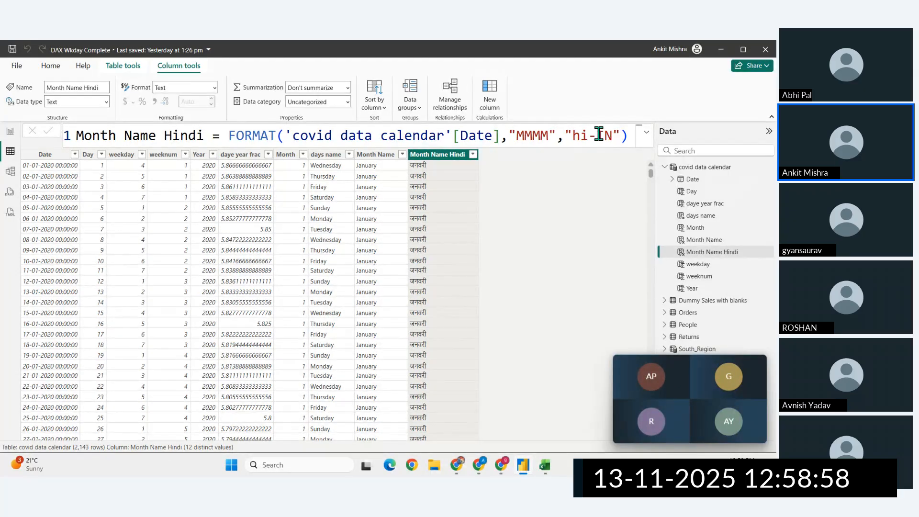
# - Copy the Month Name Hindi FORMAT expression into a new calculated column and name it "Hini Date Format"
pyautogui.moveTo(627, 136); pyautogui.dragTo(227, 136)
pyautogui.hotkey('ctrl', 'c')
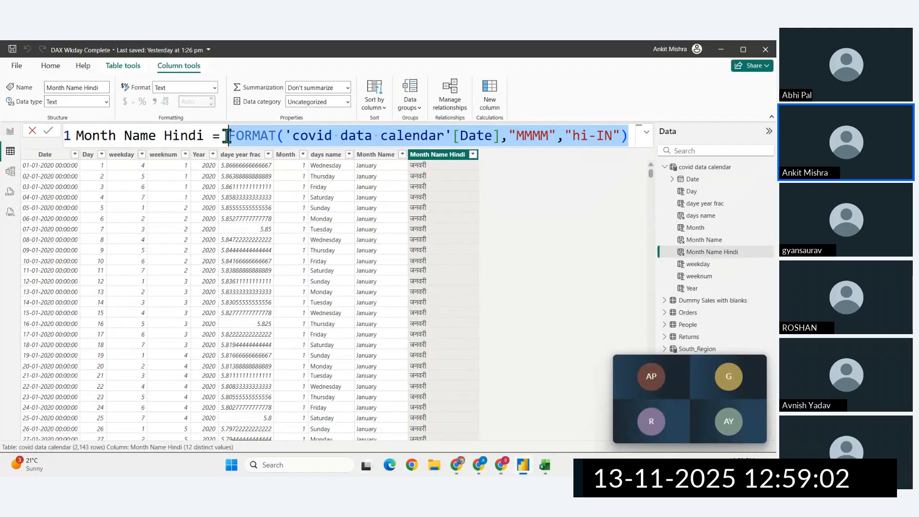
pyautogui.click(489, 97)
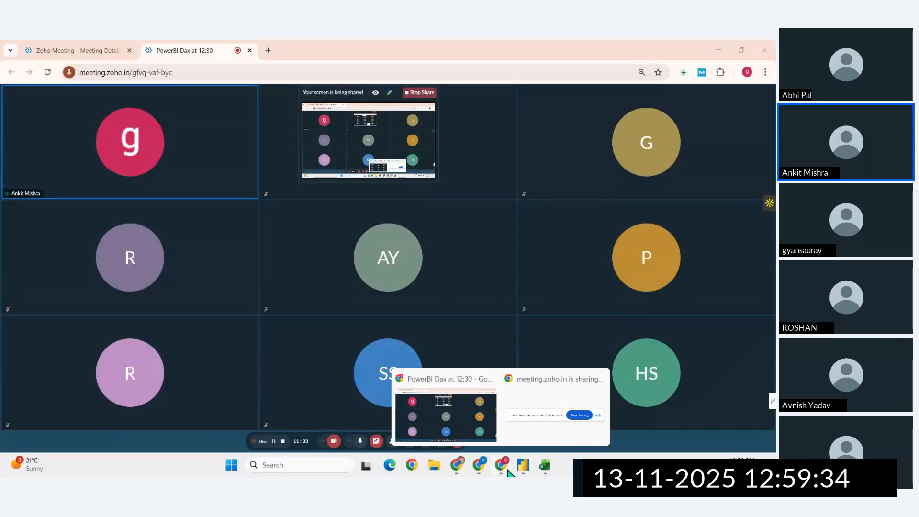
pyautogui.click(523, 465)
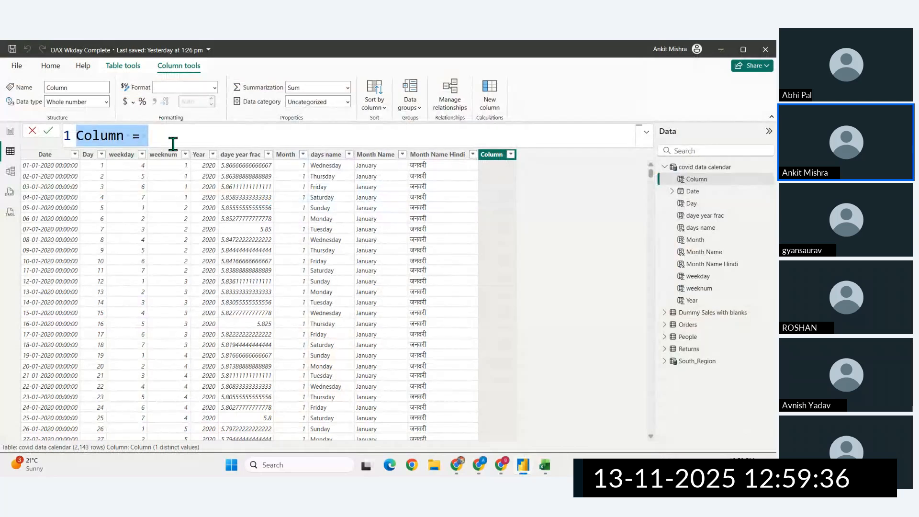
pyautogui.hotkey('ctrl', 'v')
pyautogui.click(77, 136)
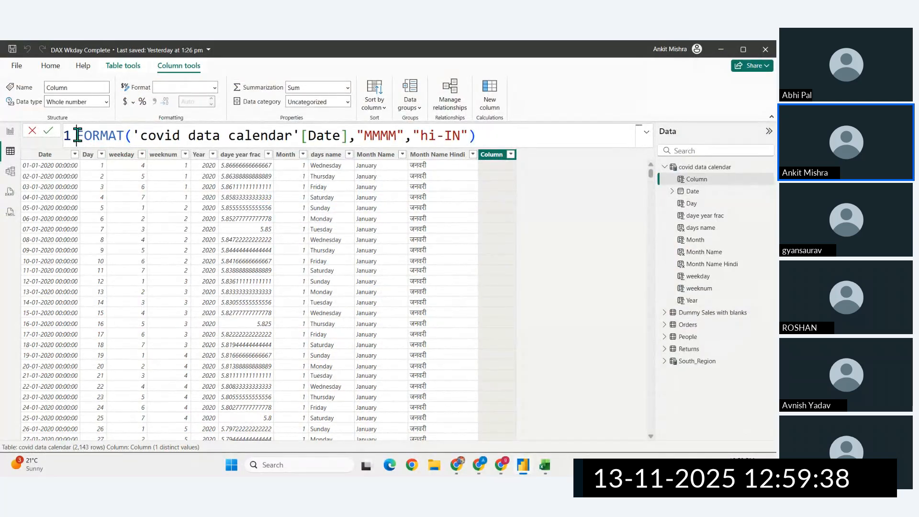
pyautogui.write('Hini Date ')
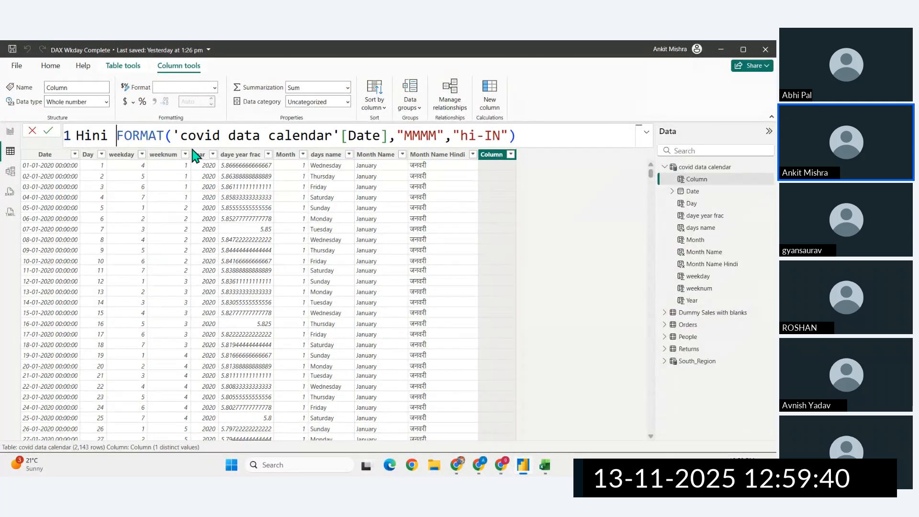
pyautogui.write('Format =')
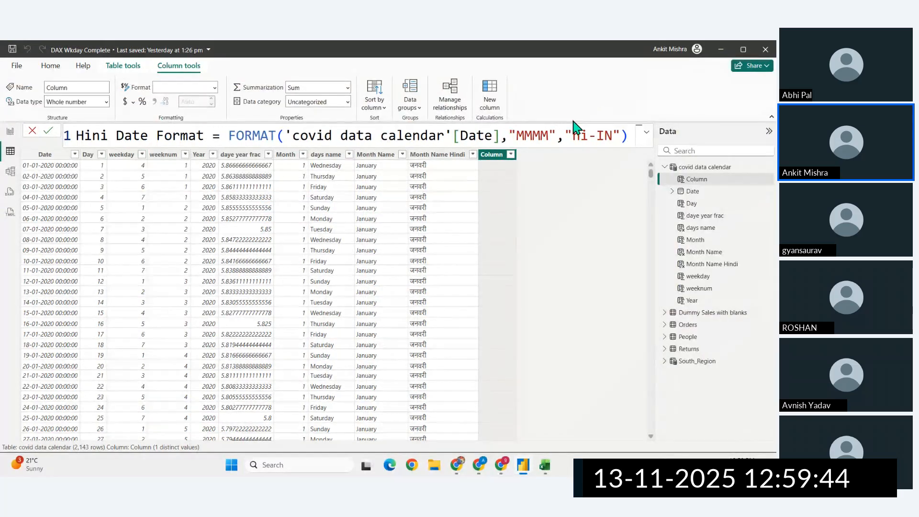
# - Replace the "MMMM" format string in the Hini Date Format formula with "DD DDD MMMM YYYY" and commit it
pyautogui.moveTo(549, 135); pyautogui.dragTo(519, 139)
pyautogui.press('BackSpace')
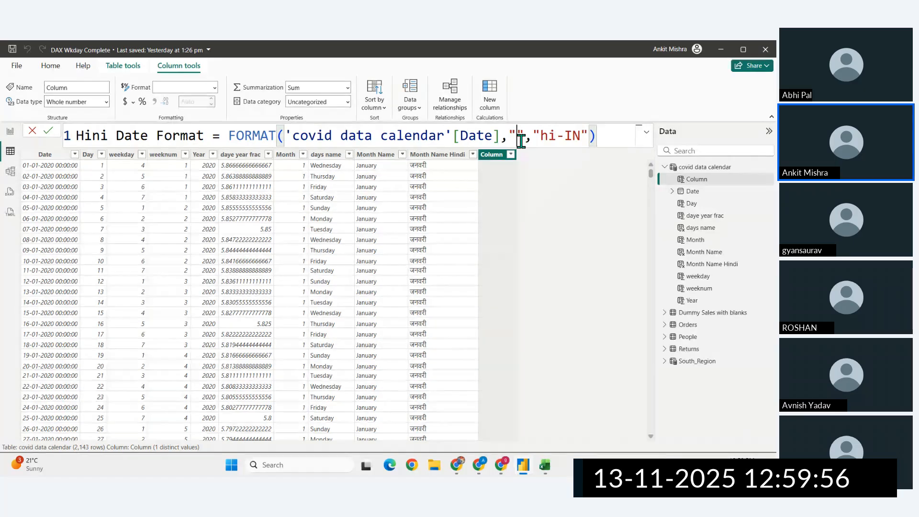
pyautogui.write('DD')
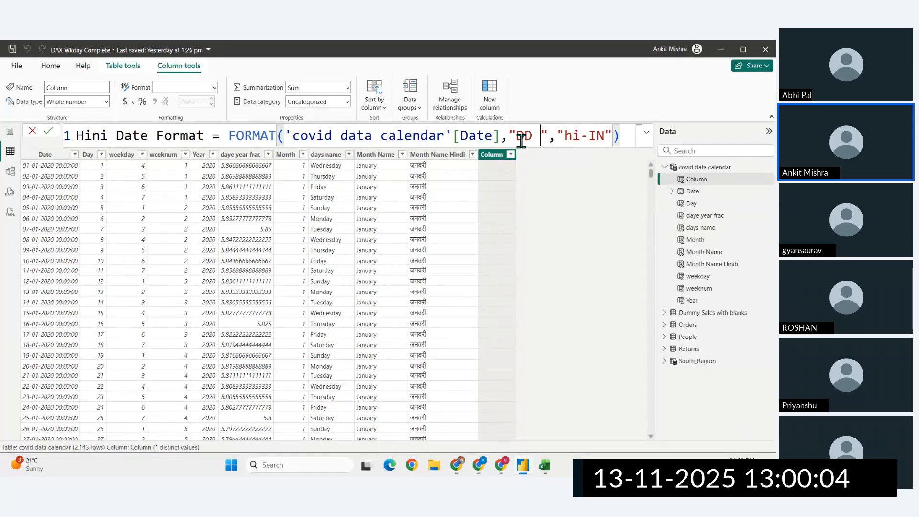
pyautogui.write('DDD')
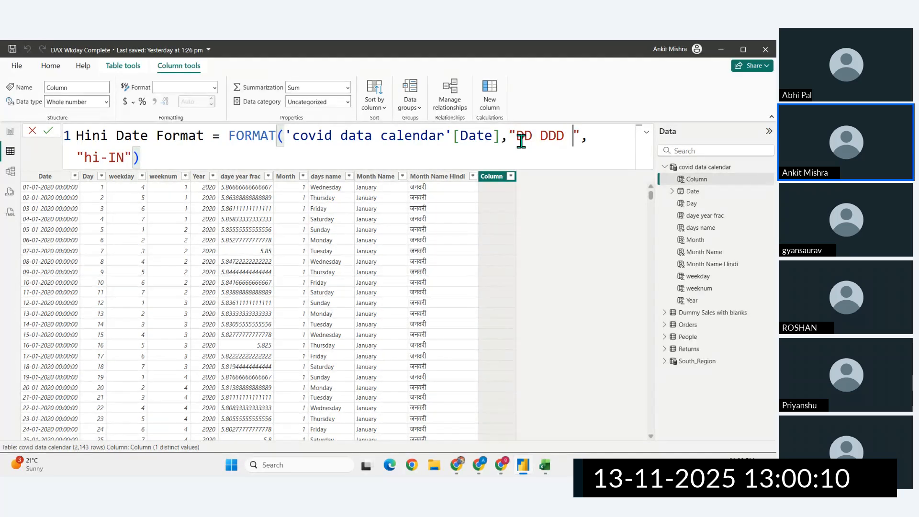
pyautogui.write(' MMMM')
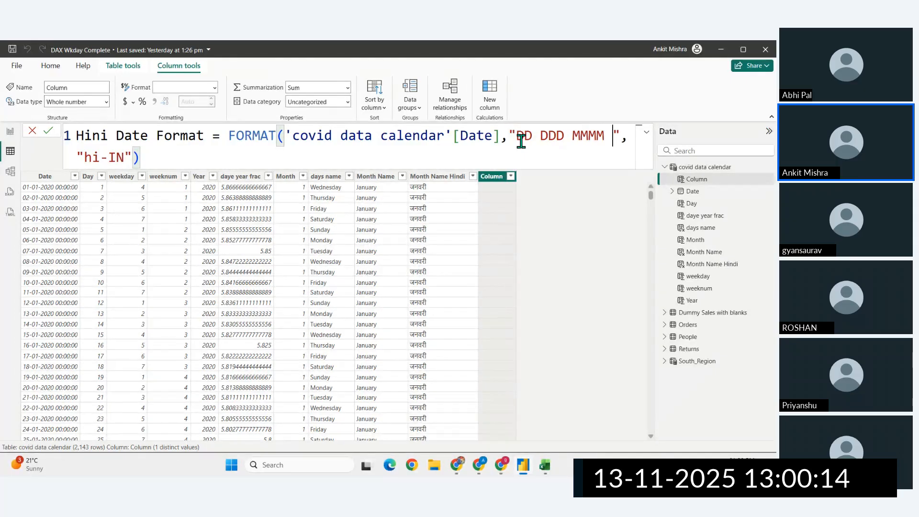
pyautogui.write(' YYYY')
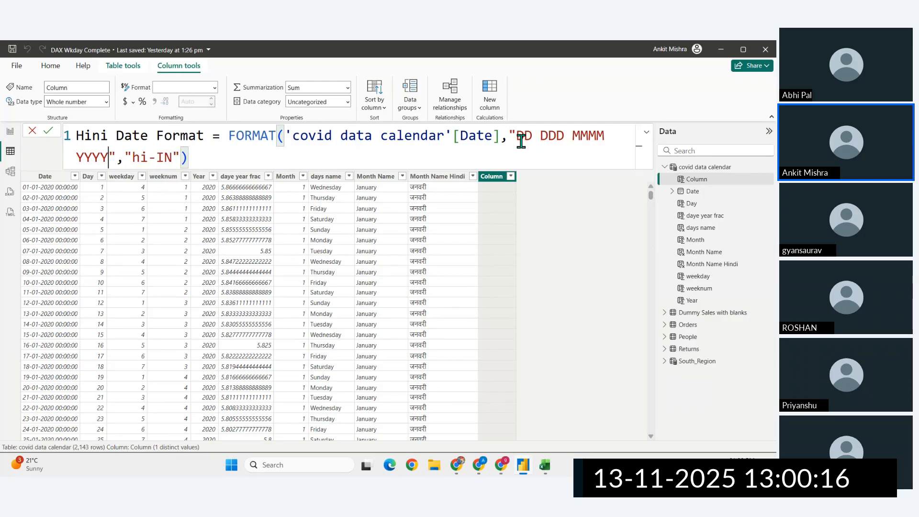
pyautogui.scroll(-3, 521, 140)
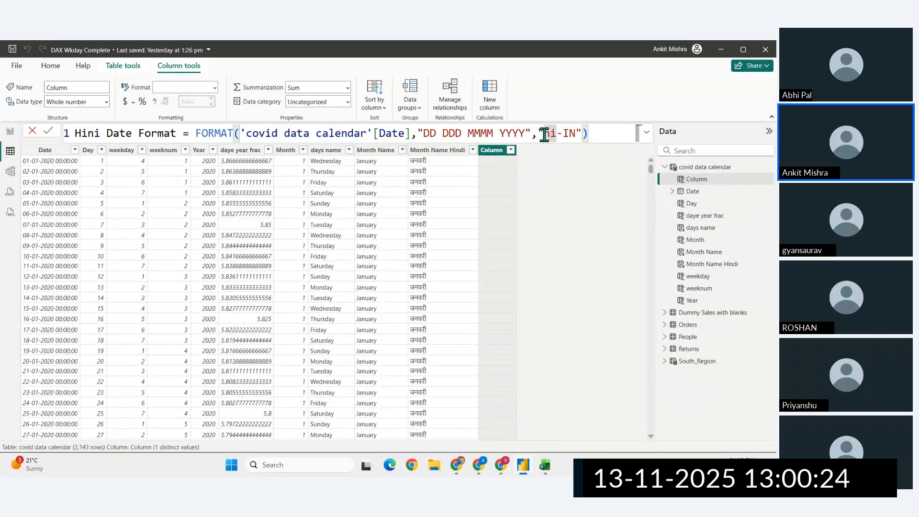
pyautogui.press('Return')
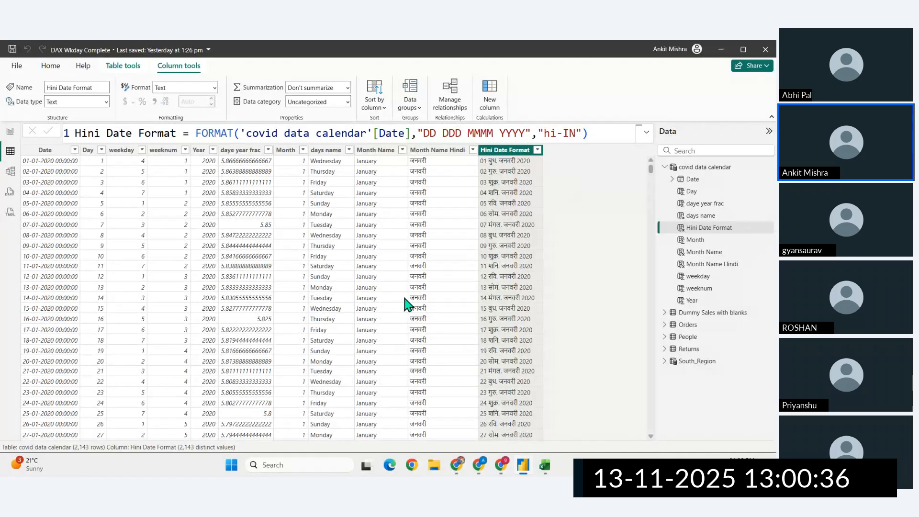
# - Extend the weekday part of the Hini Date Format string from DDD to DDDD for full day names and commit it
pyautogui.click(458, 136)
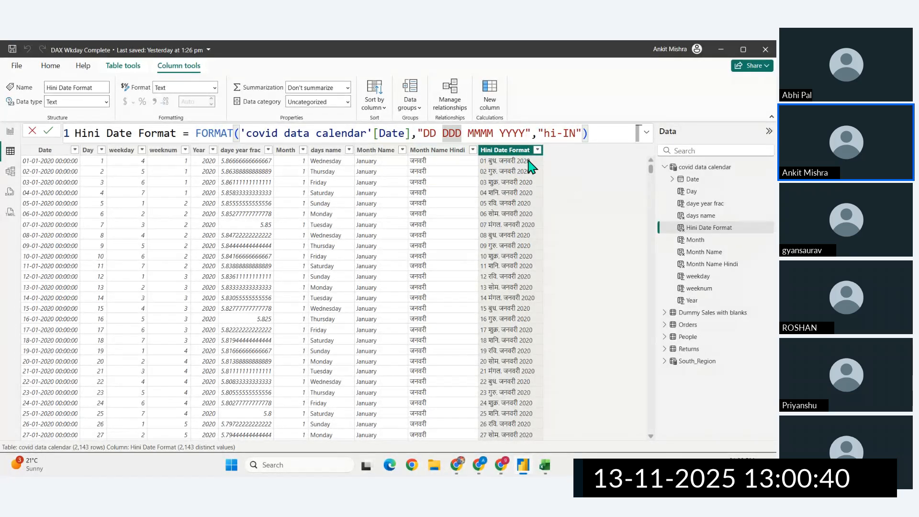
pyautogui.write('D')
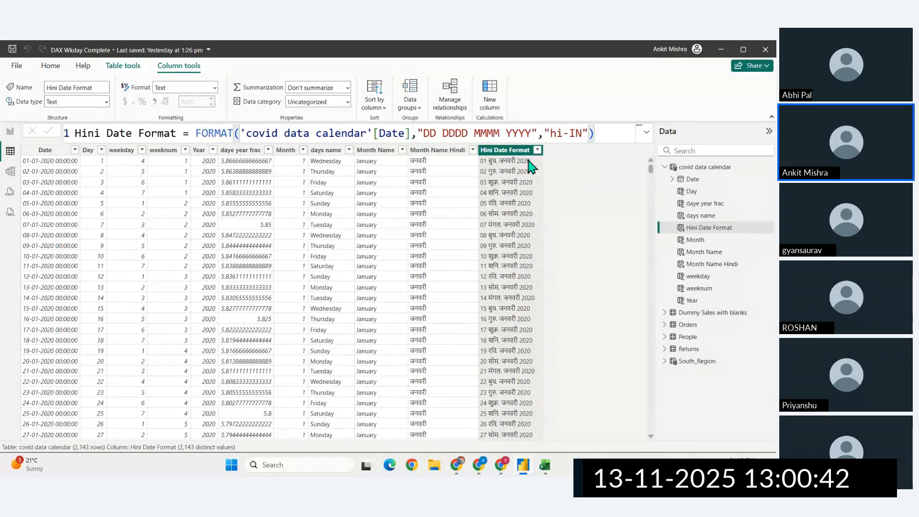
pyautogui.press('Return')
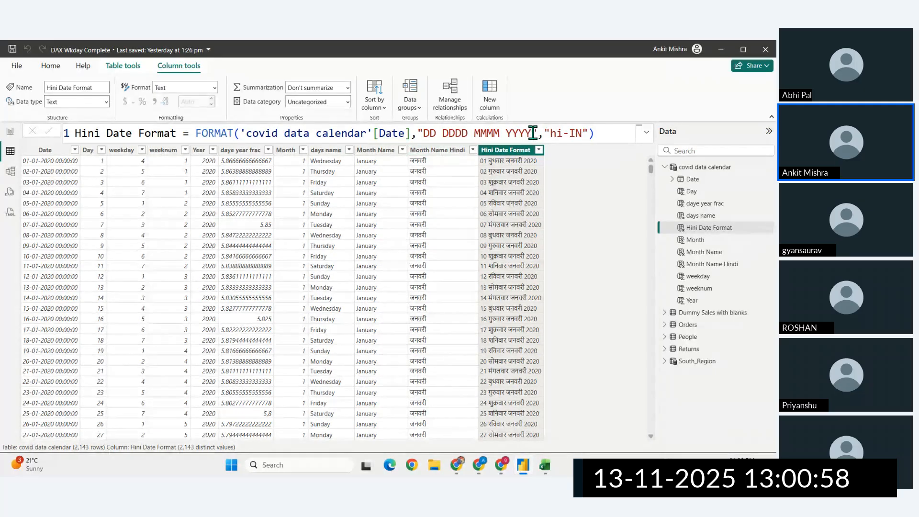
# - Copy the "DD DDDD MMMM YYYY" format string into the TEXT formula in Excel cell H7, replacing MMMM after [$-HI], and commit it
pyautogui.moveTo(531, 133); pyautogui.dragTo(424, 135)
pyautogui.hotkey('ctrl', 'c')
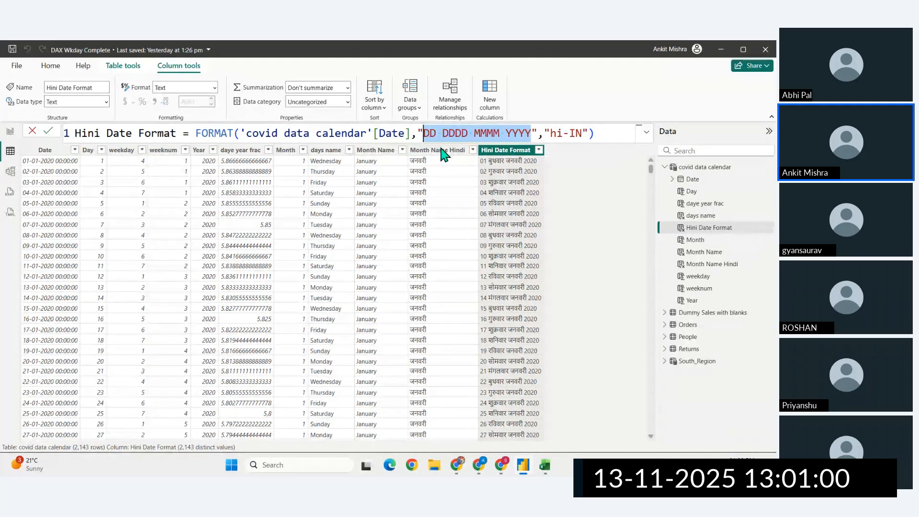
pyautogui.hotkey('alt', 'Tab')
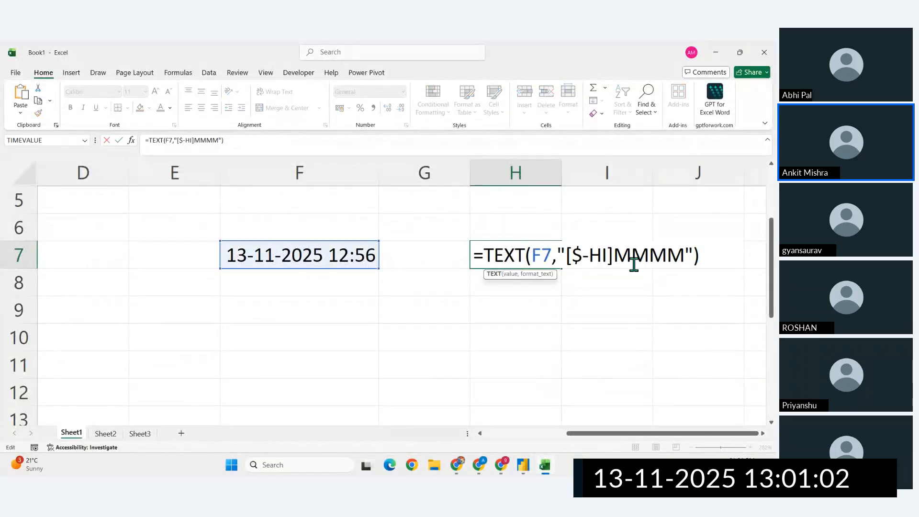
pyautogui.moveTo(685, 254); pyautogui.dragTo(619, 252)
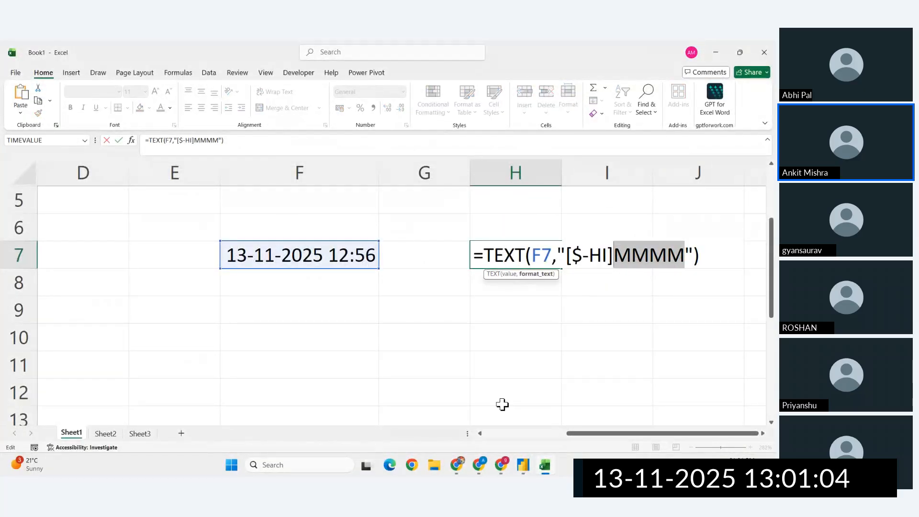
pyautogui.hotkey('ctrl', 'v')
pyautogui.press('Return')
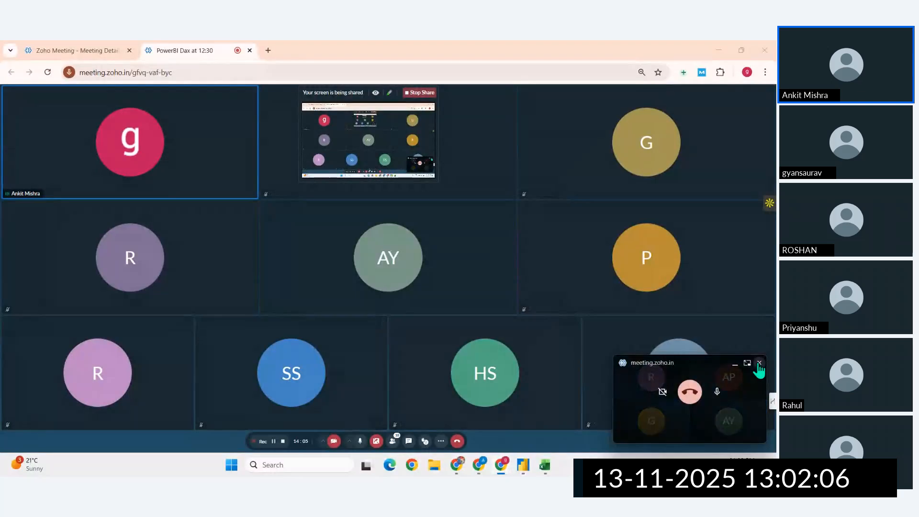
# - Return to Power BI, add a new calculated column, and consult the DAX date and time functions reference in Chrome
pyautogui.click(523, 464)
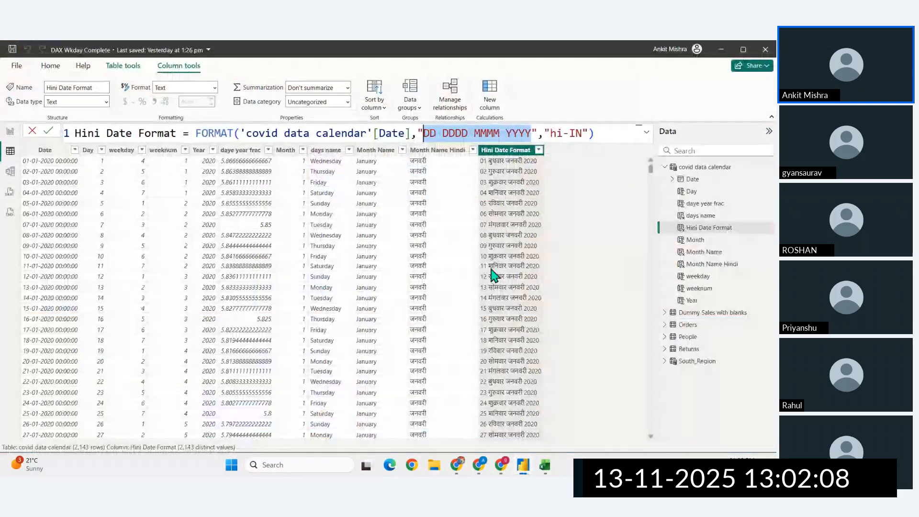
pyautogui.moveTo(594, 134); pyautogui.dragTo(423, 133)
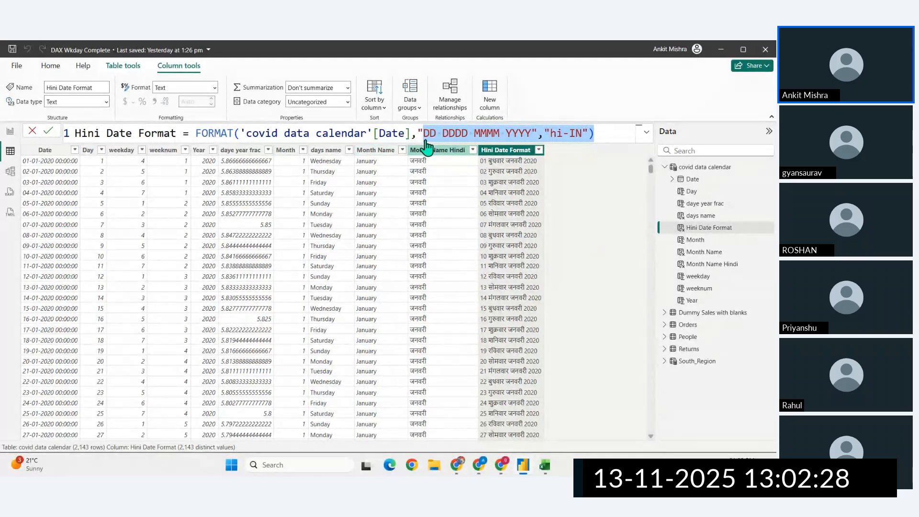
pyautogui.click(487, 109)
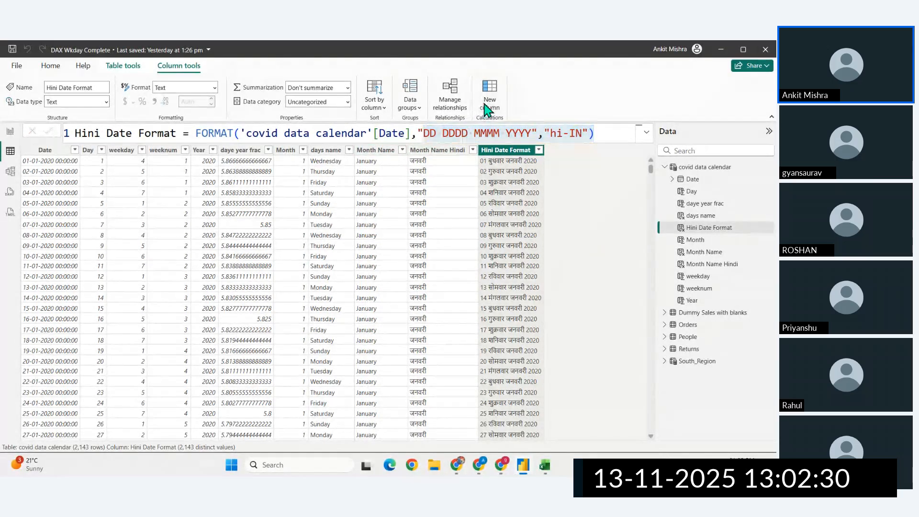
pyautogui.click(457, 465)
pyautogui.click(197, 50)
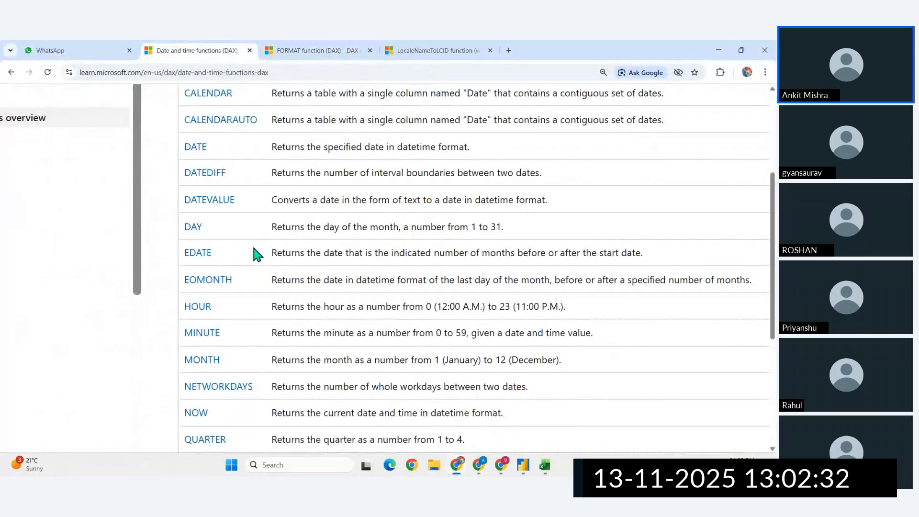
pyautogui.scroll(-4, 253, 248)
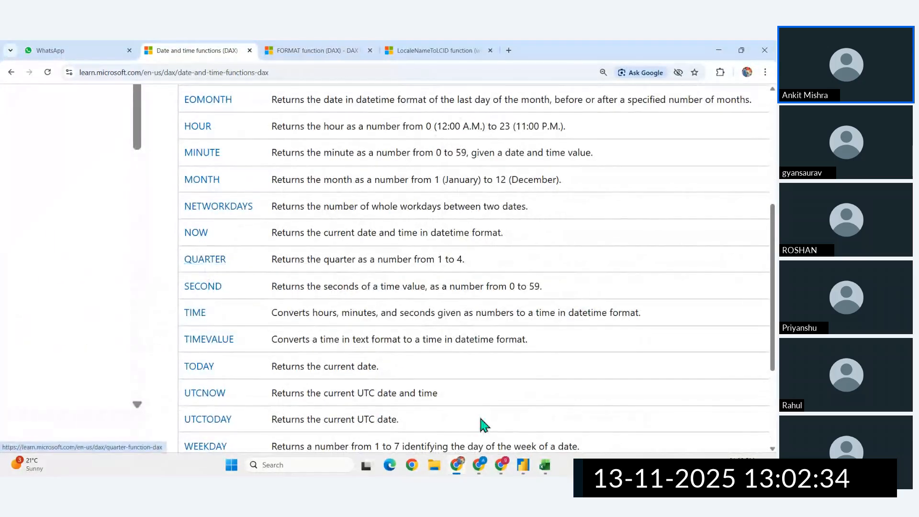
# - Switch back to Power BI and define the new column as Qtr = QUARTER('covid data calendar'[Date])
pyautogui.click(522, 464)
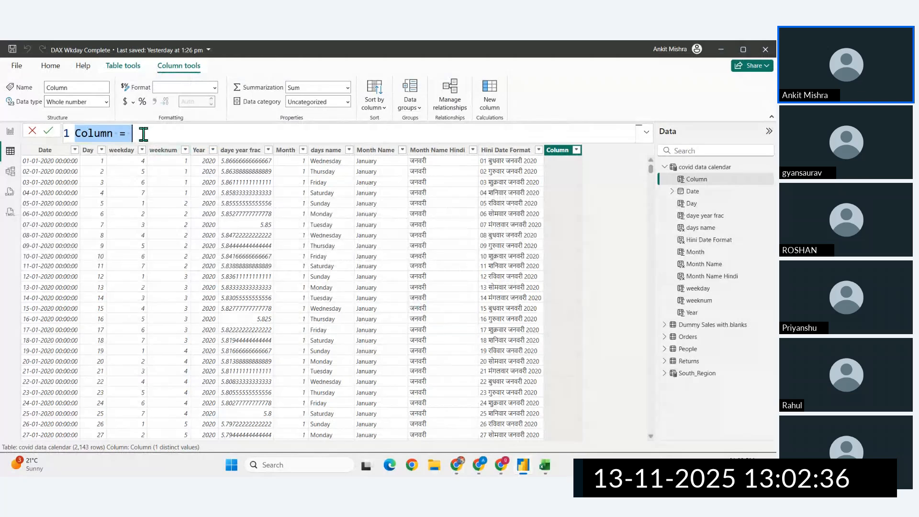
pyautogui.press('BackSpace')
pyautogui.write('Qu')
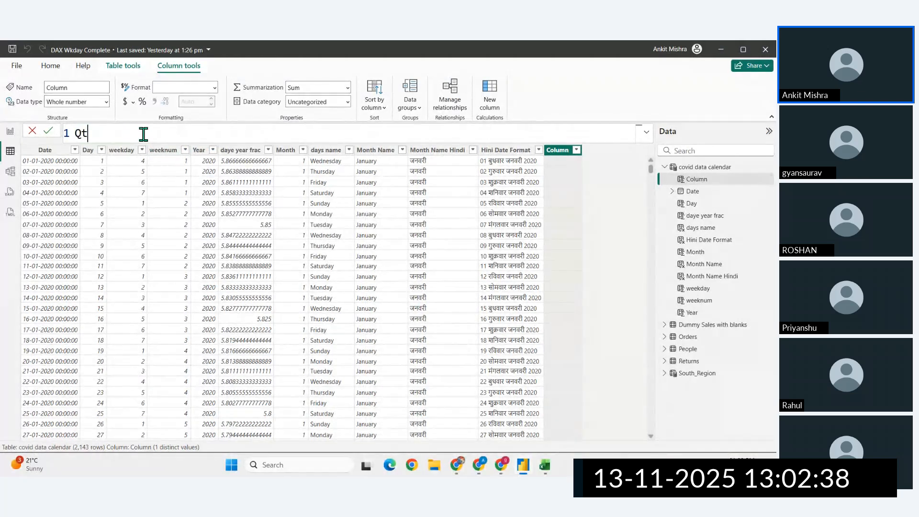
pyautogui.write('r = que')
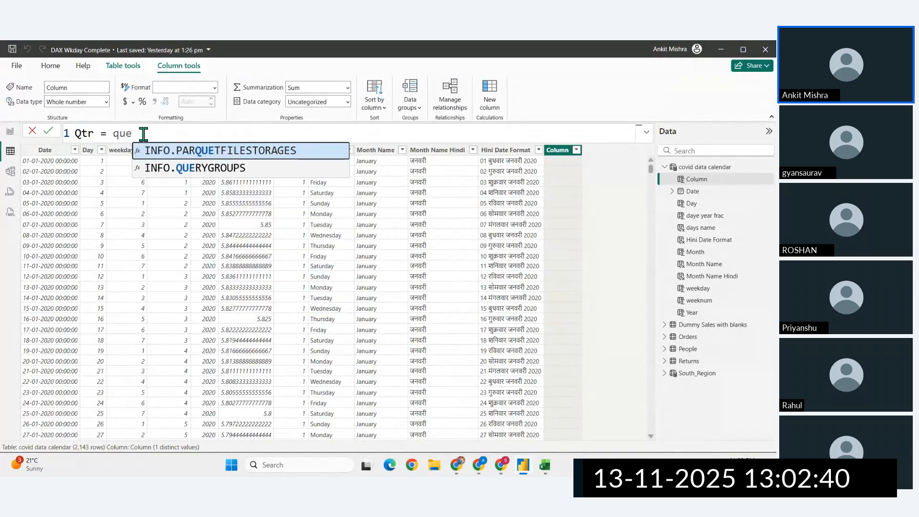
pyautogui.press('BackSpace')
pyautogui.press('Tab')
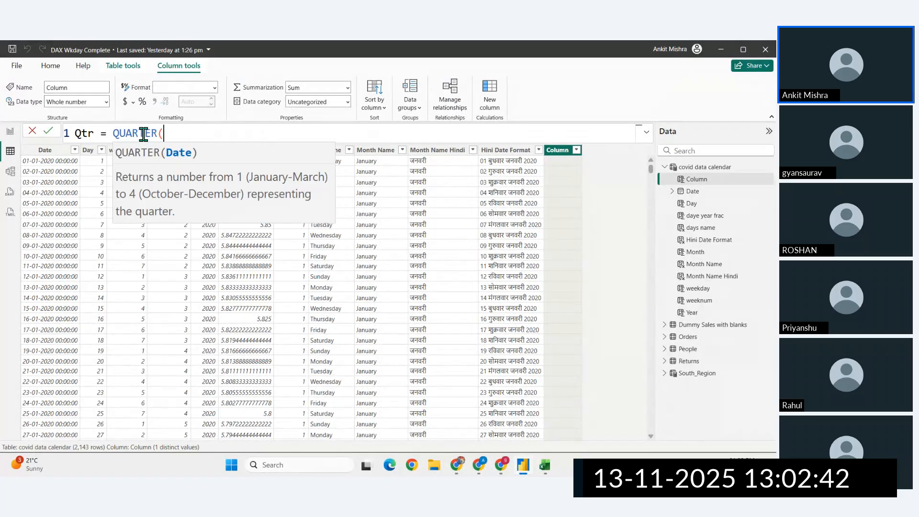
pyautogui.write('cov')
pyautogui.press('Down')
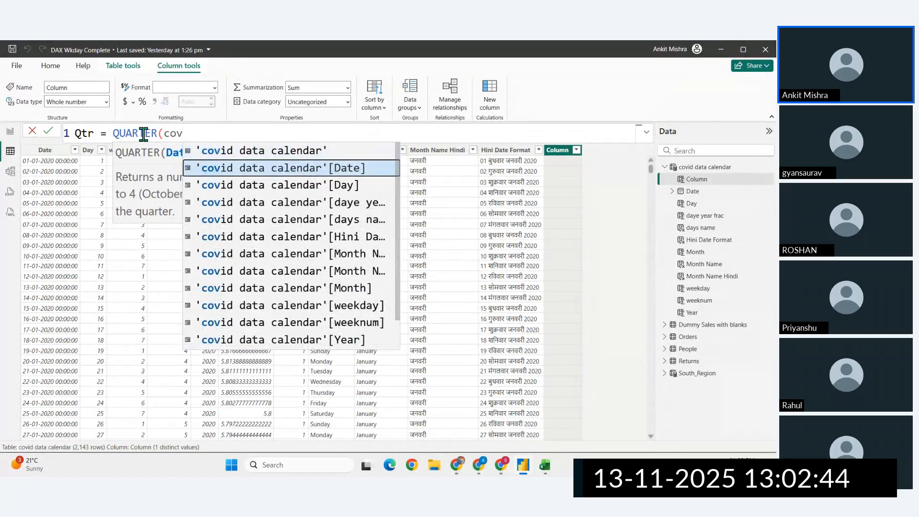
pyautogui.press('Tab')
pyautogui.write(')')
pyautogui.press('Return')
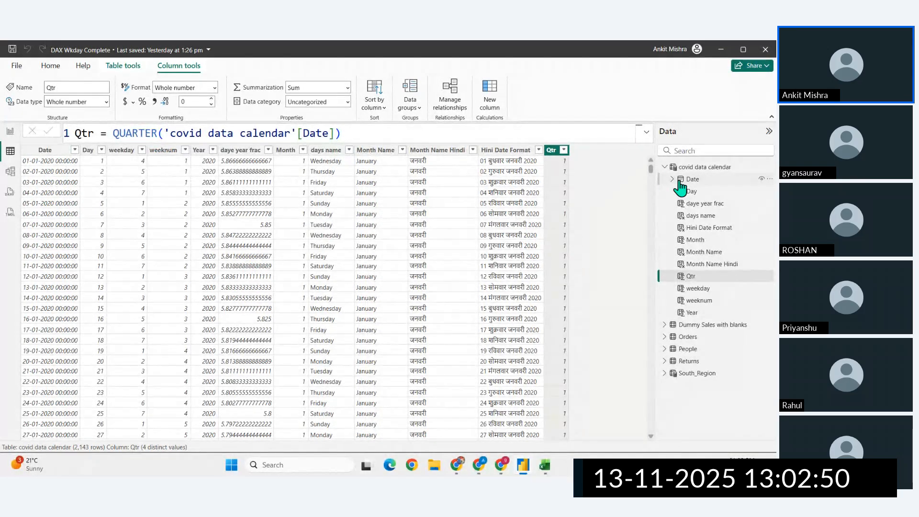
# - Rename the covid data calendar table to dim date in its CALENDAR formula and commit it
pyautogui.doubleClick(702, 167)
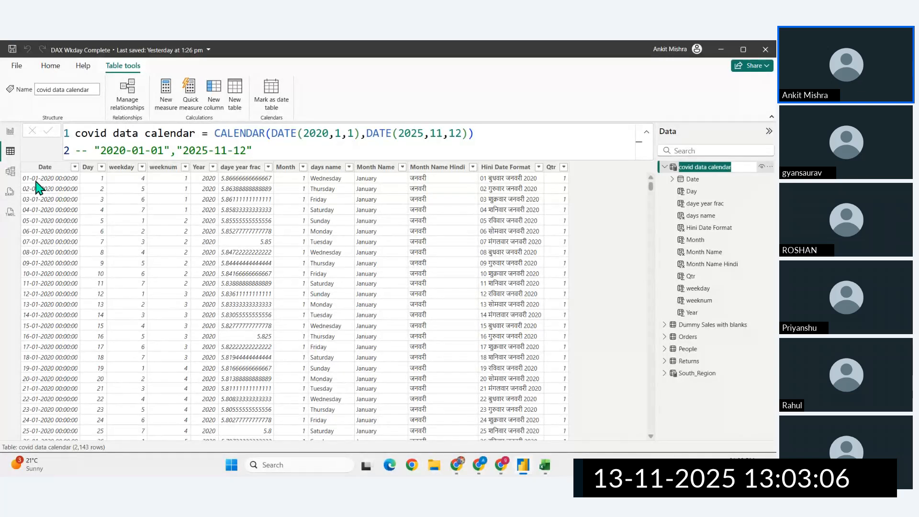
pyautogui.click(190, 135)
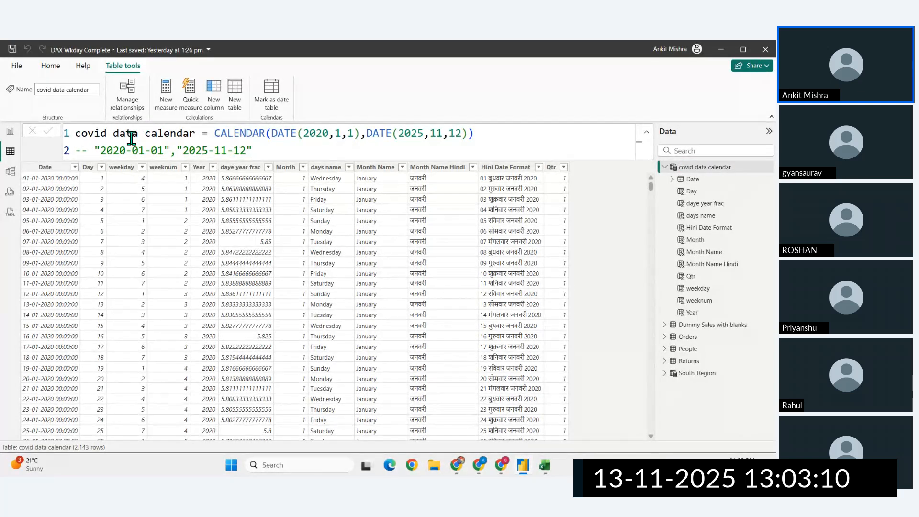
pyautogui.doubleClick(175, 134)
pyautogui.moveTo(196, 134); pyautogui.dragTo(42, 138)
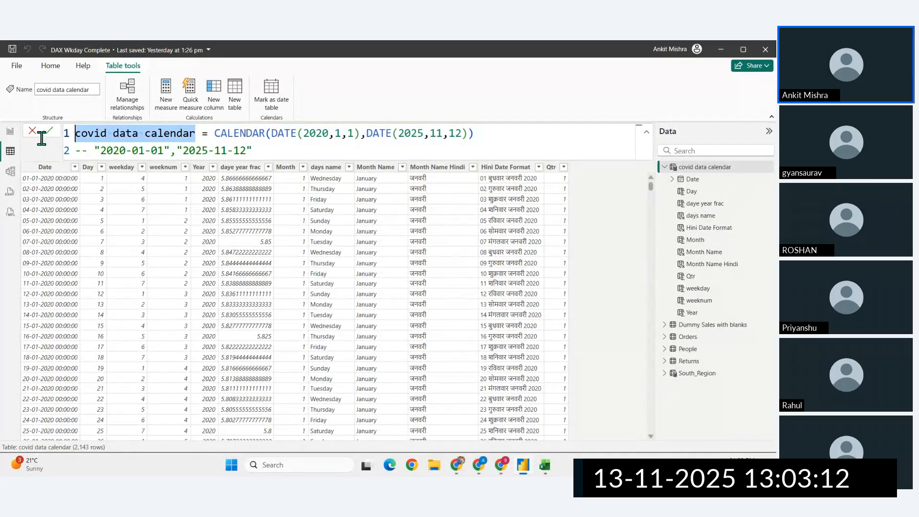
pyautogui.press('BackSpace')
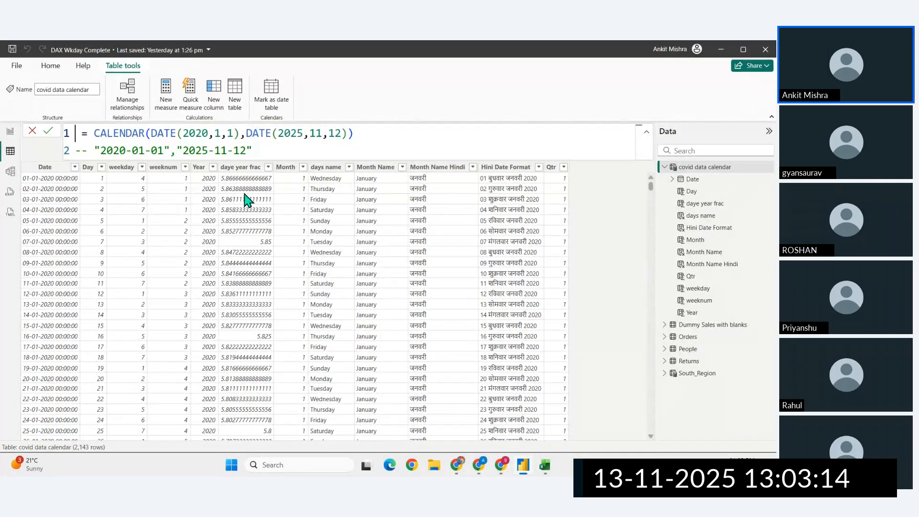
pyautogui.write('im date')
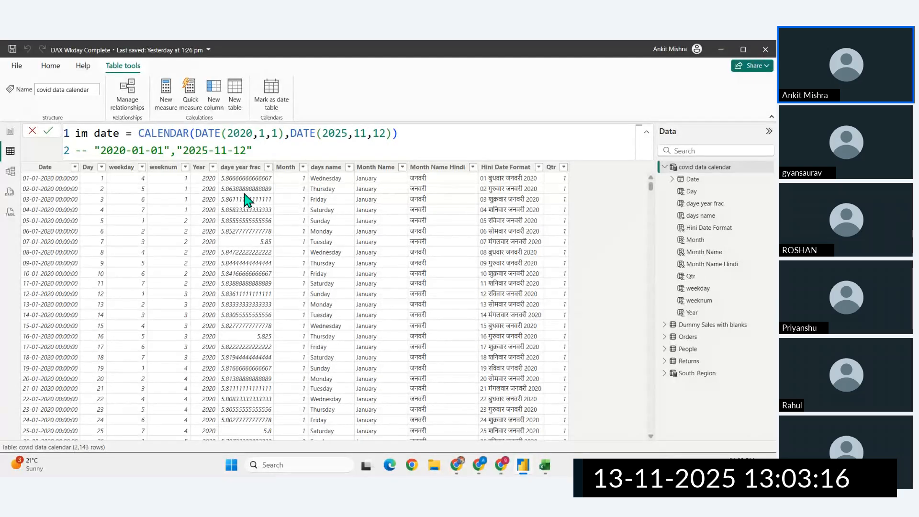
pyautogui.click(77, 132)
pyautogui.write('d')
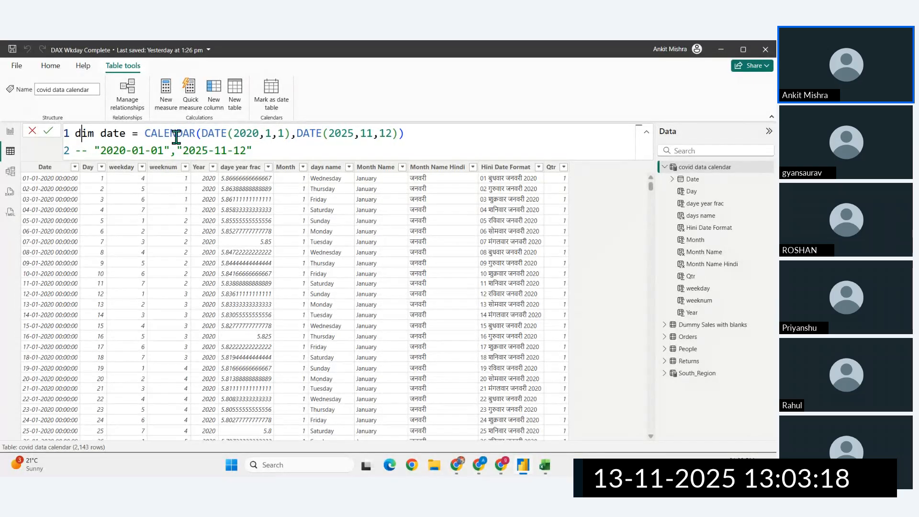
pyautogui.doubleClick(177, 138)
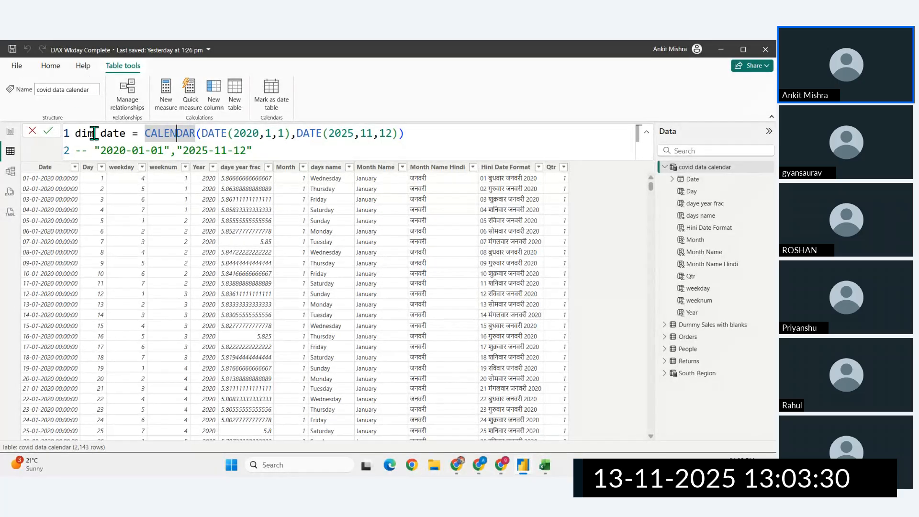
pyautogui.moveTo(95, 134); pyautogui.dragTo(130, 134)
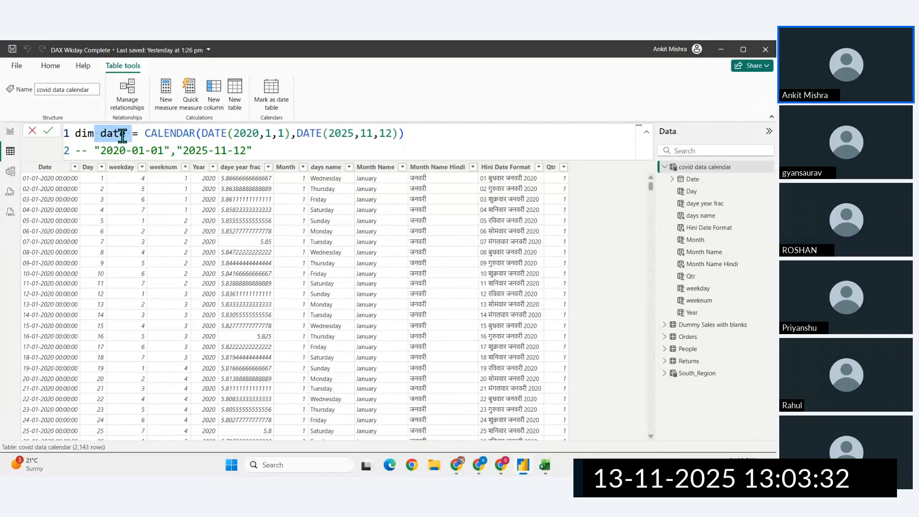
pyautogui.click(120, 134)
pyautogui.click(164, 136)
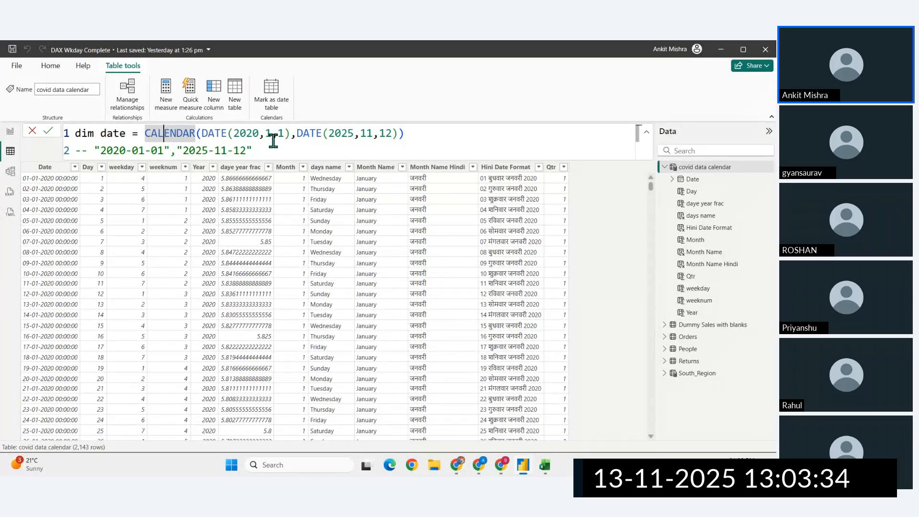
pyautogui.click(282, 144)
pyautogui.press('Return')
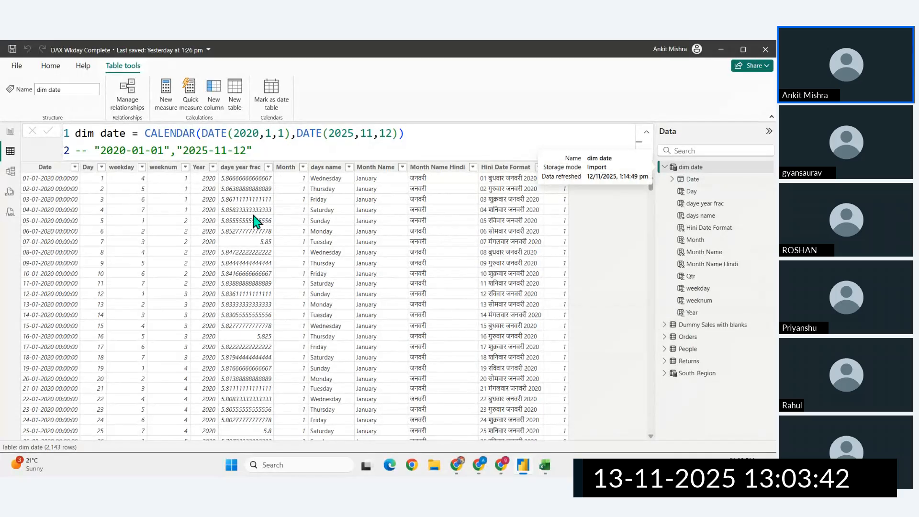
# - Open the report view, then switch to Chrome and review the list of DAX date and time functions
pyautogui.click(10, 132)
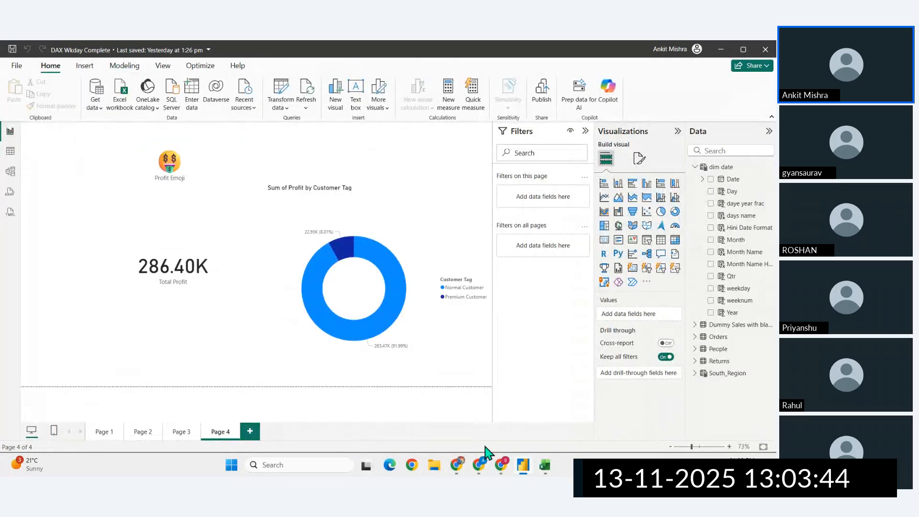
pyautogui.click(457, 465)
pyautogui.scroll(4, 311, 225)
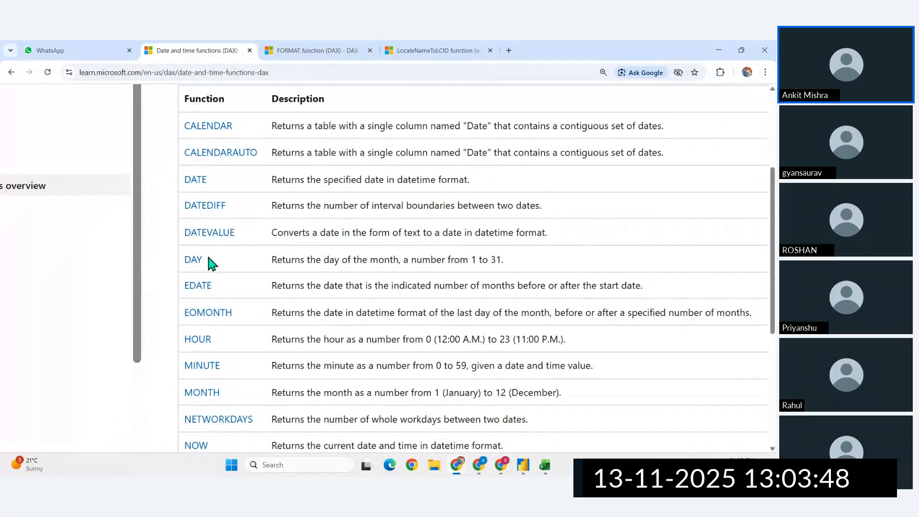
pyautogui.scroll(-1, 206, 259)
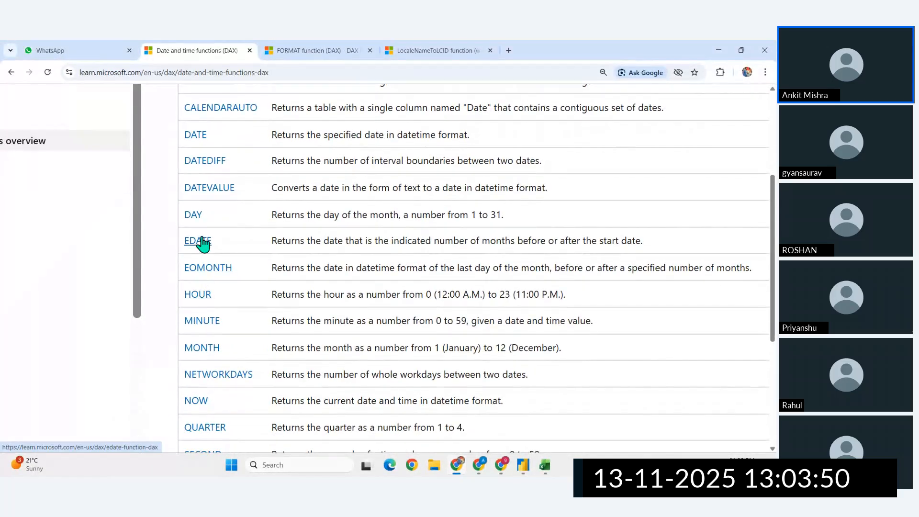
pyautogui.scroll(-6, 200, 242)
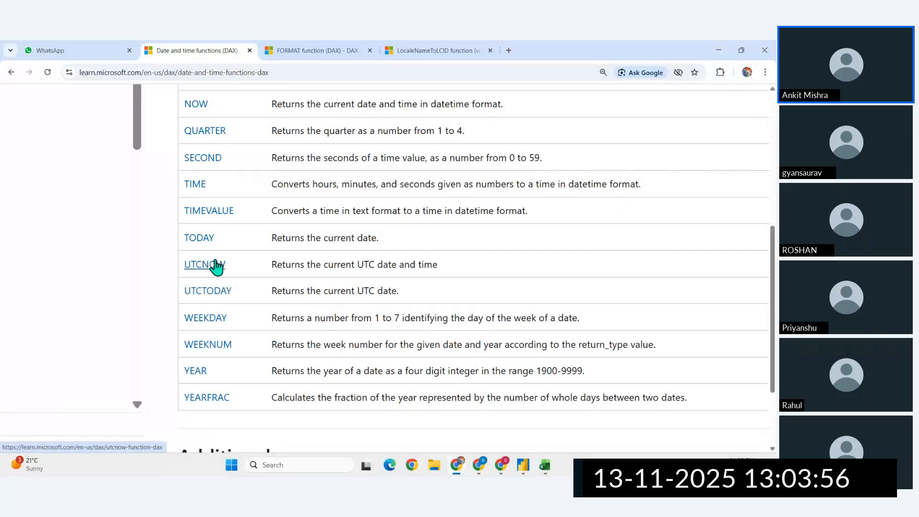
pyautogui.scroll(3, 215, 259)
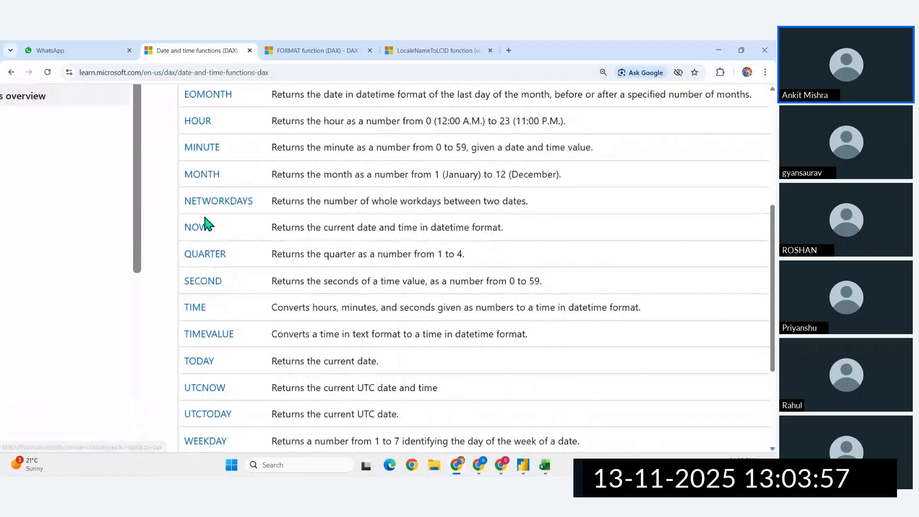
# - Return to Power BI, add a new report page, and start a new measure named Abhi ka date time
pyautogui.click(522, 464)
pyautogui.click(249, 432)
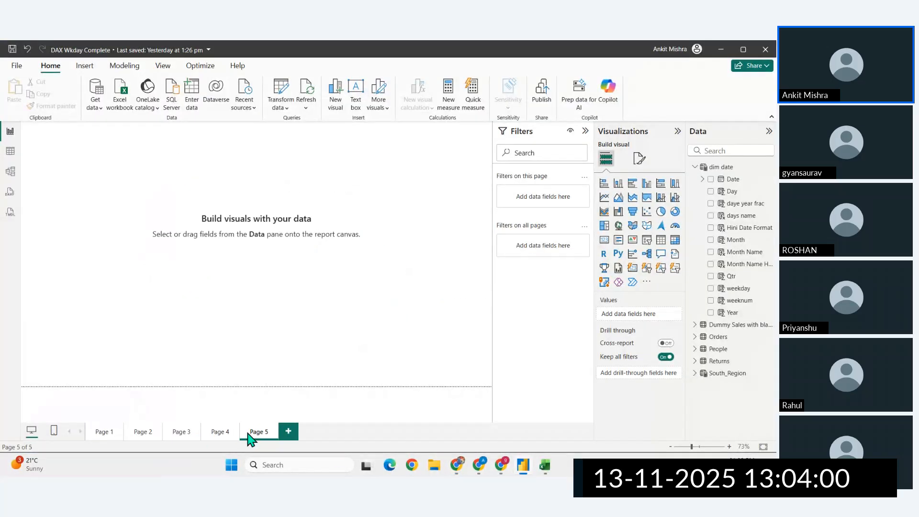
pyautogui.click(448, 101)
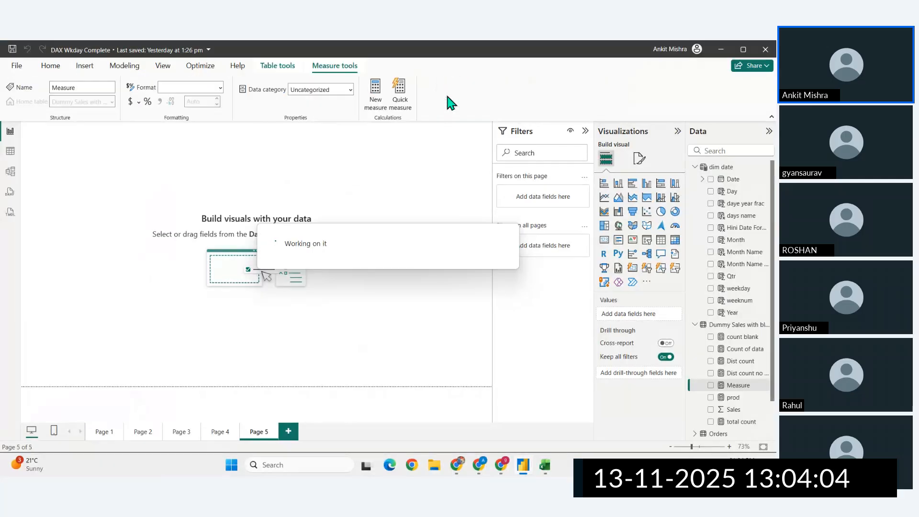
pyautogui.keyDown('ctrl'); pyautogui.scroll(5, 170, 129); pyautogui.keyUp('ctrl')
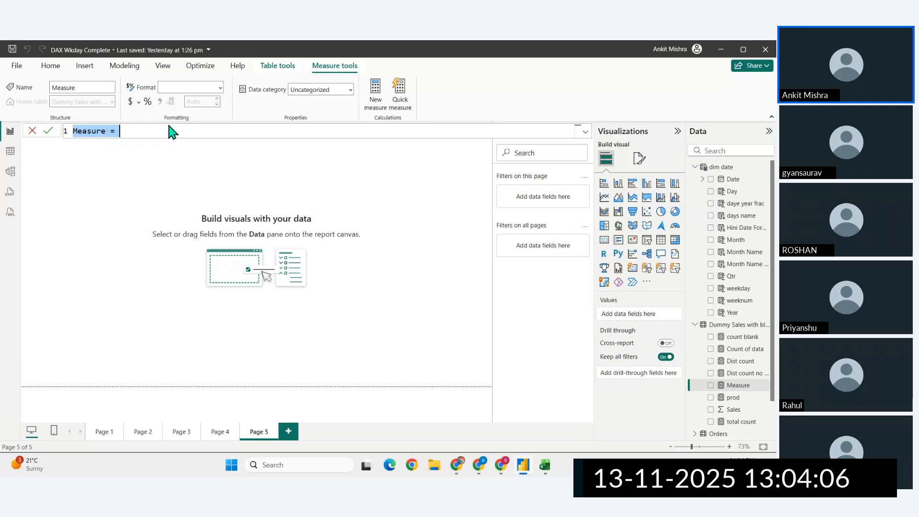
pyautogui.click(168, 130)
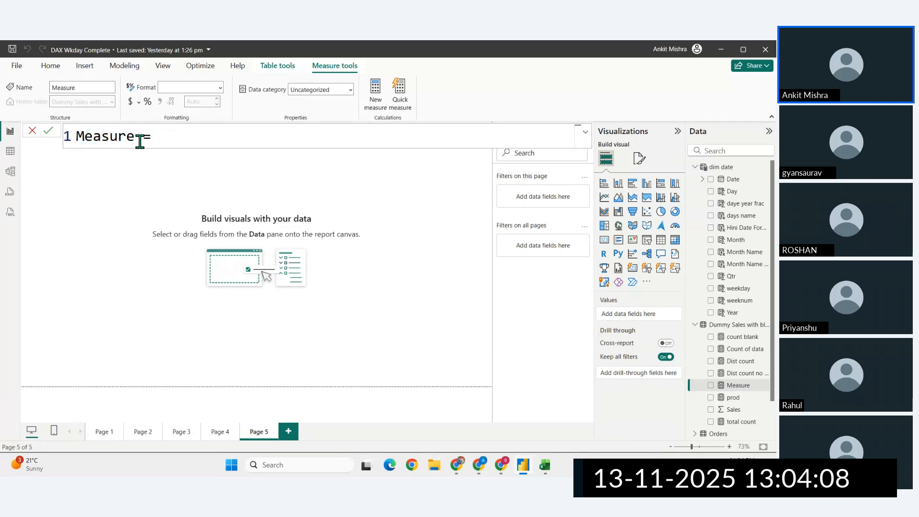
pyautogui.moveTo(137, 141); pyautogui.dragTo(12, 141)
pyautogui.press('BackSpace')
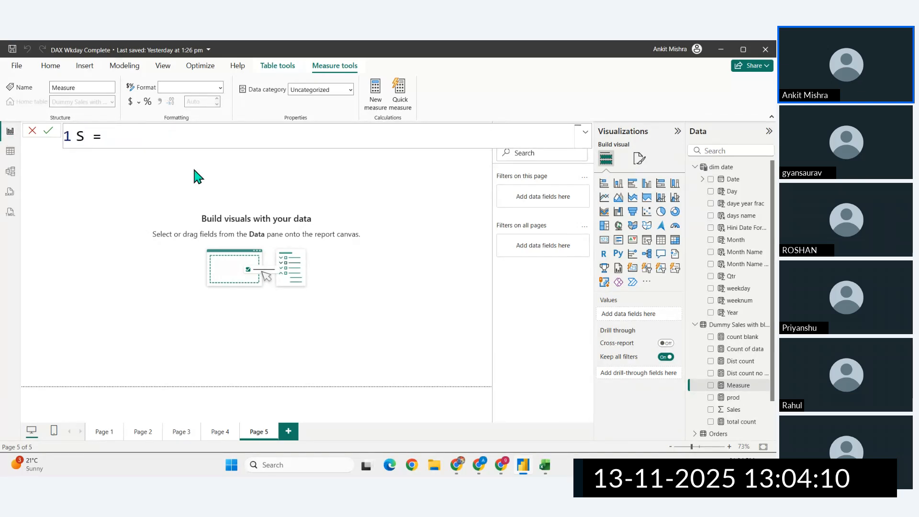
pyautogui.write('Abhi ka time')
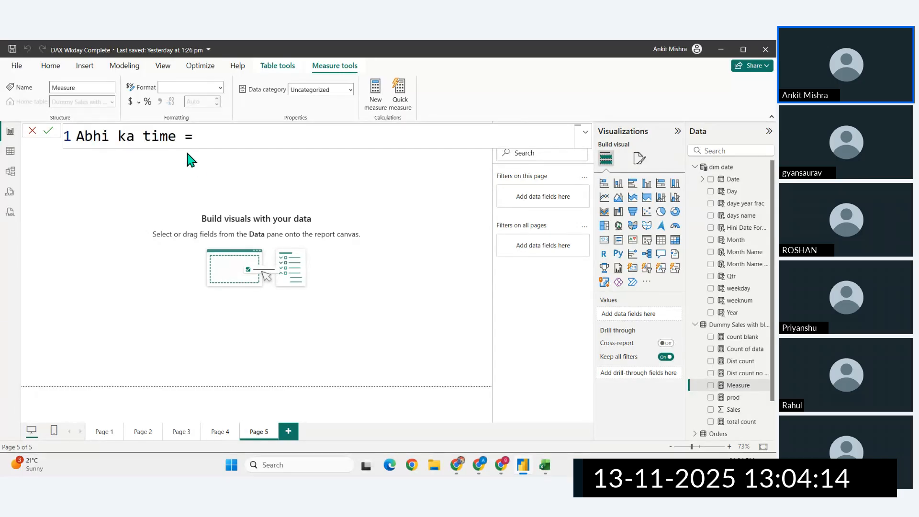
pyautogui.doubleClick(147, 138)
pyautogui.write('date')
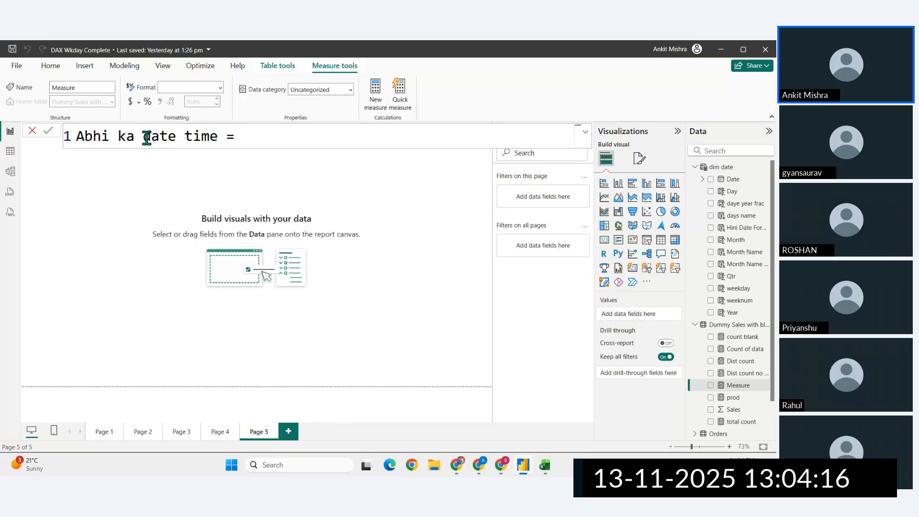
# - Define the Abhi ka date time measure as NOW() and commit it
pyautogui.click(252, 136)
pyautogui.write('now')
pyautogui.press('Tab')
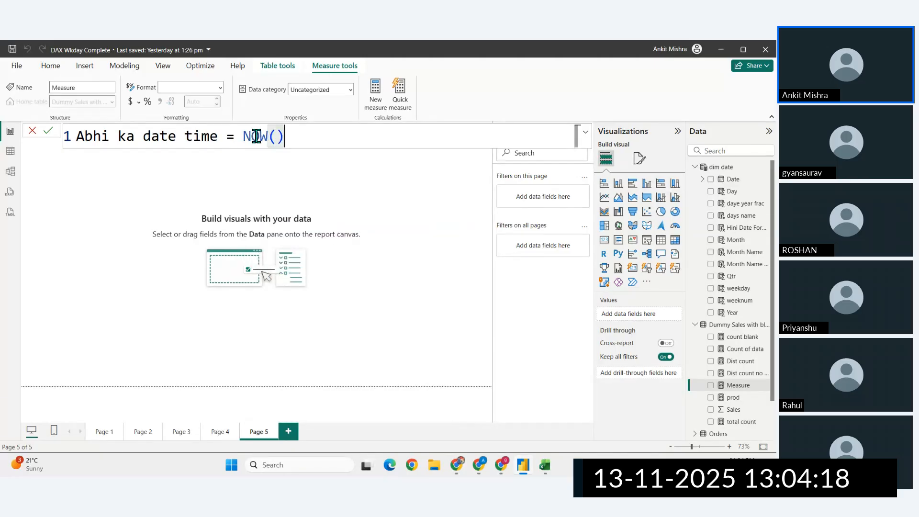
pyautogui.press('Return')
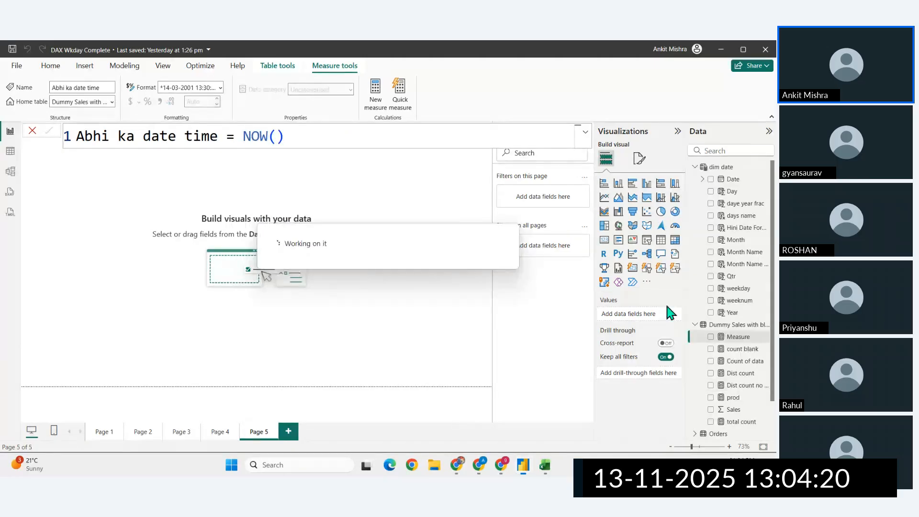
# - Show the Abhi ka date time measure in a card at the page's upper-left corner, widened to fit the full date and time
pyautogui.moveTo(730, 339); pyautogui.dragTo(276, 316)
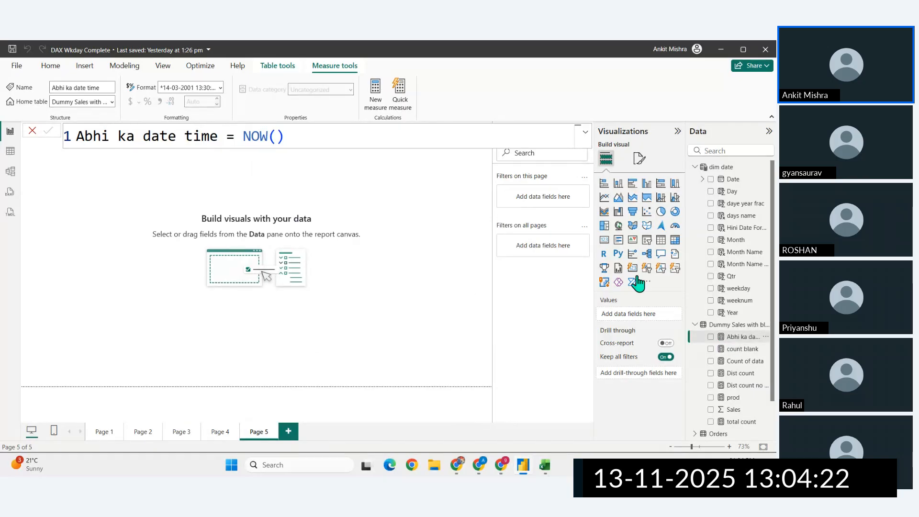
pyautogui.moveTo(178, 255); pyautogui.dragTo(109, 201)
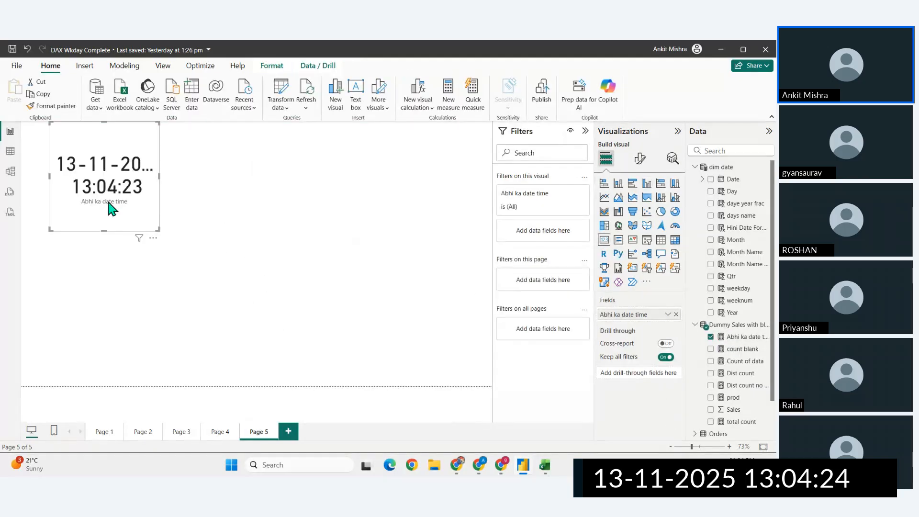
pyautogui.moveTo(156, 228); pyautogui.dragTo(263, 185)
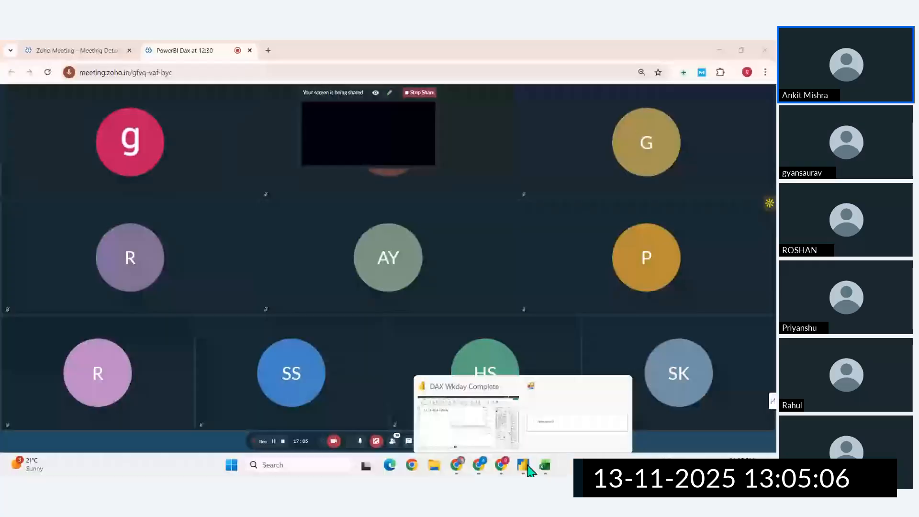
pyautogui.click(507, 378)
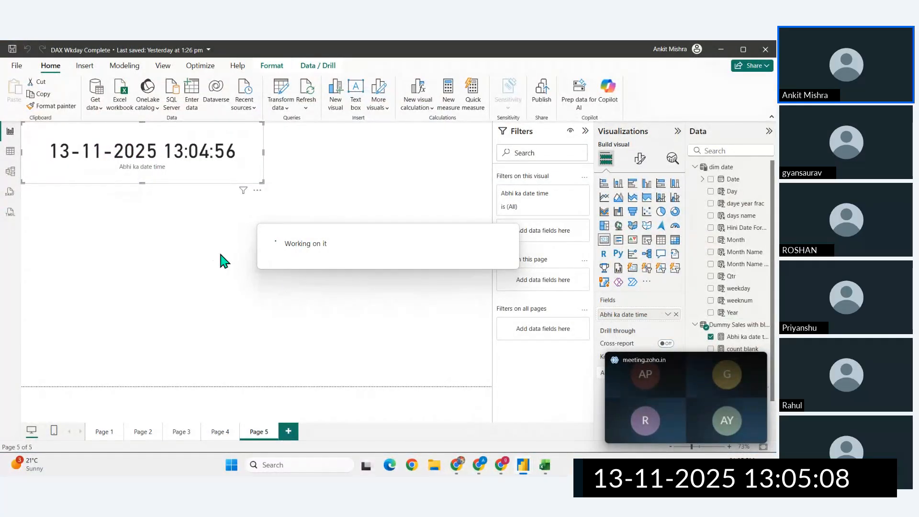
pyautogui.hotkey('alt', 'Tab')
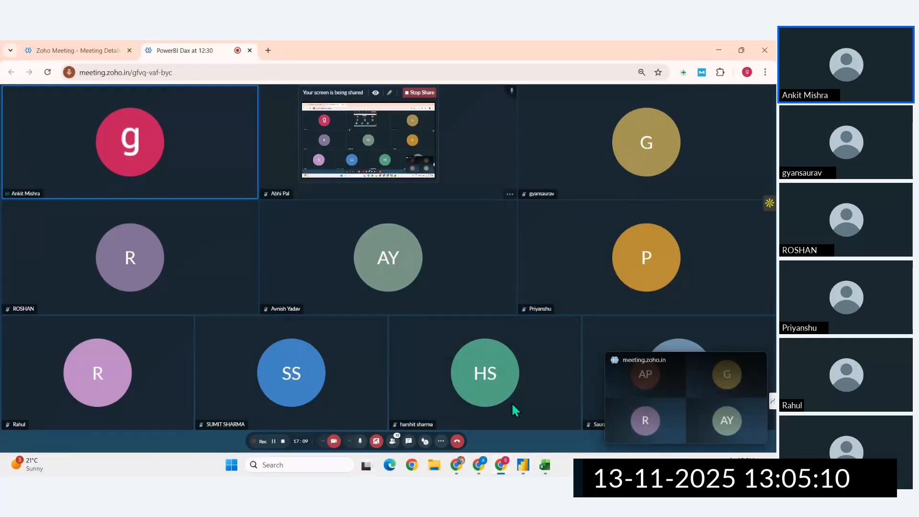
pyautogui.click(522, 464)
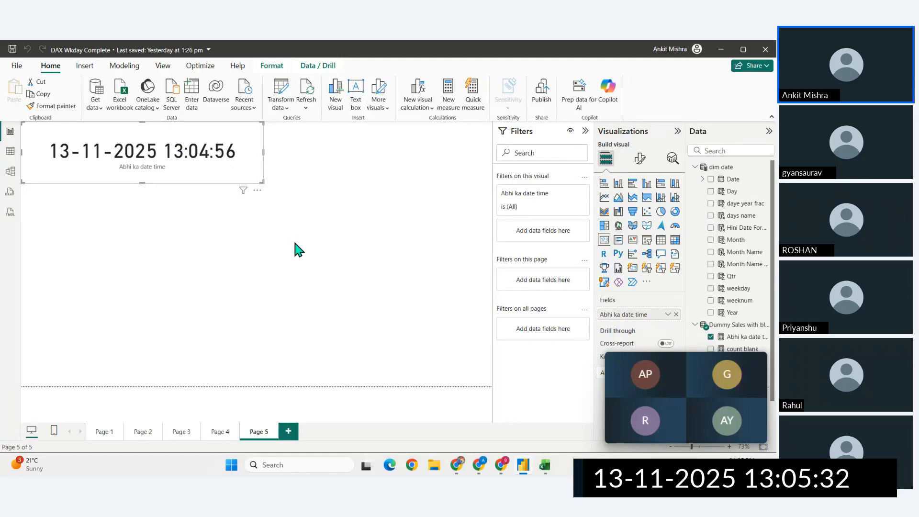
pyautogui.click(432, 419)
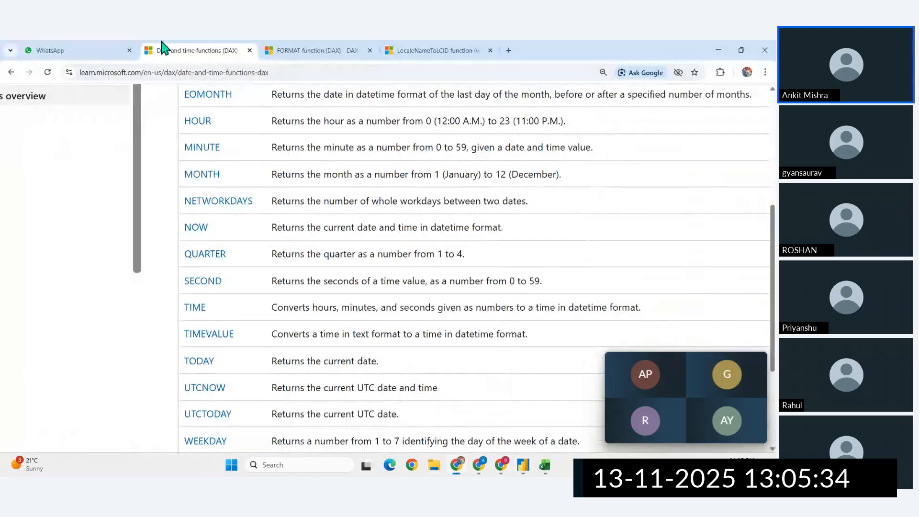
pyautogui.moveTo(500, 473)
pyautogui.click(389, 397)
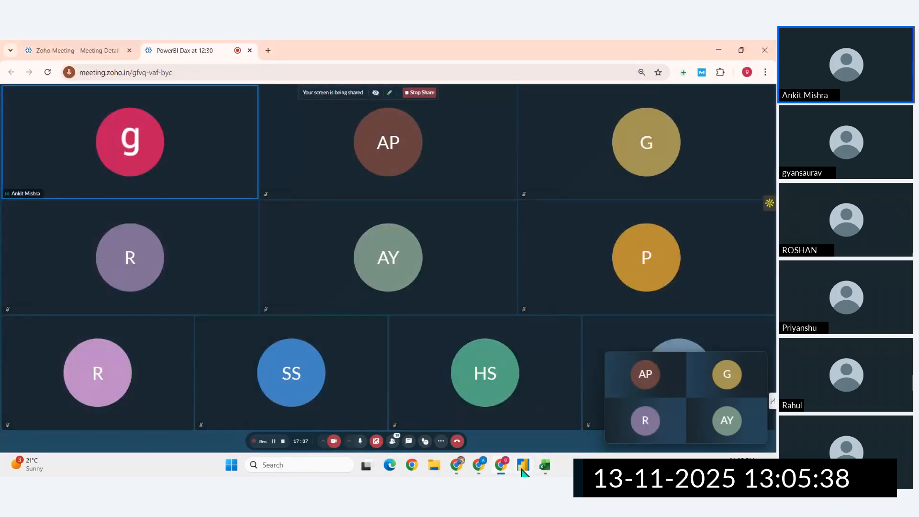
# - Return to Power BI, shrink the Abhi ka date time card slightly, and close the floating meeting window
pyautogui.click(522, 465)
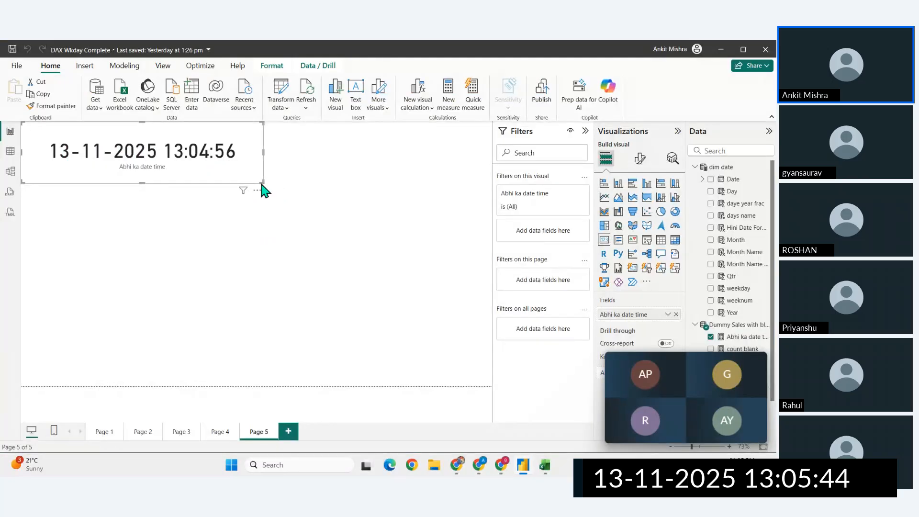
pyautogui.moveTo(262, 184); pyautogui.dragTo(239, 175)
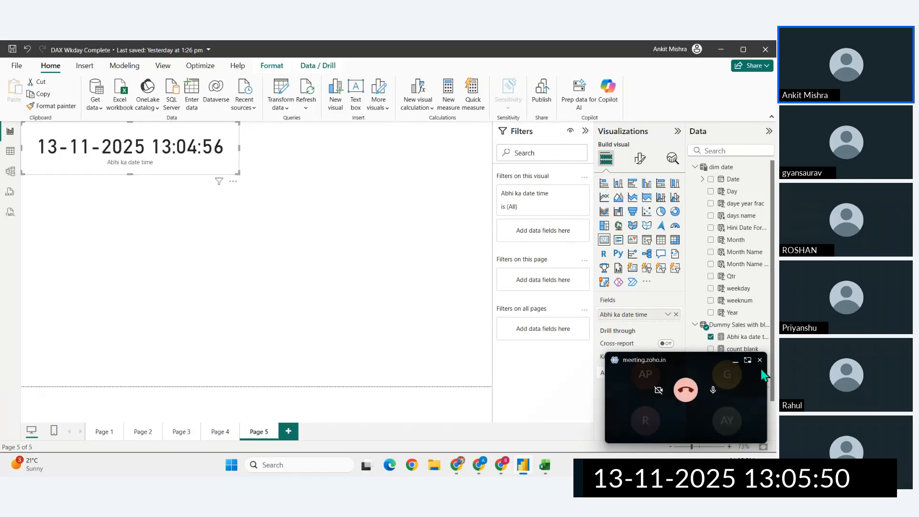
pyautogui.click(759, 360)
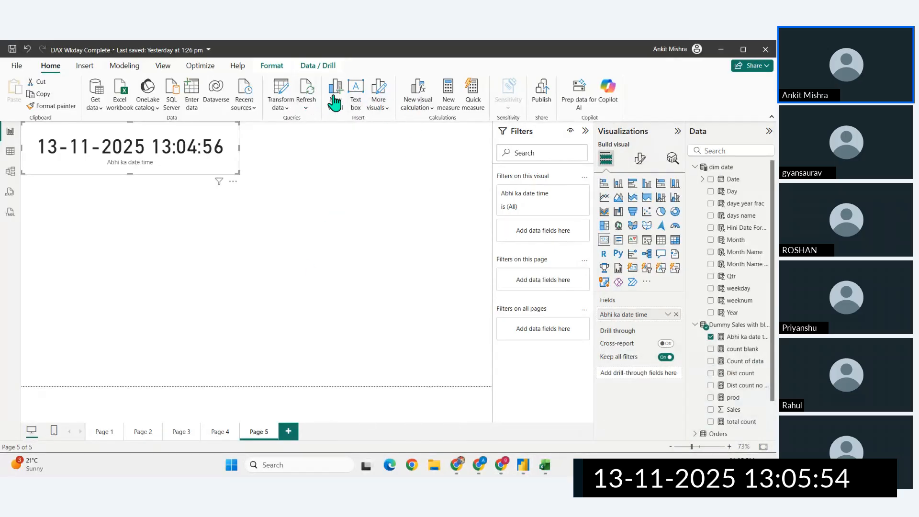
# - Start a new measure in the Dummy Sales with blanks table and name it UTC now
pyautogui.click(446, 107)
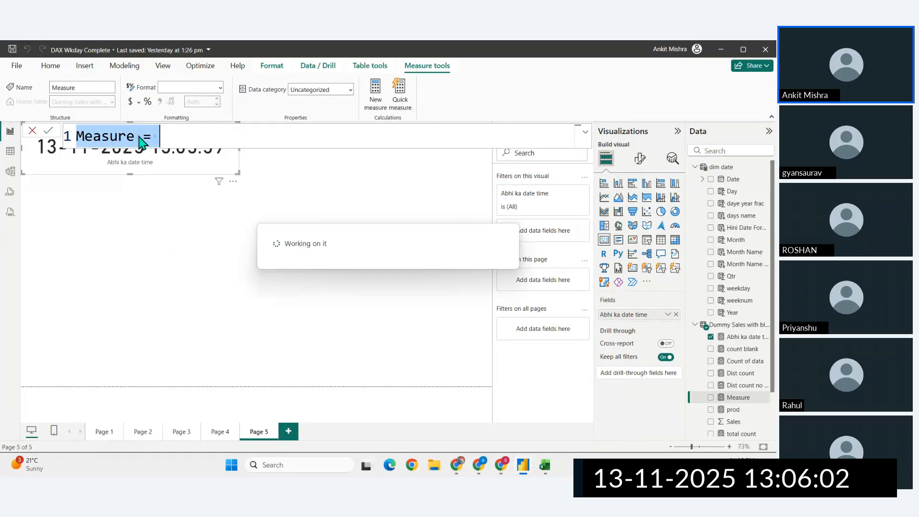
pyautogui.click(139, 136)
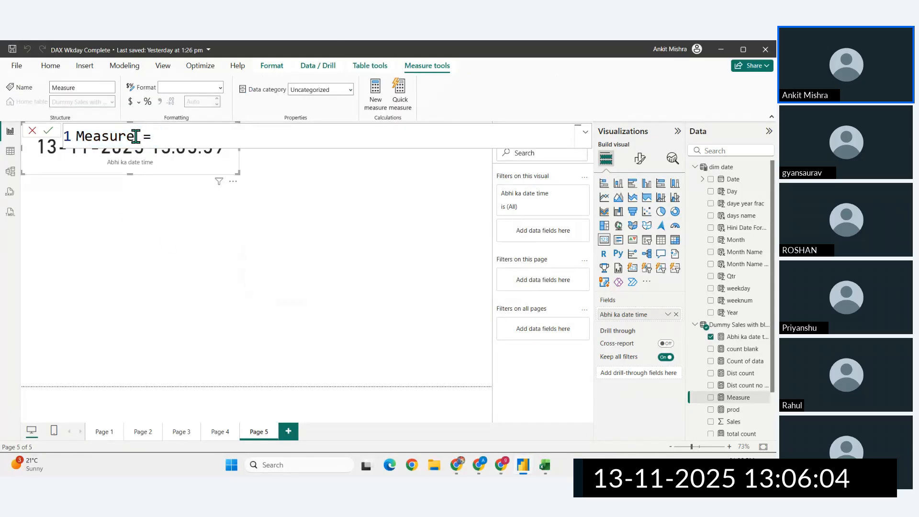
pyautogui.doubleClick(135, 136)
pyautogui.press('Delete')
pyautogui.write('UTC  no')
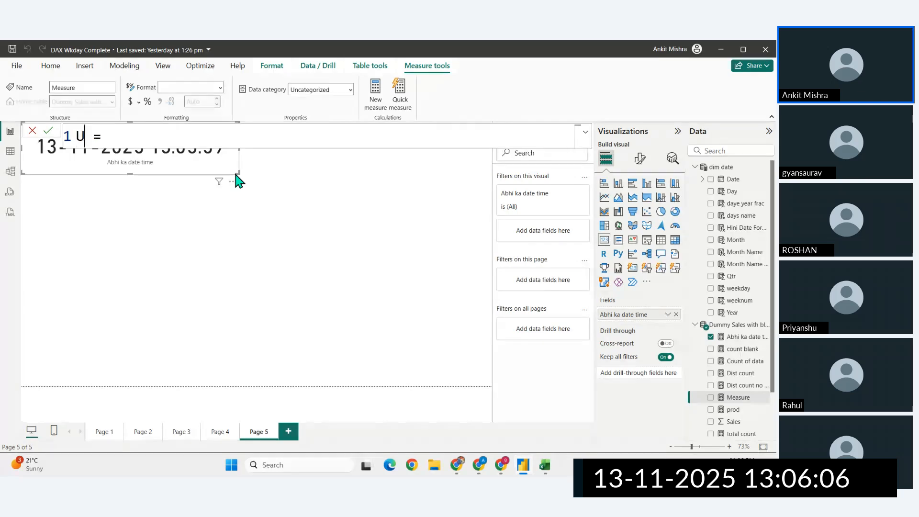
pyautogui.write('w')
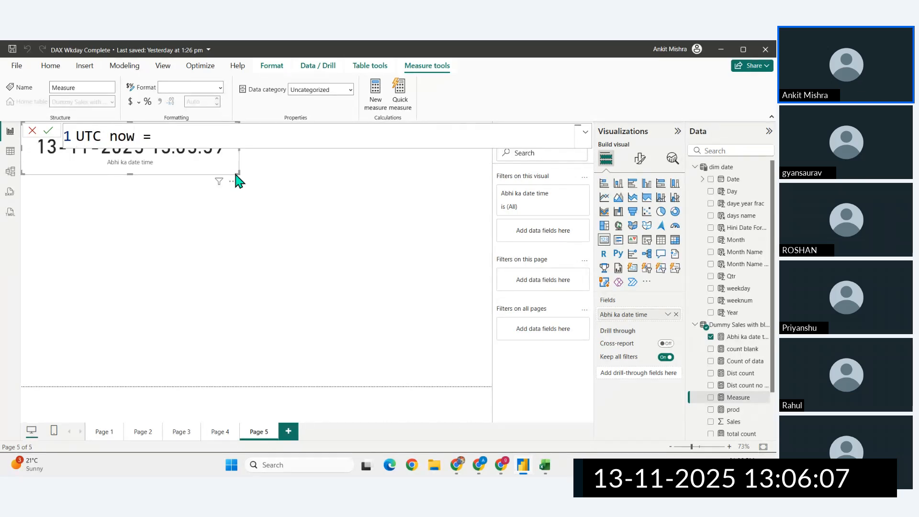
# - Define the UTC now measure as UTCNOW() and commit it
pyautogui.click(217, 139)
pyautogui.write('utc')
pyautogui.press('Tab')
pyautogui.write(')')
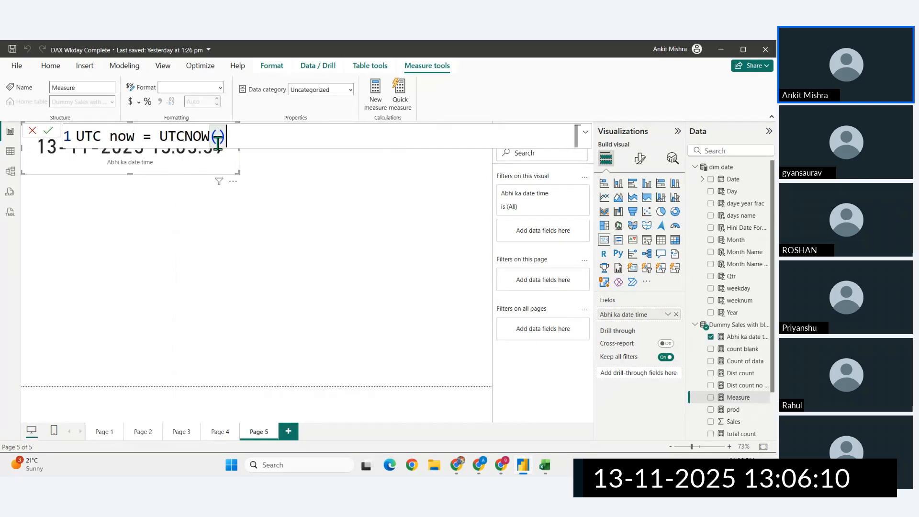
pyautogui.press('Return')
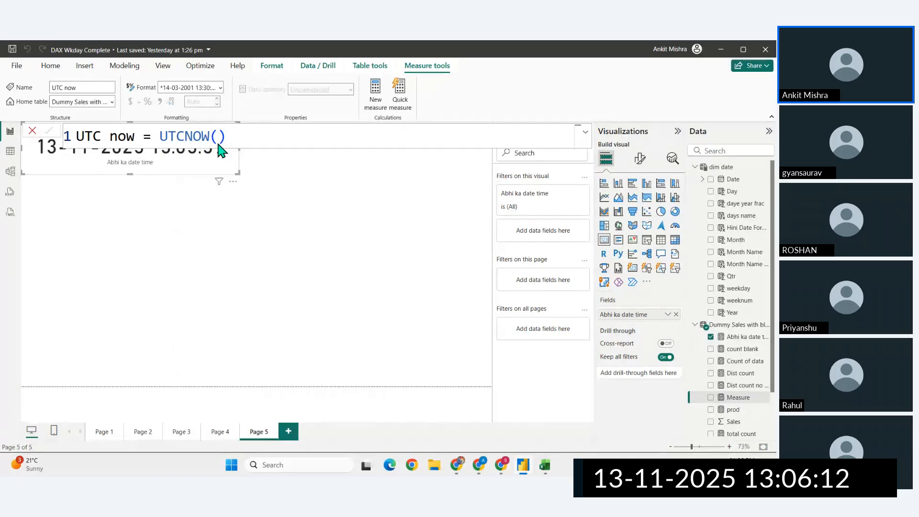
# - Show the UTC now measure in a card placed below the Abhi ka date time card
pyautogui.moveTo(730, 440); pyautogui.dragTo(192, 298)
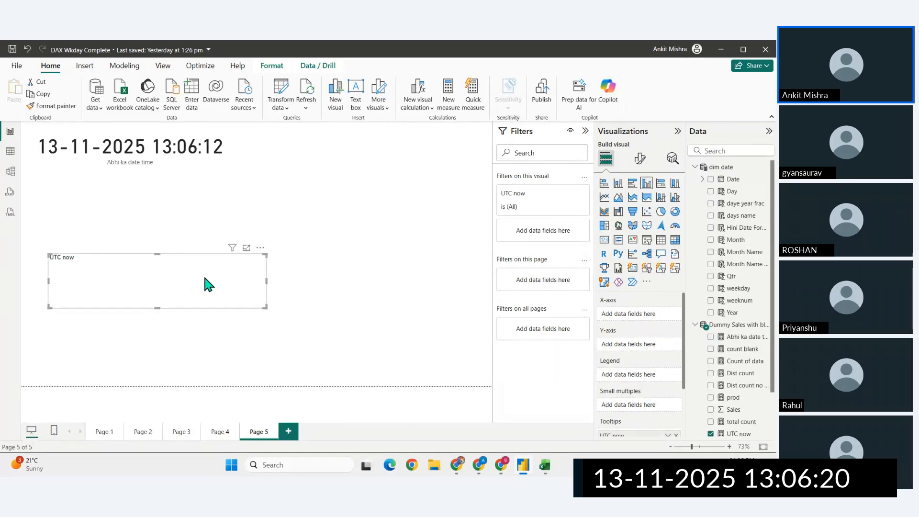
pyautogui.moveTo(216, 289); pyautogui.dragTo(280, 267)
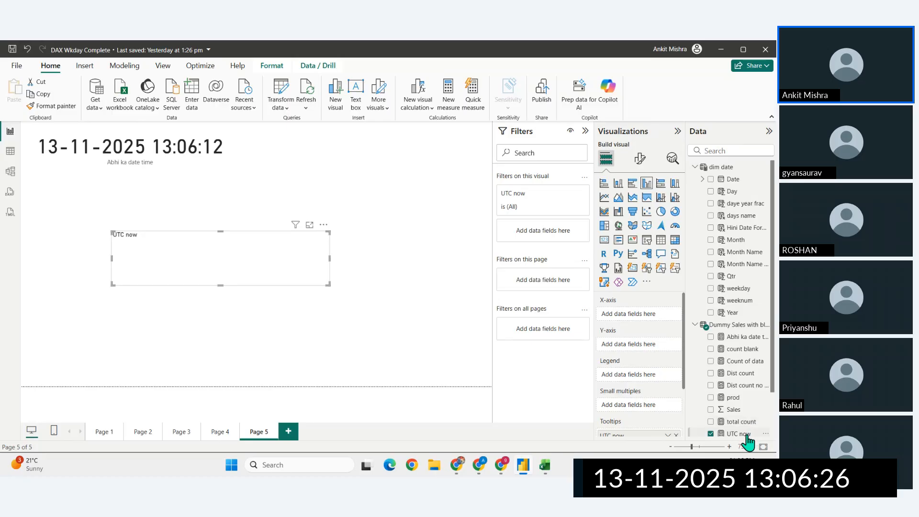
pyautogui.moveTo(745, 436); pyautogui.dragTo(194, 255)
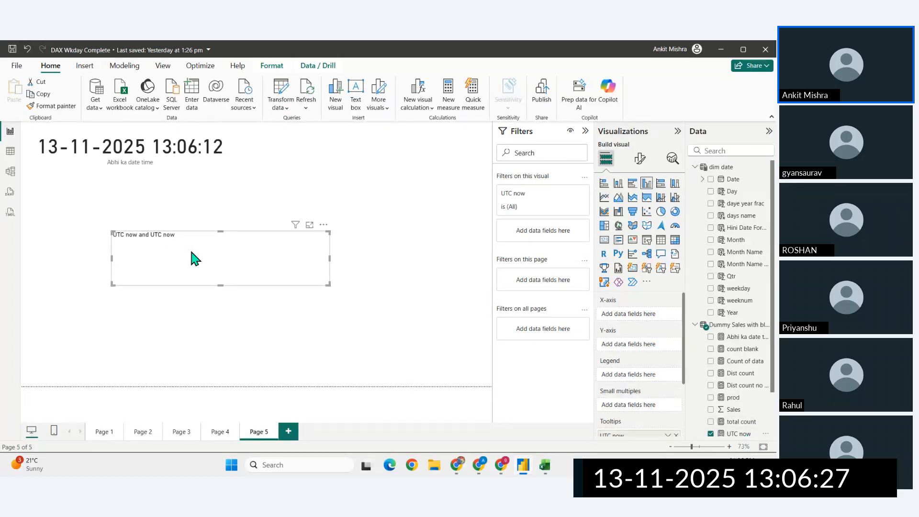
pyautogui.click(676, 435)
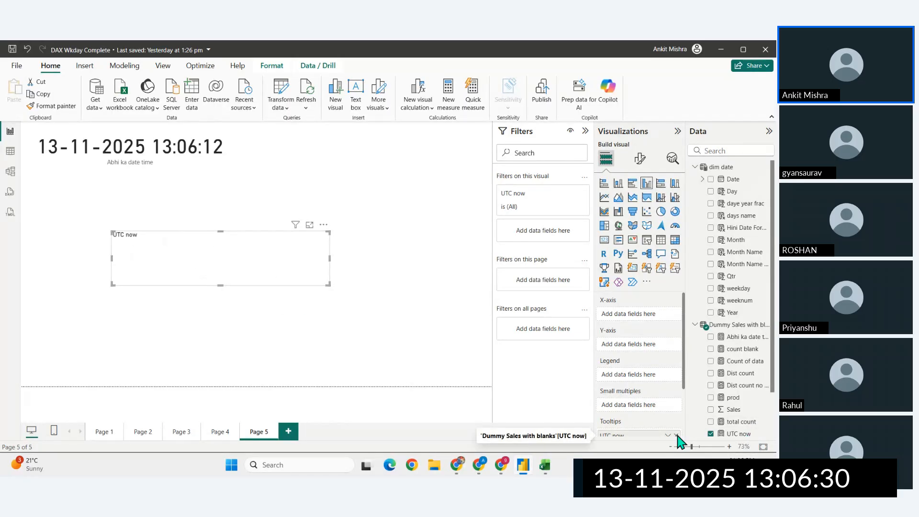
pyautogui.click(676, 435)
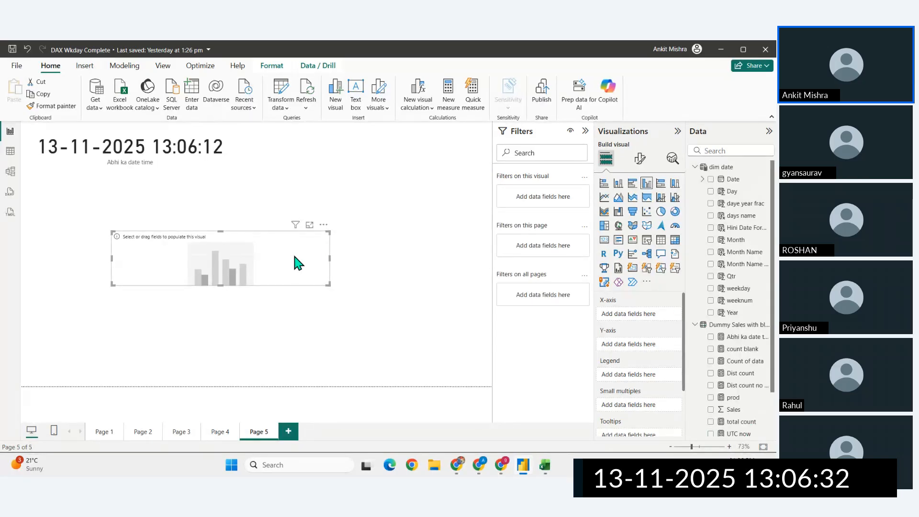
pyautogui.click(604, 239)
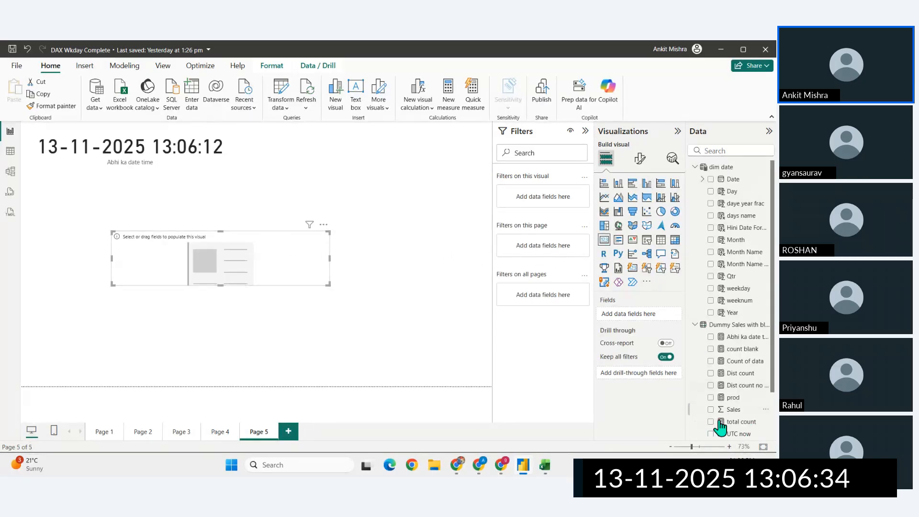
pyautogui.moveTo(728, 433); pyautogui.dragTo(631, 315)
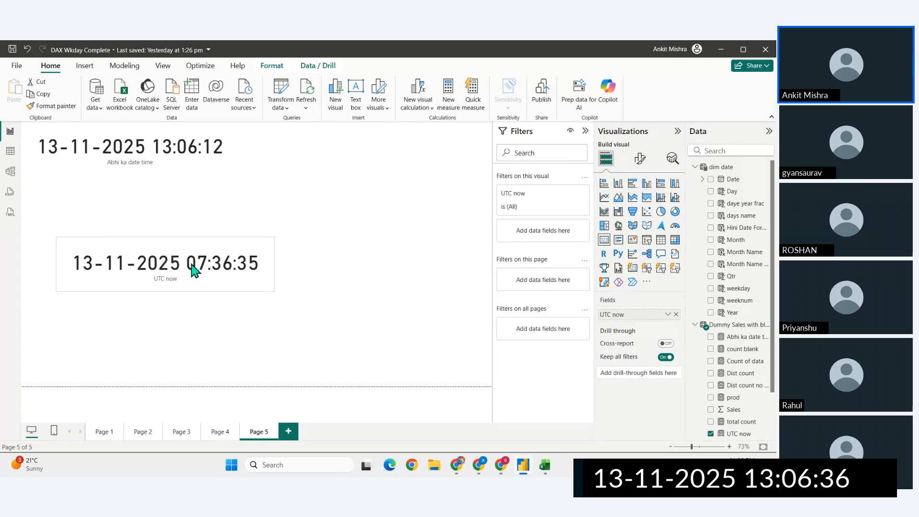
pyautogui.click(193, 271)
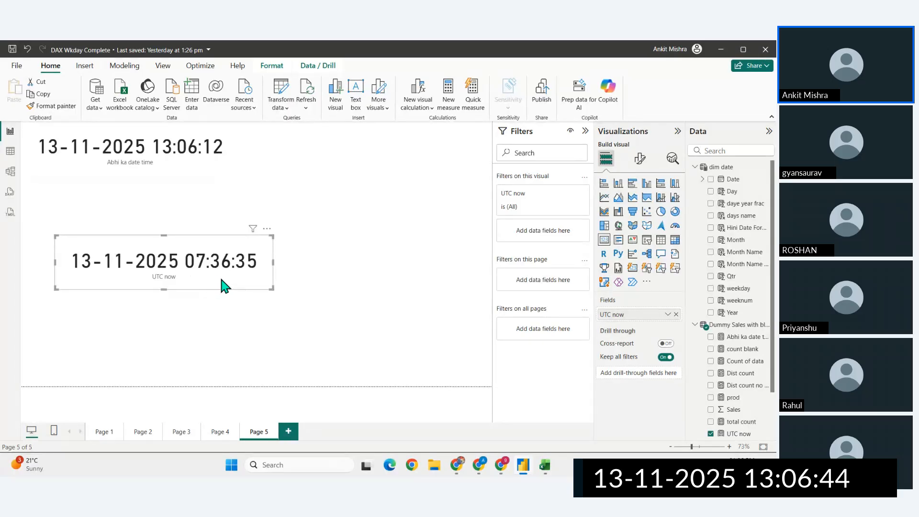
# - Switch to Chrome, check the current UTC time on utctime.net in a new tab, and return to Power BI
pyautogui.click(457, 465)
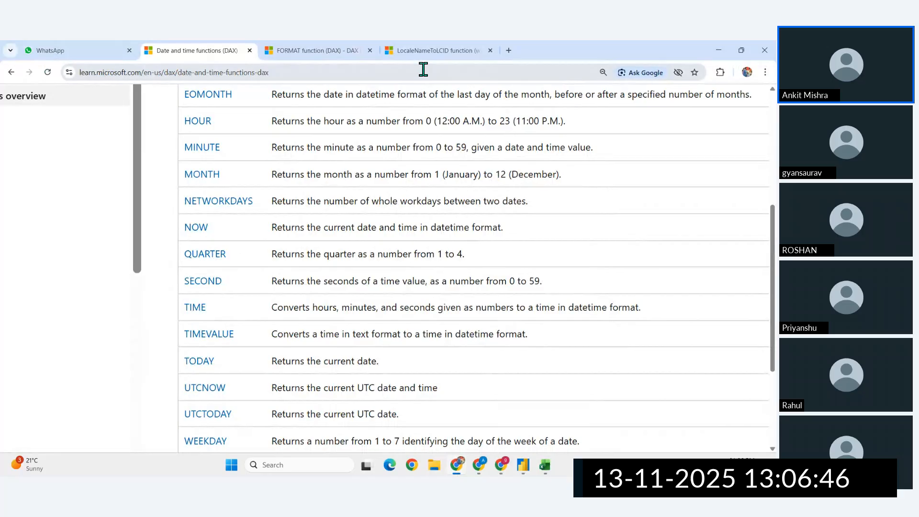
pyautogui.click(510, 51)
pyautogui.write('utc no')
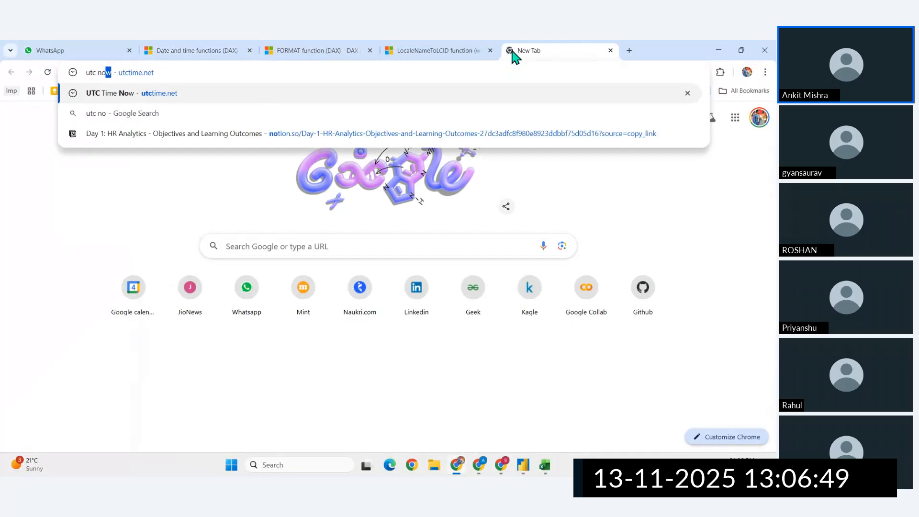
pyautogui.press('Return')
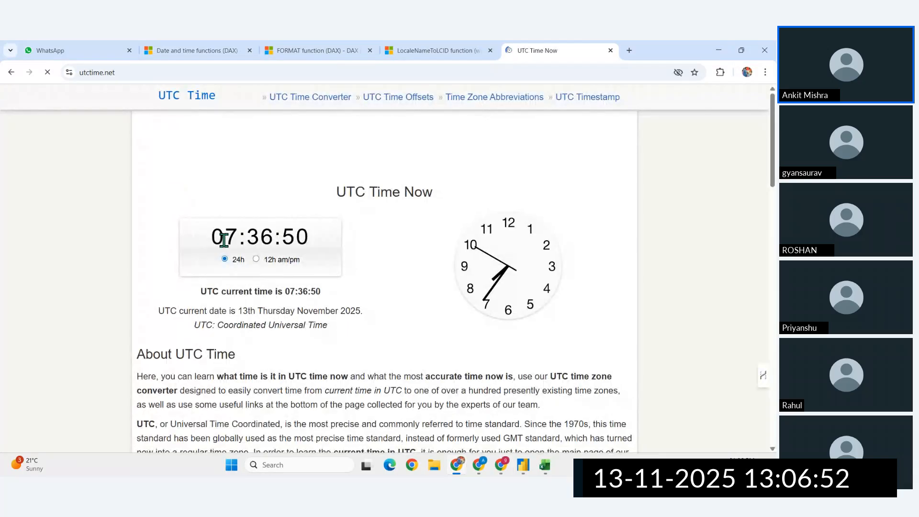
pyautogui.hotkey('alt', 'Tab')
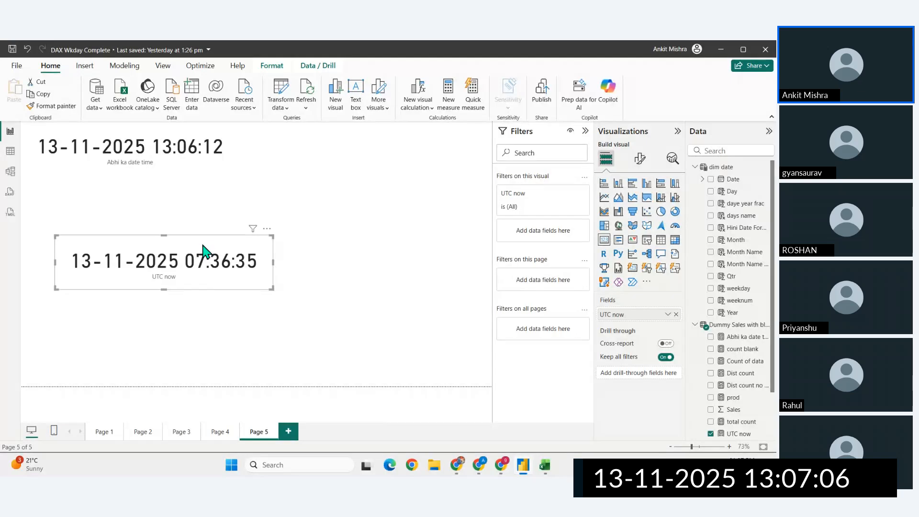
# - Switch to Chrome and review the list of DAX date and time functions on the Microsoft Learn page
pyautogui.click(457, 465)
pyautogui.click(218, 48)
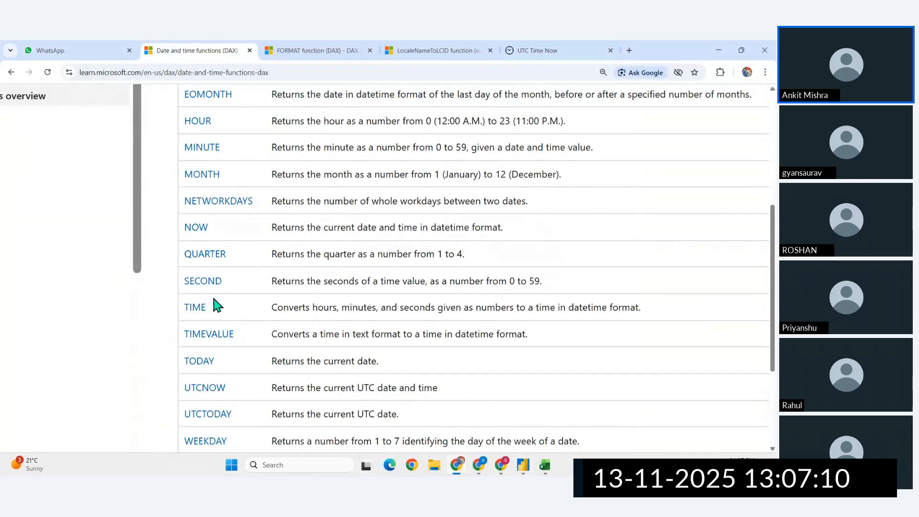
pyautogui.scroll(5, 215, 304)
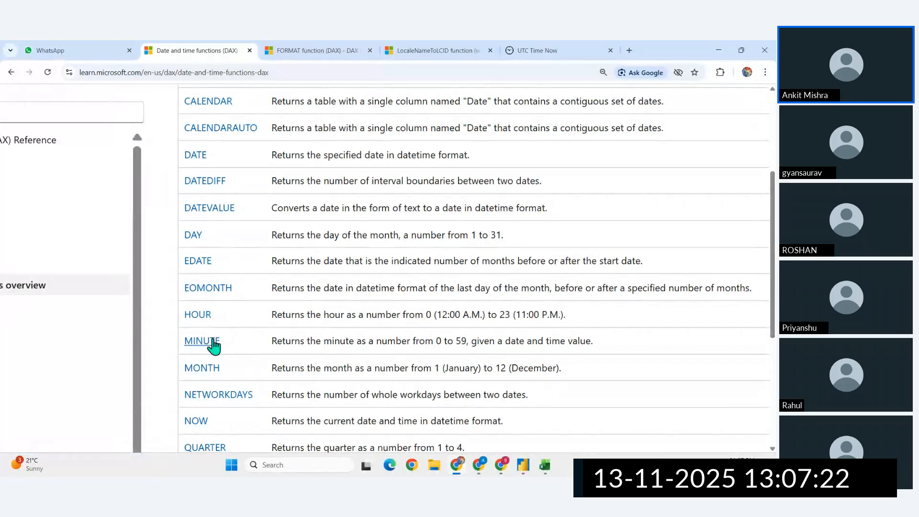
pyautogui.scroll(-1, 213, 344)
pyautogui.scroll(-1, 246, 368)
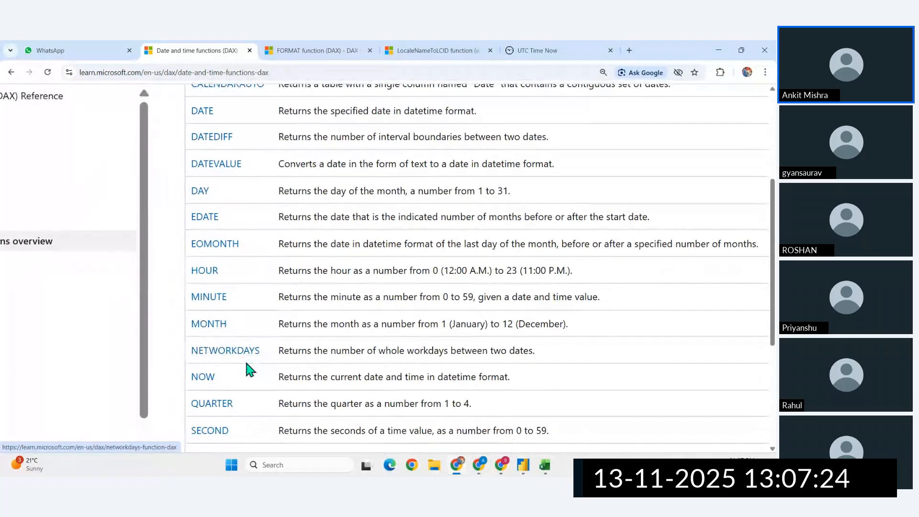
pyautogui.scroll(-1, 232, 356)
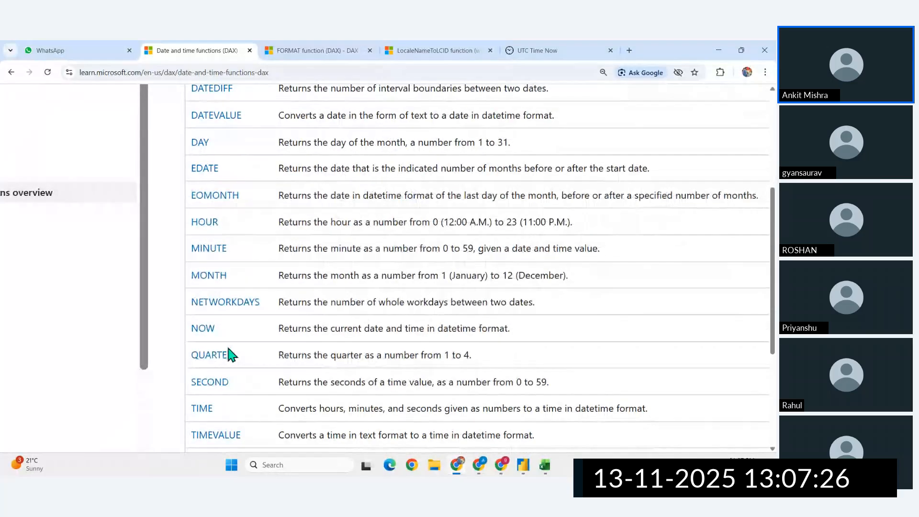
pyautogui.scroll(-1, 231, 355)
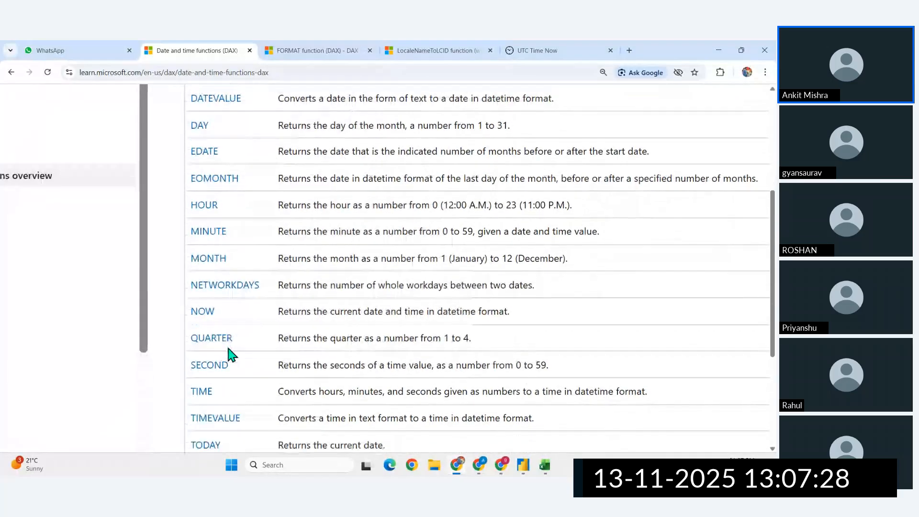
pyautogui.scroll(-1, 228, 355)
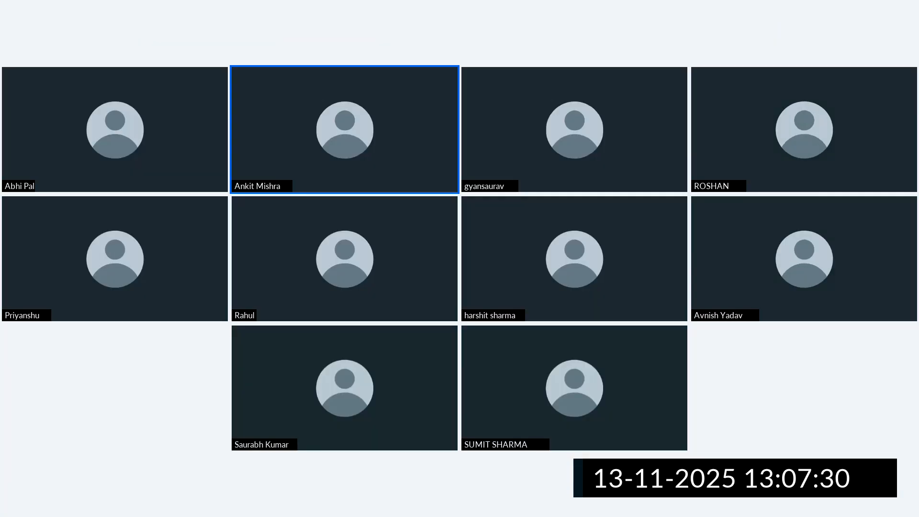
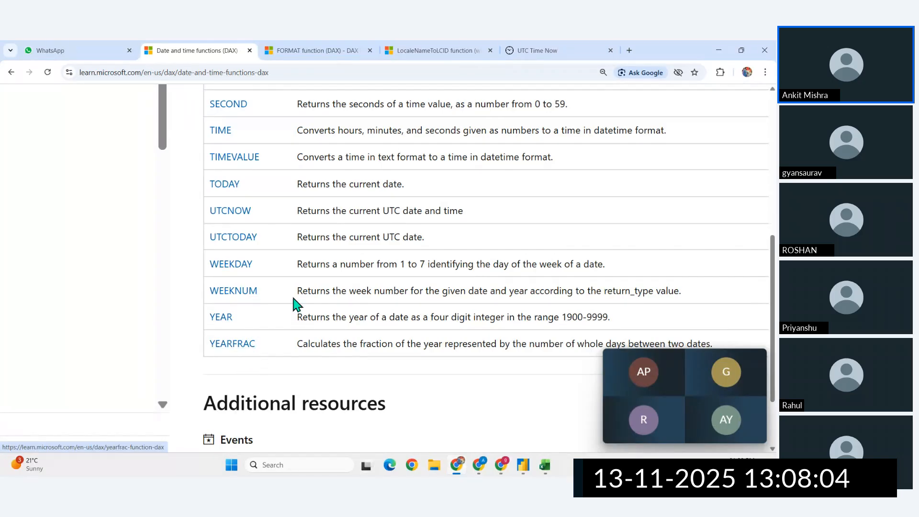
# - Look over the DAX date and time function list, return to Power BI, and add a new report page
pyautogui.scroll(10, 294, 304)
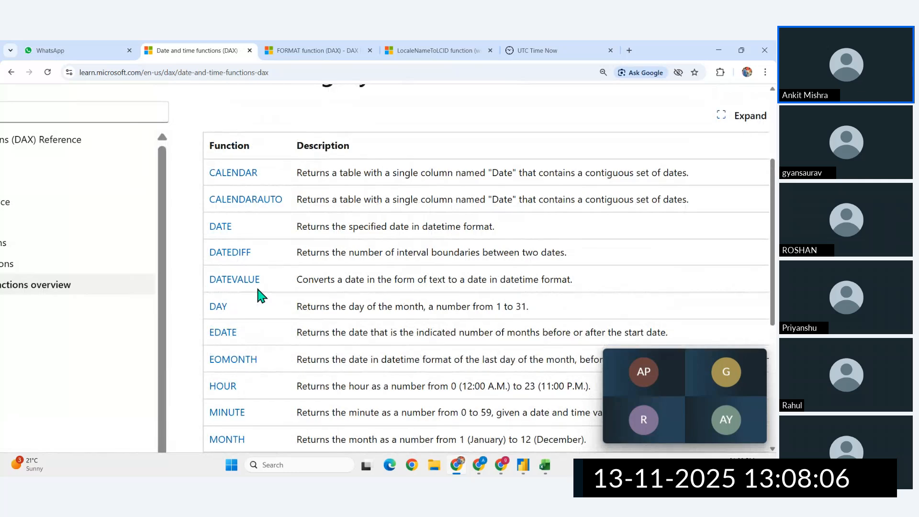
pyautogui.scroll(-1, 220, 323)
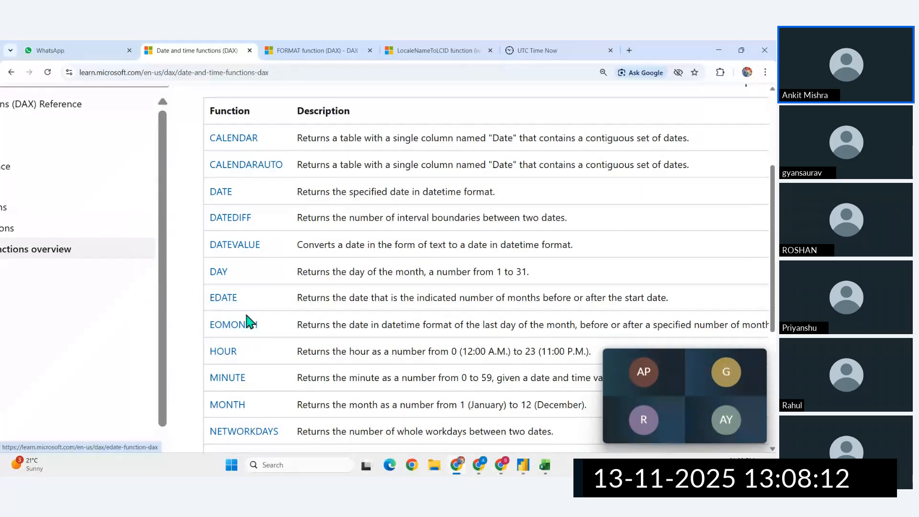
pyautogui.click(528, 469)
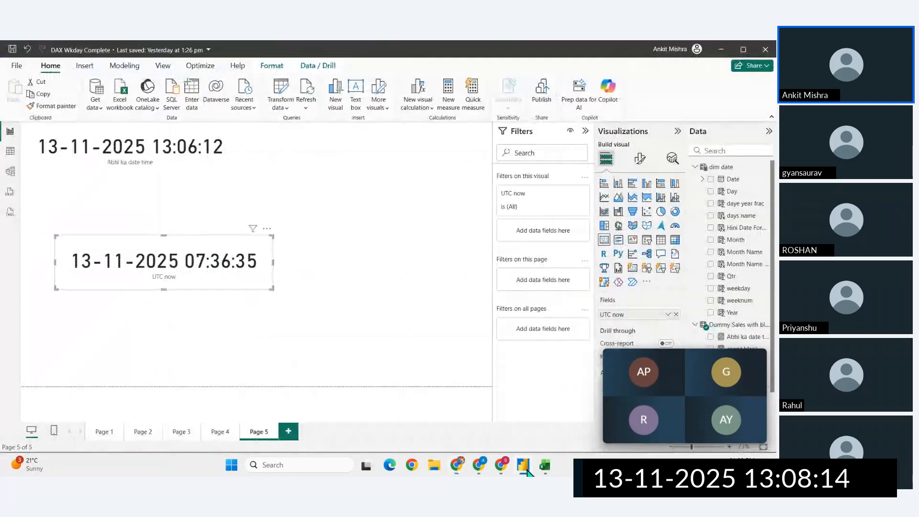
pyautogui.click(289, 432)
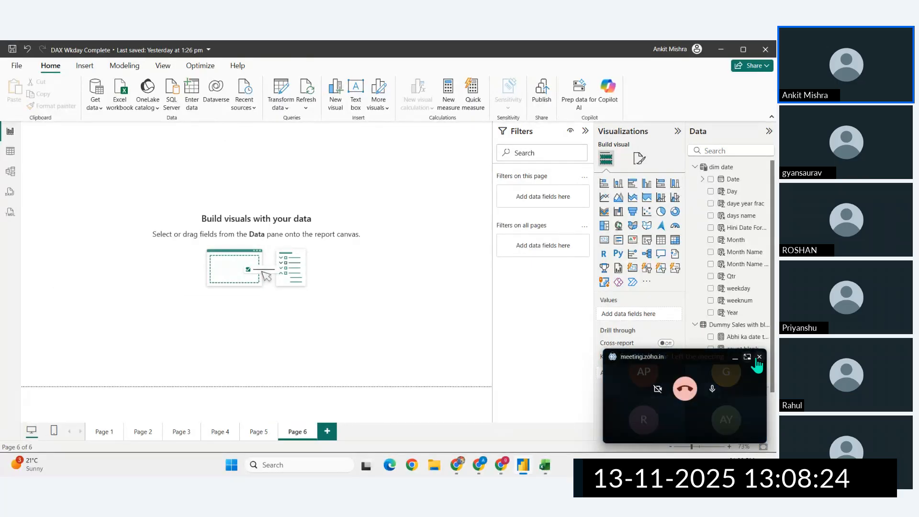
# - Close the floating meeting window, check the Zoho meeting in Chrome, and return to Power BI
pyautogui.click(759, 357)
pyautogui.moveTo(501, 465)
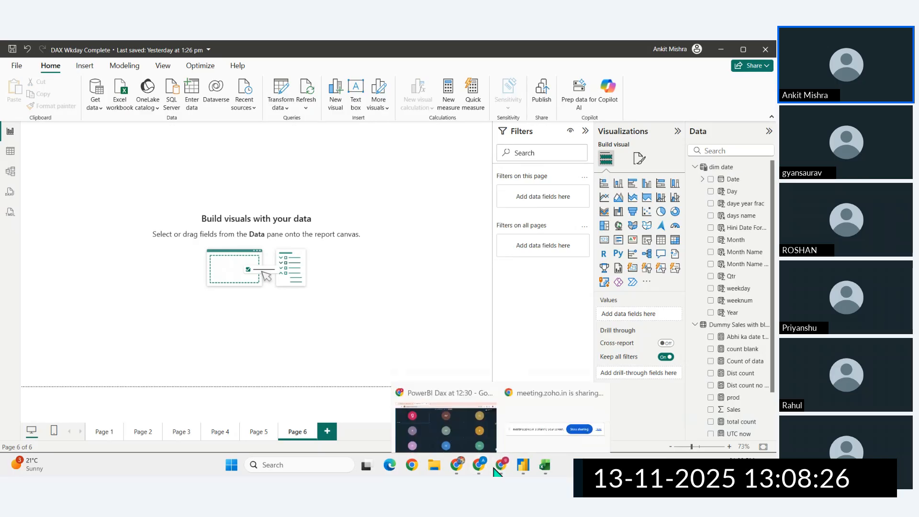
pyautogui.click(403, 409)
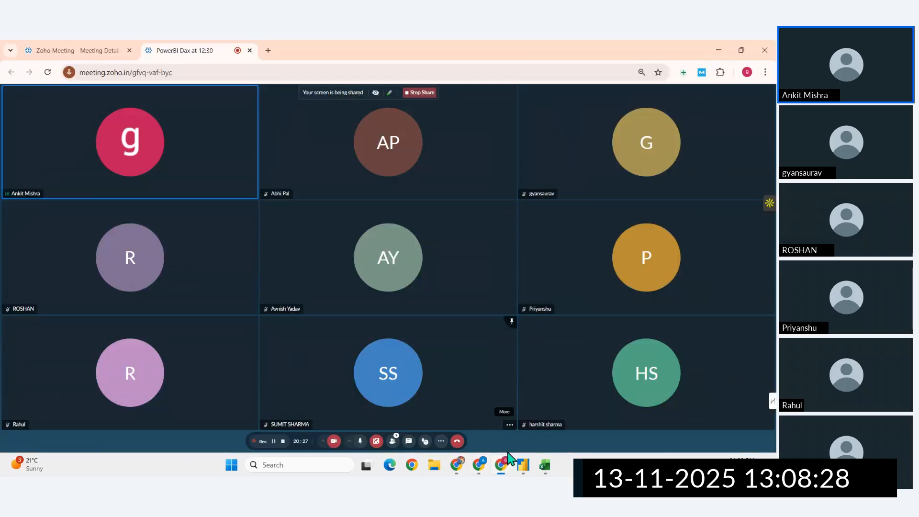
pyautogui.click(526, 469)
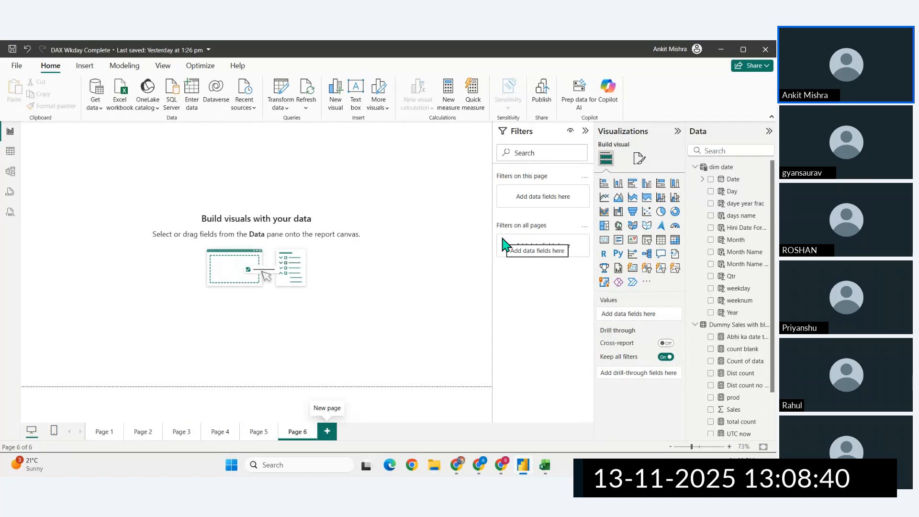
# - Create a new measure in the Dummy Sales table and name it First Emi date
pyautogui.scroll(-2, 759, 380)
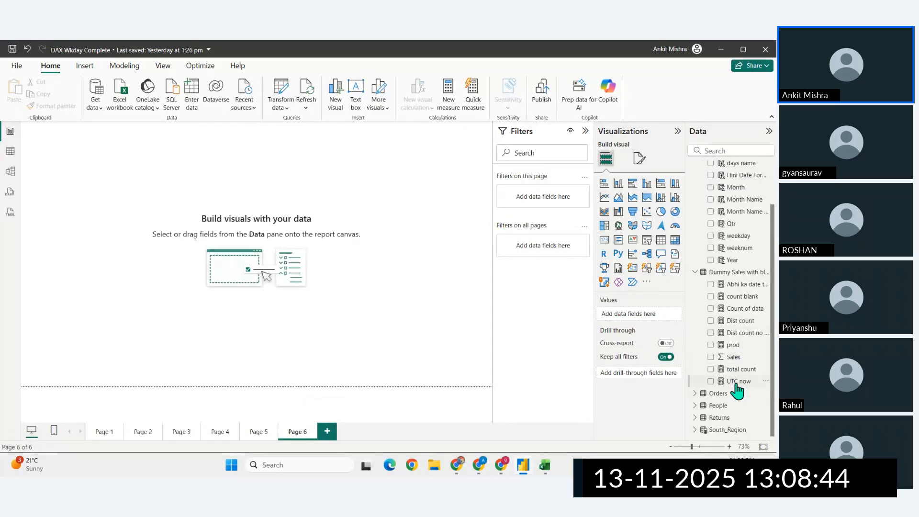
pyautogui.scroll(2, 748, 255)
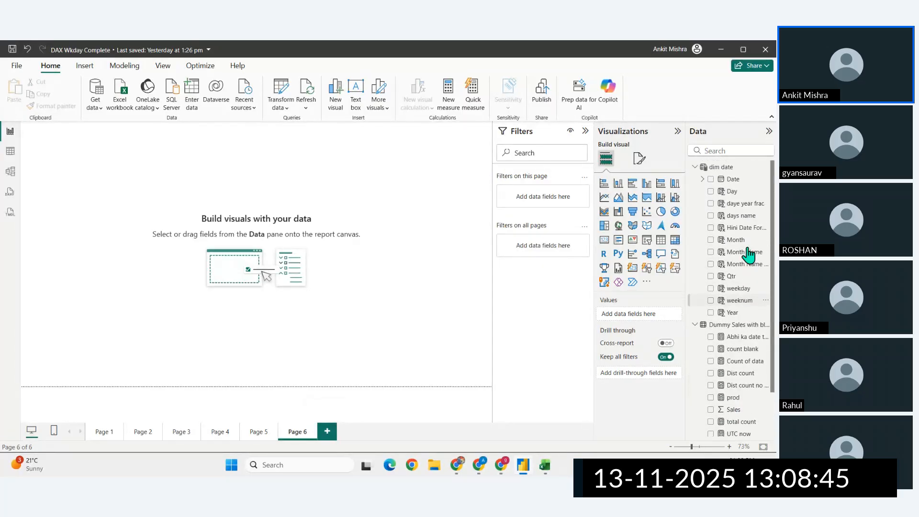
pyautogui.click(448, 102)
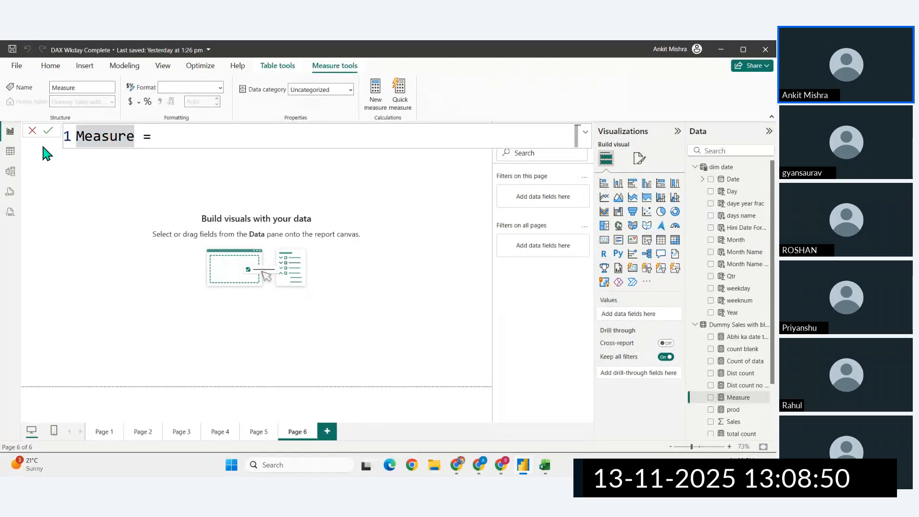
pyautogui.press('BackSpace')
pyautogui.press('BackSpace')
pyautogui.press('BackSpace')
pyautogui.press('BackSpace')
pyautogui.press('BackSpace')
pyautogui.press('BackSpace')
pyautogui.press('BackSpace')
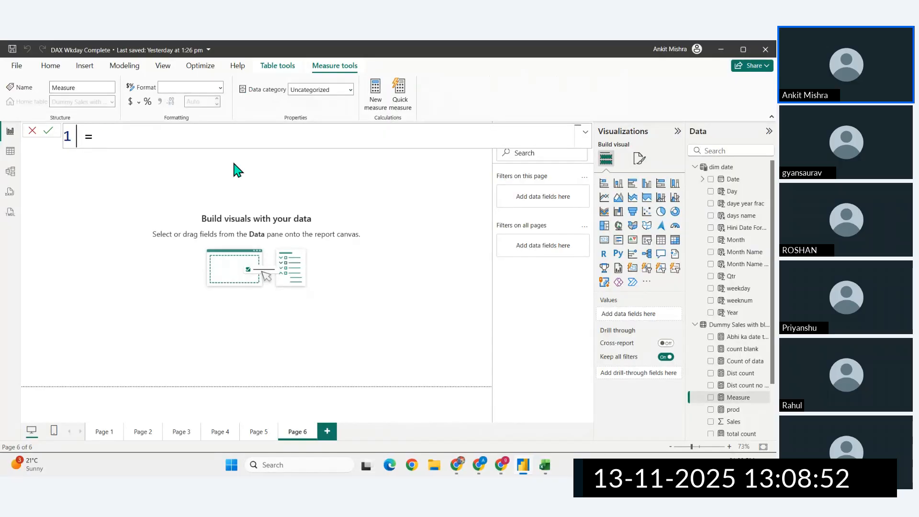
pyautogui.write('Fo')
pyautogui.press('BackSpace')
pyautogui.write('u')
pyautogui.press('BackSpace')
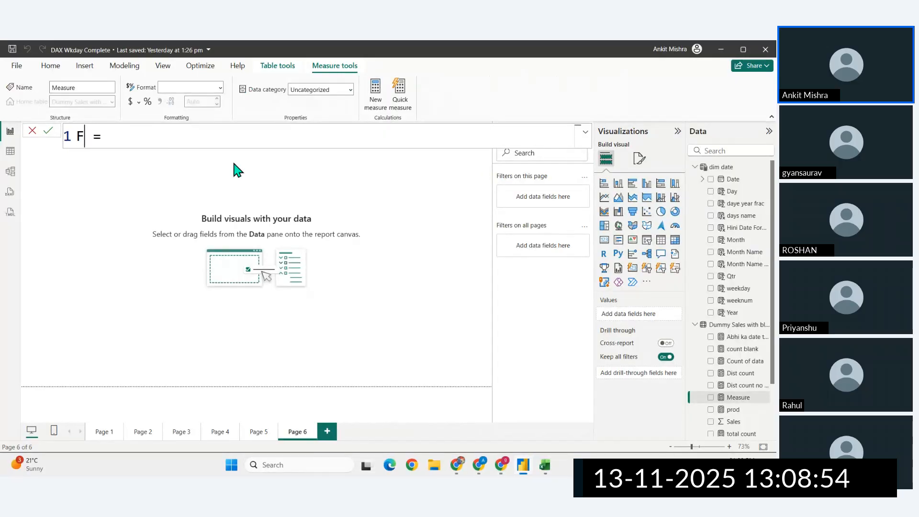
pyautogui.write('irst Emi date')
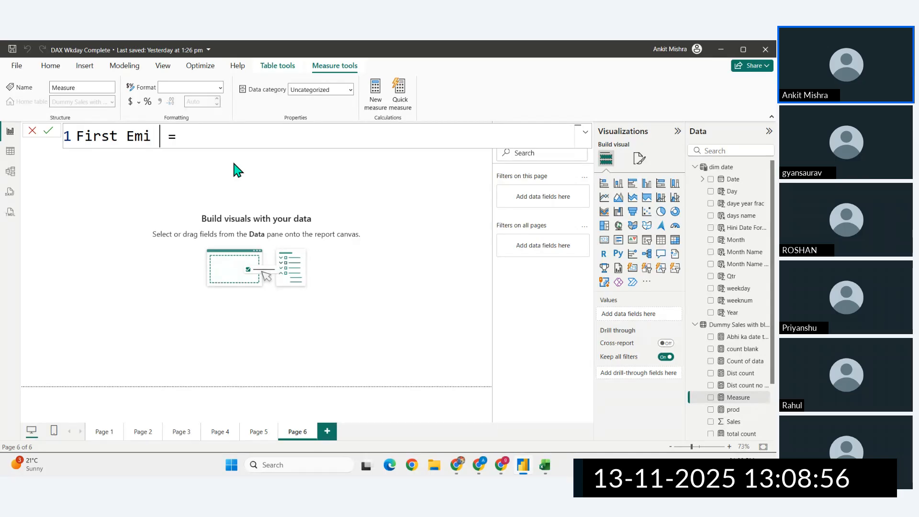
# - Define the First Emi date measure as DATE(2025,11,13) and commit it
pyautogui.click(231, 140)
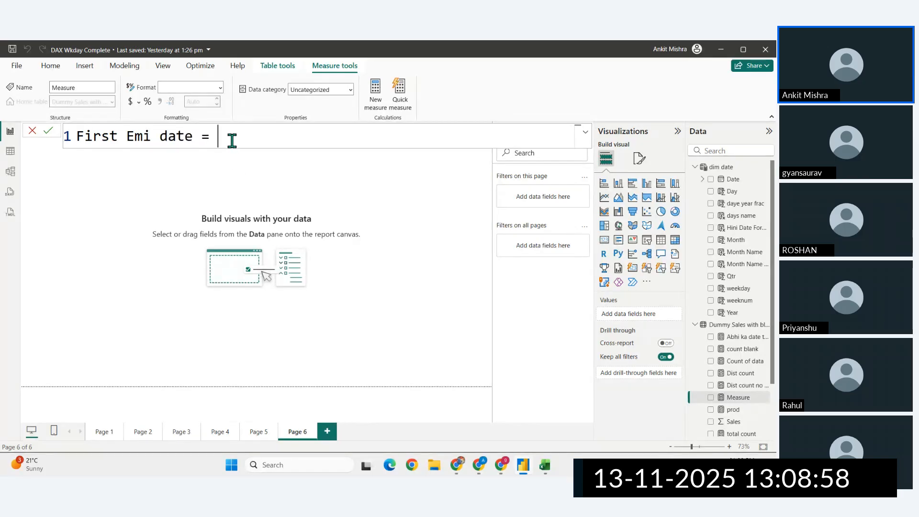
pyautogui.write('date')
pyautogui.press('Tab')
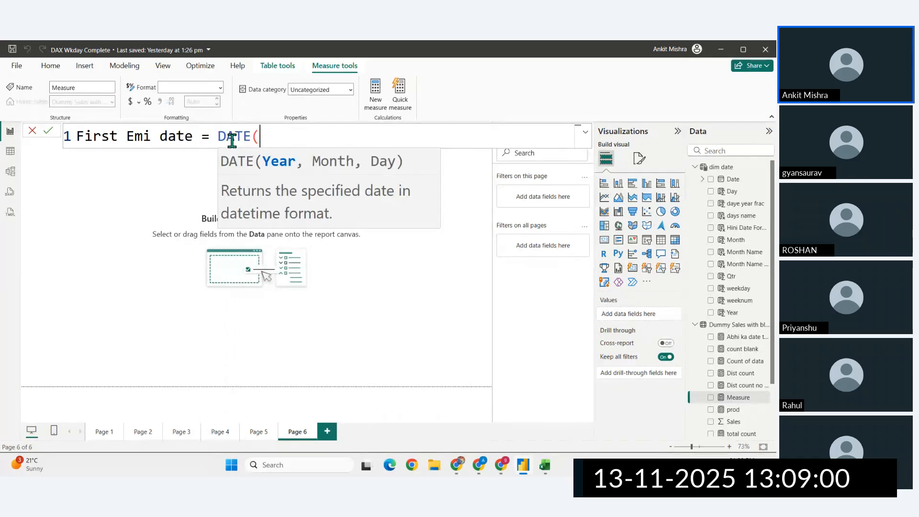
pyautogui.write('2025,')
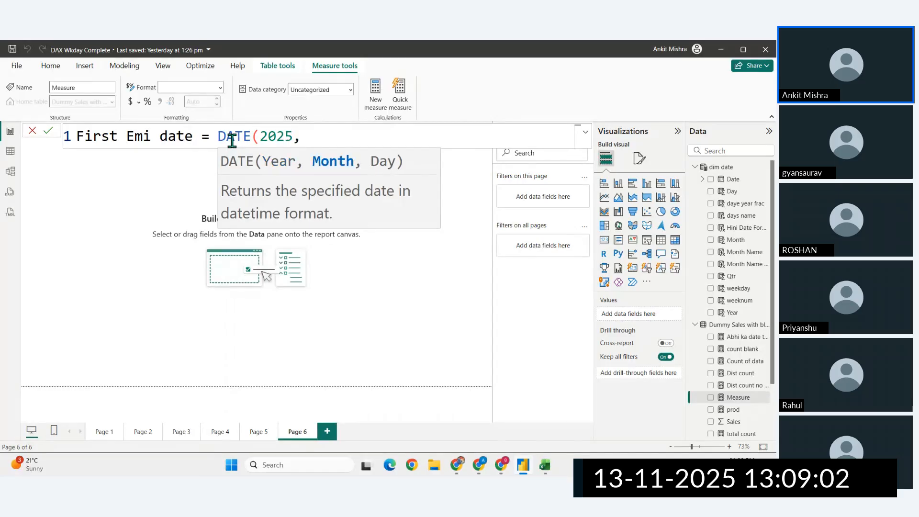
pyautogui.write('11,13)')
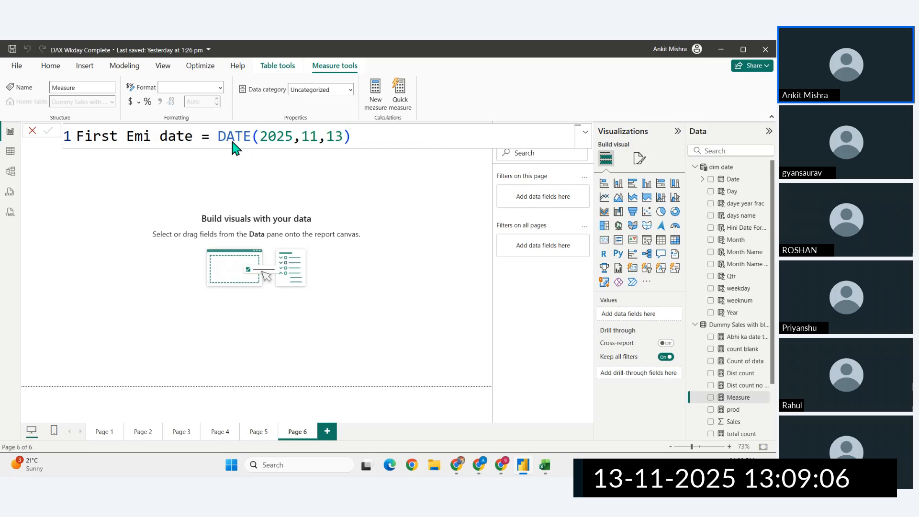
pyautogui.press('Return')
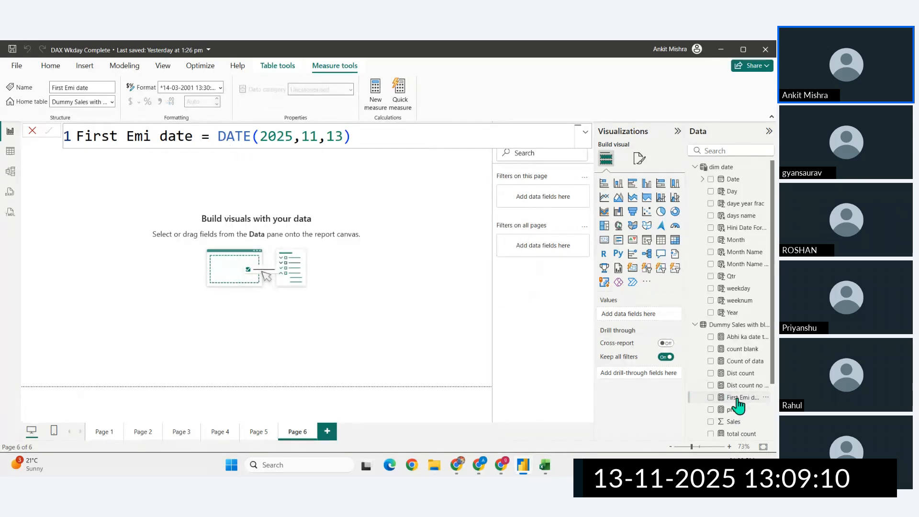
# - Show the First Emi date measure in a wide, low card near the upper edge of the new page
pyautogui.moveTo(738, 399); pyautogui.dragTo(173, 222)
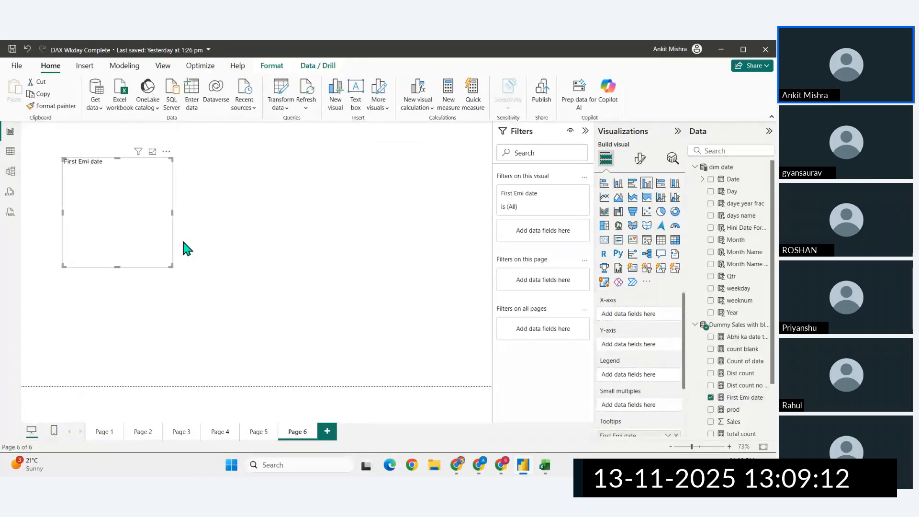
pyautogui.click(604, 239)
pyautogui.moveTo(172, 266); pyautogui.dragTo(259, 180)
pyautogui.moveTo(209, 166); pyautogui.dragTo(187, 164)
pyautogui.click(253, 233)
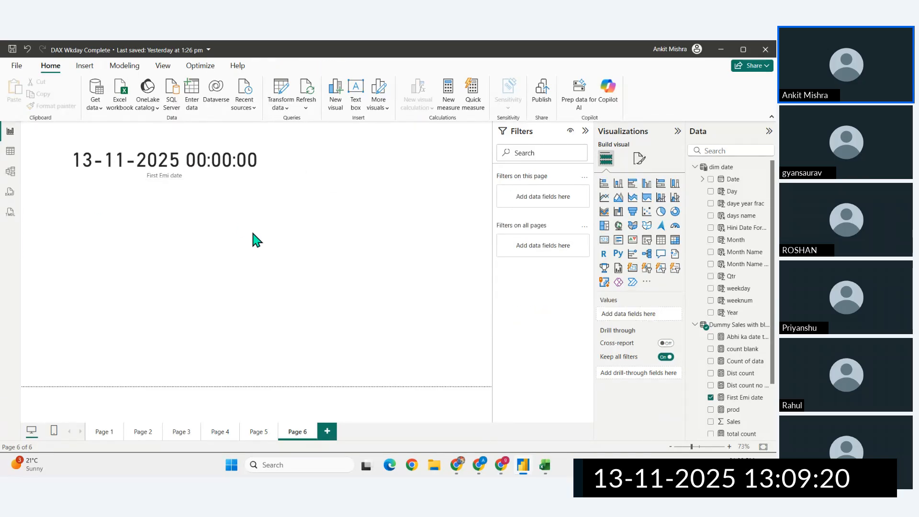
# - Create another measure and begin its formula with the EDATE function
pyautogui.click(451, 101)
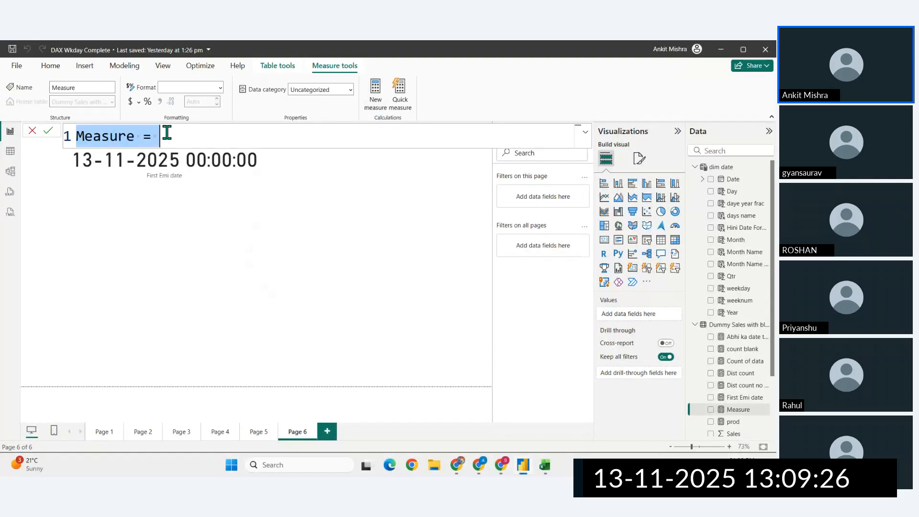
pyautogui.click(178, 137)
pyautogui.write('edate')
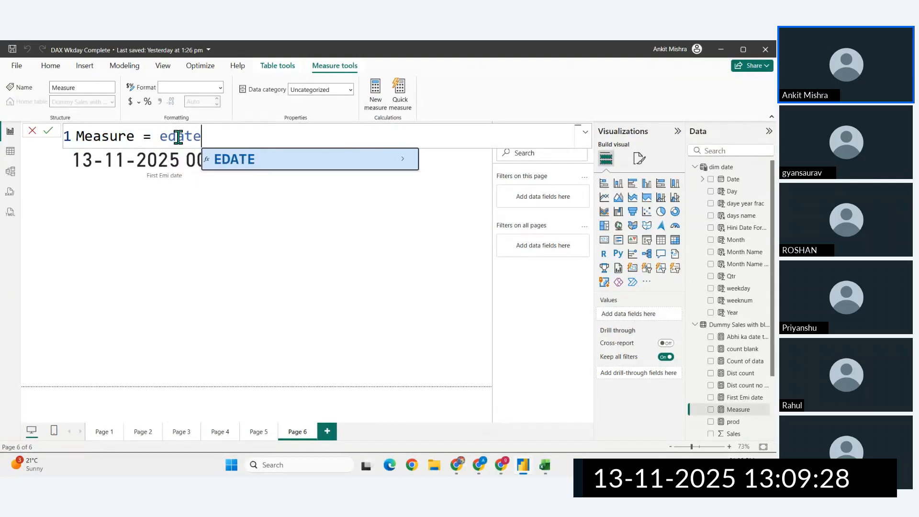
pyautogui.press('Tab')
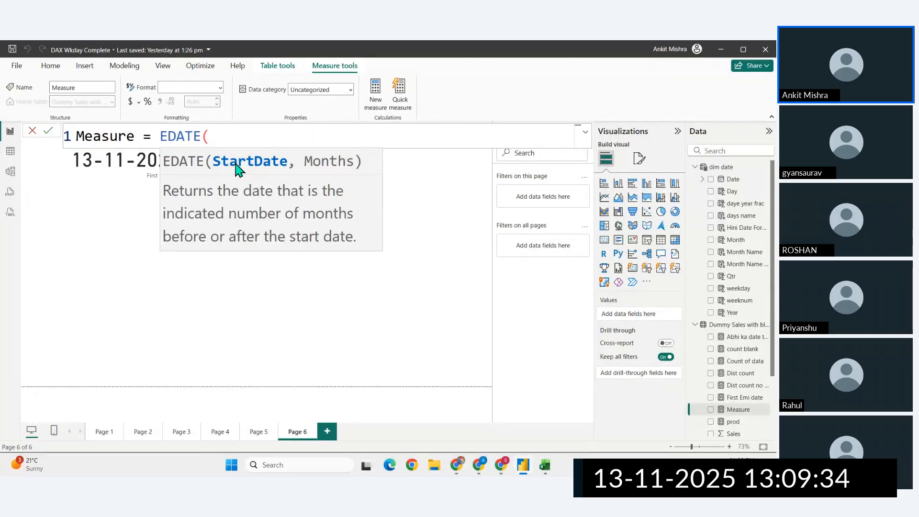
pyautogui.write('aaj')
pyautogui.press('BackSpace')
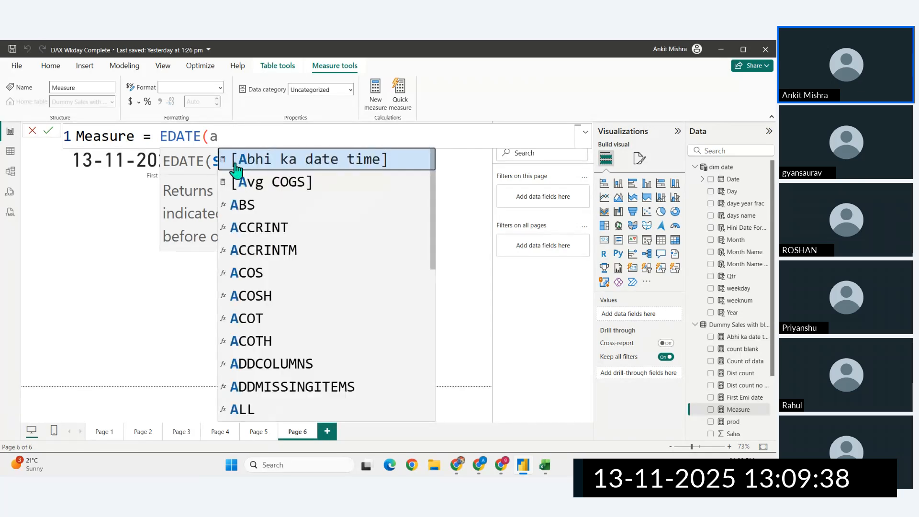
pyautogui.click(235, 161)
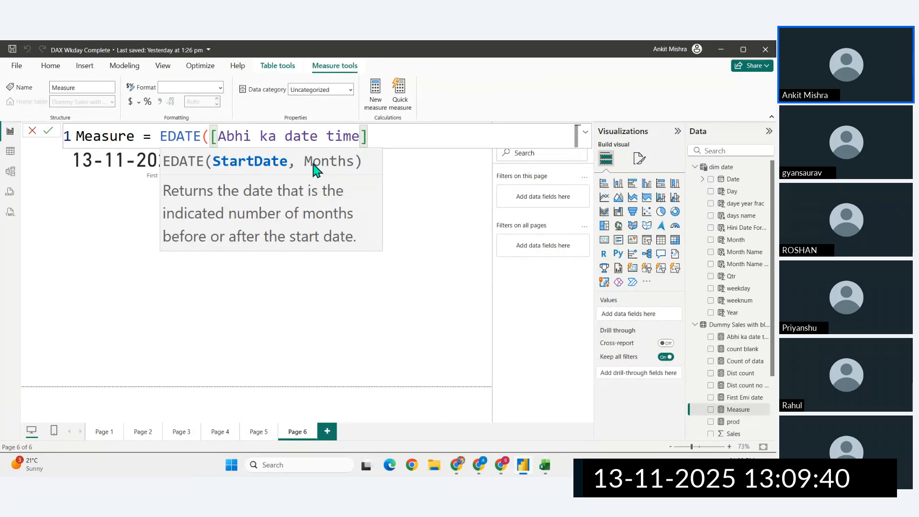
pyautogui.press('BackSpace')
pyautogui.press('BackSpace')
pyautogui.press('BackSpace')
pyautogui.press('BackSpace')
pyautogui.press('BackSpace')
pyautogui.press('BackSpace')
pyautogui.press('BackSpace')
pyautogui.press('BackSpace')
pyautogui.press('BackSpace')
pyautogui.press('BackSpace')
pyautogui.press('BackSpace')
pyautogui.press('BackSpace')
pyautogui.press('BackSpace')
pyautogui.press('BackSpace')
pyautogui.press('BackSpace')
pyautogui.press('BackSpace')
pyautogui.press('BackSpace')
pyautogui.press('BackSpace')
pyautogui.press('BackSpace')
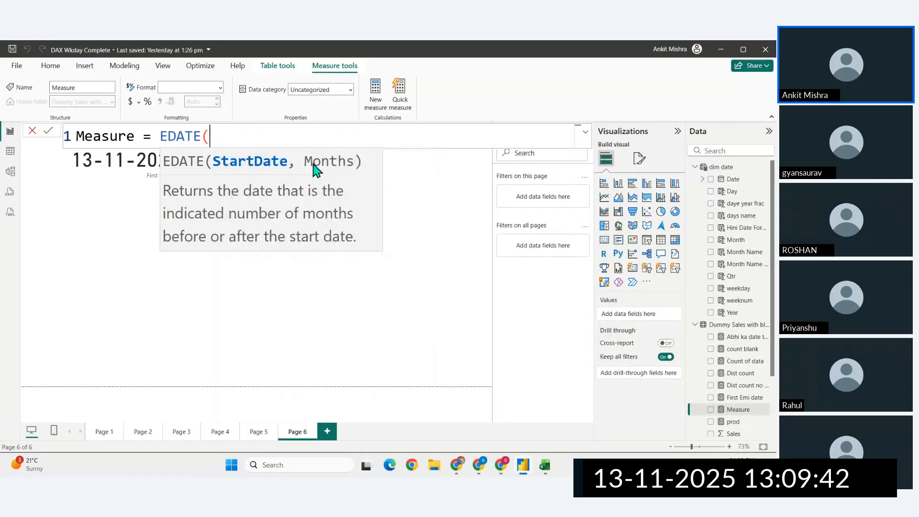
# - Complete the new measure's formula as EDATE([First Emi date],1) and commit it
pyautogui.write('fir')
pyautogui.press('Tab')
pyautogui.write(',')
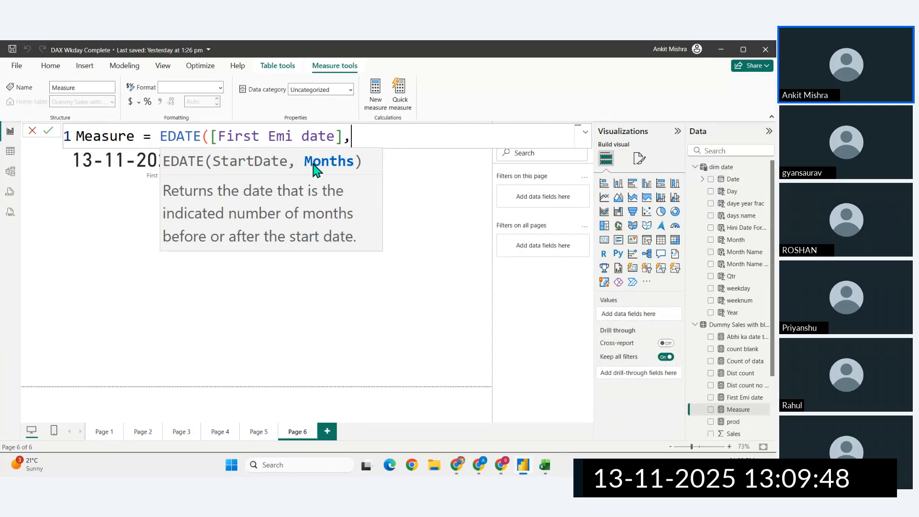
pyautogui.write('1)')
pyautogui.press('Return')
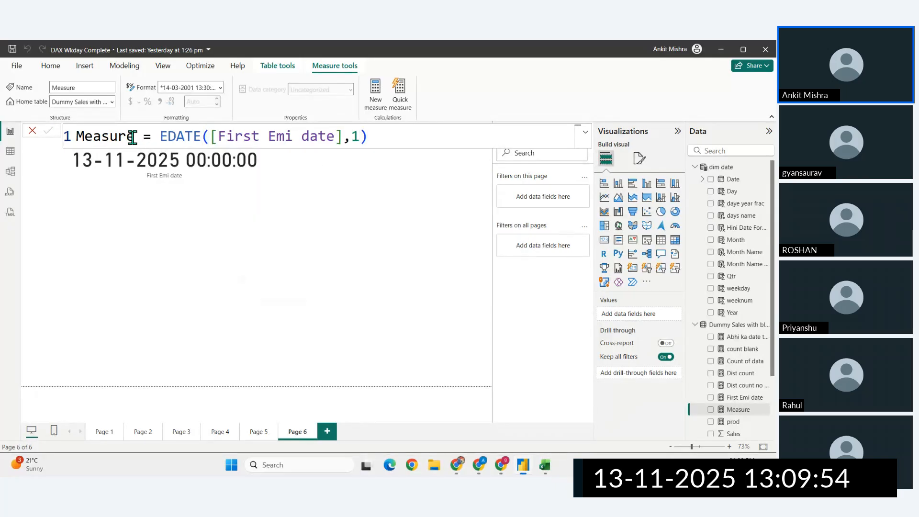
# - Rename the EDATE measure as Next Emi Date
pyautogui.doubleClick(90, 136)
pyautogui.press('BackSpace')
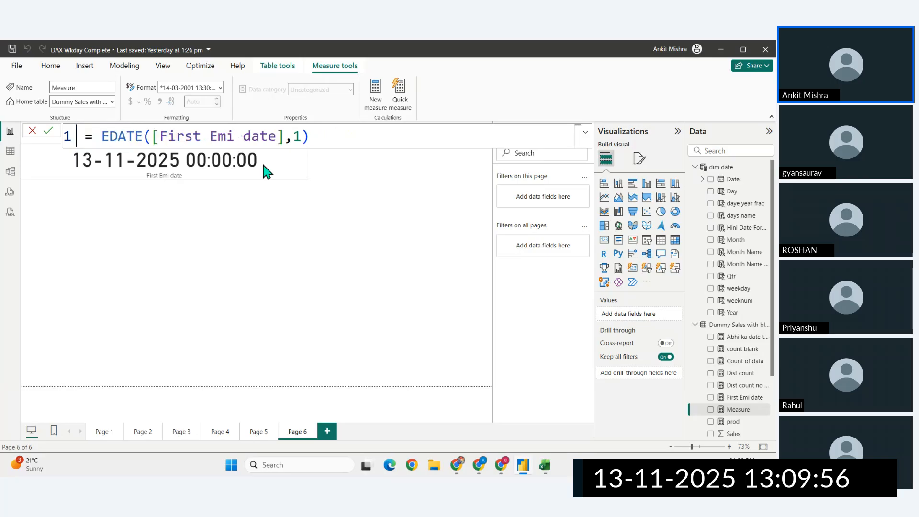
pyautogui.write('Next  ')
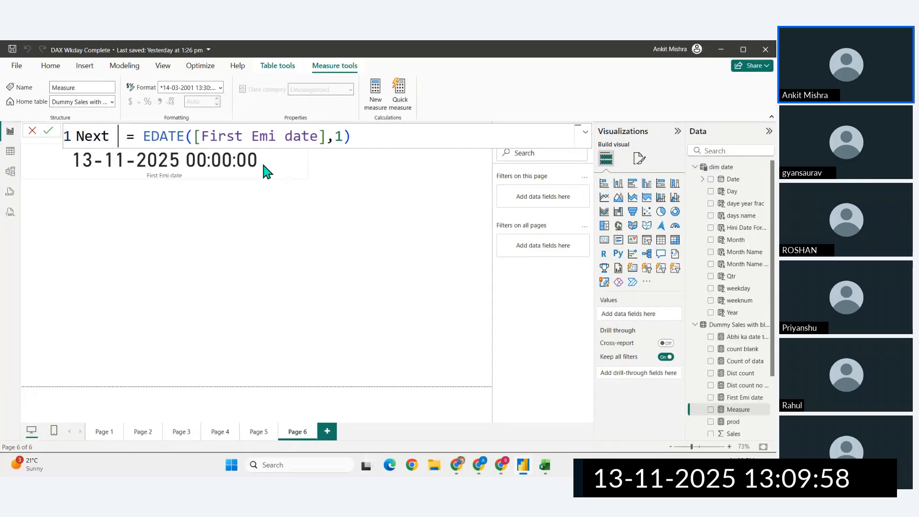
pyautogui.write('Emo')
pyautogui.press('BackSpace')
pyautogui.write('i Date')
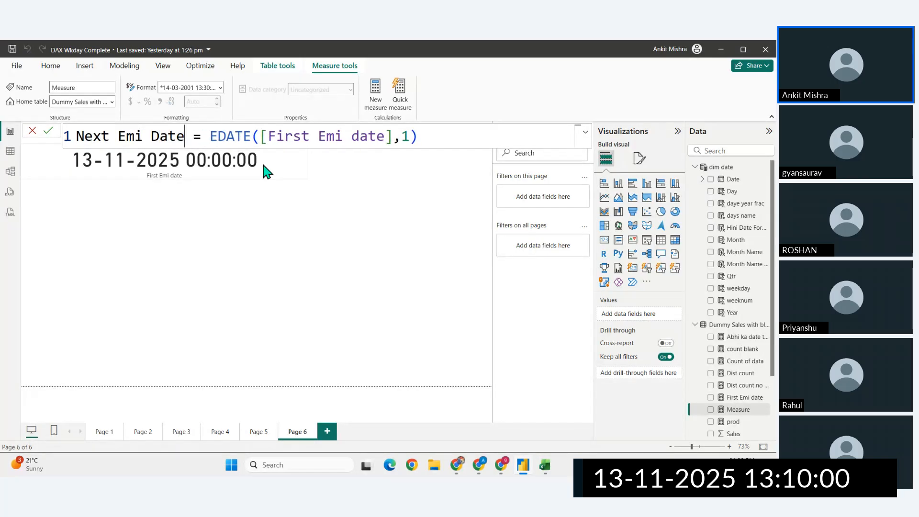
pyautogui.press('Return')
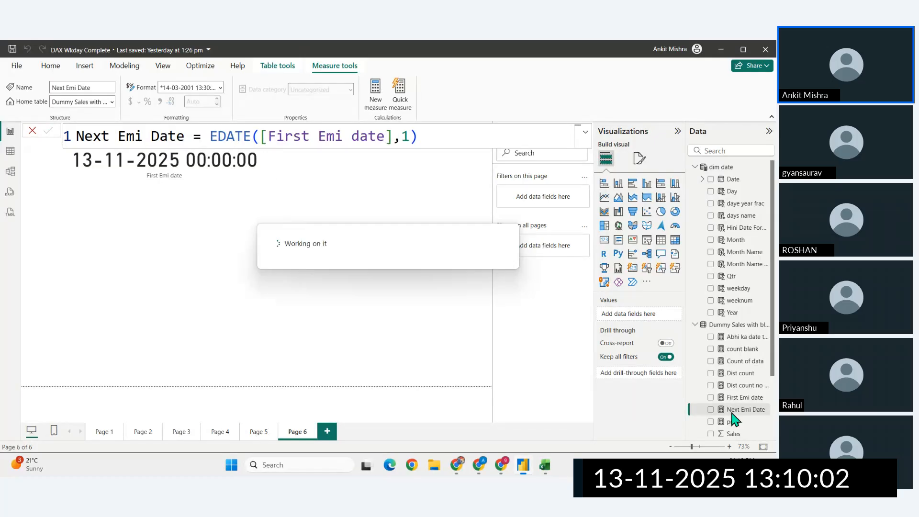
# - Show the Next Emi Date measure in a card below the First Emi date card
pyautogui.moveTo(740, 416); pyautogui.dragTo(225, 301)
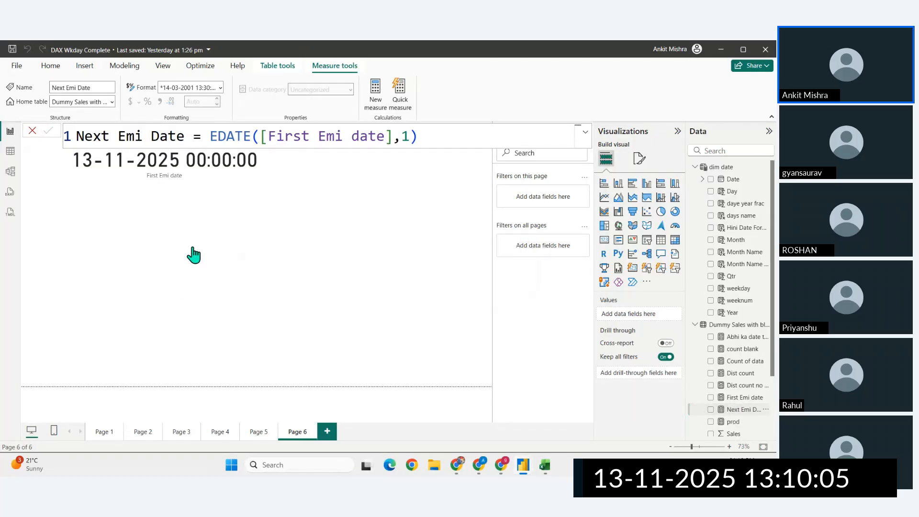
pyautogui.click(604, 240)
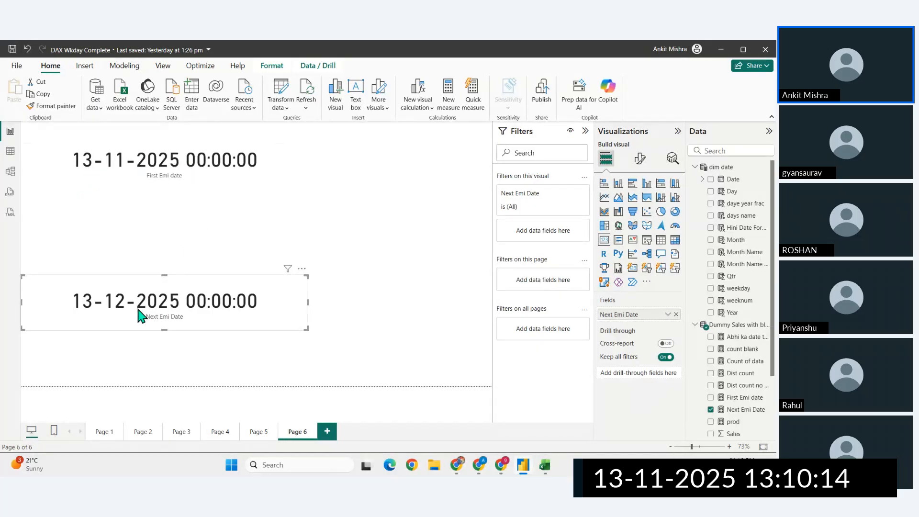
# - Change the months argument in the Next Emi Date measure's EDATE formula to 2 and commit it
pyautogui.click(745, 410)
pyautogui.click(411, 137)
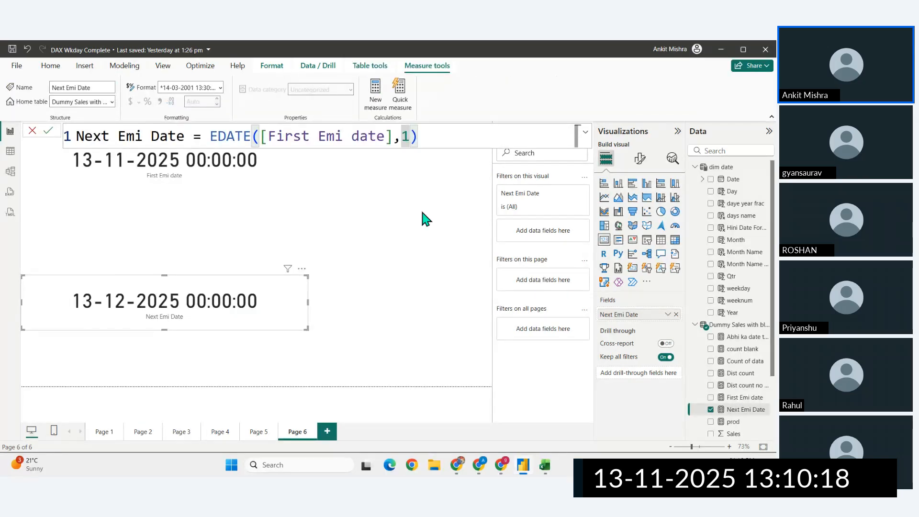
pyautogui.press('BackSpace')
pyautogui.write('2')
pyautogui.press('Return')
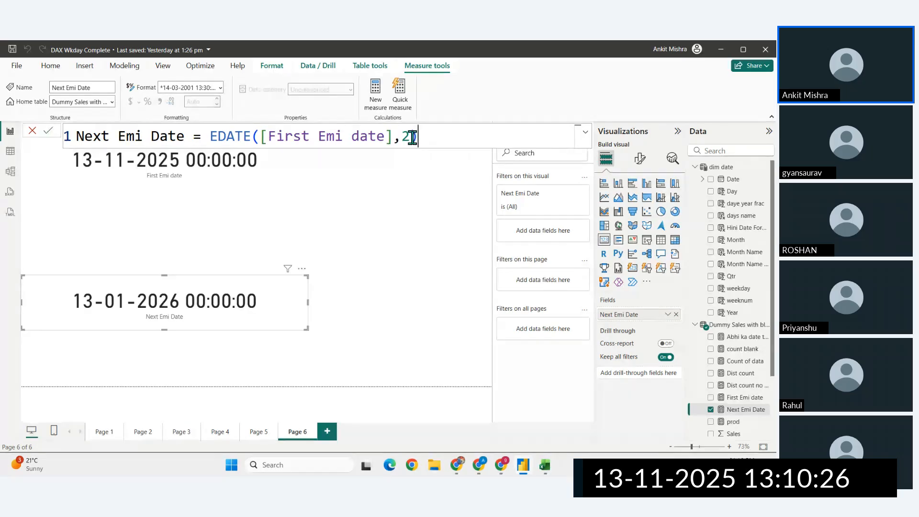
# - Check the EDATE description in the DAX date and time functions reference, and return to the report
pyautogui.moveTo(418, 136); pyautogui.dragTo(219, 141)
pyautogui.hotkey('alt', 'Tab')
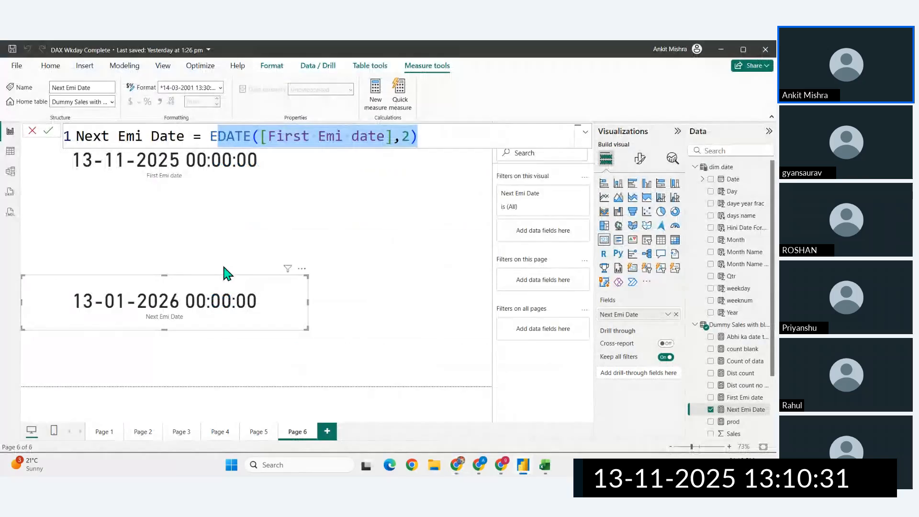
pyautogui.click(522, 465)
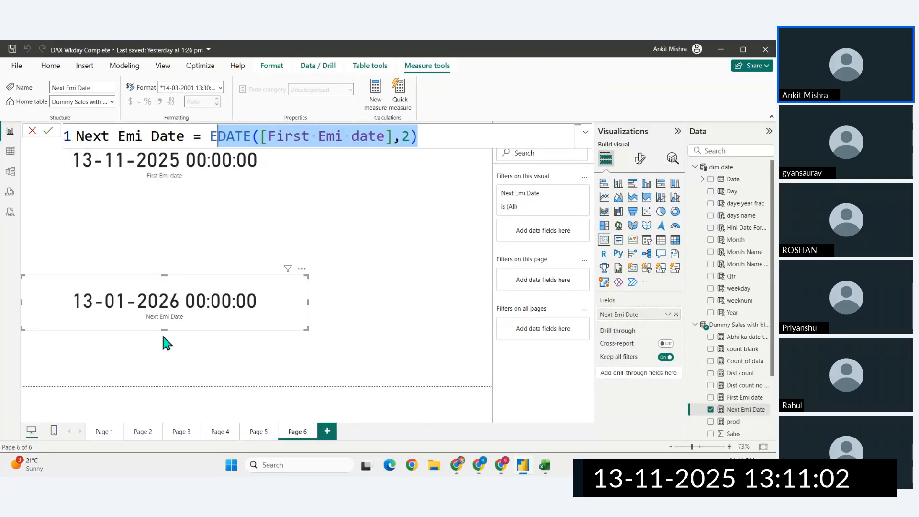
pyautogui.click(483, 465)
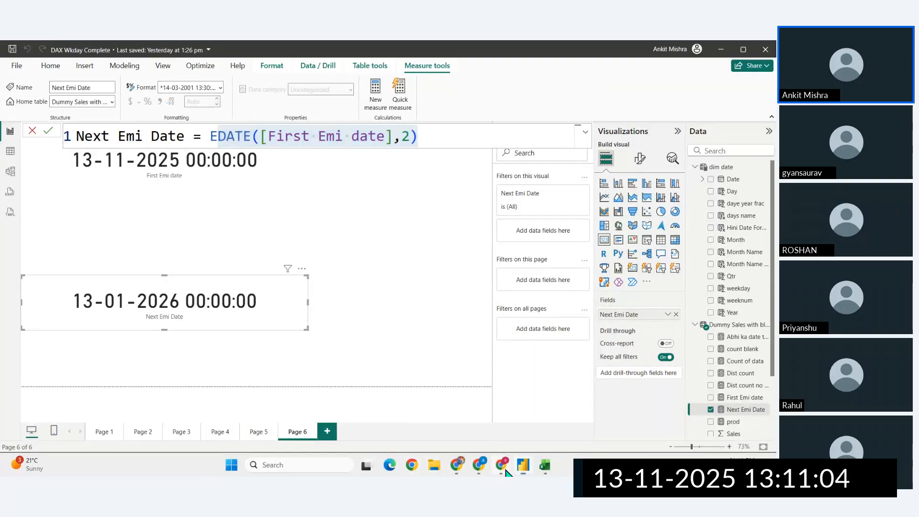
pyautogui.click(432, 412)
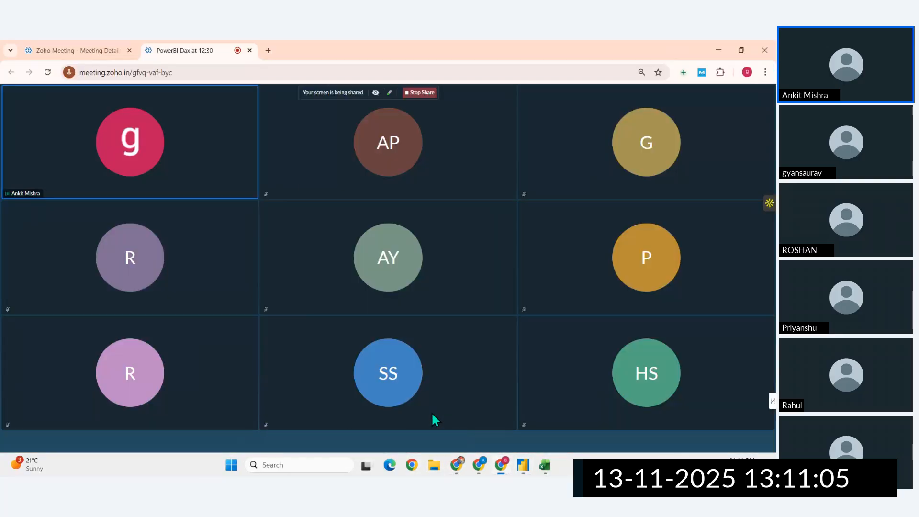
pyautogui.click(522, 464)
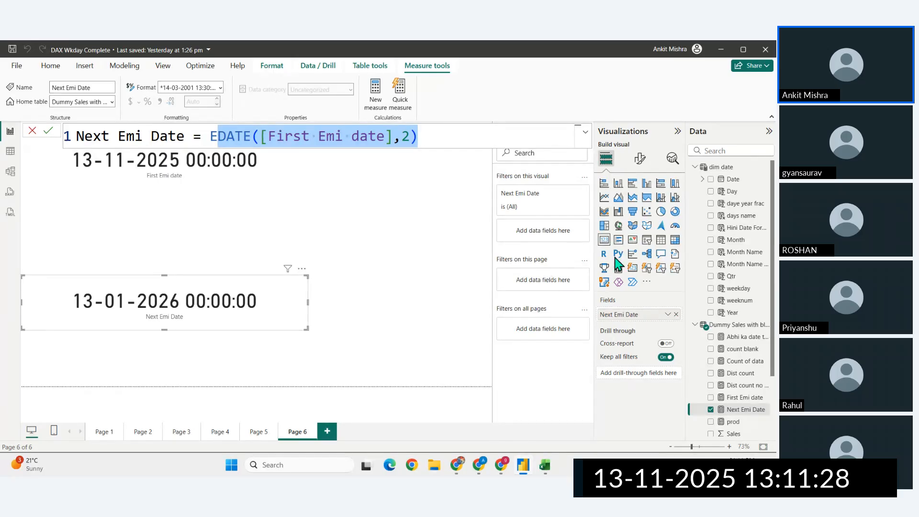
# - Create a new measure and name it After 5 month EMI date
pyautogui.click(378, 94)
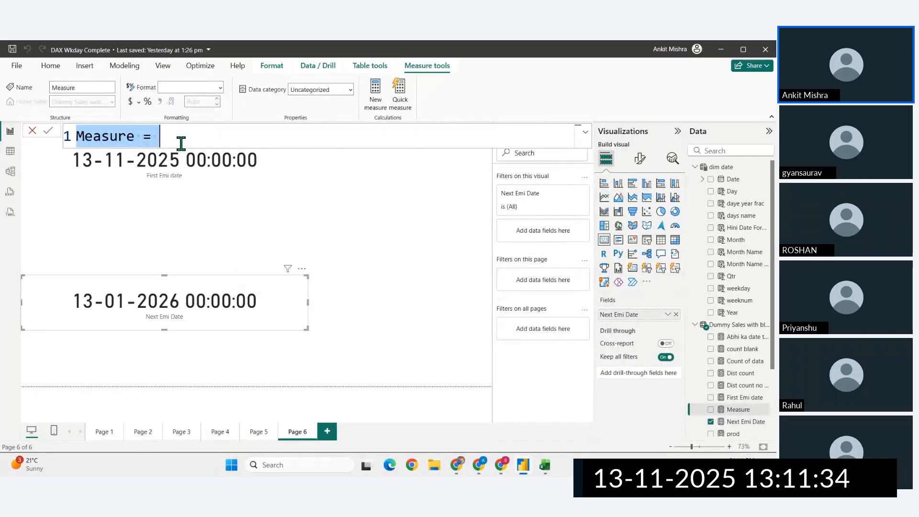
pyautogui.moveTo(134, 138); pyautogui.dragTo(86, 138)
pyautogui.press('BackSpace')
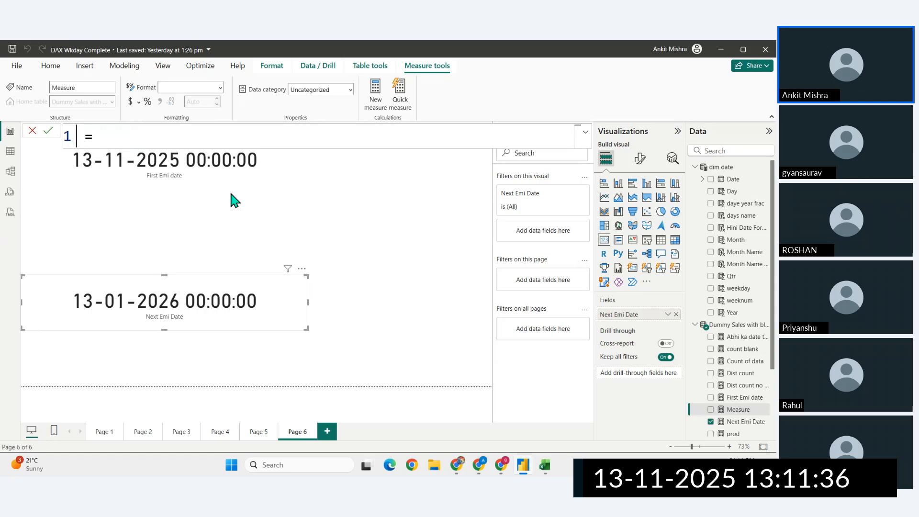
pyautogui.write('After 5 ')
pyautogui.write('month EMO')
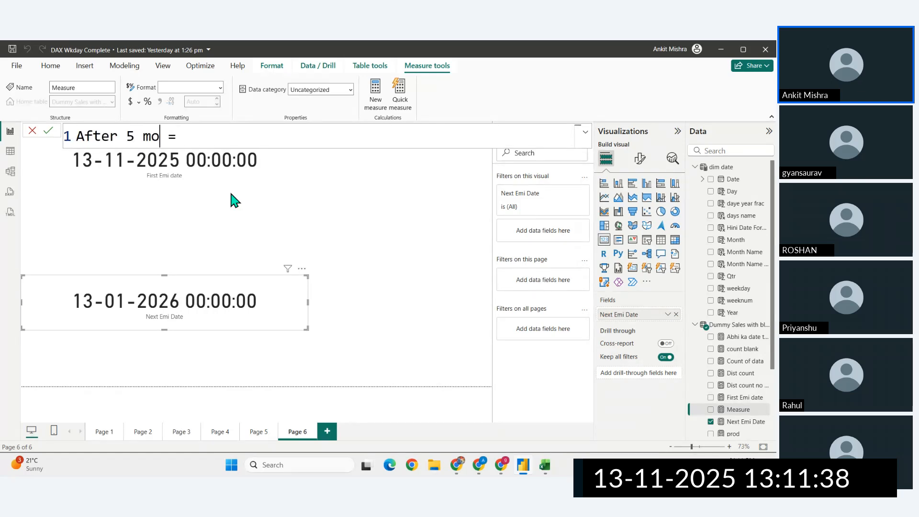
pyautogui.press('BackSpace')
pyautogui.write('I data')
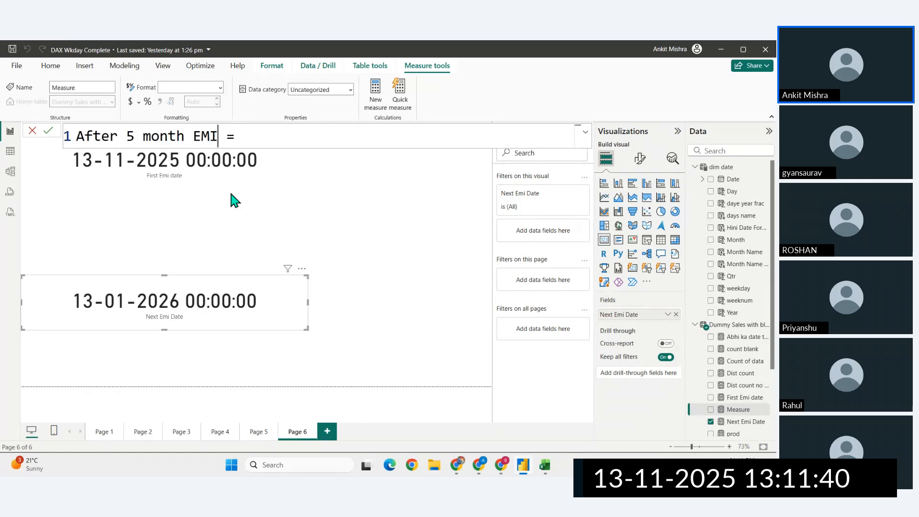
pyautogui.press('BackSpace')
pyautogui.write('e')
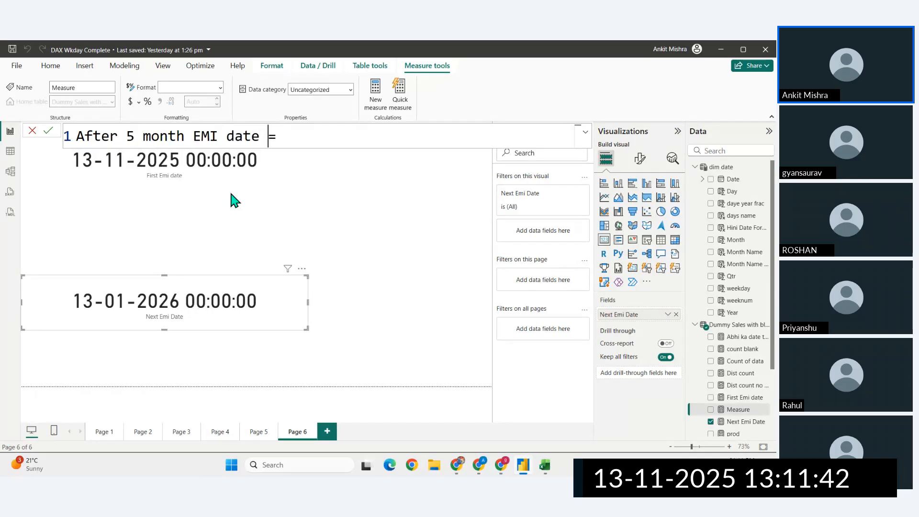
# - Define the After 5 month EMI date measure as EOMONTH([First Emi date],5) and commit it
pyautogui.press('End')
pyautogui.write('eom')
pyautogui.press('Tab')
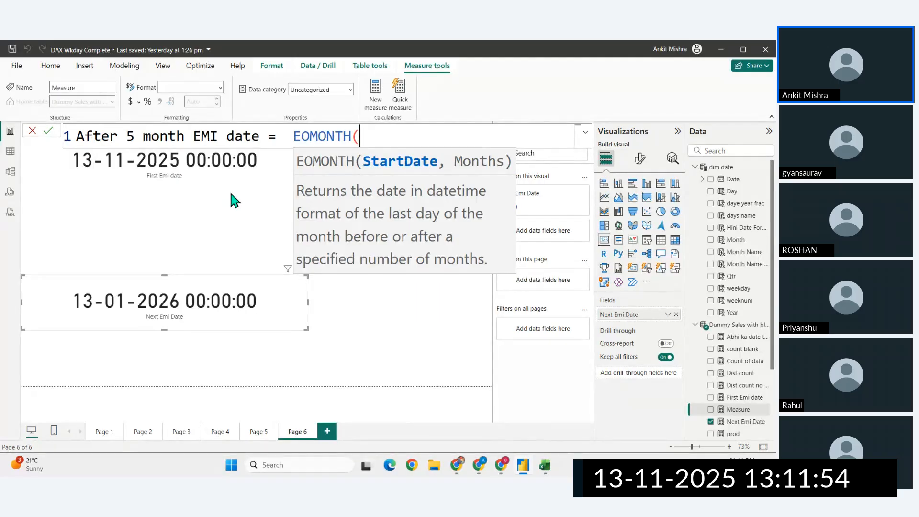
pyautogui.write('F')
pyautogui.press('Tab')
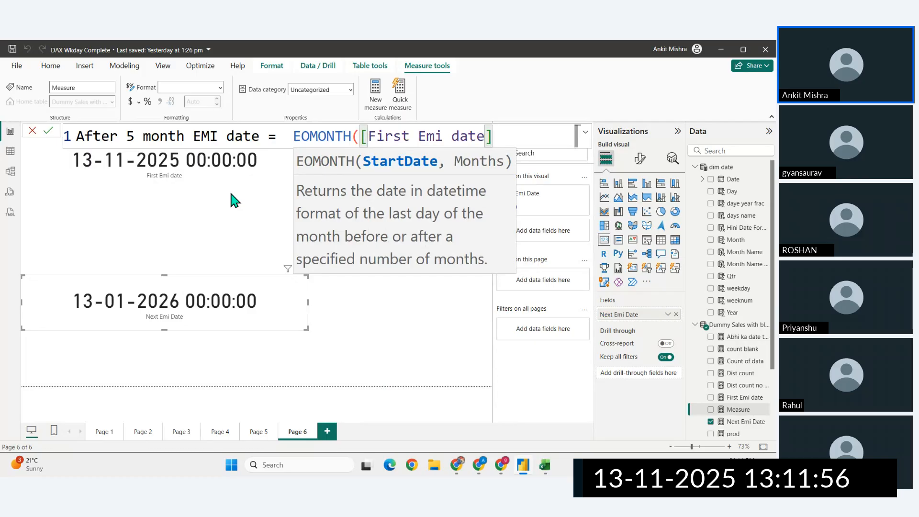
pyautogui.write(',5')
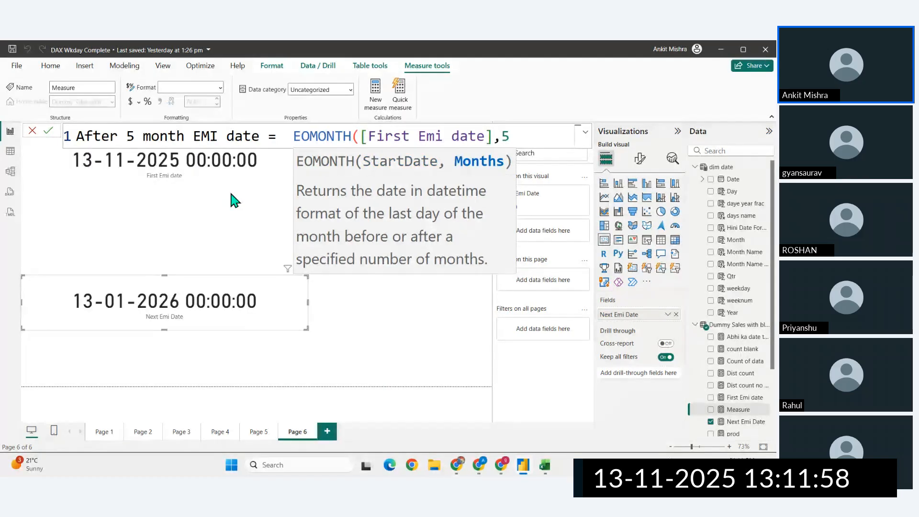
pyautogui.write(')')
pyautogui.press('Return')
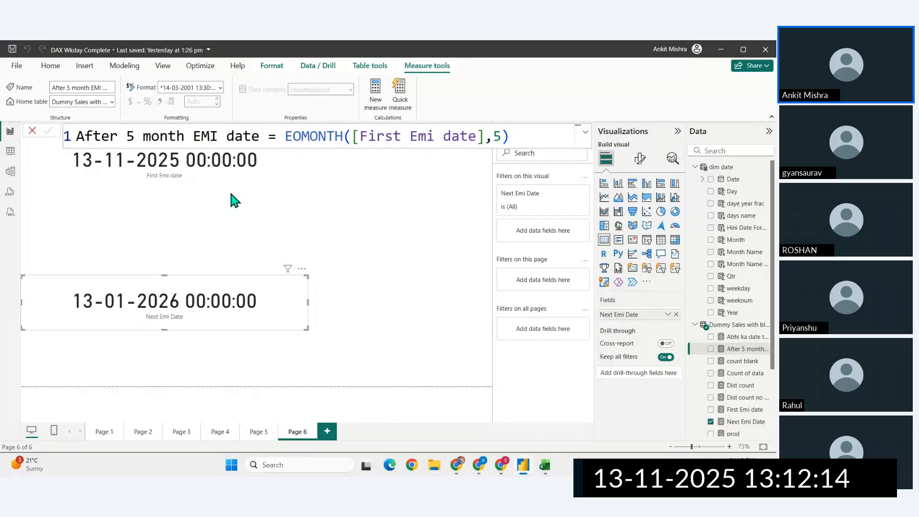
# - Show the After 5 month EMI date measure in a card, placed and sized beside the two EMI date cards
pyautogui.moveTo(741, 349); pyautogui.dragTo(382, 223)
pyautogui.moveTo(426, 254); pyautogui.dragTo(288, 237)
pyautogui.moveTo(351, 290); pyautogui.dragTo(452, 263)
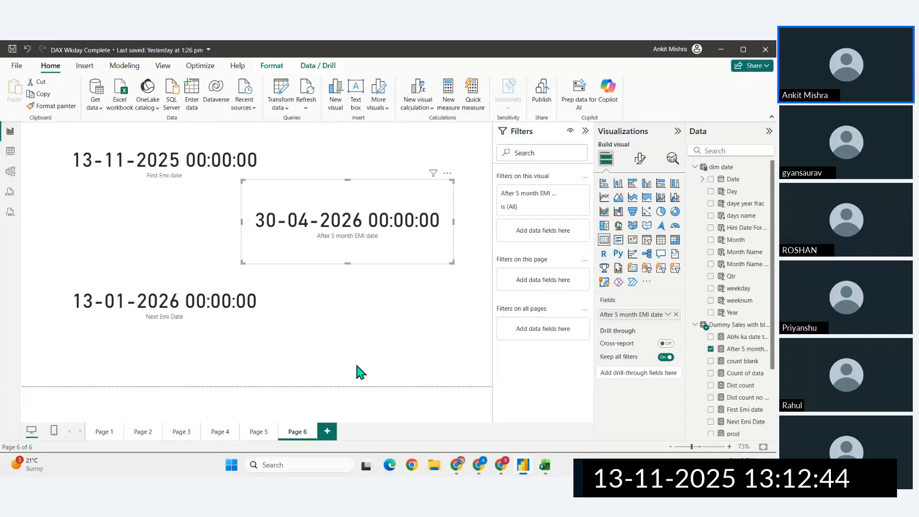
# - Look up the functions following EOMONTH, including NETWORKDAYS, in the online DAX reference, and return to the report
pyautogui.click(457, 470)
pyautogui.scroll(-5, 254, 254)
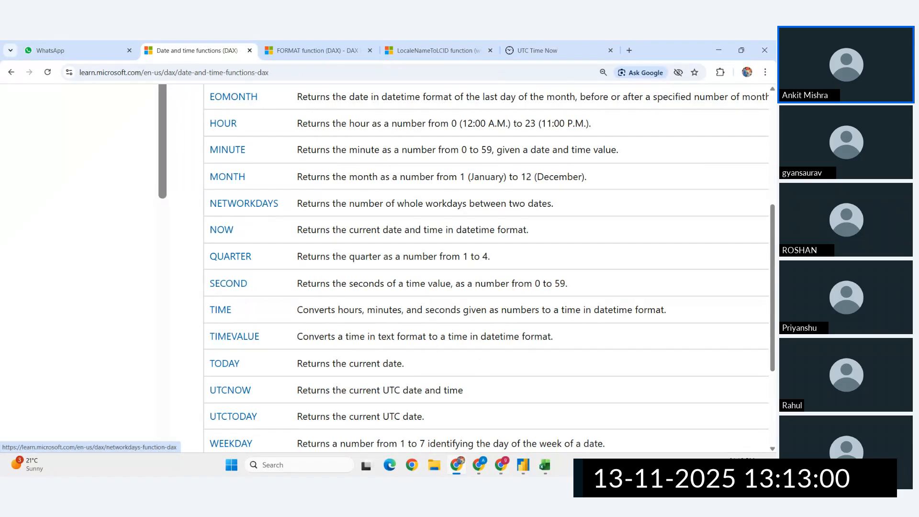
pyautogui.click(522, 465)
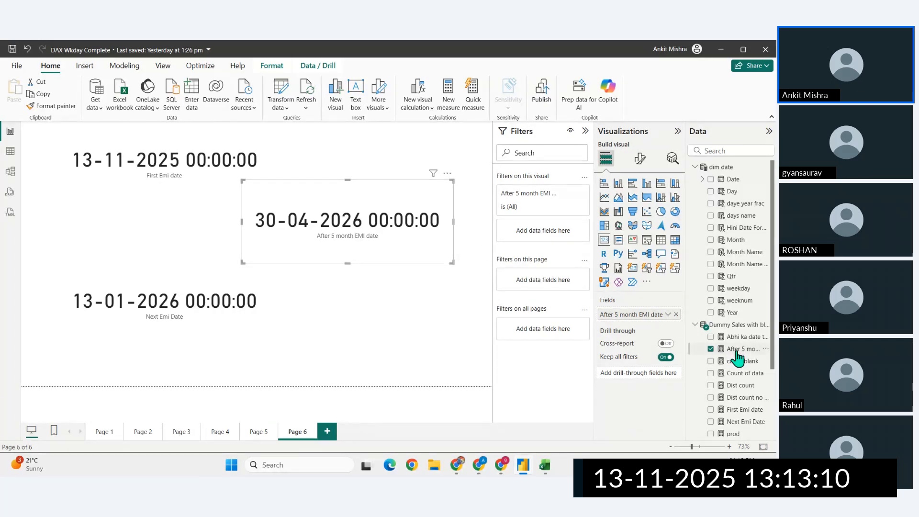
# - Create a new measure named with the person's first name followed by Joining Date
pyautogui.click(452, 103)
pyautogui.moveTo(135, 137); pyautogui.dragTo(77, 138)
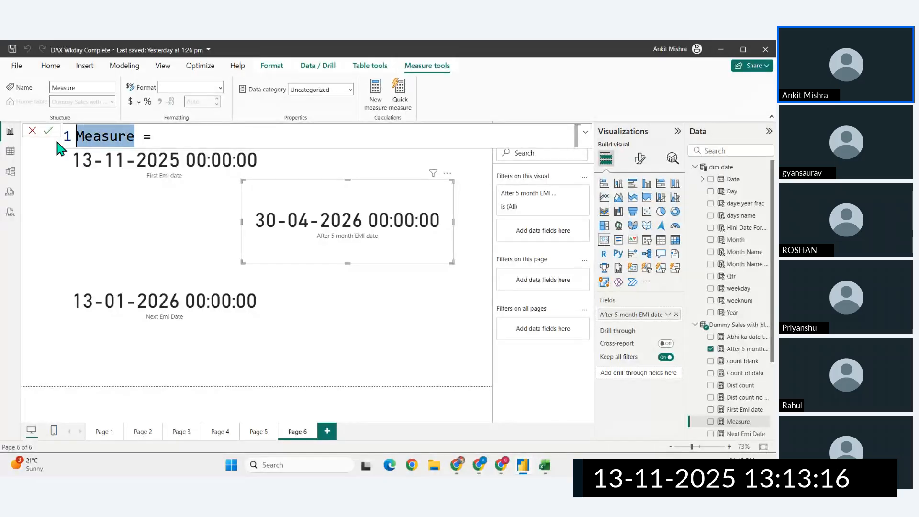
pyautogui.write('Prit')
pyautogui.press('BackSpace')
pyautogui.write('yanshu Joi')
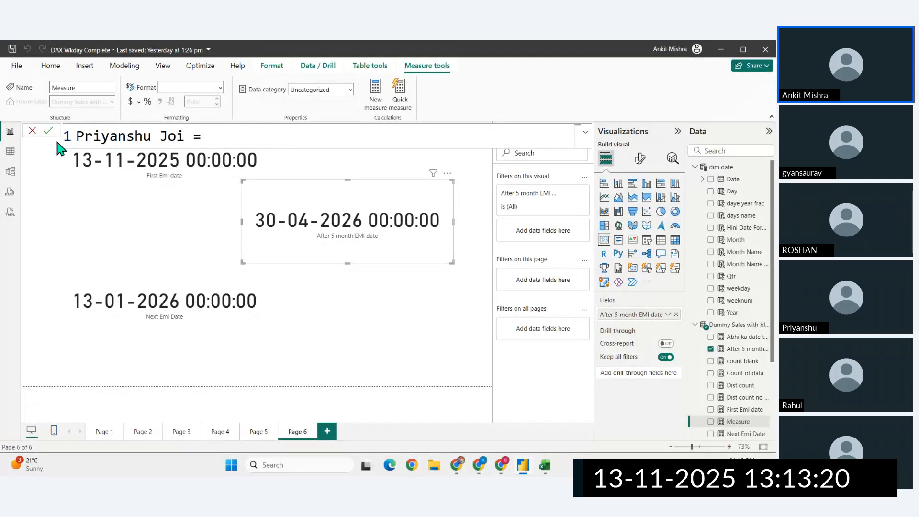
pyautogui.write('ning Date')
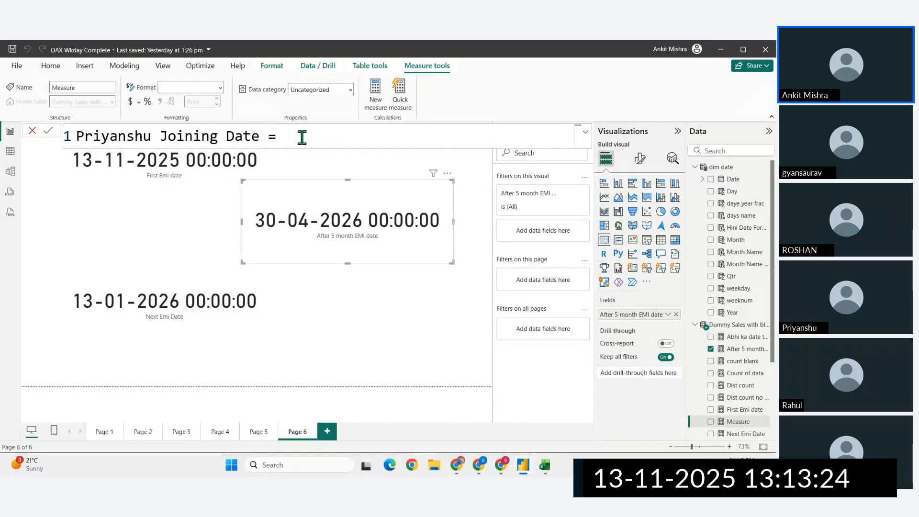
pyautogui.write('date')
# - Define the Joining Date measure as DATE(2025,1,1) and commit it
pyautogui.press('Tab')
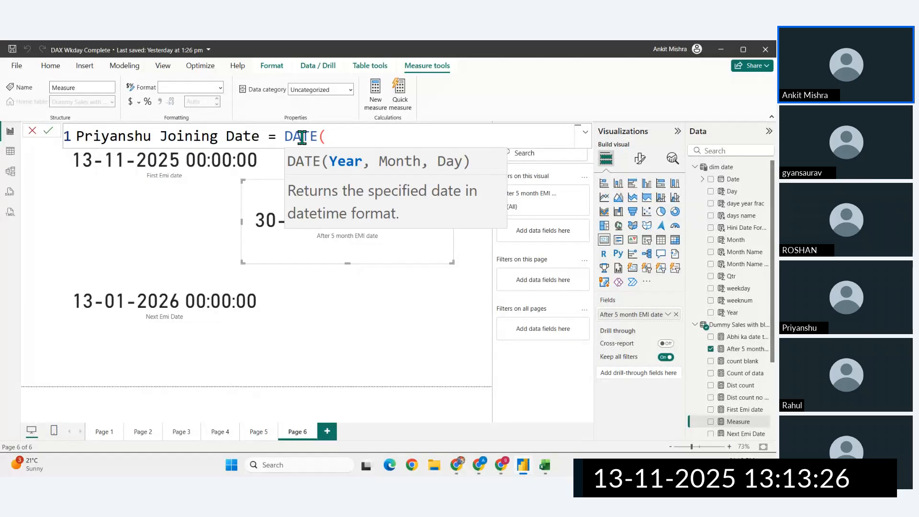
pyautogui.write('2025,')
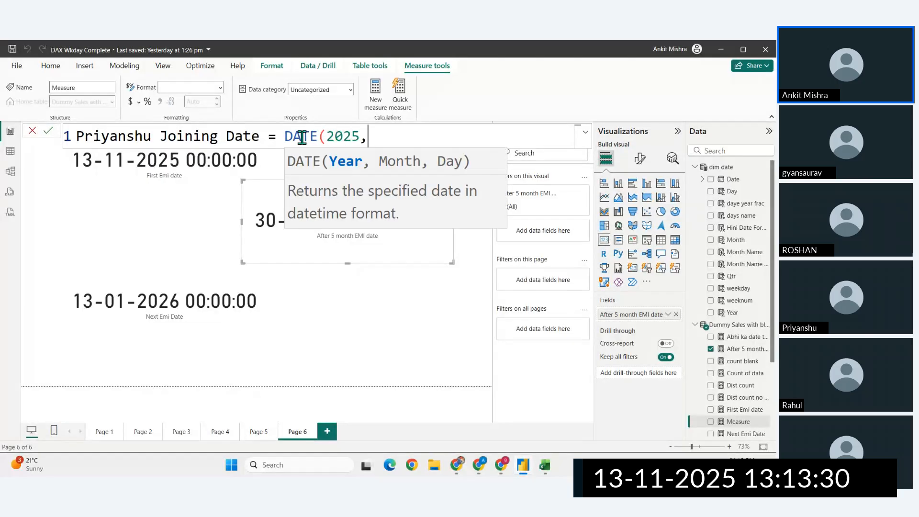
pyautogui.write('1,1)')
pyautogui.press('Return')
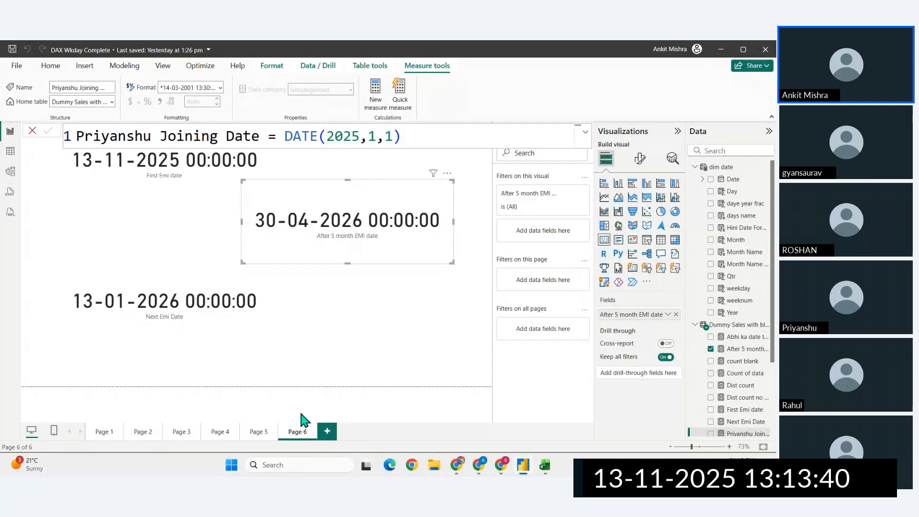
# - Add a new report page and start another measure there, clearing its default name
pyautogui.click(328, 431)
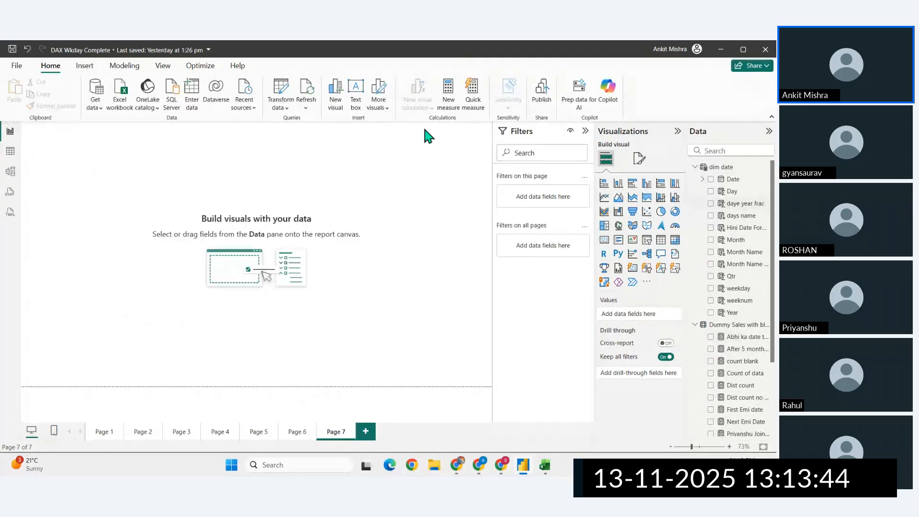
pyautogui.click(445, 103)
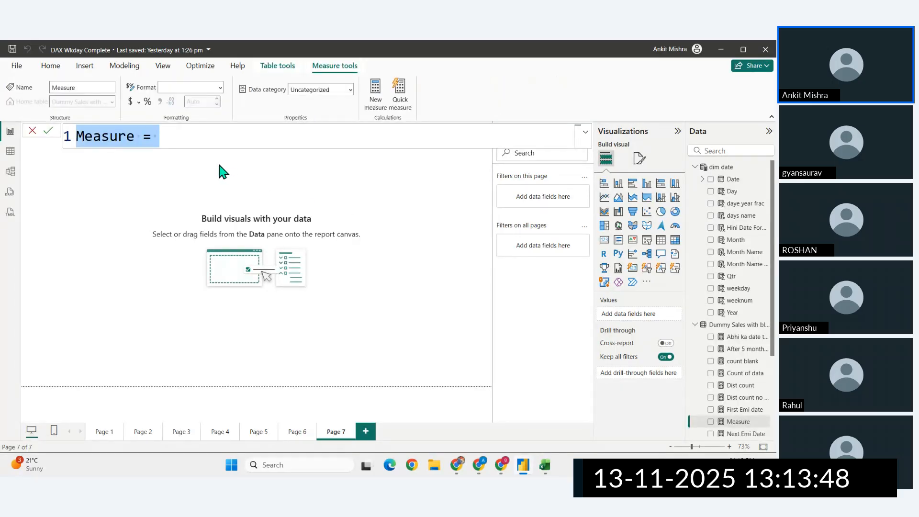
pyautogui.click(135, 138)
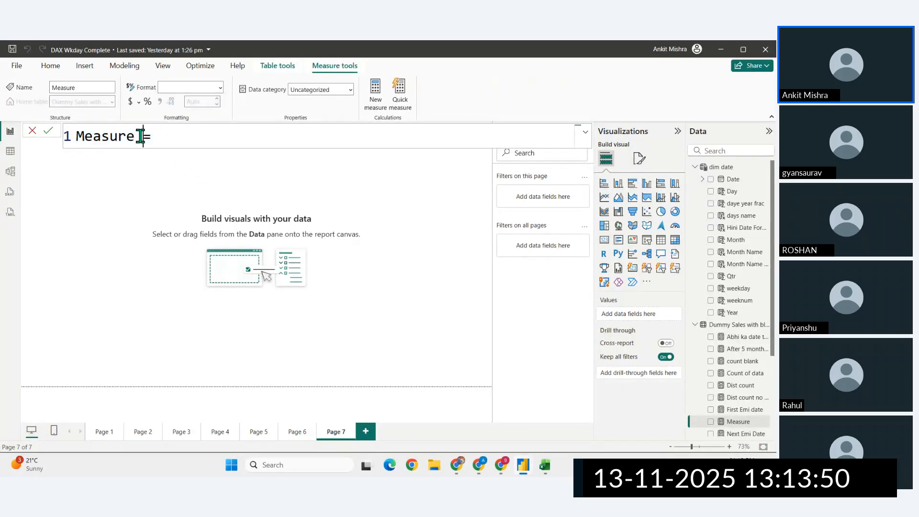
pyautogui.press('BackSpace')
pyautogui.press('BackSpace')
pyautogui.press('BackSpace')
pyautogui.press('BackSpace')
pyautogui.press('BackSpace')
pyautogui.press('BackSpace')
pyautogui.press('BackSpace')
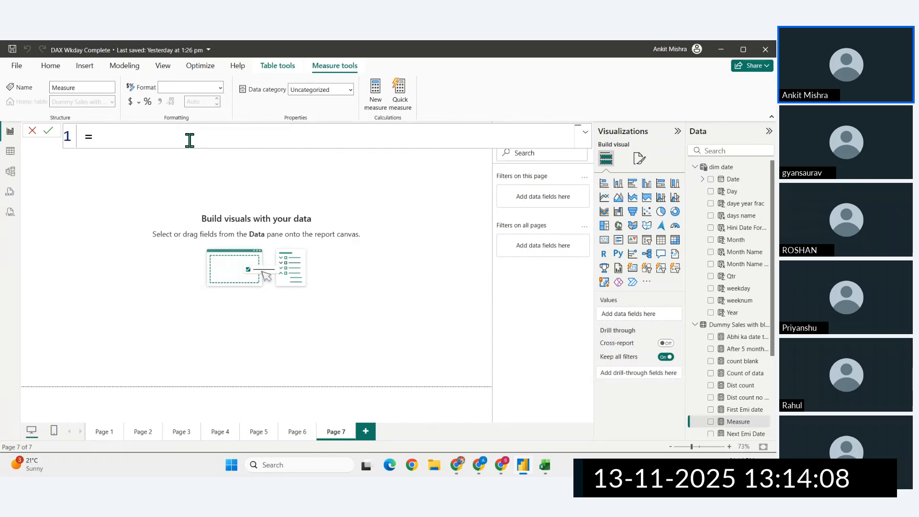
# - Name the new measure with the person's first name followed by NetWorking Day
pyautogui.write('Priyanshu ')
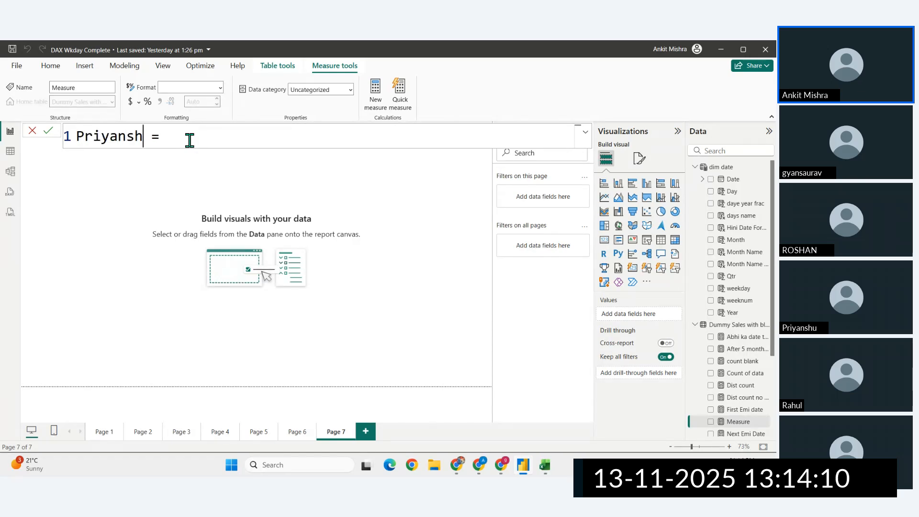
pyautogui.write('NetWorkin')
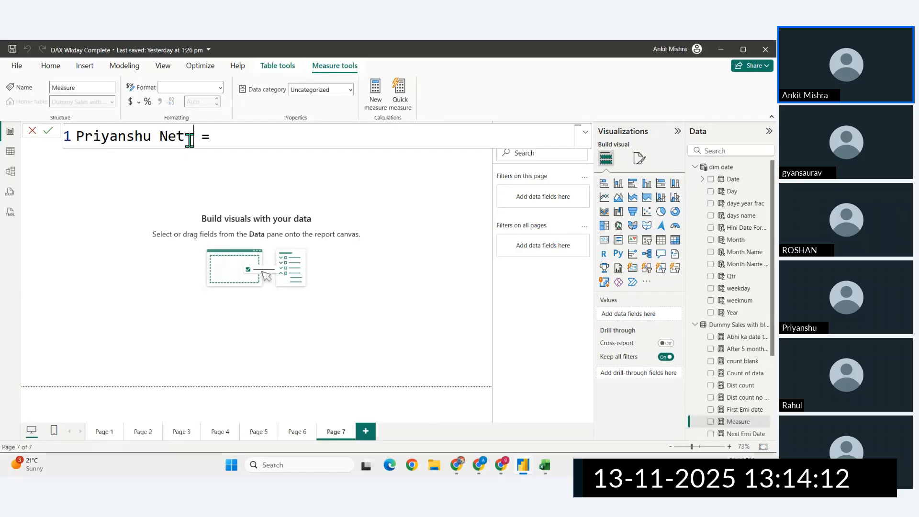
pyautogui.write('g Date')
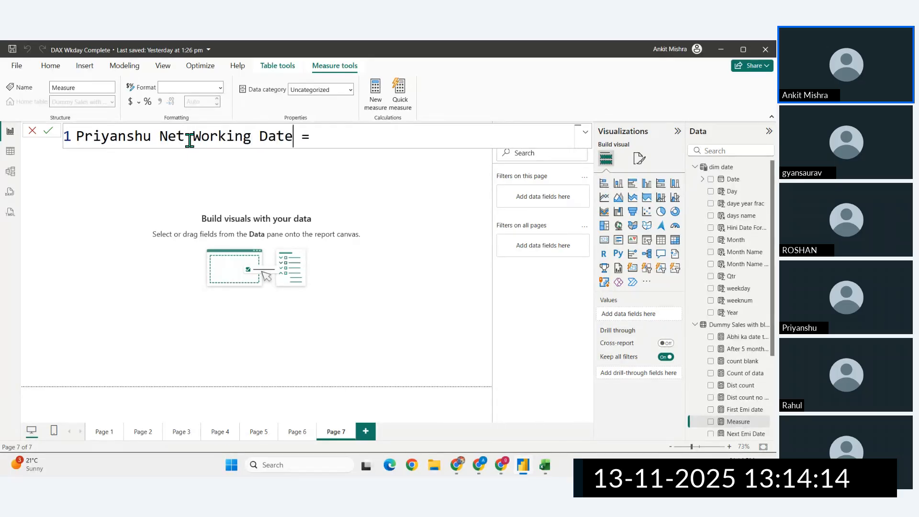
pyautogui.click(186, 138)
pyautogui.click(286, 139)
pyautogui.press('Delete')
pyautogui.press('BackSpace')
pyautogui.write('y')
pyautogui.click(190, 138)
pyautogui.press('BackSpace')
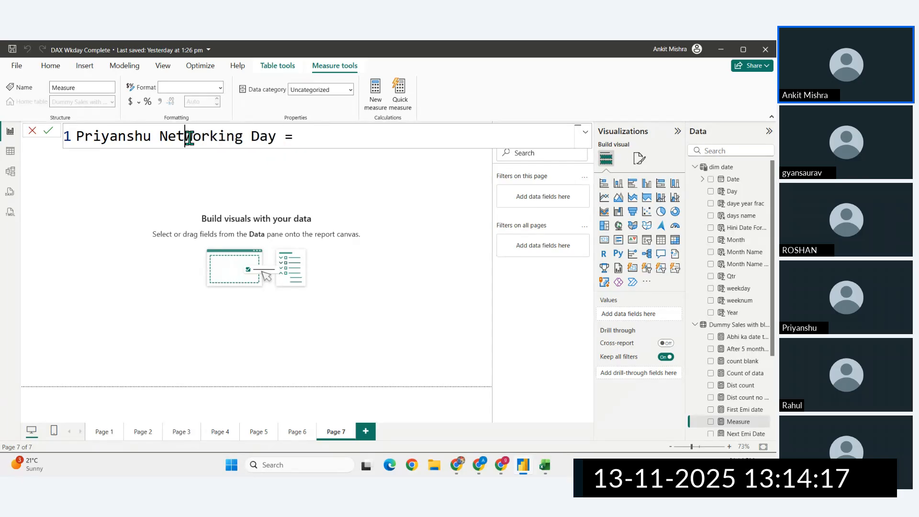
# - Begin the measure's formula with NETWORKDAYS, using the person's Joining Date measure as the start date
pyautogui.click(339, 140)
pyautogui.write('newt')
pyautogui.press('BackSpace')
pyautogui.press('BackSpace')
pyautogui.write('t')
pyautogui.press('Tab')
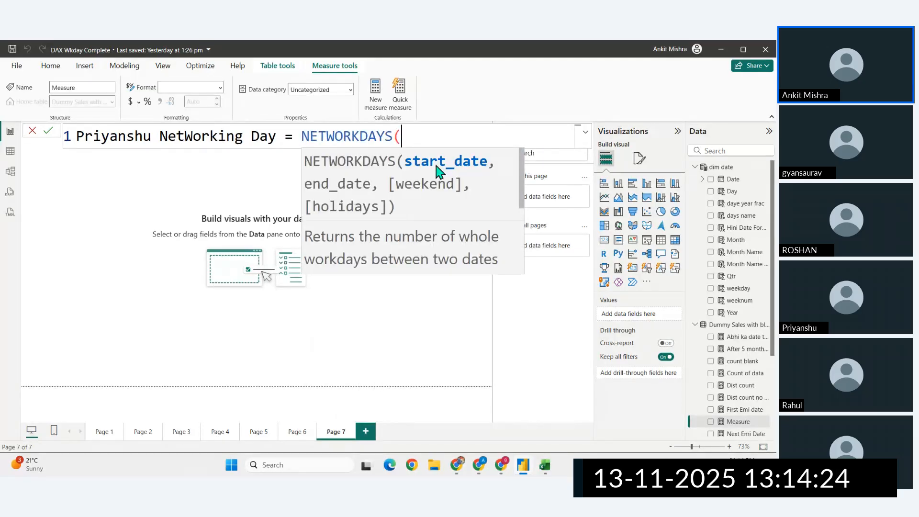
pyautogui.write('p')
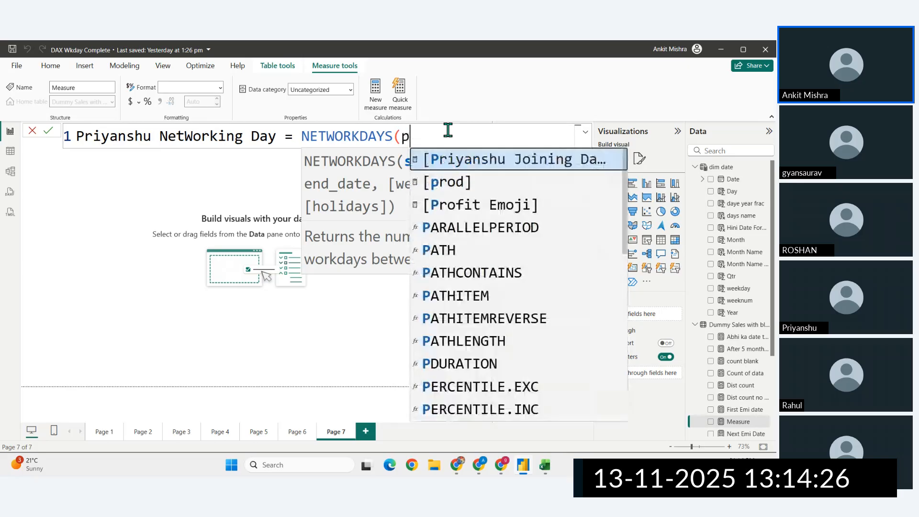
pyautogui.write('ri')
pyautogui.press('Tab')
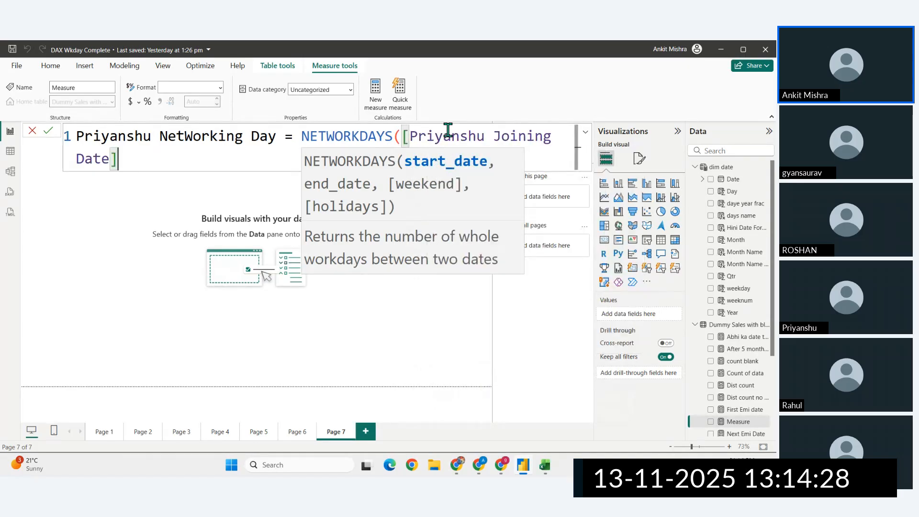
# - Supply TODAY() as the NETWORKDAYS end date and begin the weekend argument
pyautogui.write(',')
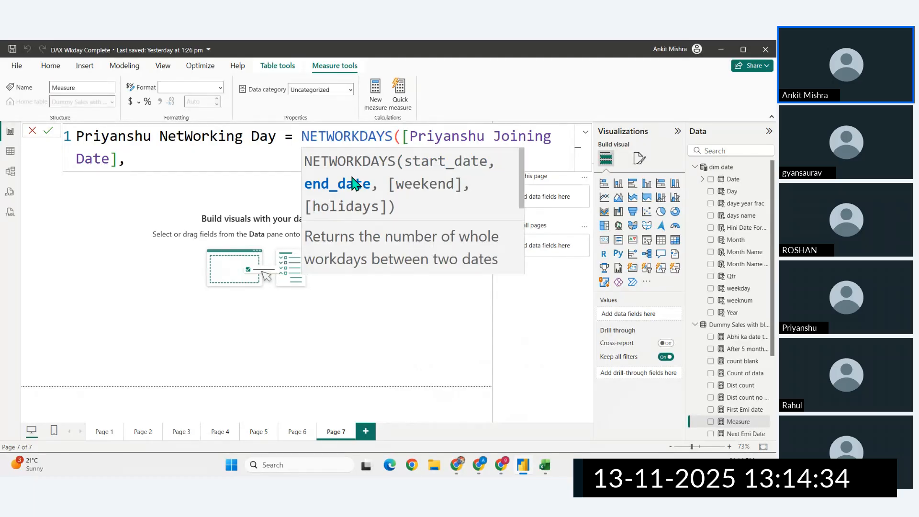
pyautogui.write('today()')
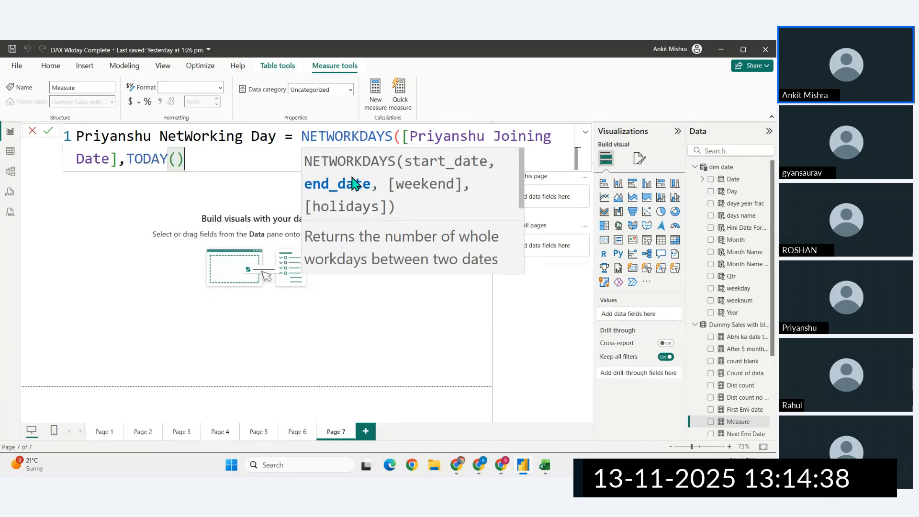
pyautogui.write(',')
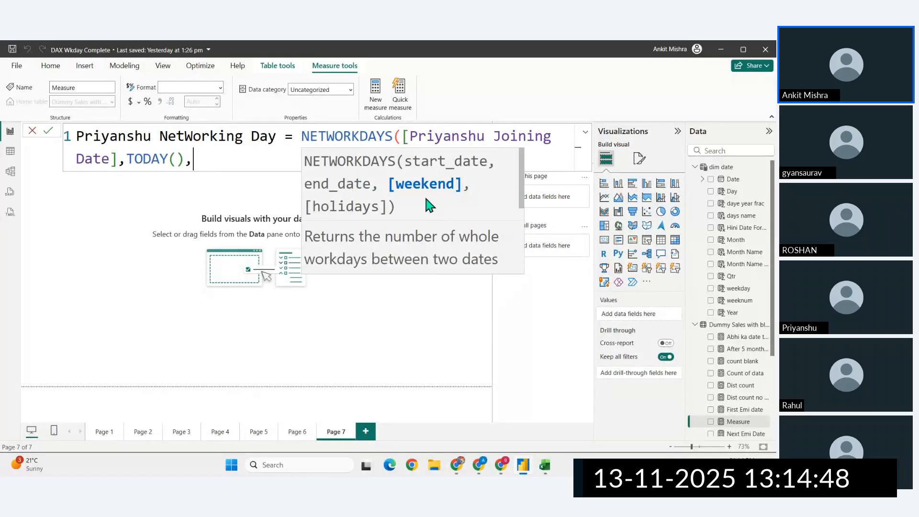
# - Switch to the browser and open the NETWORKDAYS reference page from the DAX date and time functions list
pyautogui.scroll(-3, 494, 205)
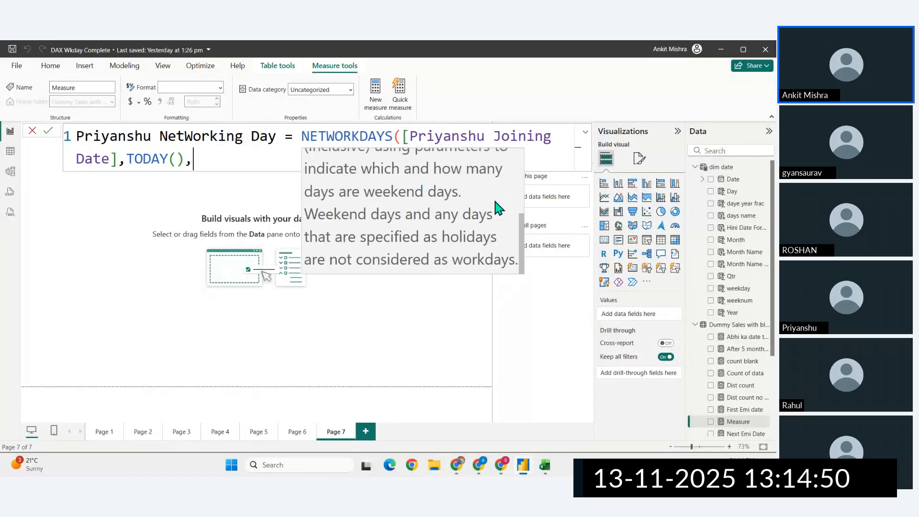
pyautogui.scroll(2, 496, 206)
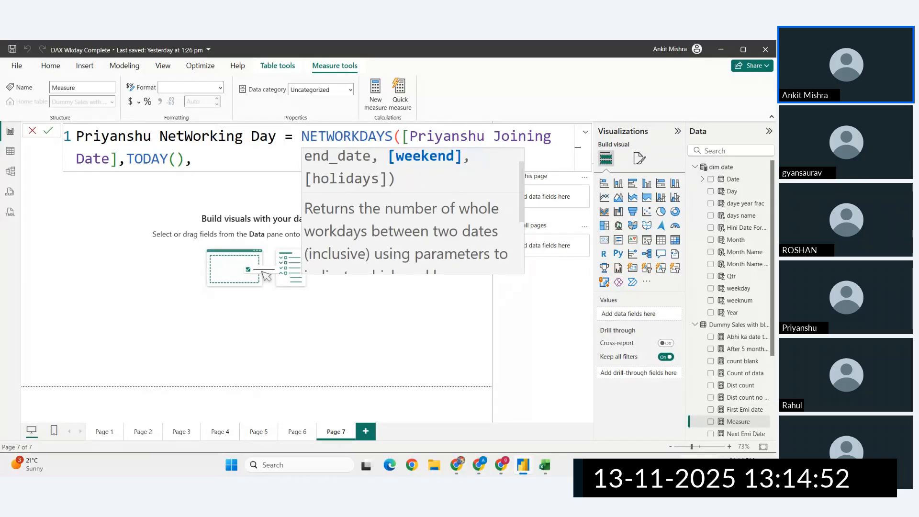
pyautogui.click(740, 463)
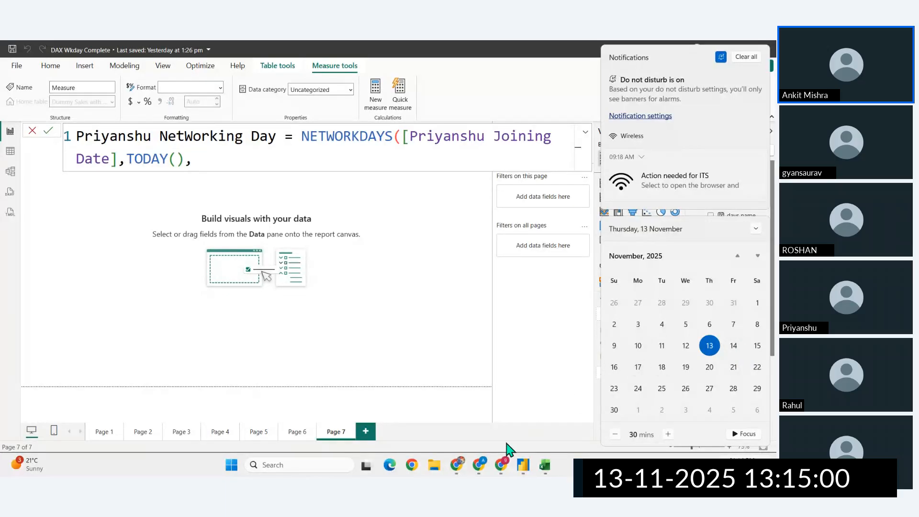
pyautogui.click(458, 464)
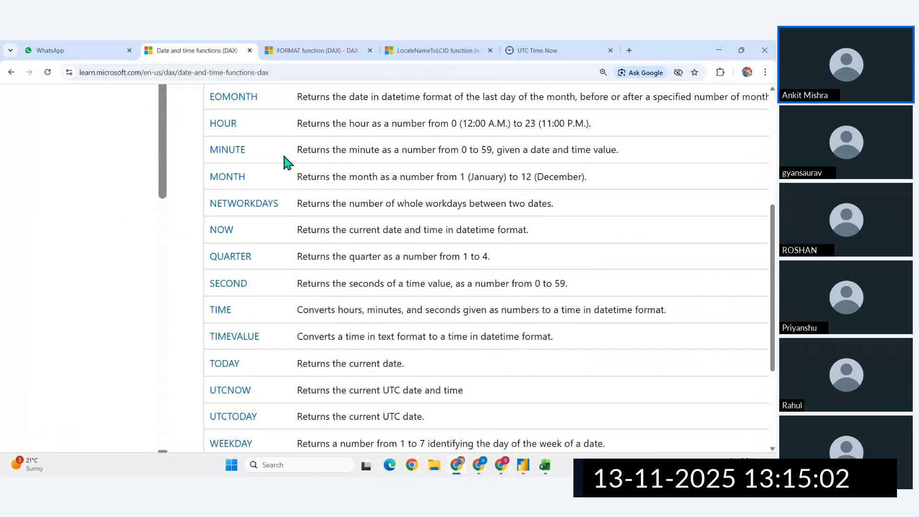
pyautogui.scroll(-1, 328, 332)
pyautogui.scroll(1, 284, 230)
pyautogui.click(265, 220)
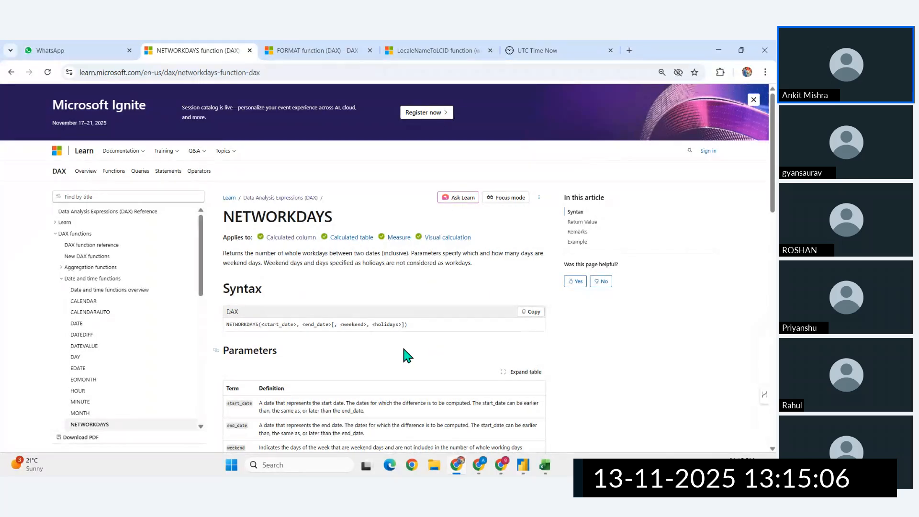
# - Examine the weekend parameter's number codes and the weekend days each one stands for
pyautogui.scroll(-5, 335, 287)
pyautogui.keyDown('ctrl'); pyautogui.scroll(6, 235, 179); pyautogui.keyUp('ctrl')
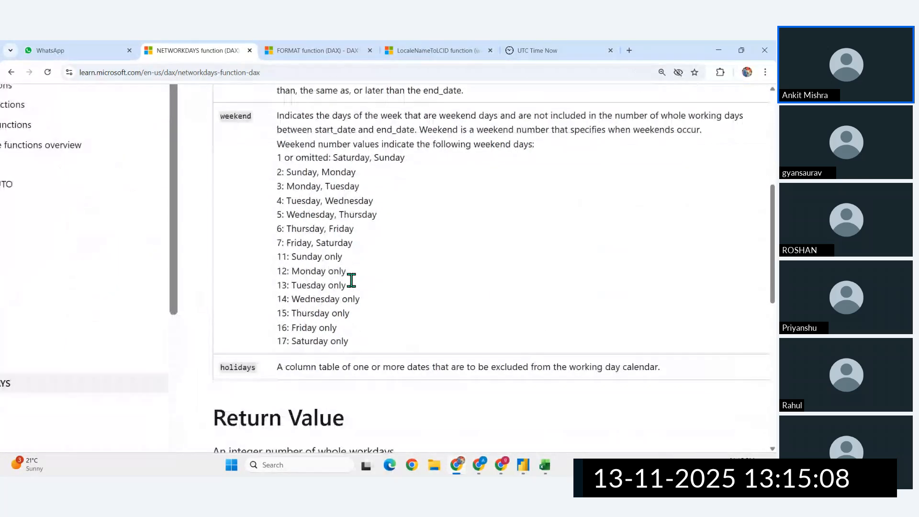
pyautogui.scroll(3, 332, 250)
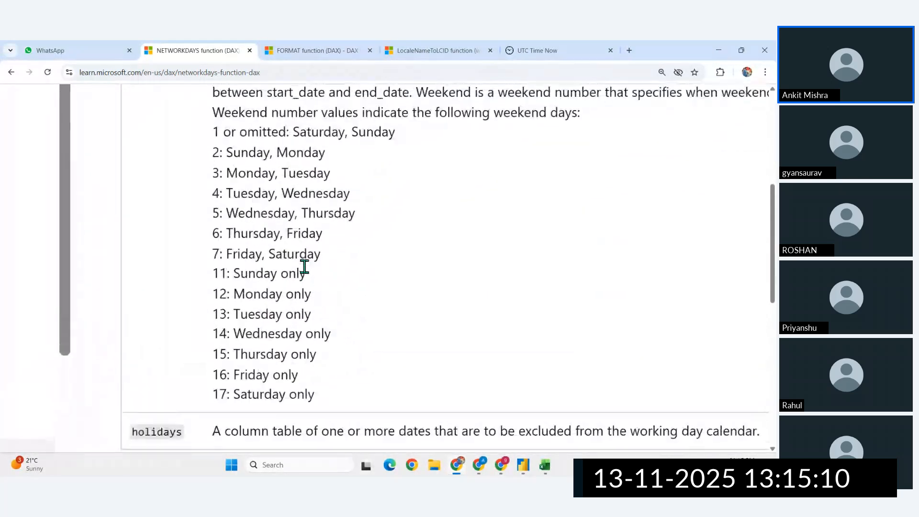
pyautogui.moveTo(213, 429); pyautogui.dragTo(263, 429)
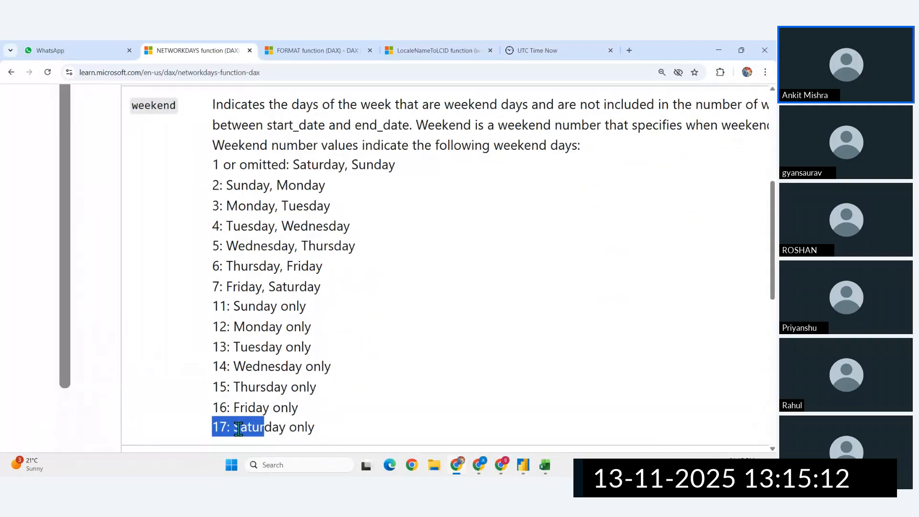
pyautogui.click(224, 429)
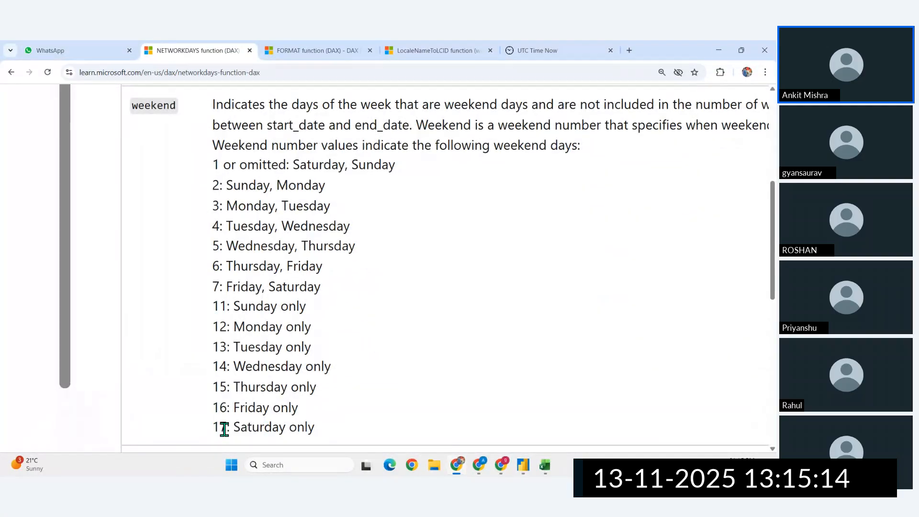
pyautogui.scroll(1, 280, 317)
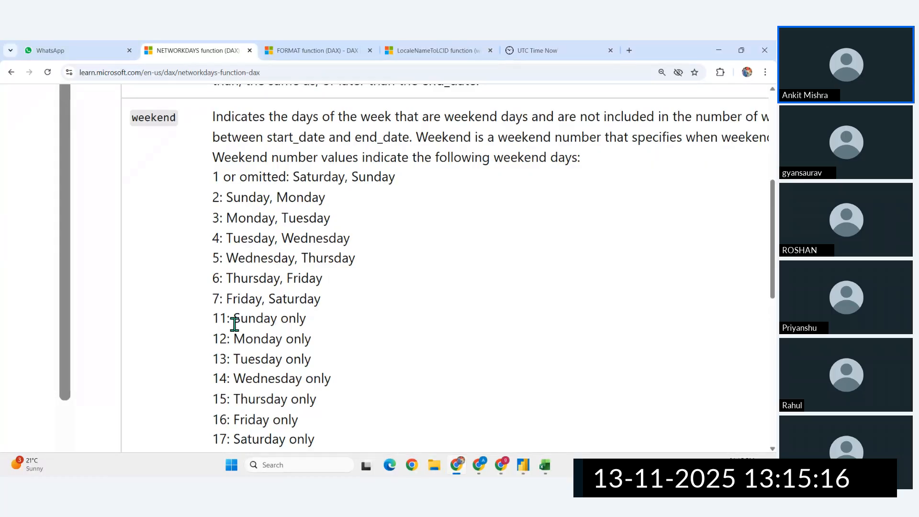
pyautogui.scroll(-1, 228, 302)
pyautogui.scroll(1, 228, 303)
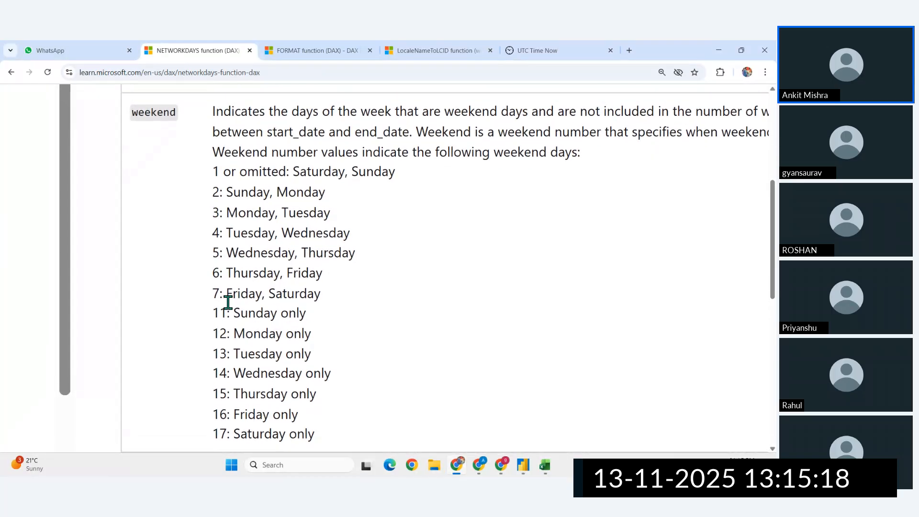
pyautogui.moveTo(213, 173); pyautogui.dragTo(231, 172)
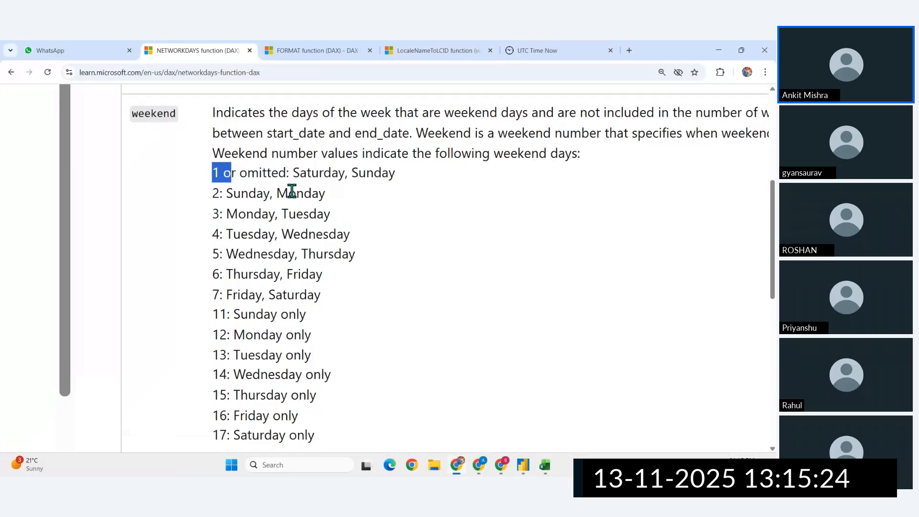
# - Switch back to Power BI, set the weekend argument to 1, close the NETWORKDAYS formula and commit the measure
pyautogui.click(523, 464)
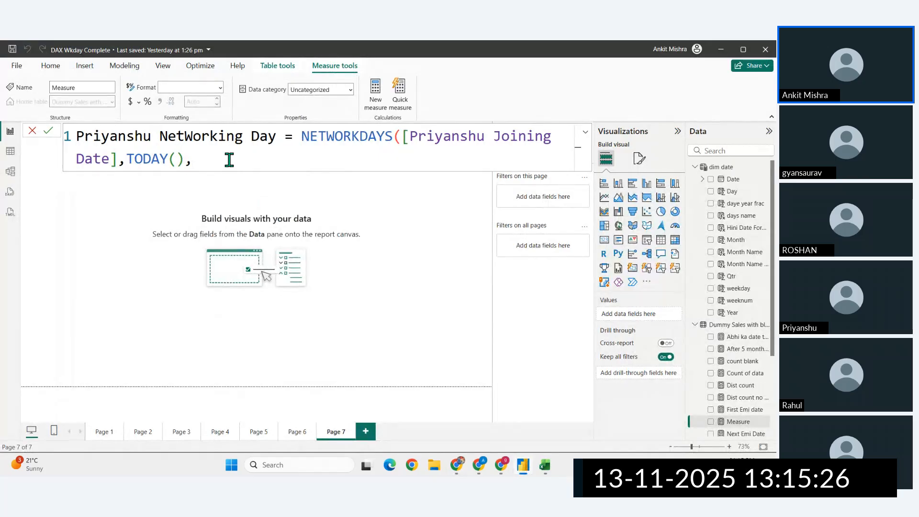
pyautogui.write('1')
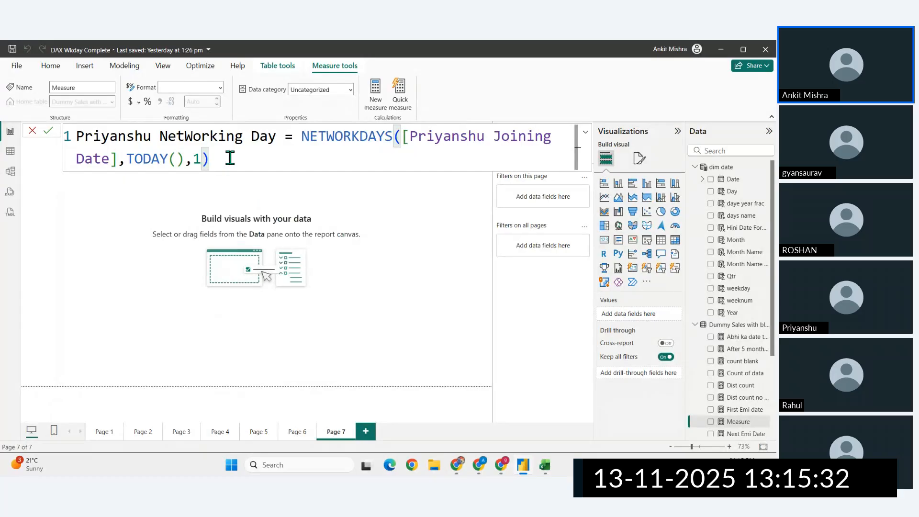
pyautogui.press('Return')
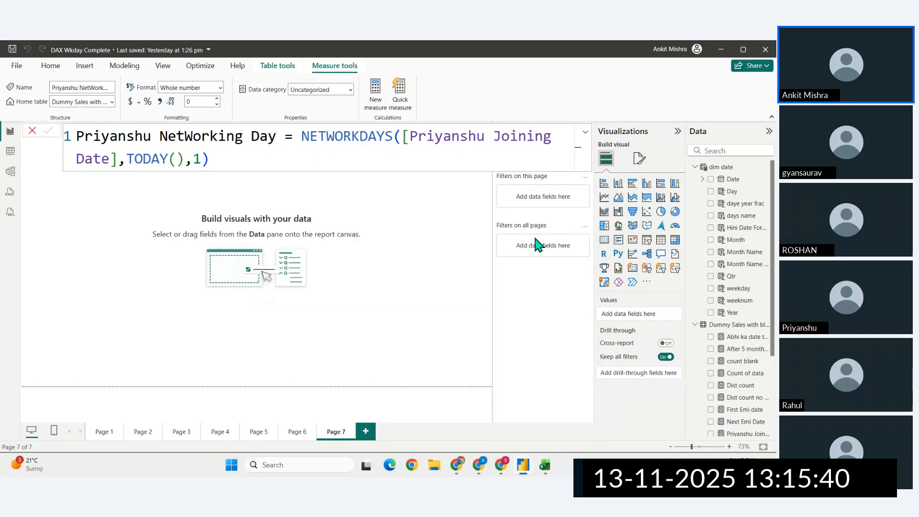
# - Place the NetWorking Day measure on Page 7 and show it as a card visual
pyautogui.scroll(-3, 744, 383)
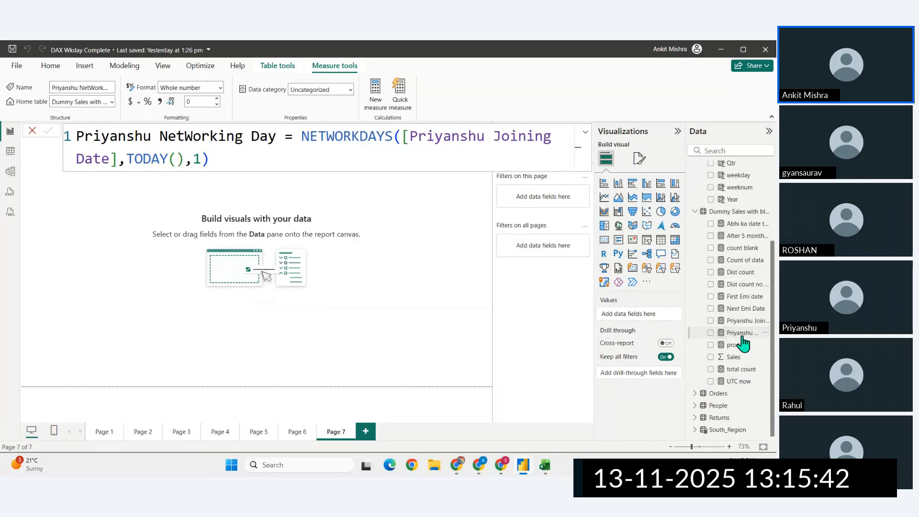
pyautogui.moveTo(744, 334); pyautogui.dragTo(113, 250)
pyautogui.click(618, 240)
pyautogui.moveTo(191, 287); pyautogui.dragTo(214, 261)
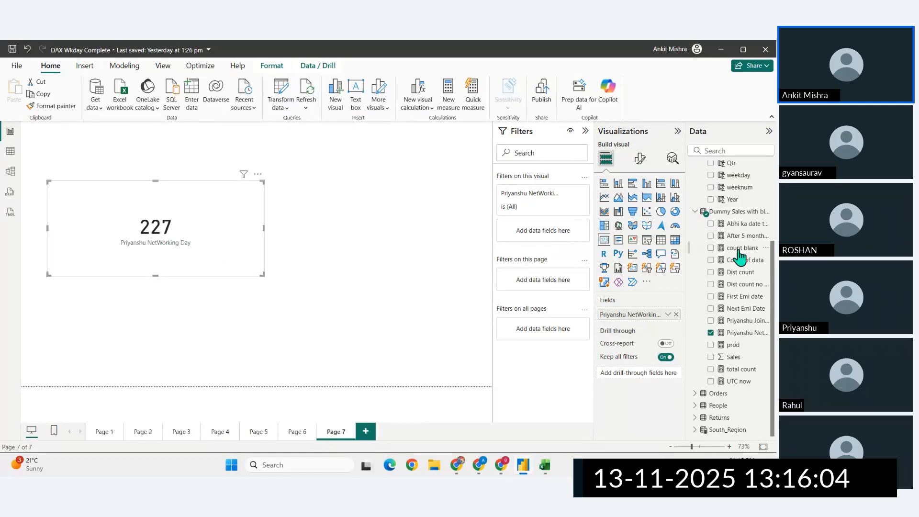
# - Reopen the NetWorking Day measure and begin the holidays argument after the weekend value, removing the closing parenthesis
pyautogui.click(741, 333)
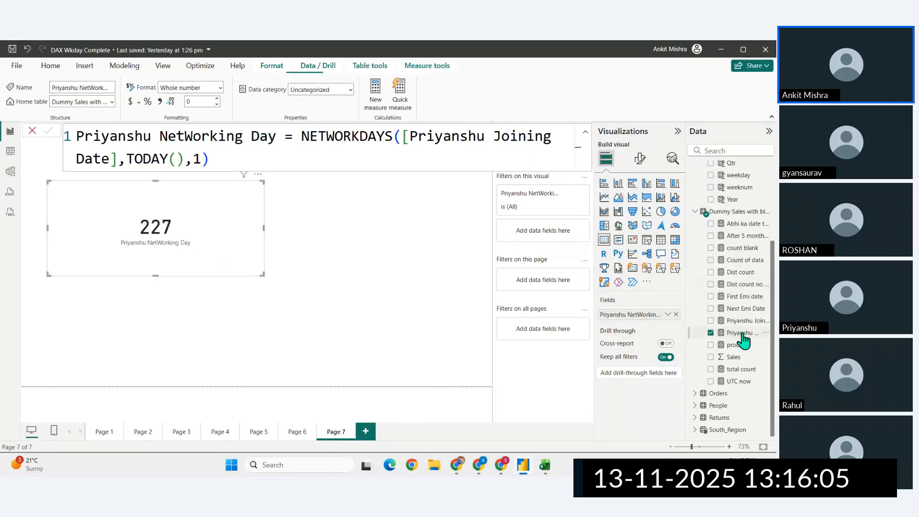
pyautogui.click(201, 162)
pyautogui.write(',')
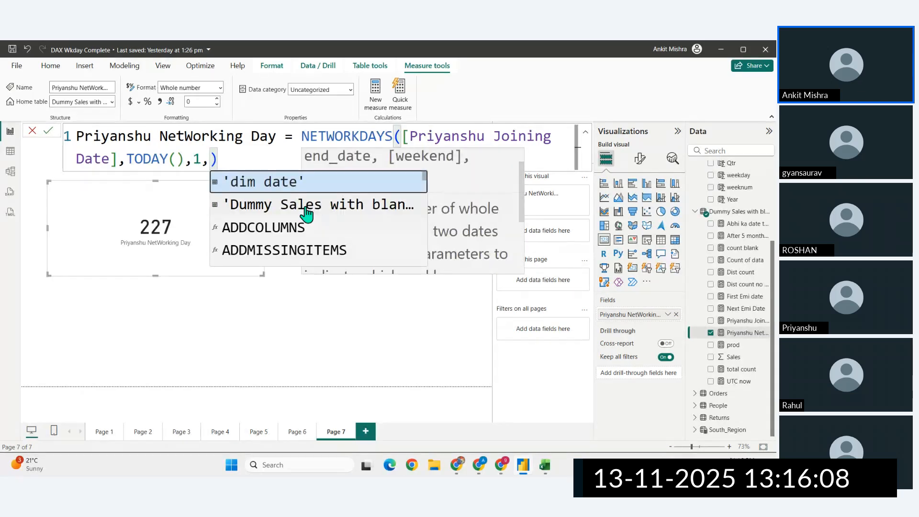
pyautogui.click(244, 166)
pyautogui.click(210, 164)
pyautogui.press('Delete')
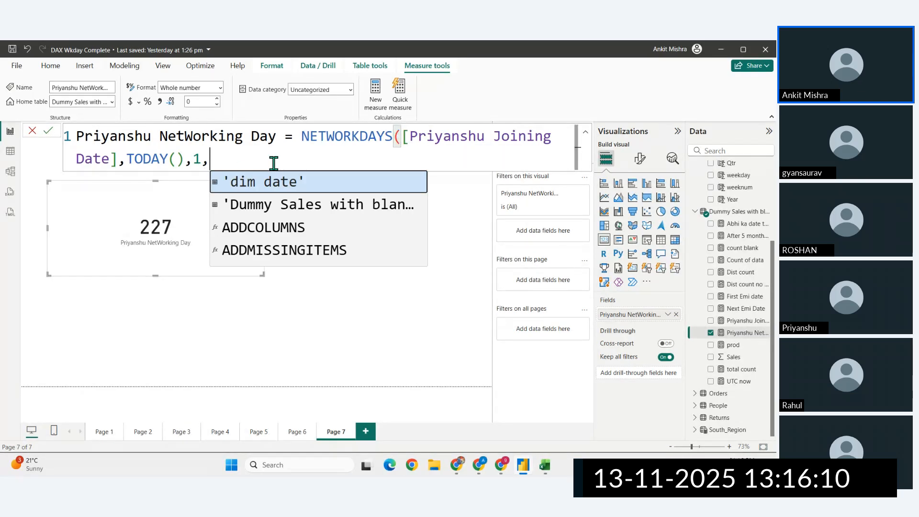
pyautogui.press('BackSpace')
pyautogui.write(',')
pyautogui.press('Escape')
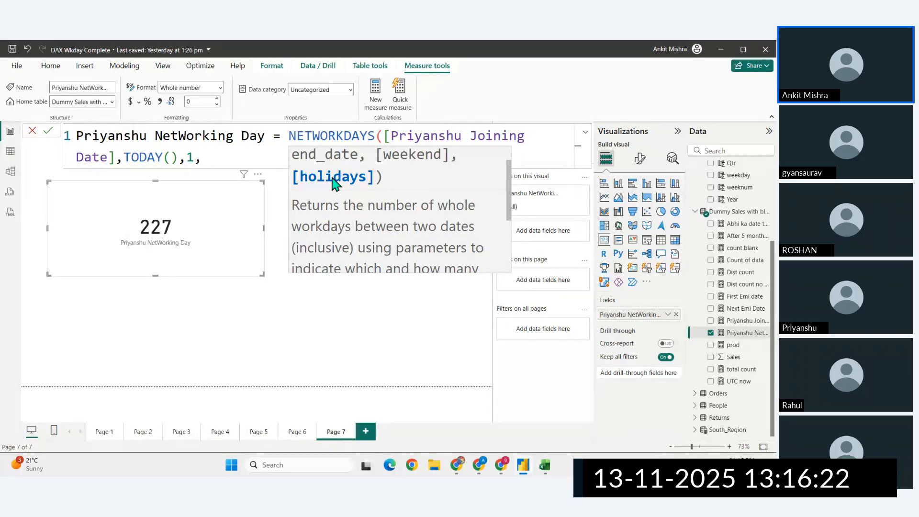
pyautogui.write('"')
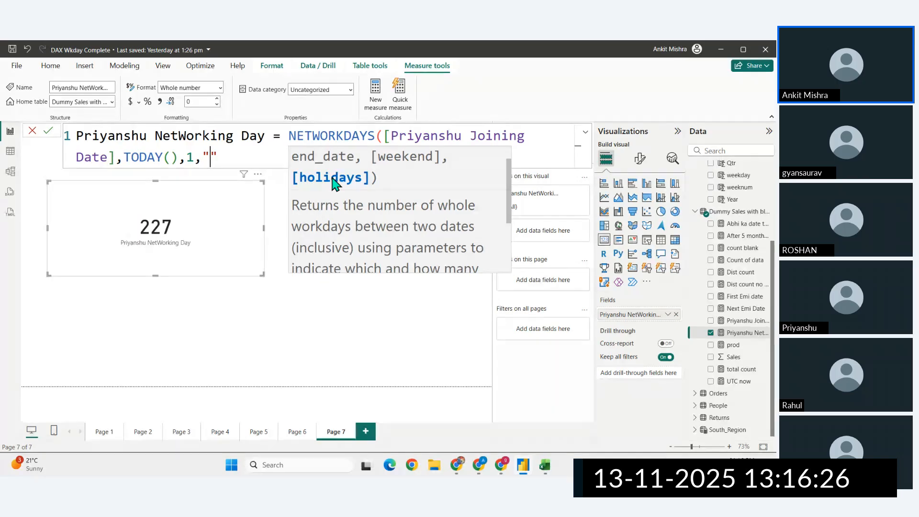
pyautogui.click(747, 466)
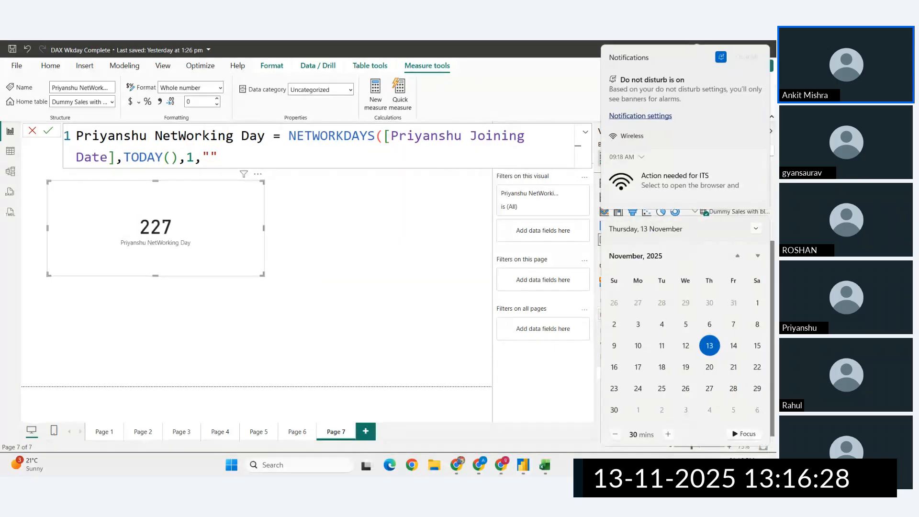
pyautogui.click(211, 154)
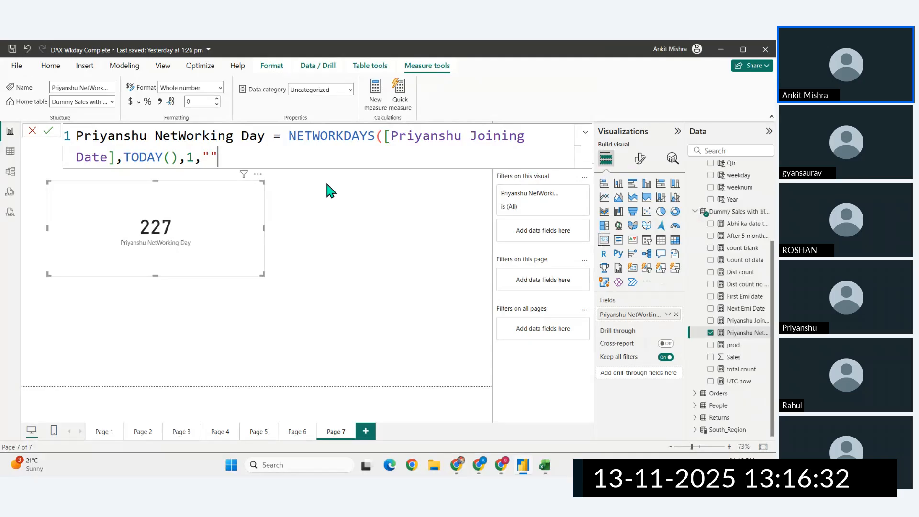
pyautogui.press('BackSpace')
pyautogui.press('BackSpace')
pyautogui.write('date')
pyautogui.press('Tab')
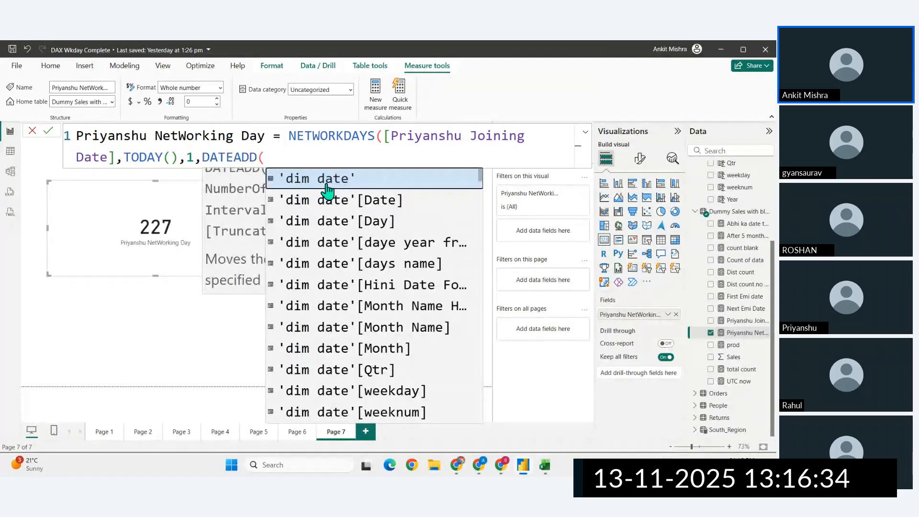
pyautogui.write('2025,')
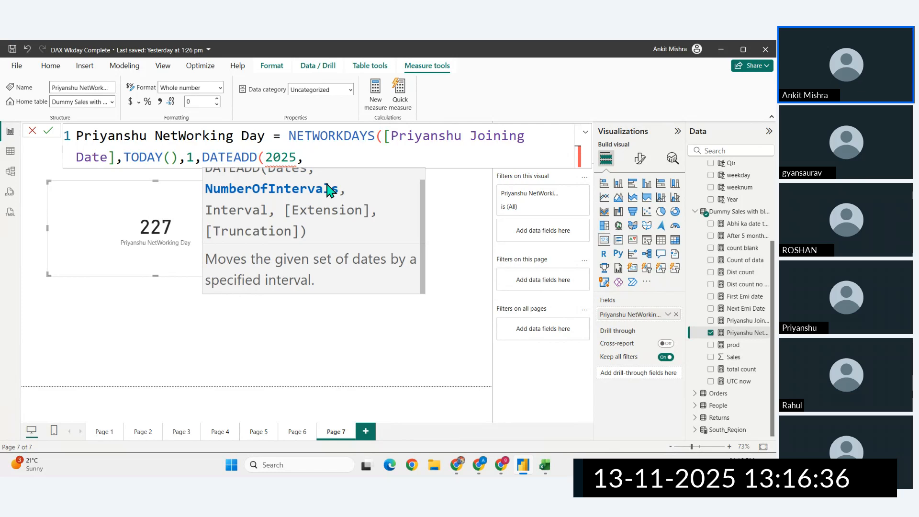
pyautogui.press('BackSpace')
pyautogui.press('BackSpace')
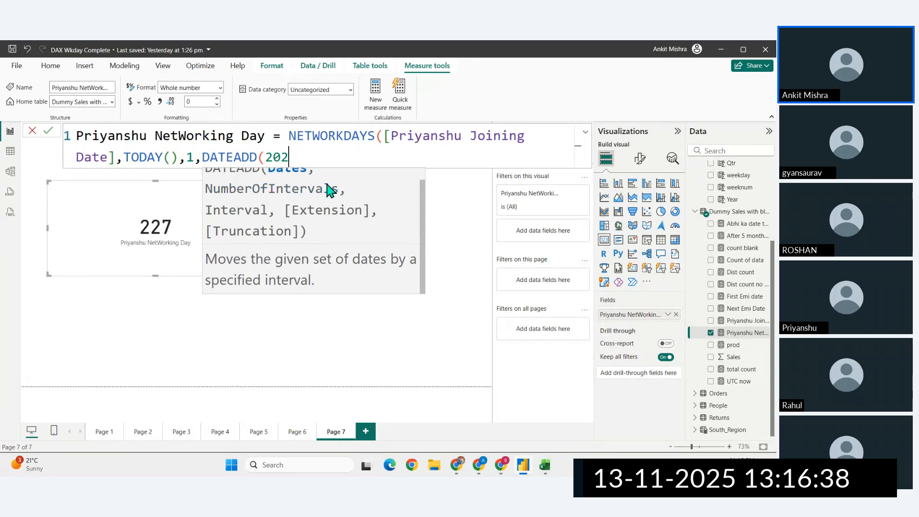
pyautogui.press('BackSpace')
pyautogui.press('BackSpace')
pyautogui.press('BackSpace')
pyautogui.press('BackSpace')
pyautogui.press('BackSpace')
pyautogui.press('BackSpace')
pyautogui.press('BackSpace')
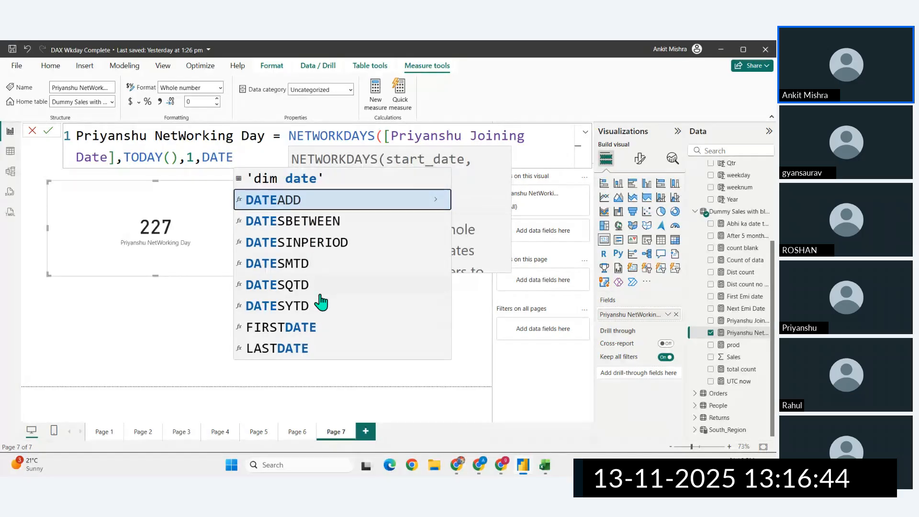
pyautogui.press('BackSpace')
pyautogui.press('BackSpace')
pyautogui.press('BackSpace')
pyautogui.press('BackSpace')
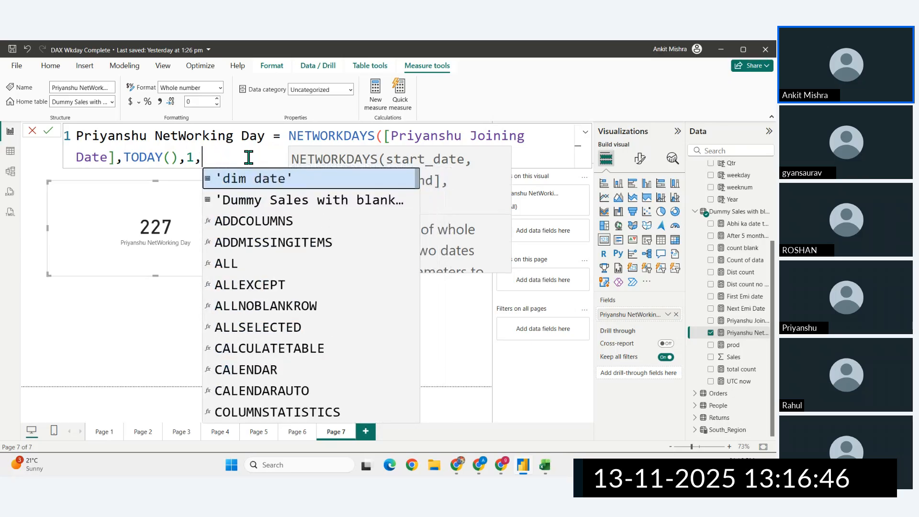
# - Try the text date "2025-11-12" as the holidays argument of the NETWORKDAYS formula and close the parenthesis
pyautogui.write('"')
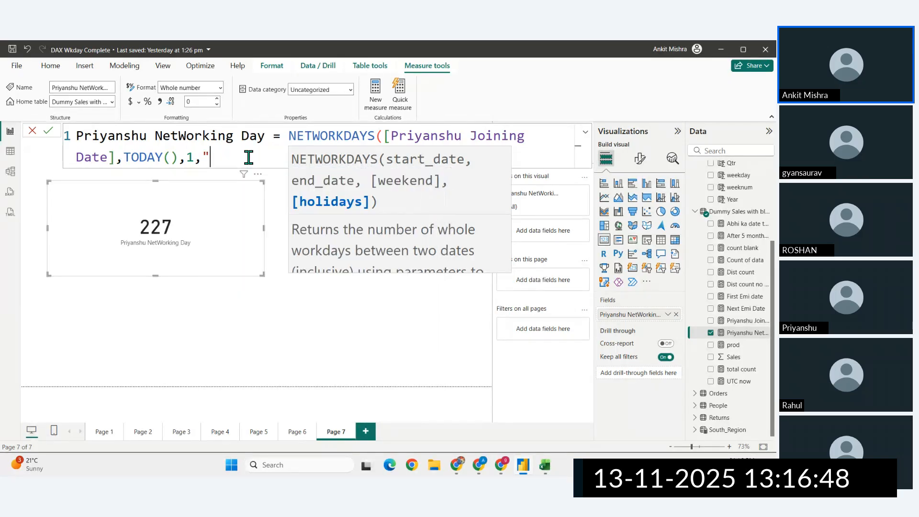
pyautogui.write('2025')
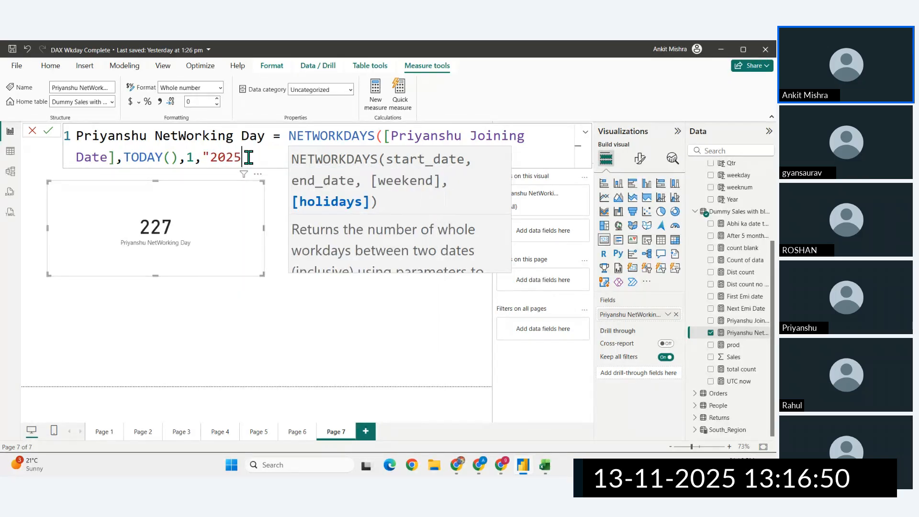
pyautogui.write('-11-12"')
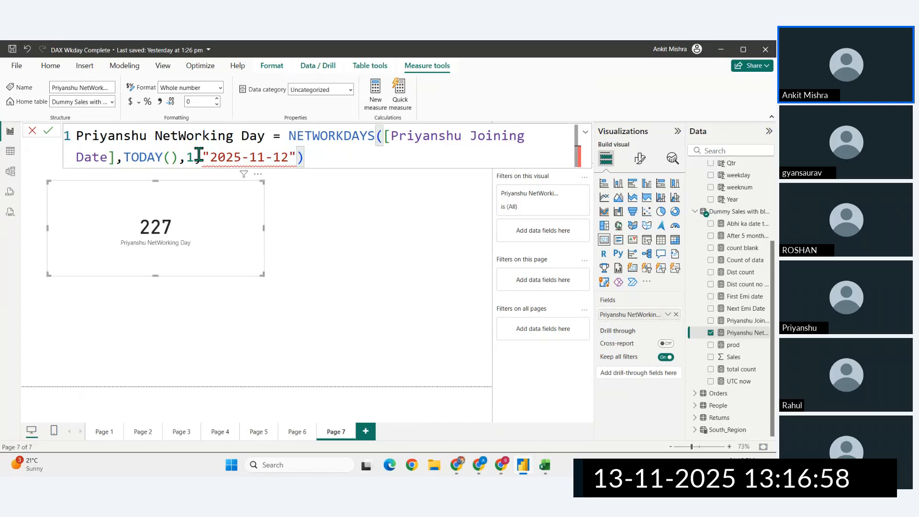
# - Rewrite the holidays argument as a one-value table in curly braces, {"2025-11-12"}
pyautogui.moveTo(199, 156); pyautogui.dragTo(296, 157)
pyautogui.hotkey('ctrl', 'c')
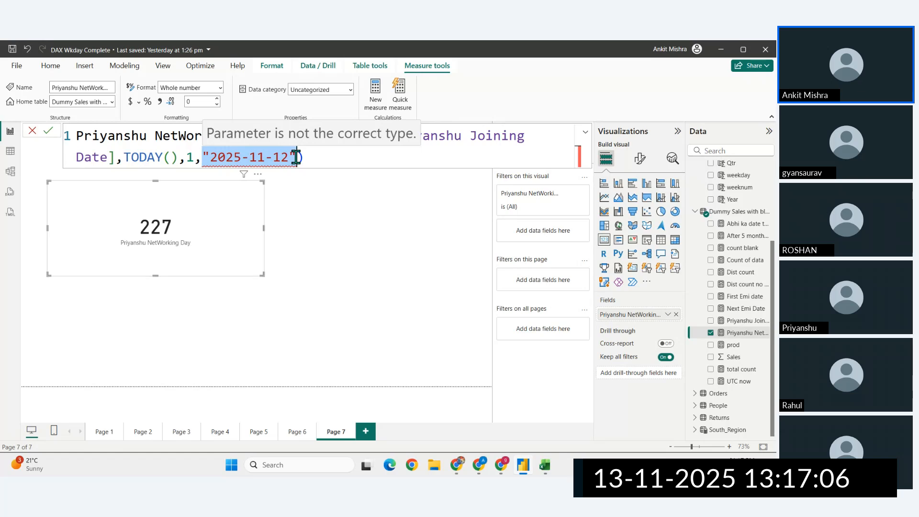
pyautogui.press('BackSpace')
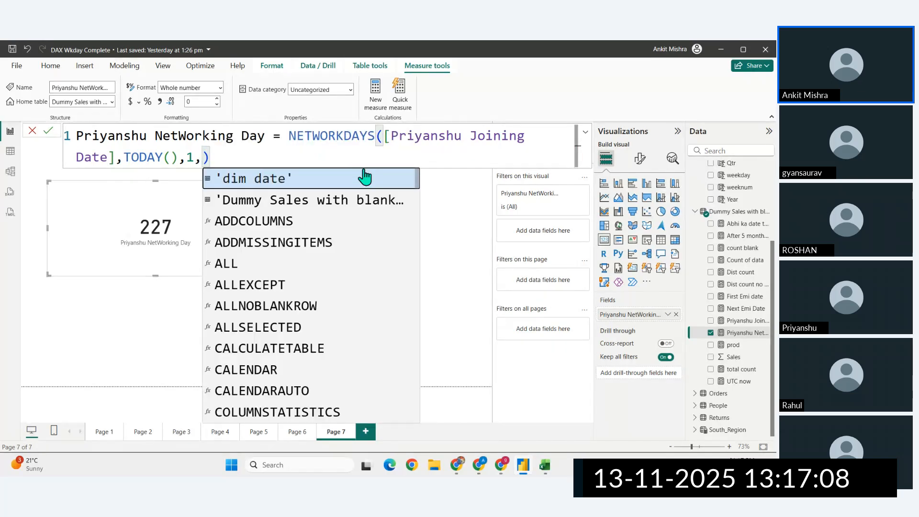
pyautogui.write('{}')
pyautogui.write('"')
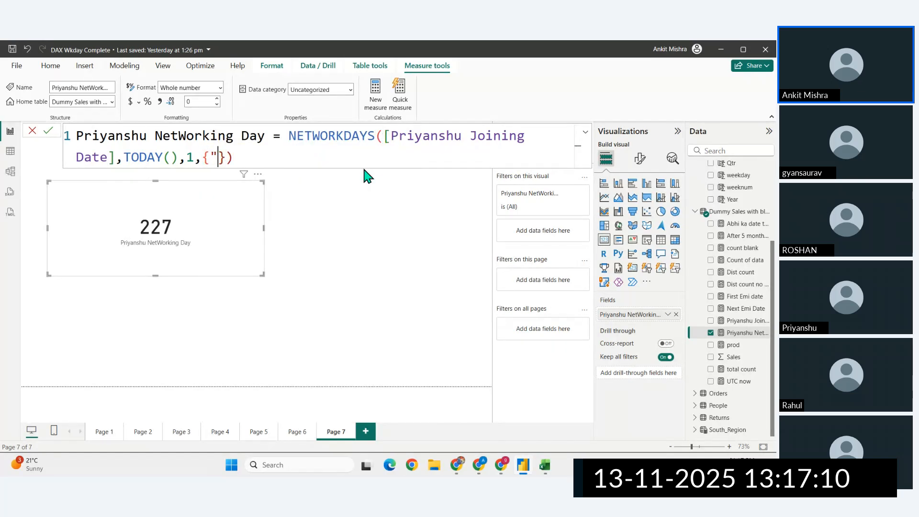
pyautogui.hotkey('ctrl', 'v')
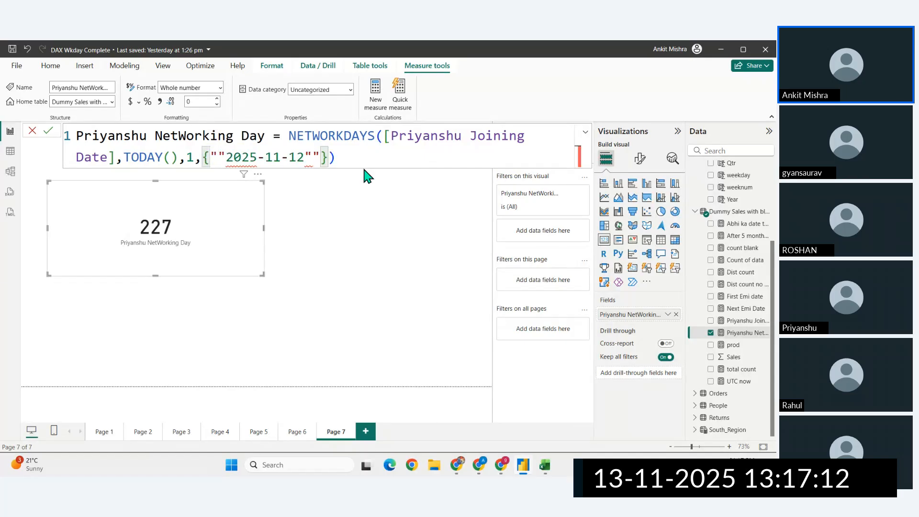
pyautogui.press('Delete')
pyautogui.press('Left')
pyautogui.press('Left')
pyautogui.press('Left')
pyautogui.press('Left')
pyautogui.press('Left')
pyautogui.press('Left')
pyautogui.press('Left')
pyautogui.press('Left')
pyautogui.press('Left')
pyautogui.press('Left')
pyautogui.press('Left')
pyautogui.press('Left')
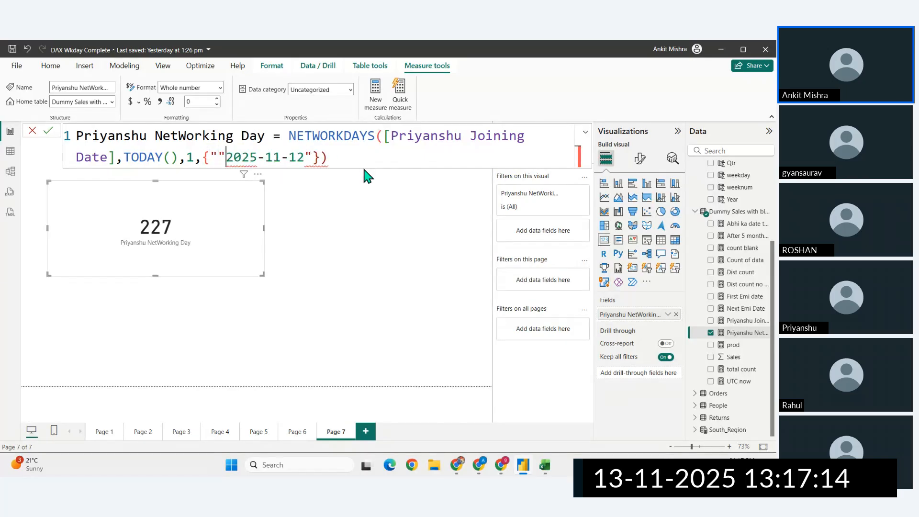
pyautogui.press('Delete')
pyautogui.doubleClick(268, 158)
pyautogui.click(327, 152)
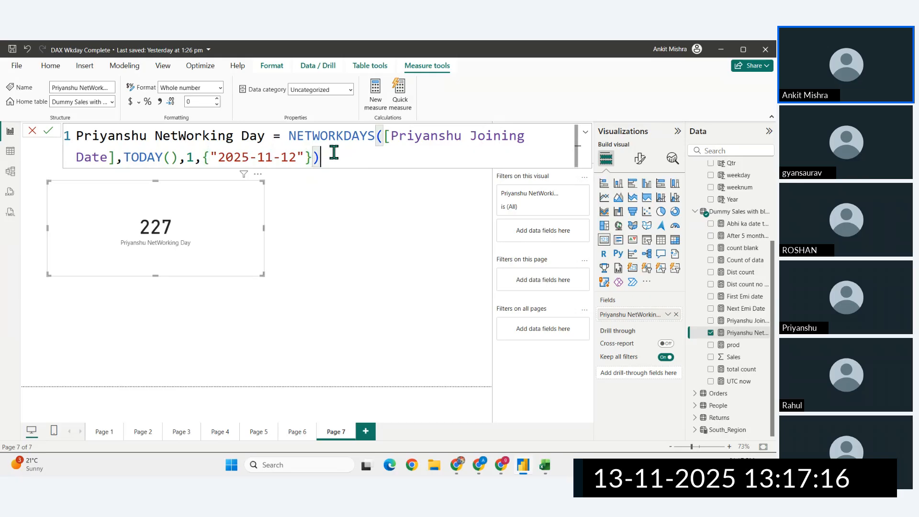
# - Commit the NetWorking Day measure with the curly-brace holiday table as its last argument
pyautogui.moveTo(204, 157); pyautogui.dragTo(312, 158)
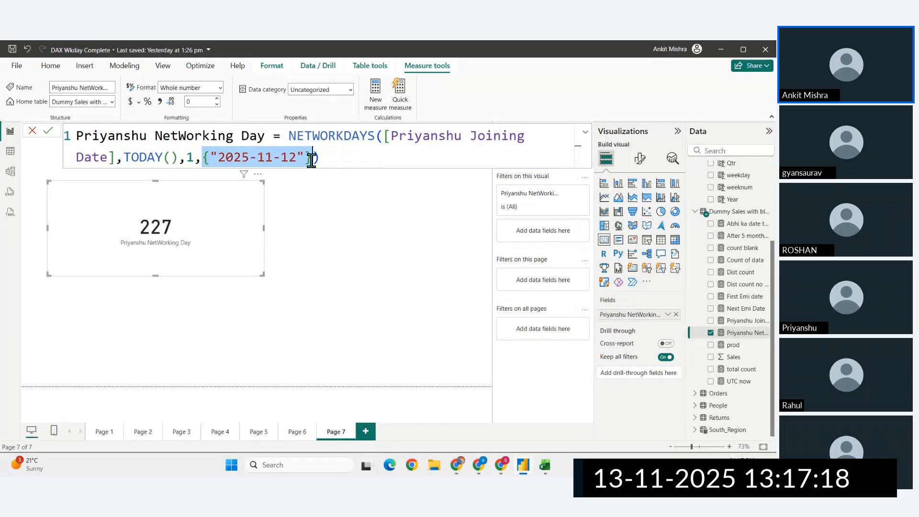
pyautogui.click(351, 159)
pyautogui.press('Return')
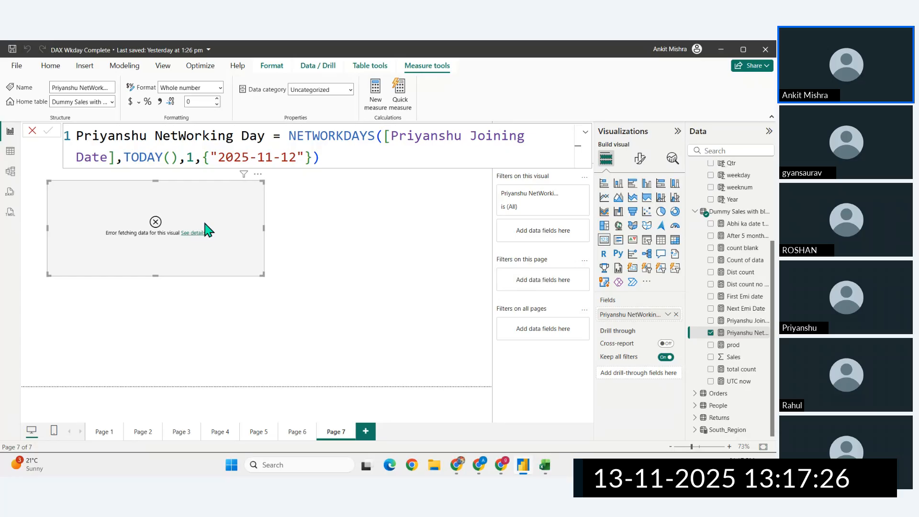
# - Remove the {"2025-11-12"} value from the holidays argument, keeping the comma after the weekend value
pyautogui.moveTo(312, 157); pyautogui.dragTo(201, 157)
pyautogui.press('BackSpace')
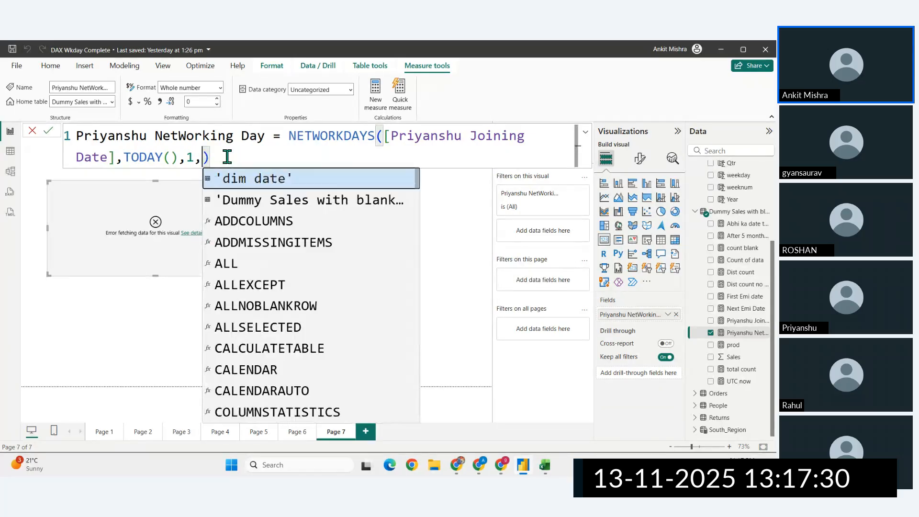
pyautogui.click(255, 160)
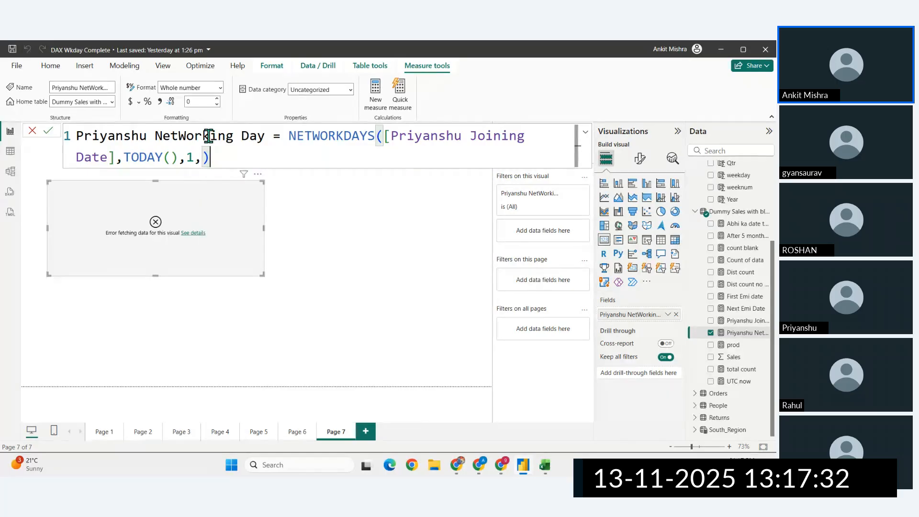
pyautogui.click(53, 68)
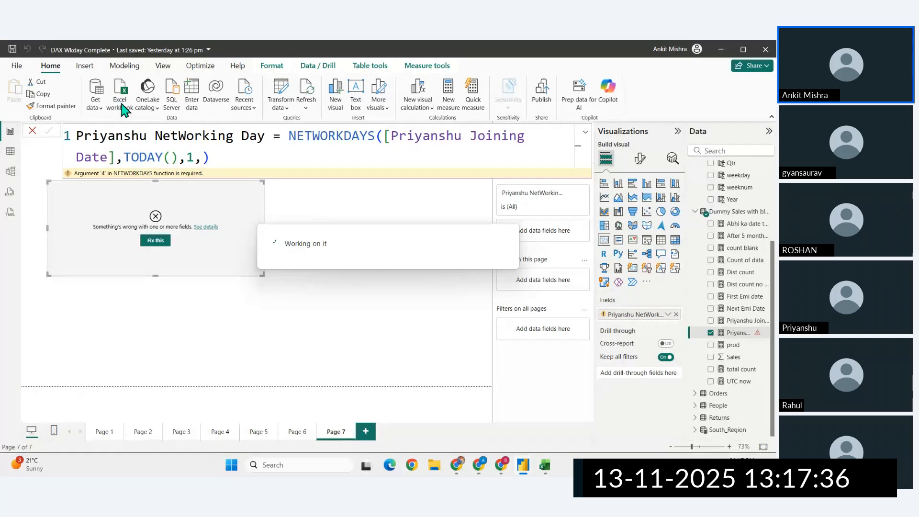
pyautogui.click(192, 99)
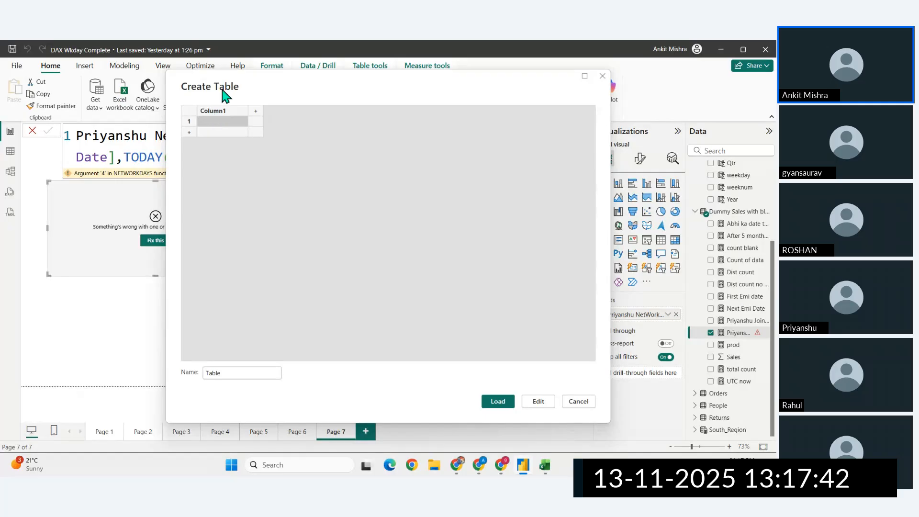
pyautogui.moveTo(223, 93); pyautogui.dragTo(148, 126)
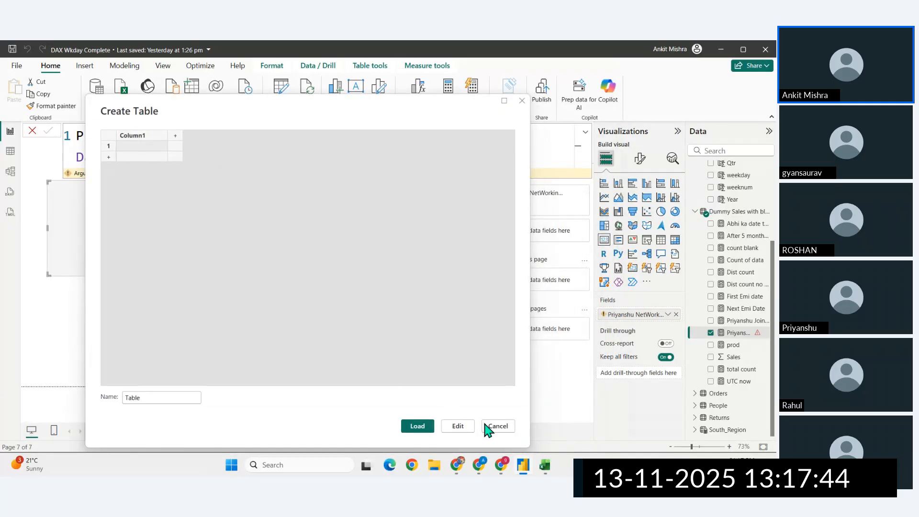
pyautogui.click(504, 433)
# - Try committing the measure with the text date "12-11-2025" as the holidays argument, and clear that date again
pyautogui.click(181, 156)
pyautogui.write(',TODAY(),1,')
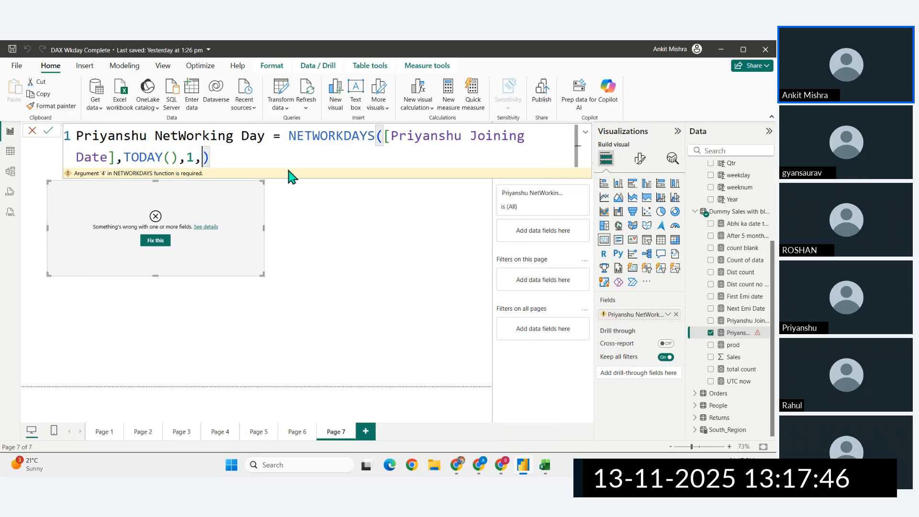
pyautogui.write('""')
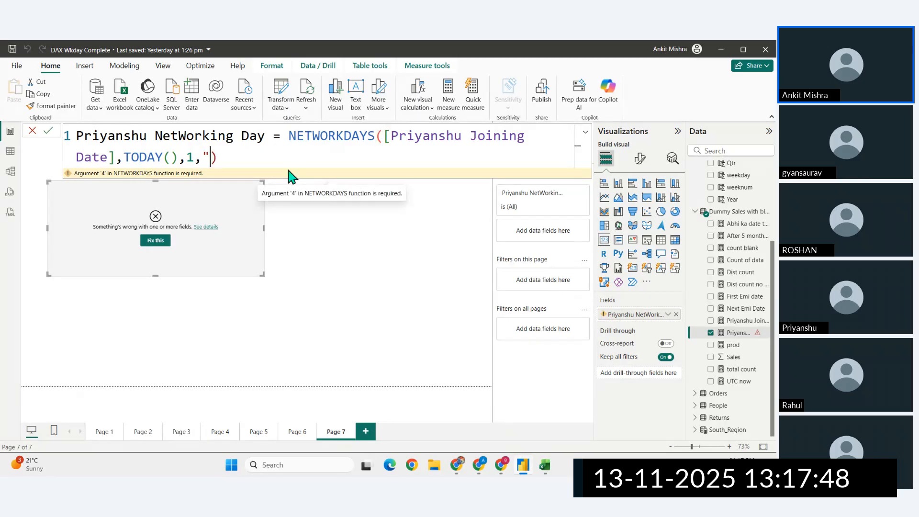
pyautogui.press('Left')
pyautogui.write('2')
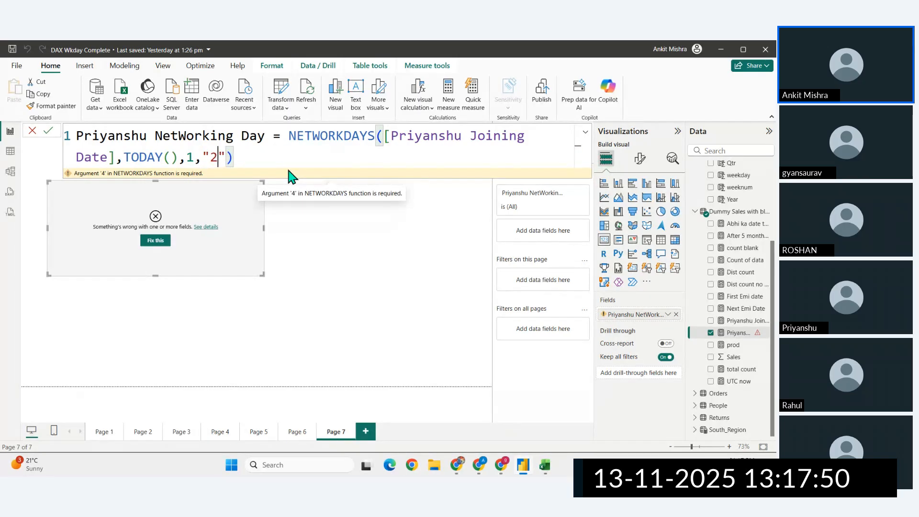
pyautogui.press('BackSpace')
pyautogui.write('12-')
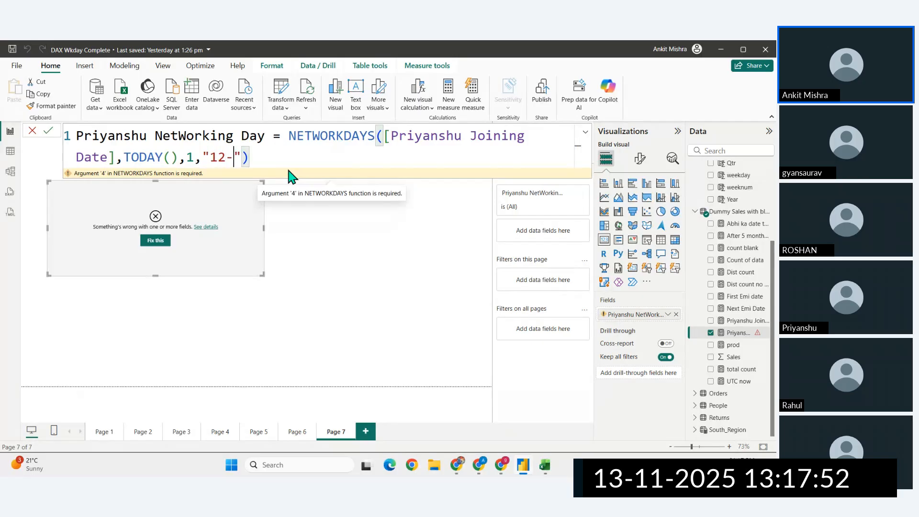
pyautogui.write('11-2025')
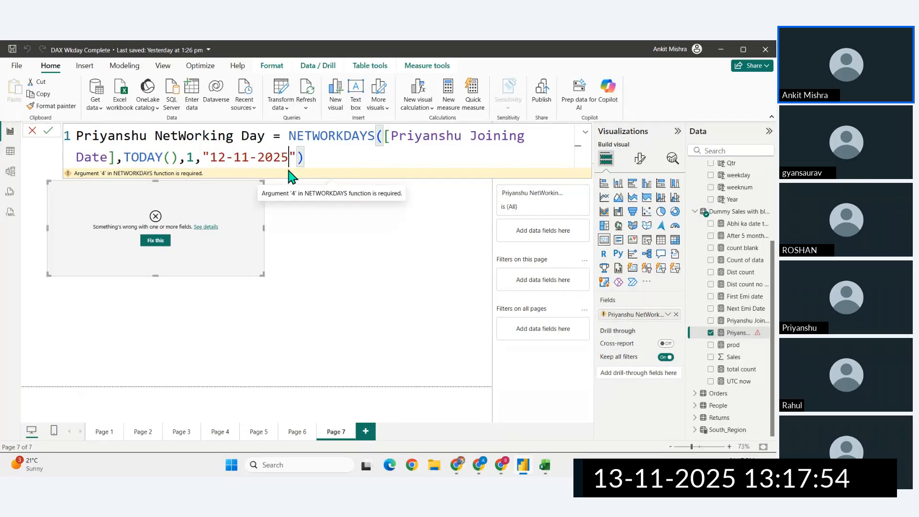
pyautogui.press('Return')
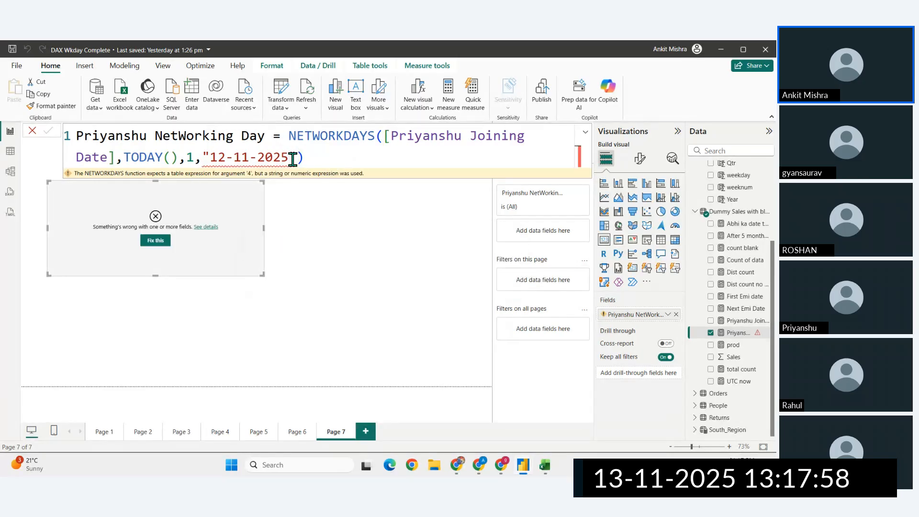
pyautogui.moveTo(294, 158); pyautogui.dragTo(201, 158)
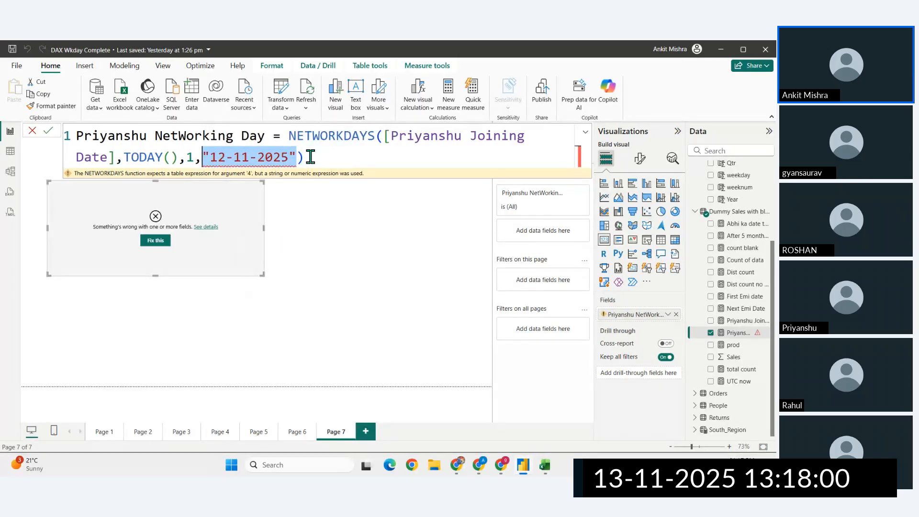
pyautogui.press('BackSpace')
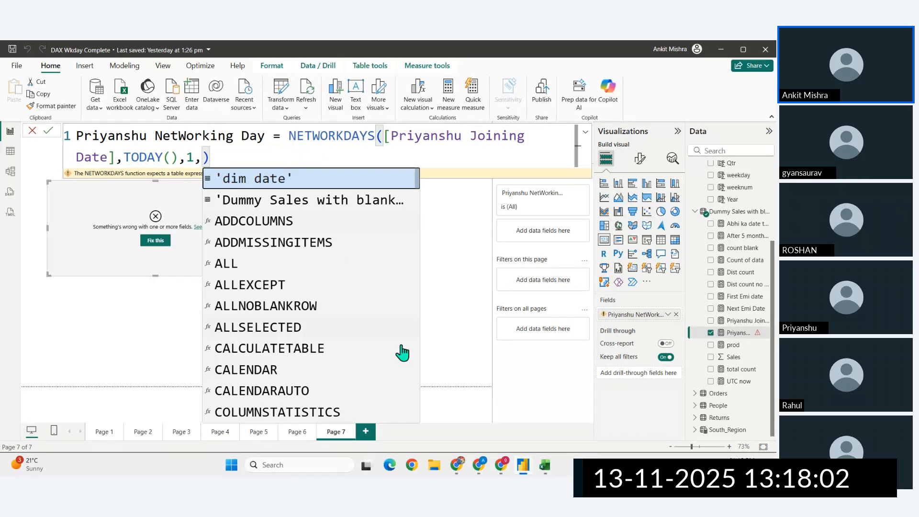
# - Switch to the NETWORKDAYS documentation page in the browser and read what the holidays parameter accepts
pyautogui.click(457, 465)
pyautogui.scroll(3, 377, 332)
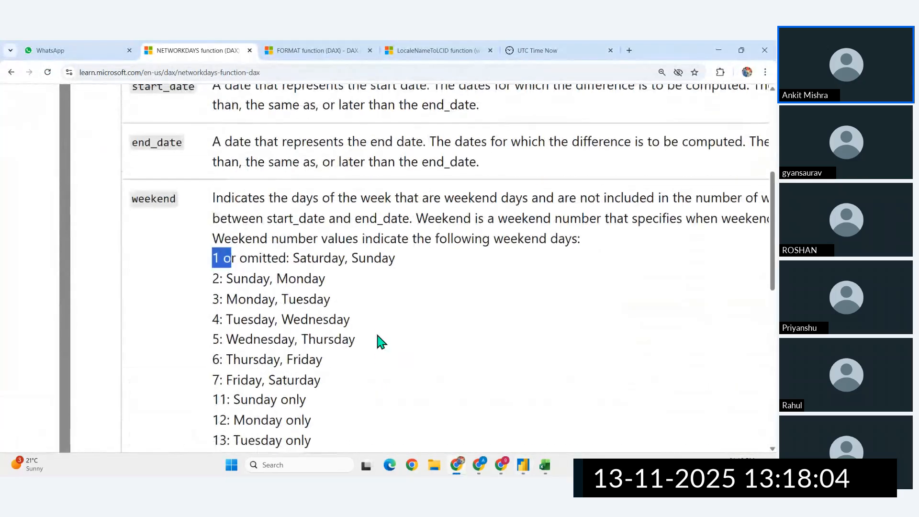
pyautogui.scroll(-4, 378, 341)
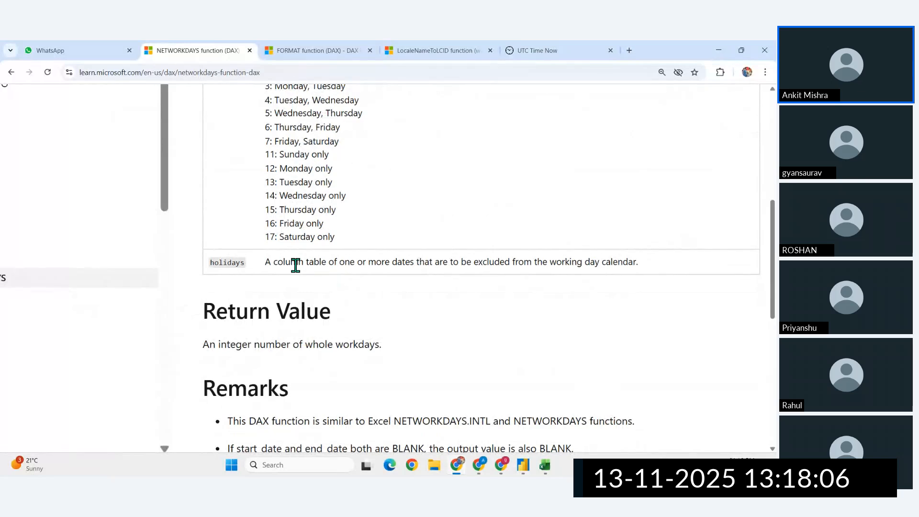
pyautogui.scroll(2, 291, 264)
pyautogui.hscroll(3, 291, 265)
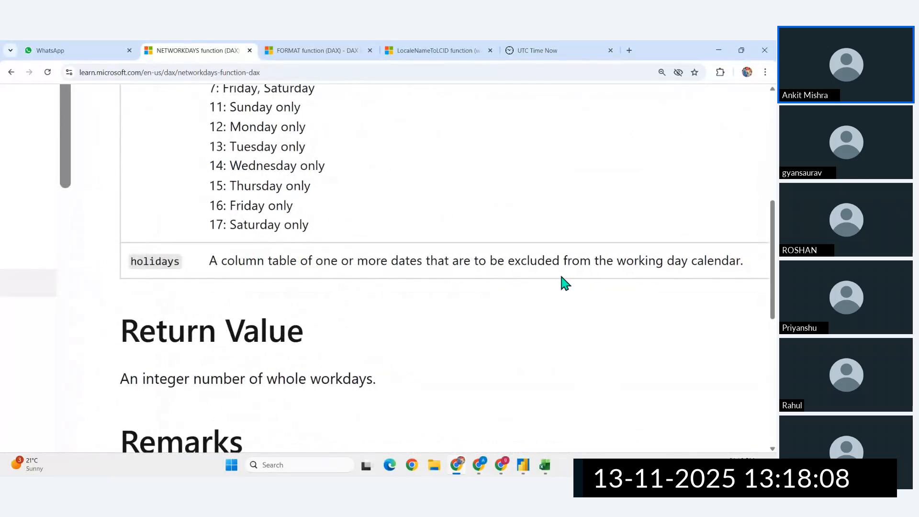
pyautogui.moveTo(209, 261); pyautogui.dragTo(258, 260)
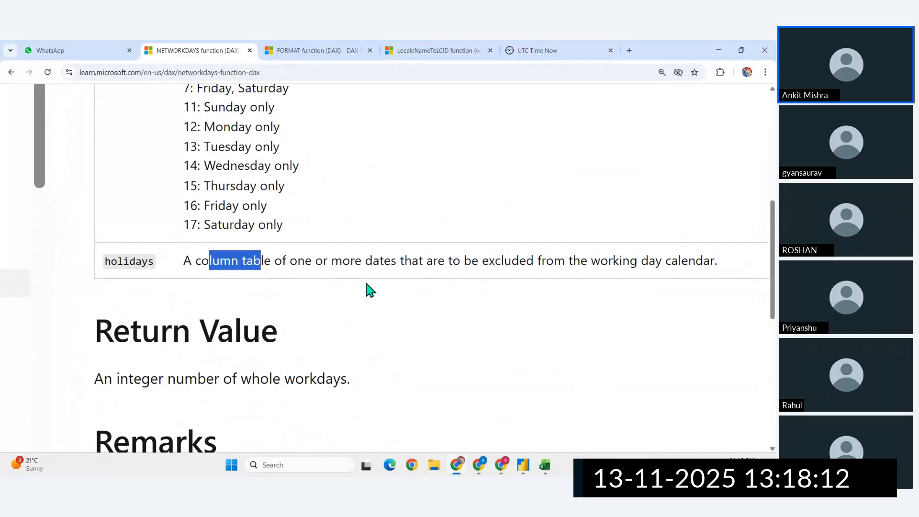
# - Switch back to Power BI and try an empty text value in curly braces, {""}, as the holidays argument
pyautogui.click(523, 465)
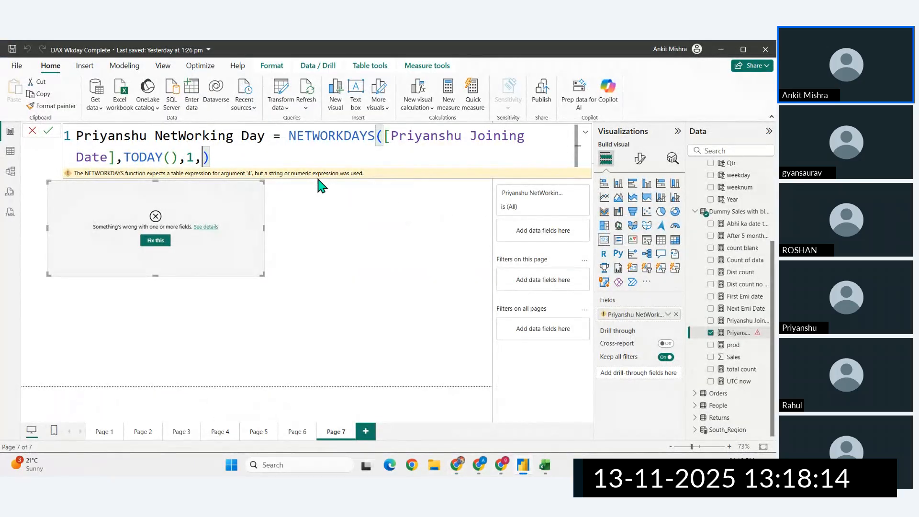
pyautogui.write('{')
pyautogui.write('}')
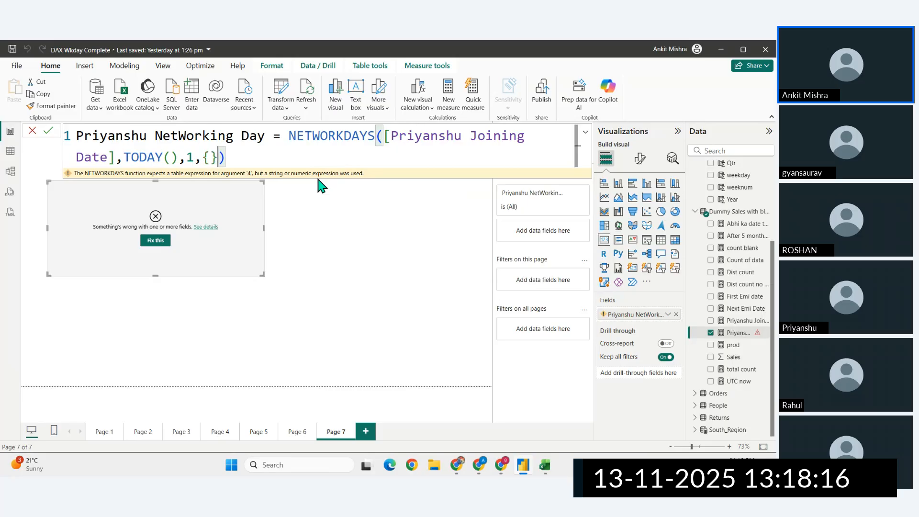
pyautogui.press('Left')
pyautogui.write('""')
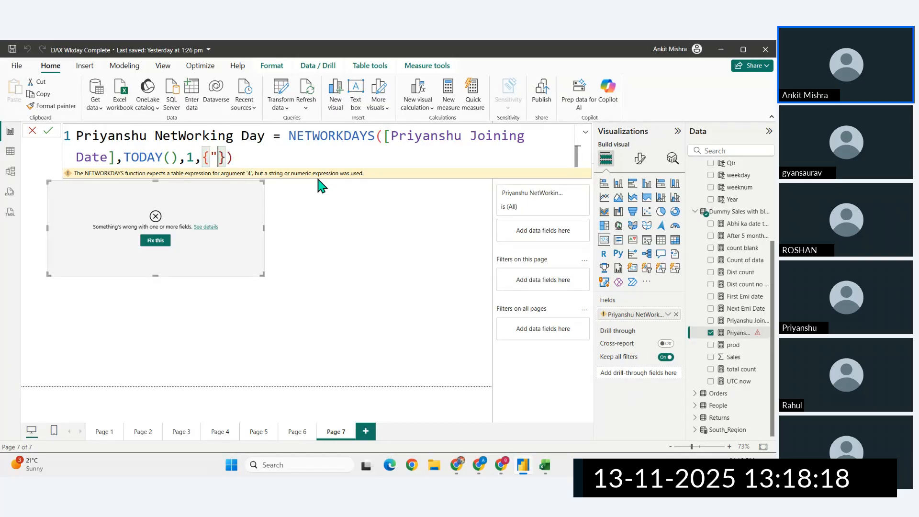
# - Remove the holidays argument so NETWORKDAYS ends after the weekend value 1, and commit the measure
pyautogui.press('BackSpace')
pyautogui.press('BackSpace')
pyautogui.press('BackSpace')
pyautogui.press('BackSpace')
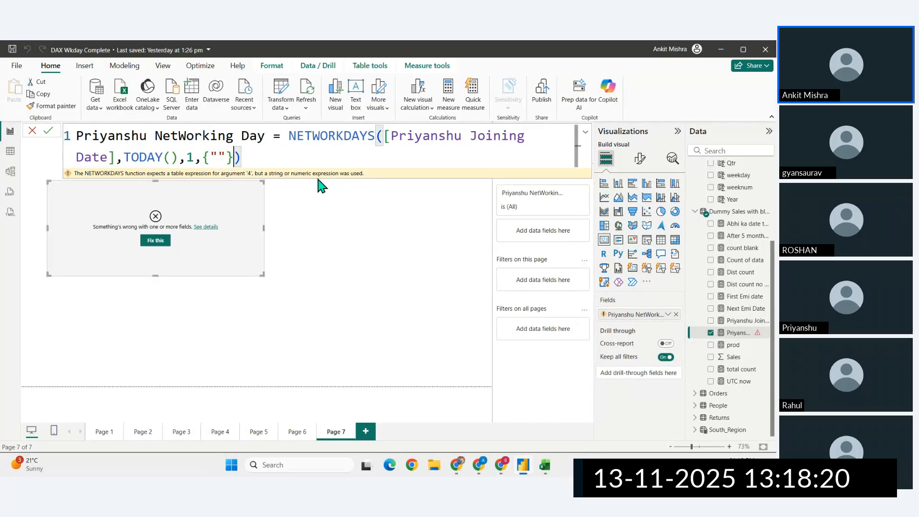
pyautogui.press('Return')
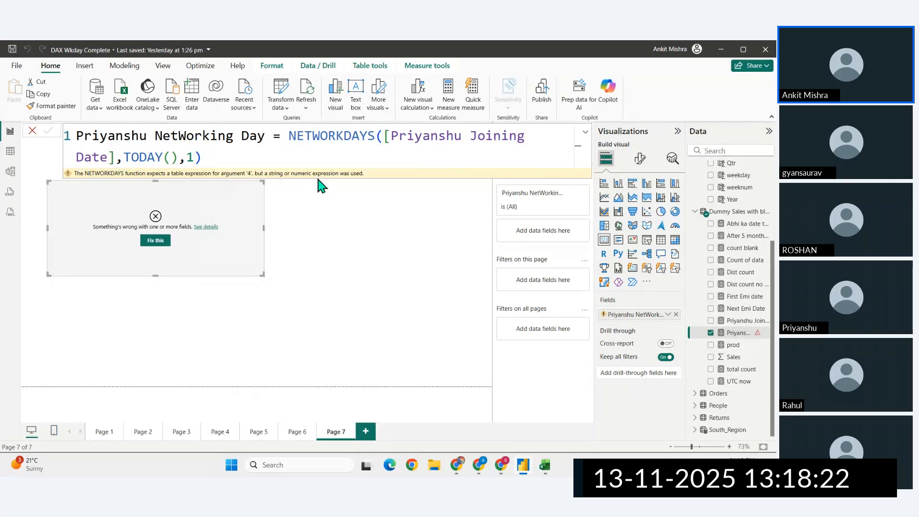
# - Start a manually entered table and name its first column holidays
pyautogui.click(194, 95)
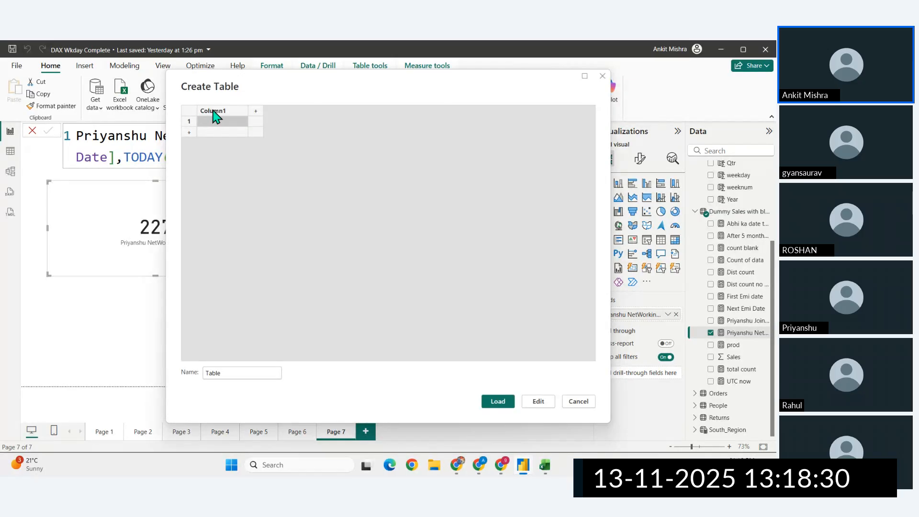
pyautogui.doubleClick(213, 111)
pyautogui.press('BackSpace')
pyautogui.press('Return')
# - Name the new table with the participant's first name followed by "holidays"
pyautogui.click(224, 374)
pyautogui.press('BackSpace')
pyautogui.press('BackSpace')
pyautogui.press('BackSpace')
pyautogui.press('BackSpace')
pyautogui.press('BackSpace')
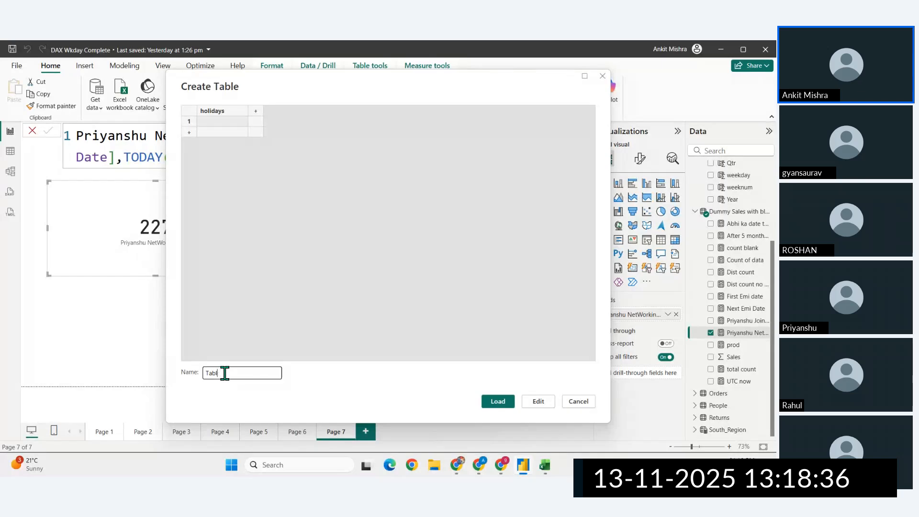
pyautogui.write('priyanshu holidays')
# - Enter 2025-11-12 and 2025-10-08 as rows in the holidays column and load the table
pyautogui.click(209, 121)
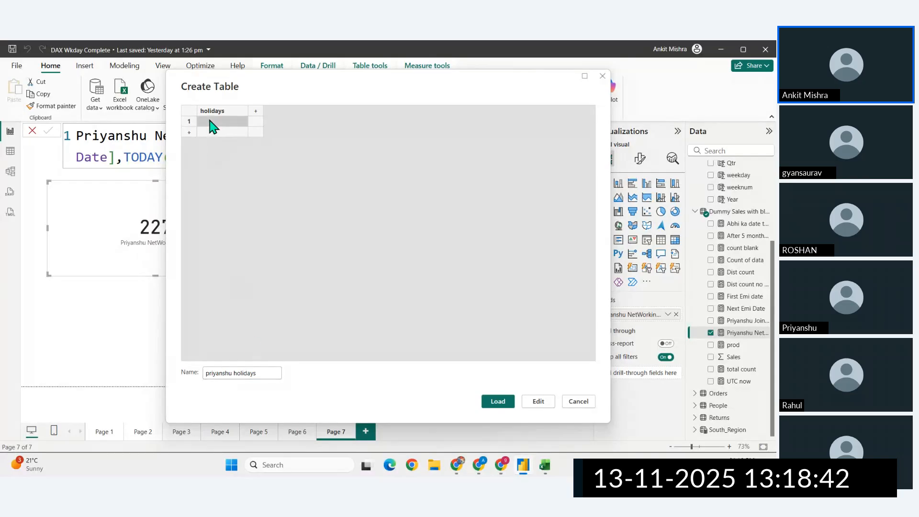
pyautogui.write('202')
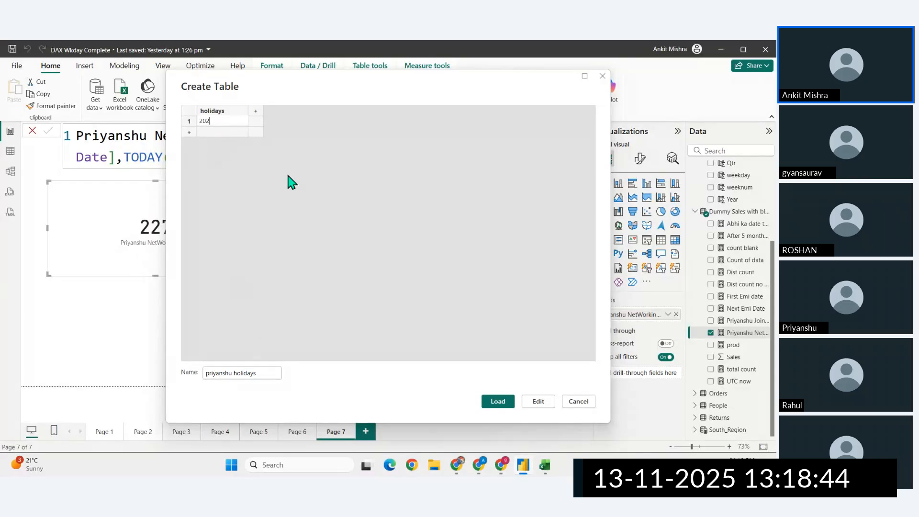
pyautogui.write('5-11-12')
pyautogui.press('Return')
pyautogui.click(224, 133)
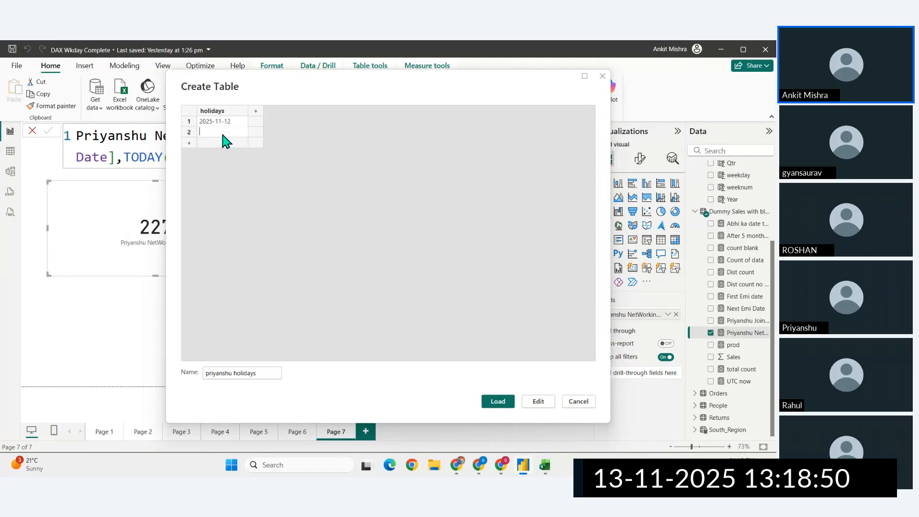
pyautogui.write('2025-10-08')
pyautogui.press('Return')
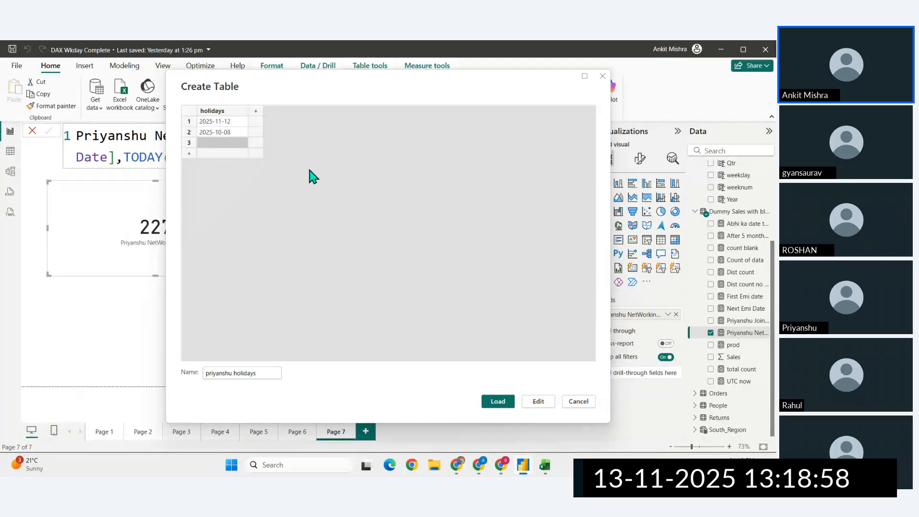
pyautogui.click(503, 405)
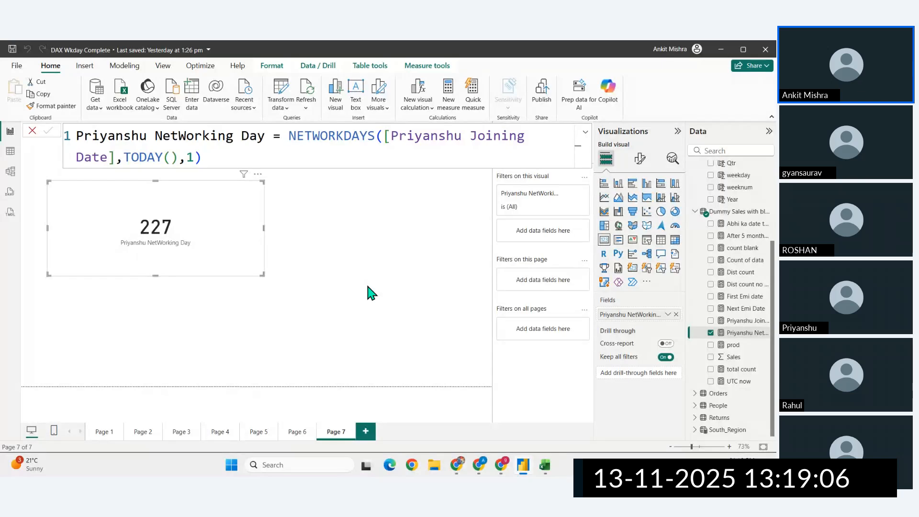
# - Add the new holidays table as the NETWORKDAYS holidays argument after the weekend value 1, and commit the measure
pyautogui.click(194, 158)
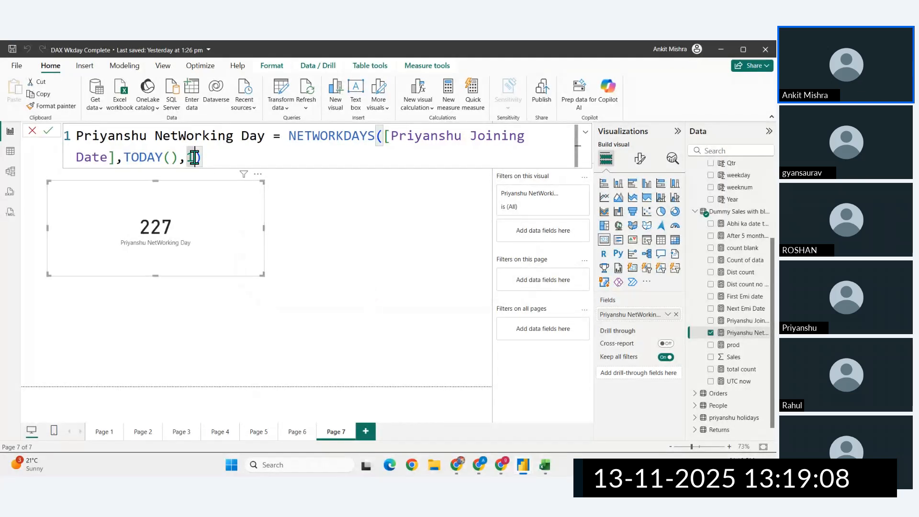
pyautogui.write('m,')
pyautogui.press('BackSpace')
pyautogui.press('BackSpace')
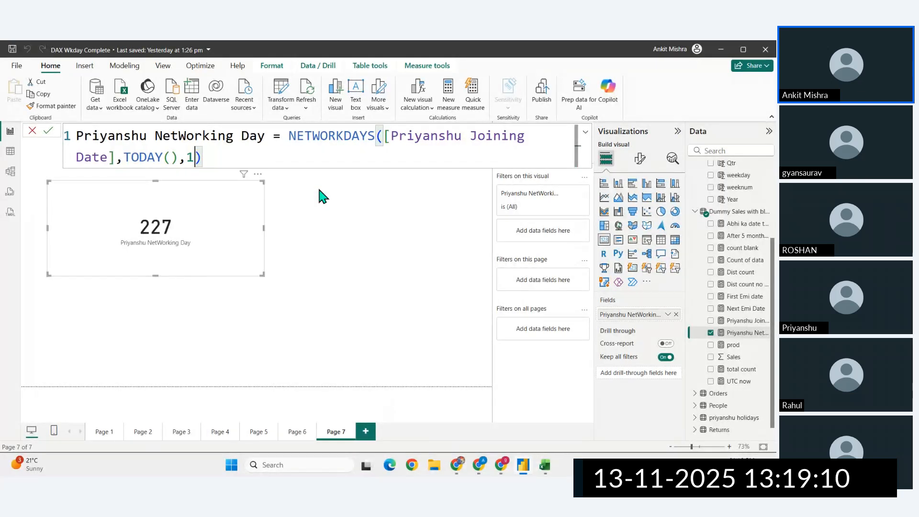
pyautogui.write(',p')
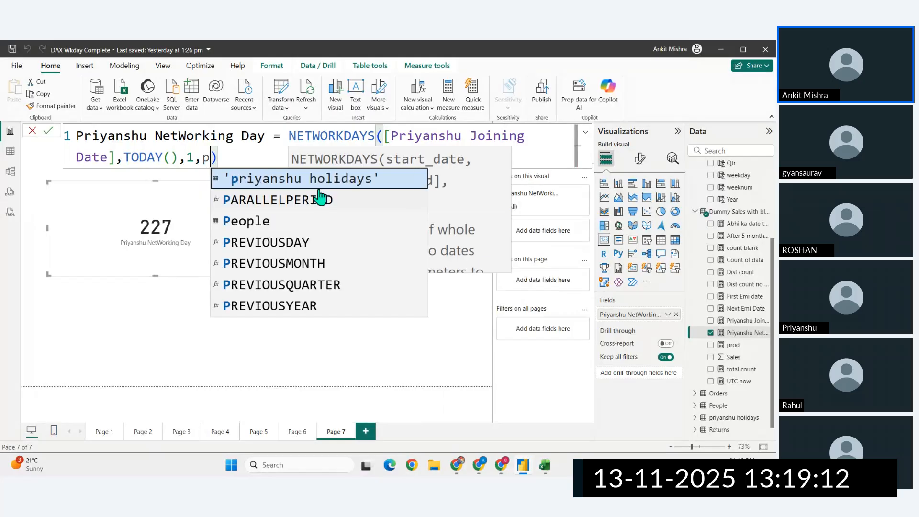
pyautogui.write('y')
pyautogui.press('BackSpace')
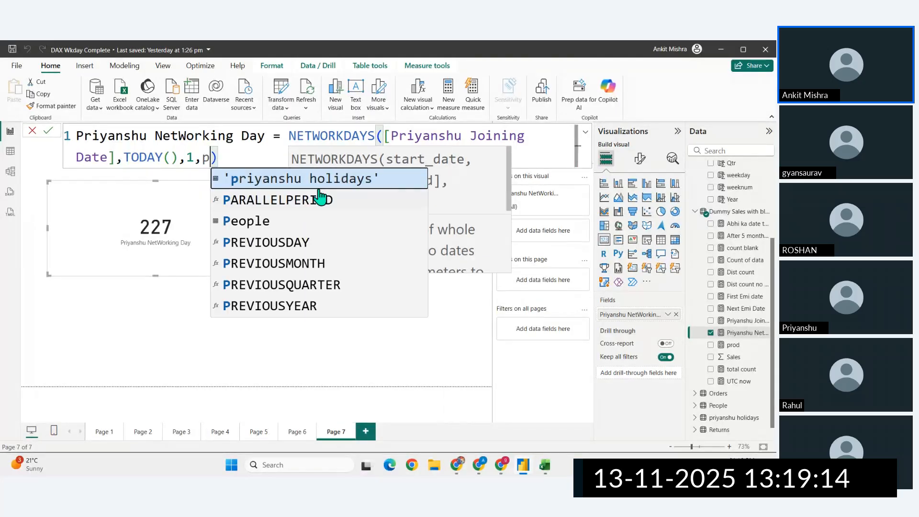
pyautogui.press('Tab')
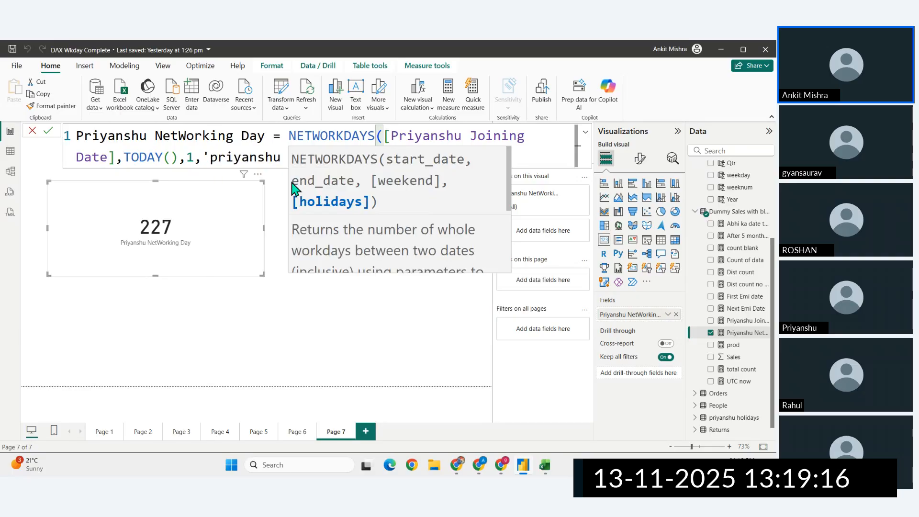
pyautogui.doubleClick(265, 156)
pyautogui.click(381, 156)
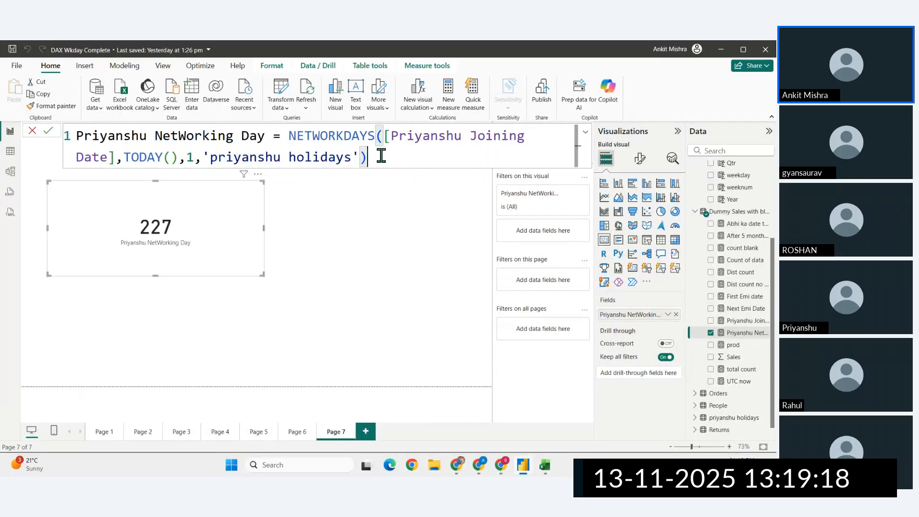
pyautogui.press('Return')
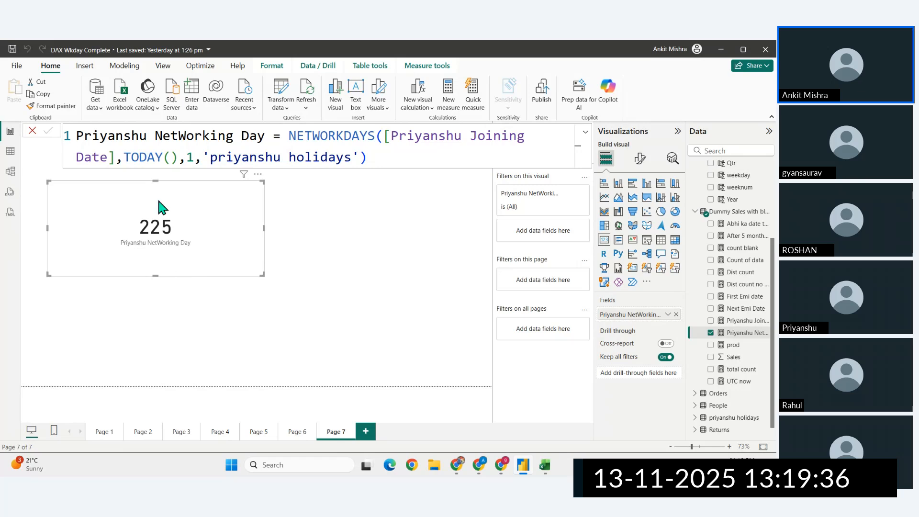
pyautogui.moveTo(150, 134); pyautogui.dragTo(281, 145)
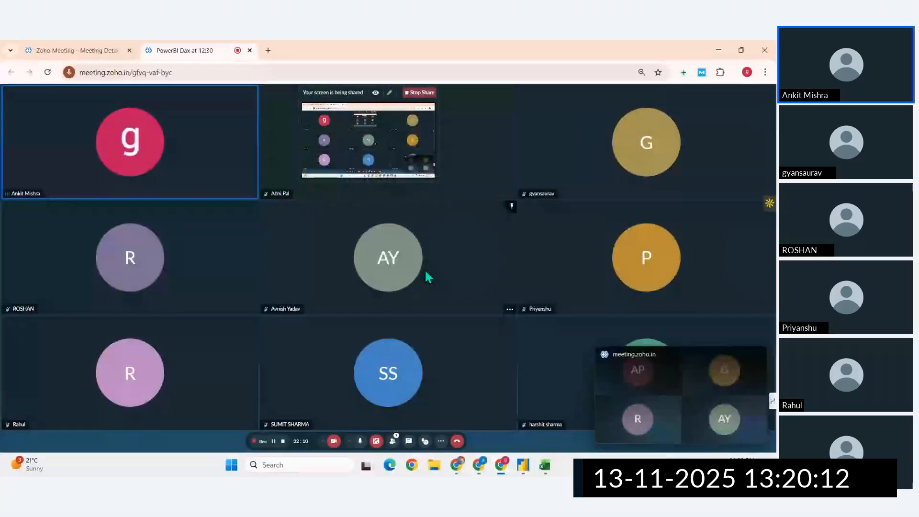
# - Switch to the DAX documentation in the browser and return from the NETWORKDAYS page to the Date and time functions overview
pyautogui.click(523, 467)
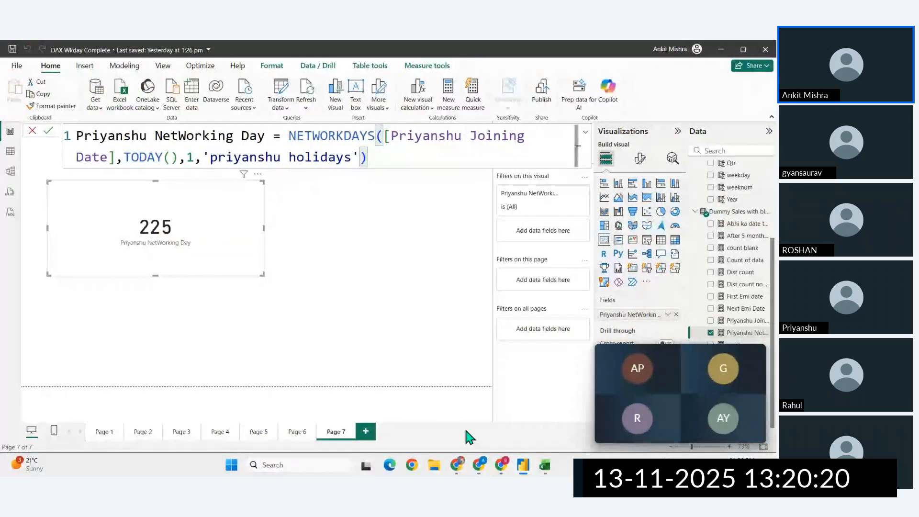
pyautogui.click(457, 464)
pyautogui.scroll(10, 261, 243)
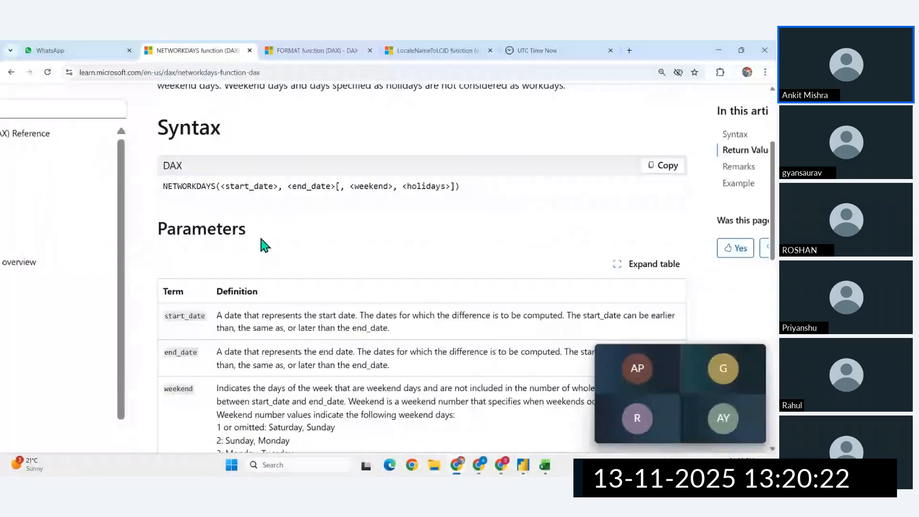
pyautogui.scroll(5, 261, 239)
pyautogui.click(11, 72)
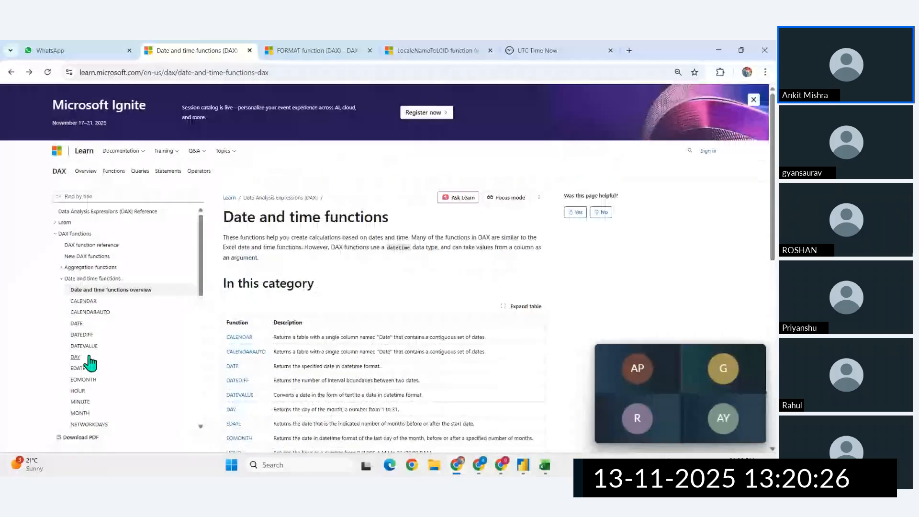
# - Examine the DAX function categories, expanding and collapsing Text functions, and review the list of date and time functions
pyautogui.scroll(-3, 96, 378)
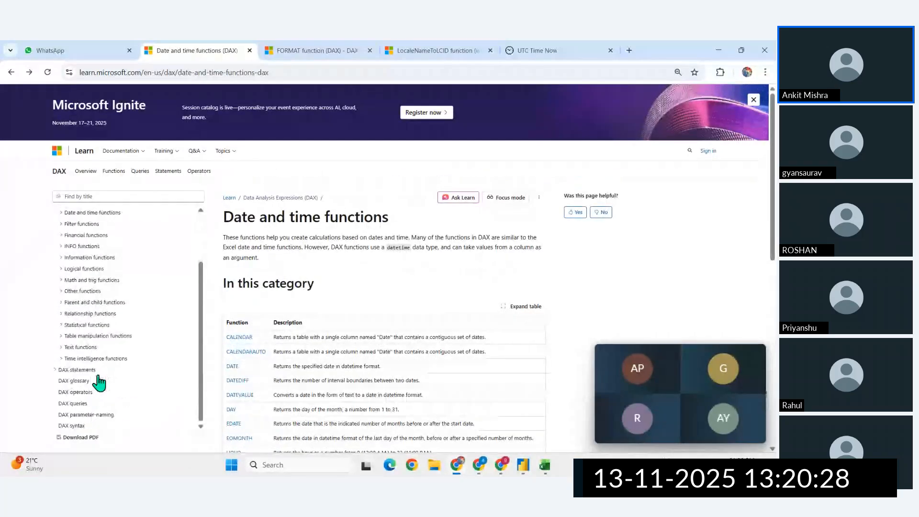
pyautogui.scroll(3, 99, 381)
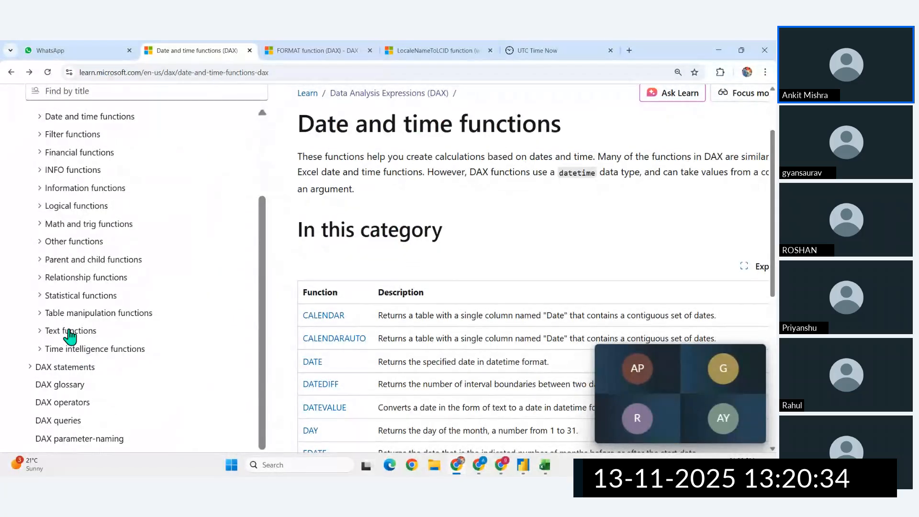
pyautogui.click(69, 331)
pyautogui.scroll(-1, 96, 335)
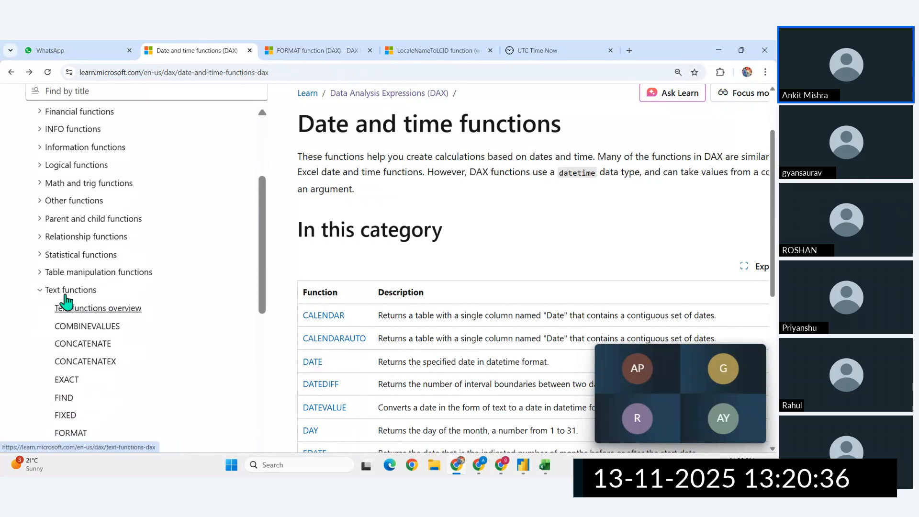
pyautogui.click(55, 290)
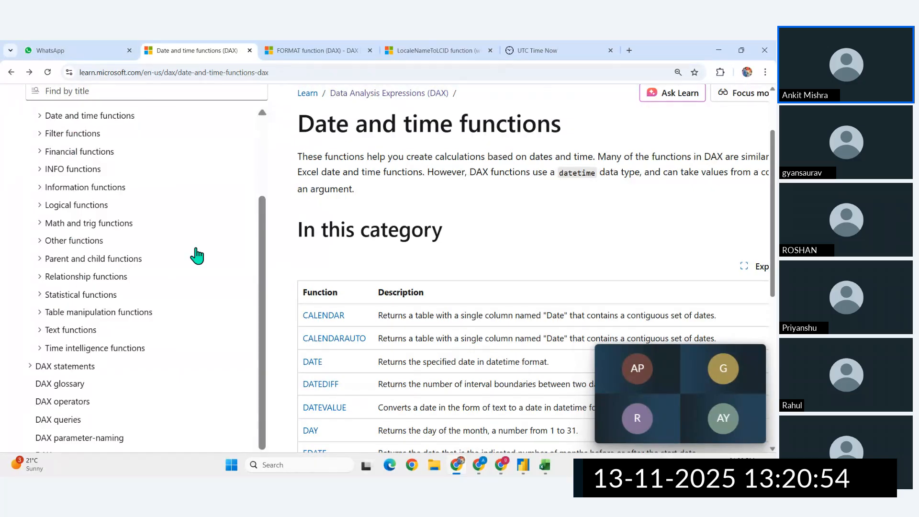
pyautogui.scroll(-3, 385, 263)
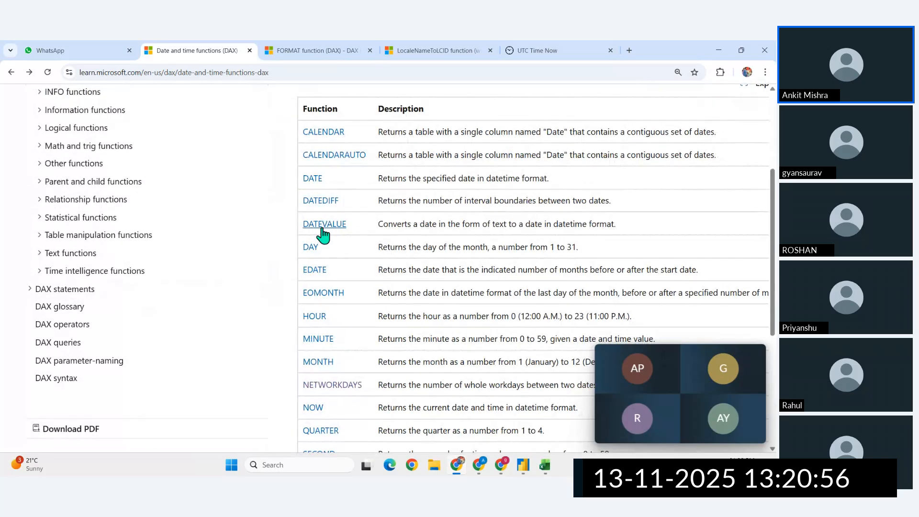
pyautogui.scroll(5, 144, 229)
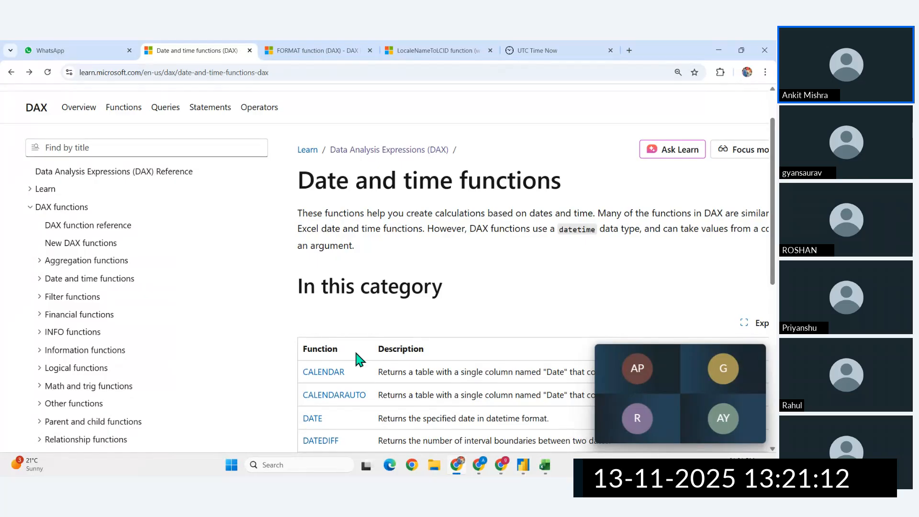
pyautogui.scroll(-3, 358, 359)
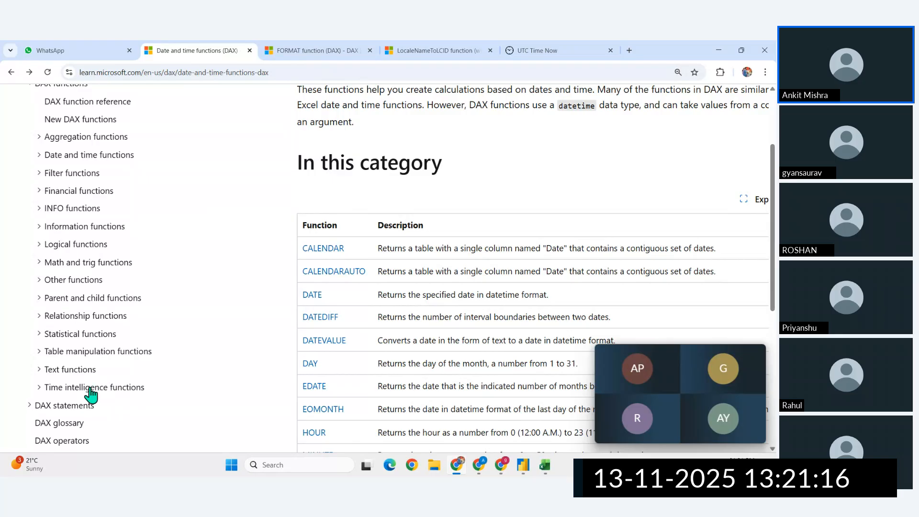
# - Open the Time intelligence functions overview page and close the floating meeting window covering it
pyautogui.click(90, 389)
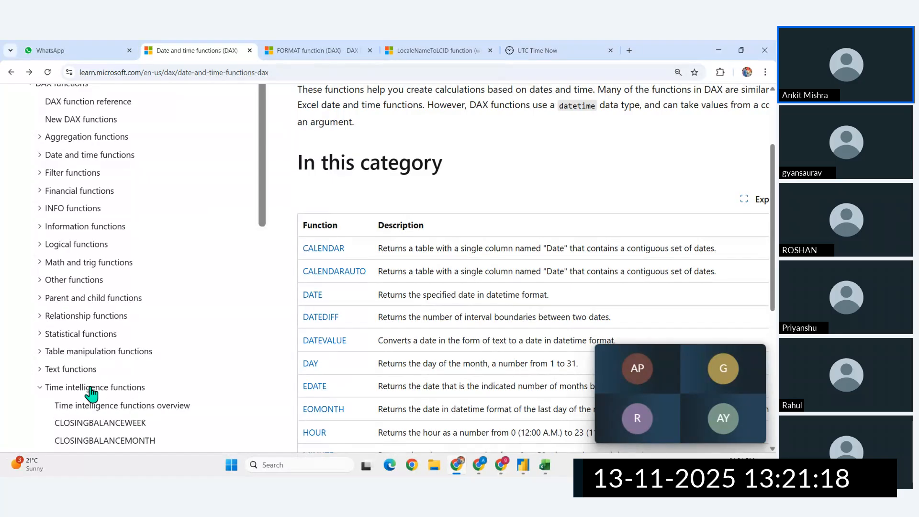
pyautogui.scroll(-2, 423, 358)
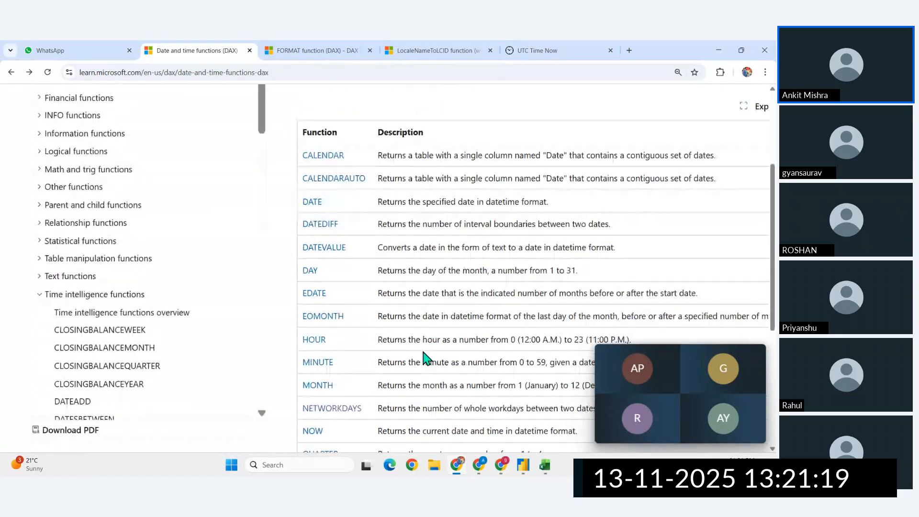
pyautogui.click(108, 316)
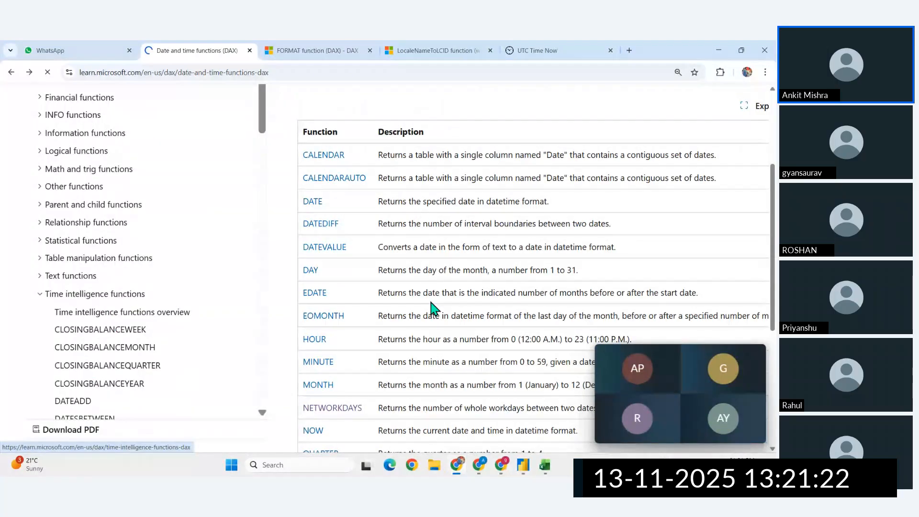
pyautogui.click(757, 353)
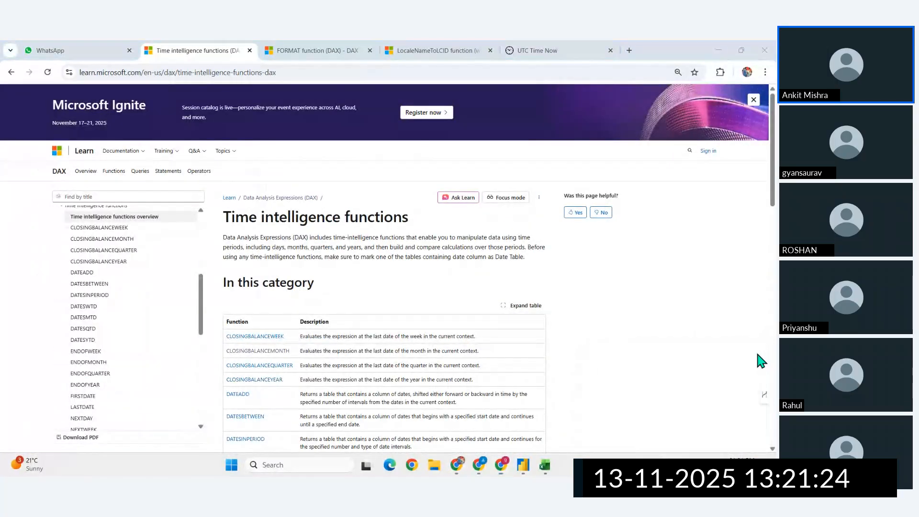
# - Read the time intelligence introduction and look through its function list, from CLOSINGBALANCEWEEK down to TOTALYTD
pyautogui.scroll(-9, 430, 330)
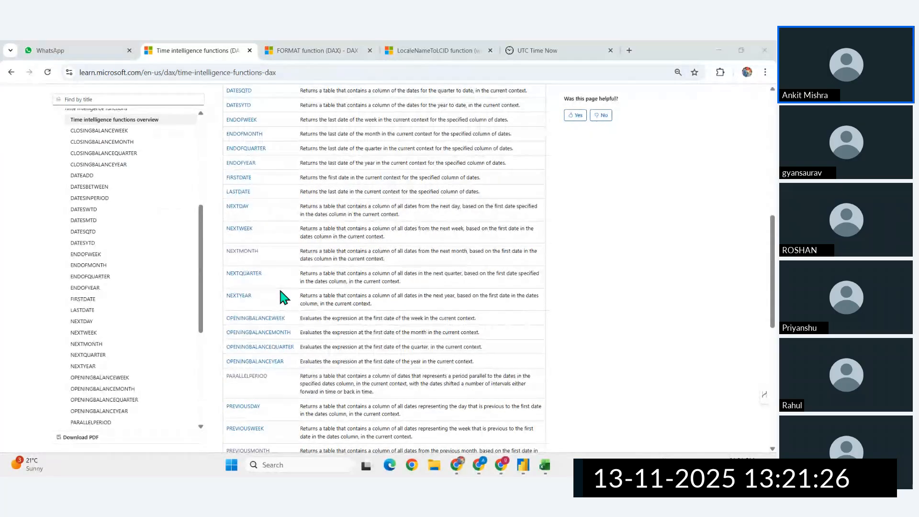
pyautogui.scroll(-2, 280, 290)
pyautogui.scroll(3, 281, 290)
pyautogui.scroll(-4, 280, 291)
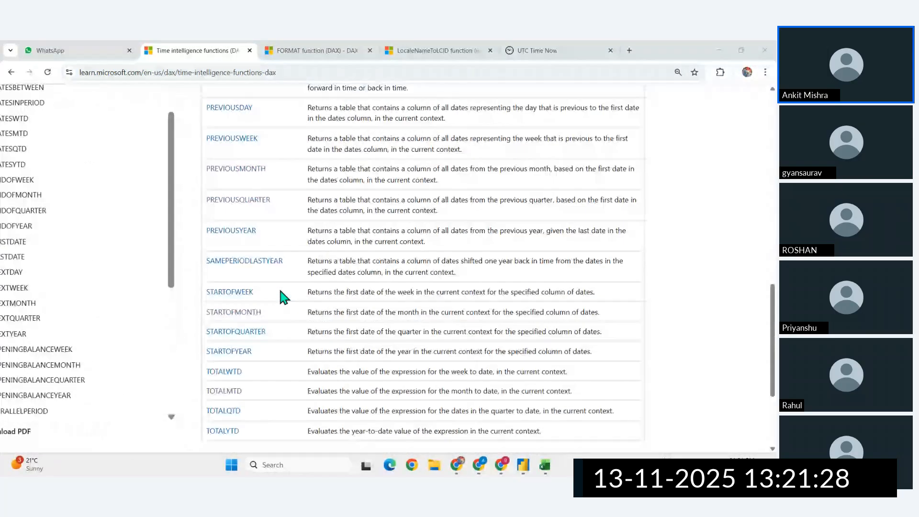
pyautogui.scroll(7, 281, 290)
pyautogui.scroll(10, 281, 297)
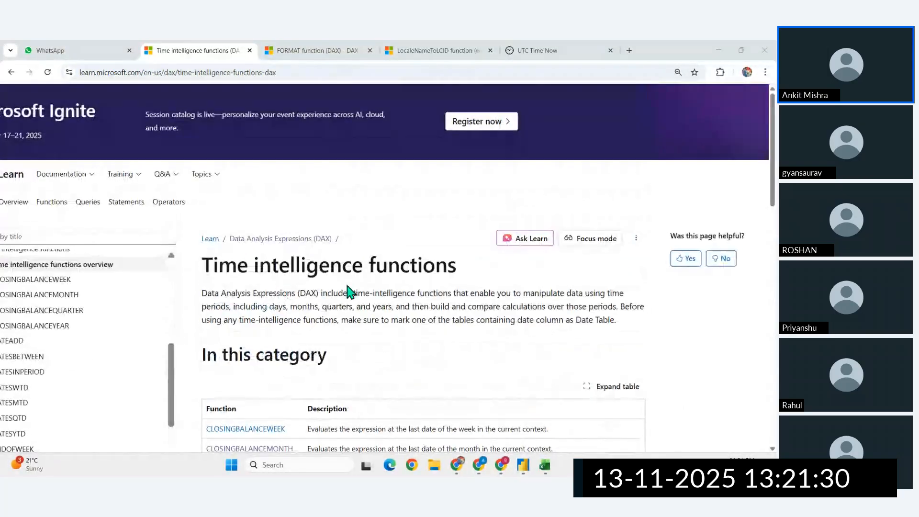
pyautogui.scroll(3, 293, 293)
pyautogui.hscroll(3, 348, 290)
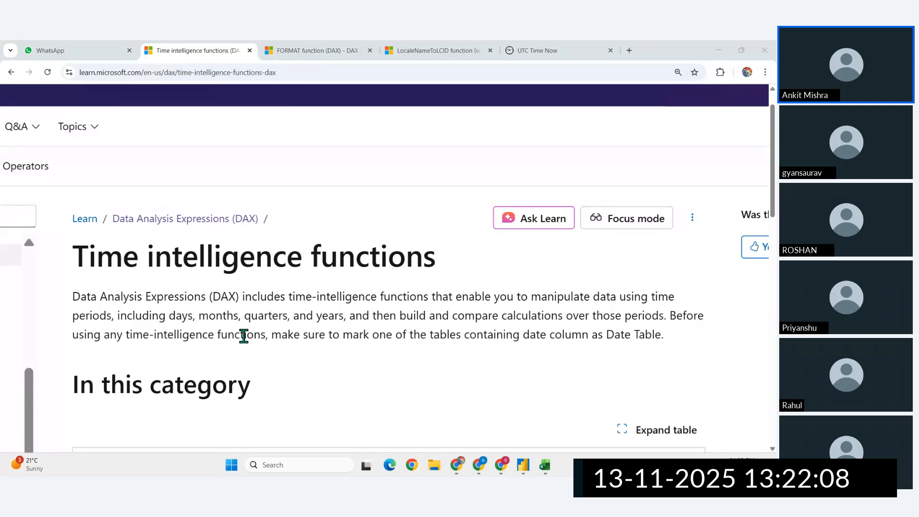
pyautogui.scroll(-20, 243, 335)
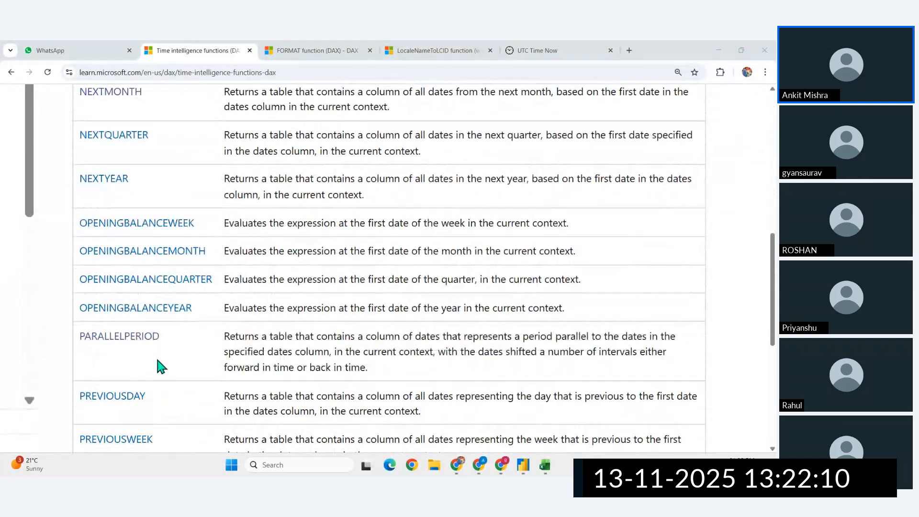
pyautogui.scroll(-9, 158, 361)
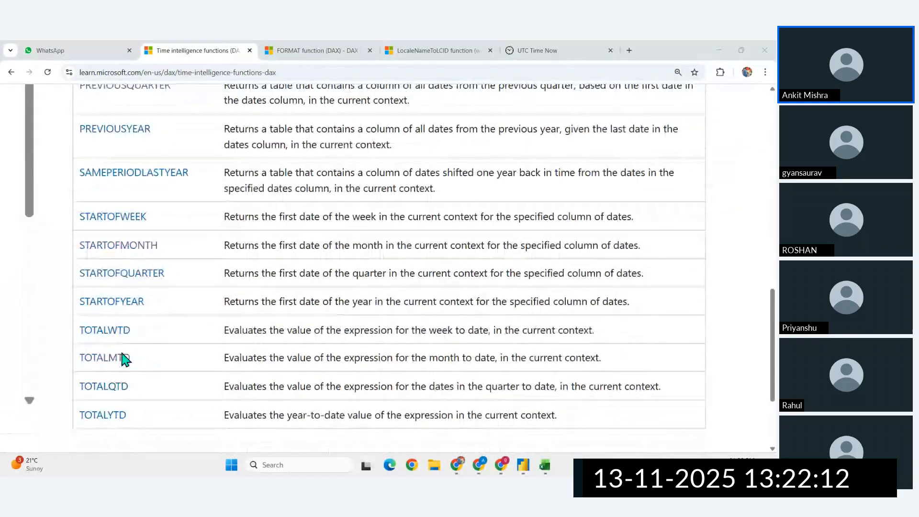
pyautogui.scroll(-1, 123, 359)
pyautogui.scroll(4, 123, 359)
pyautogui.scroll(-1, 123, 359)
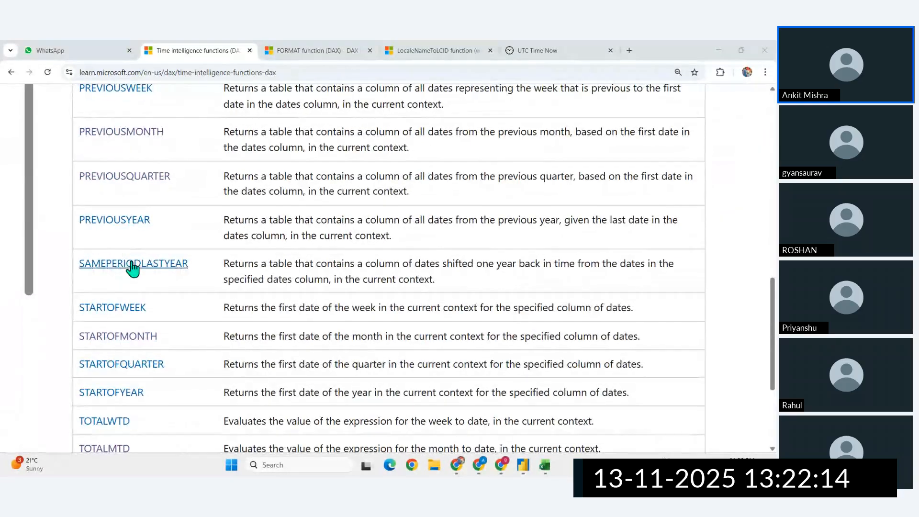
# - Look back through the time intelligence function list from SAMEPERIODLASTYEAR up to CLOSINGBALANCEWEEK and the introduction
pyautogui.keyDown('ctrl'); pyautogui.scroll(3, 132, 268); pyautogui.keyUp('ctrl')
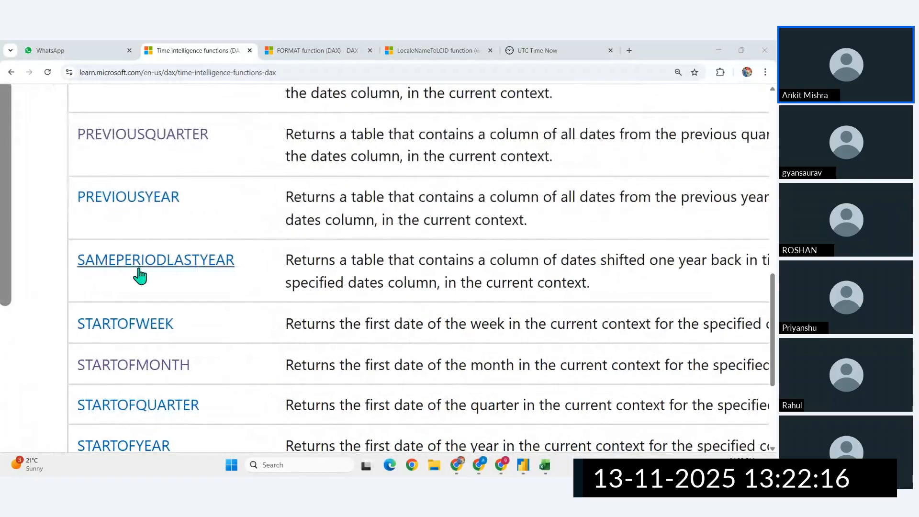
pyautogui.keyDown('ctrl'); pyautogui.scroll(-3, 143, 270); pyautogui.keyUp('ctrl')
pyautogui.scroll(13, 145, 270)
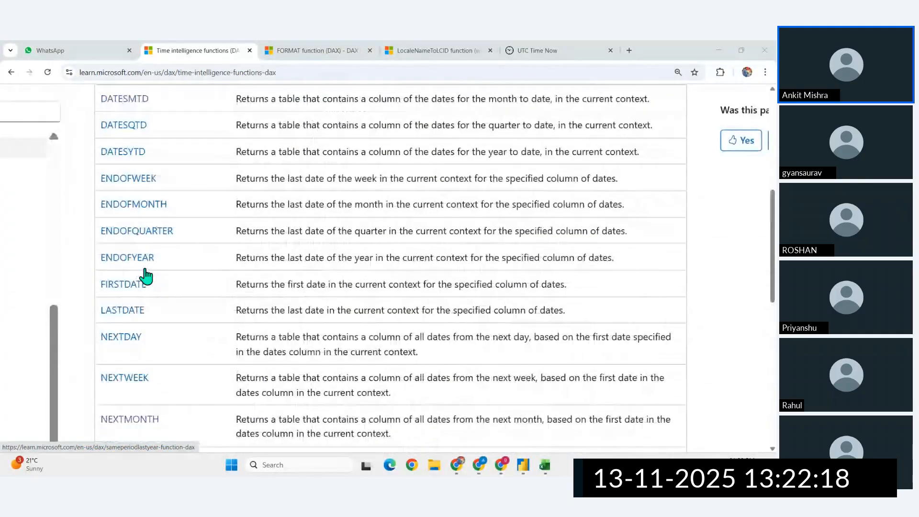
pyautogui.scroll(5, 145, 273)
pyautogui.scroll(4, 250, 282)
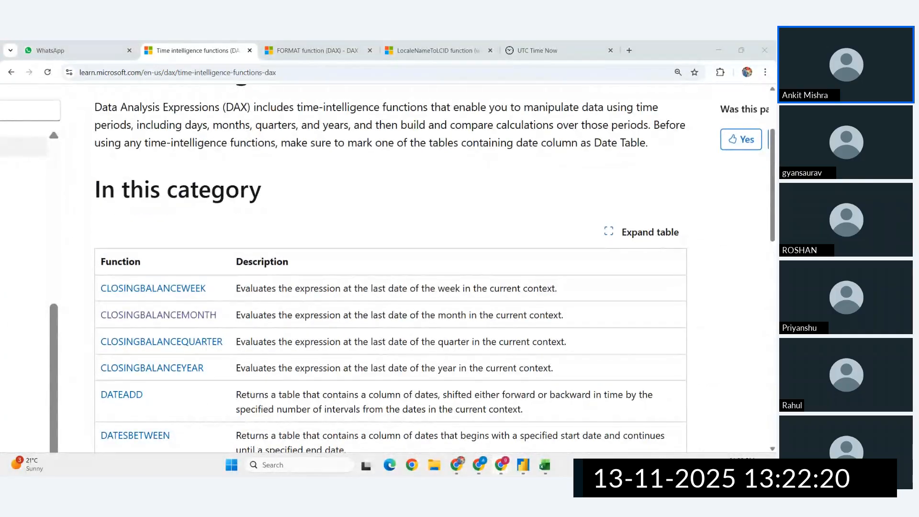
# - Switch to Power BI Desktop and show the dim date table's data in Table view
pyautogui.hotkey('alt', 'Tab')
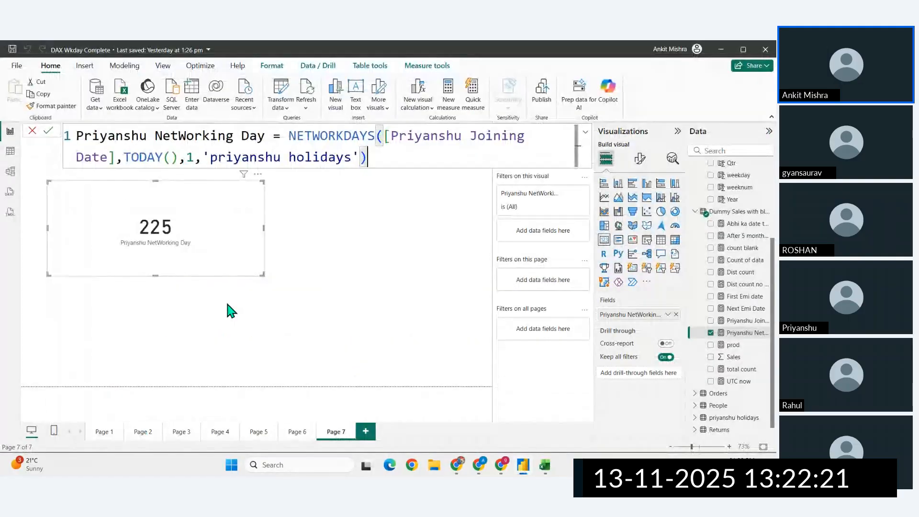
pyautogui.click(10, 152)
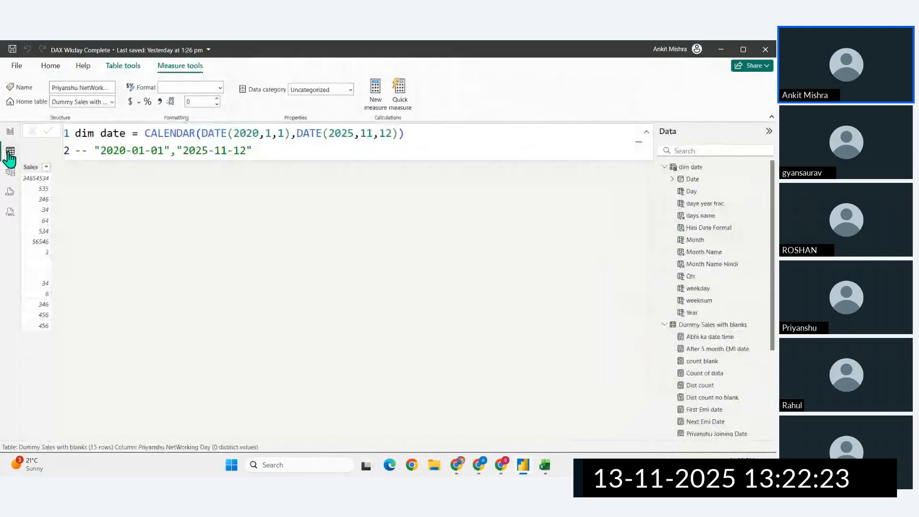
pyautogui.click(690, 168)
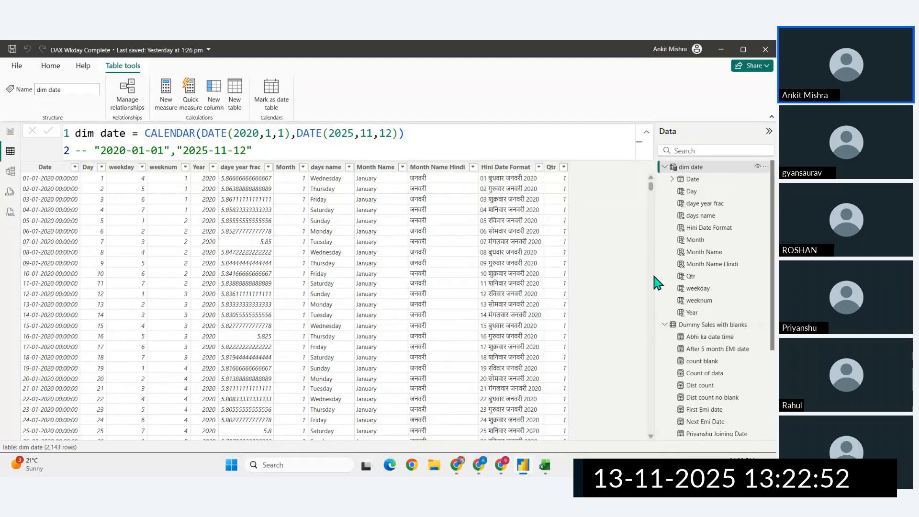
# - Open the Orders table and examine the earliest and latest order dates by sorting Order Date ascending and descending
pyautogui.scroll(-2, 718, 311)
pyautogui.scroll(-3, 720, 320)
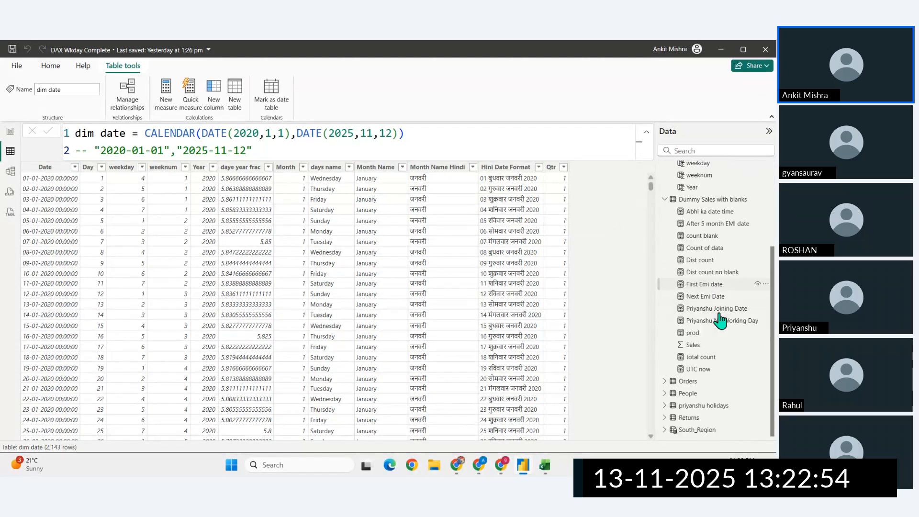
pyautogui.click(688, 381)
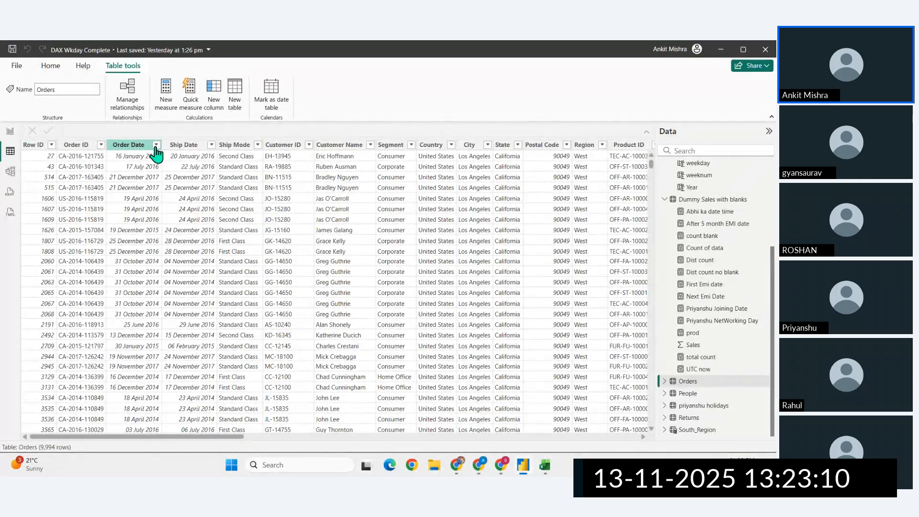
pyautogui.click(156, 145)
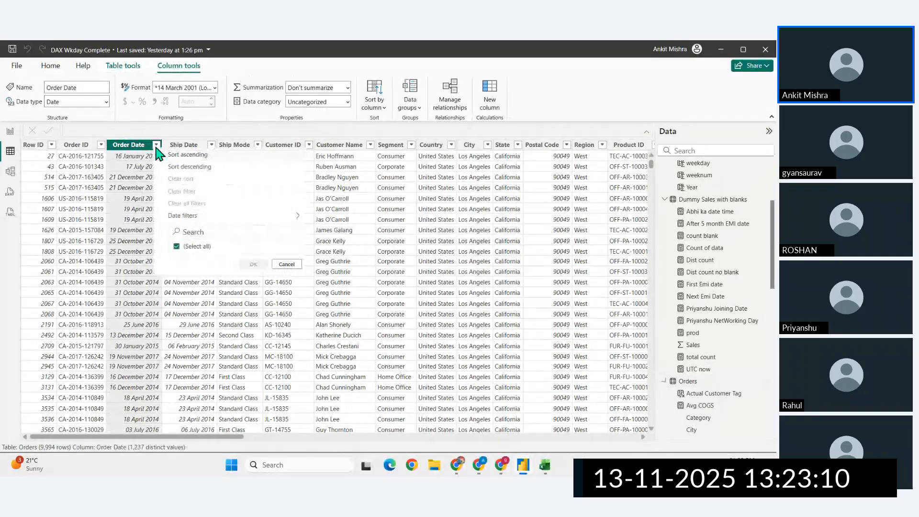
pyautogui.click(196, 151)
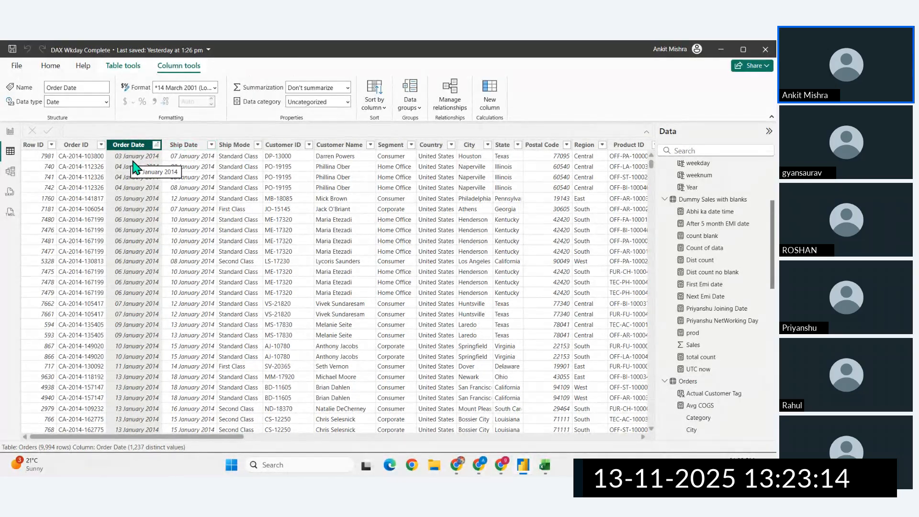
pyautogui.click(156, 145)
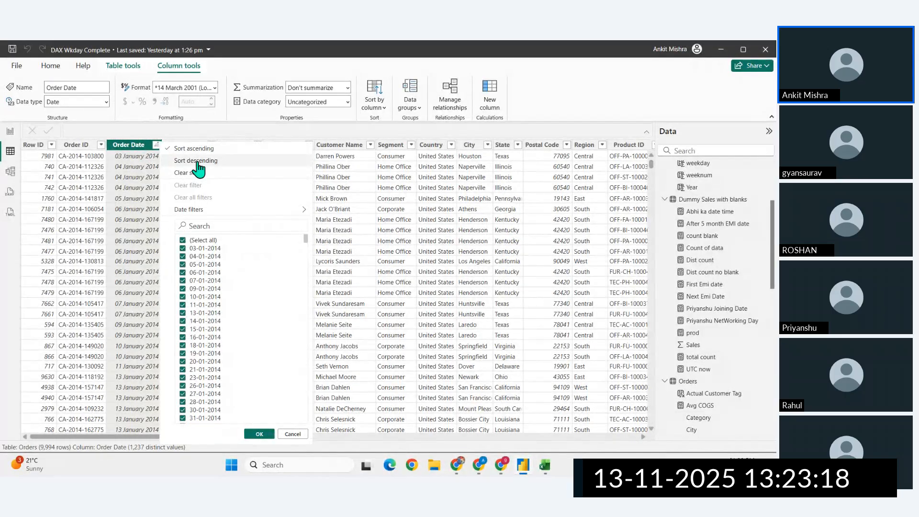
pyautogui.click(197, 161)
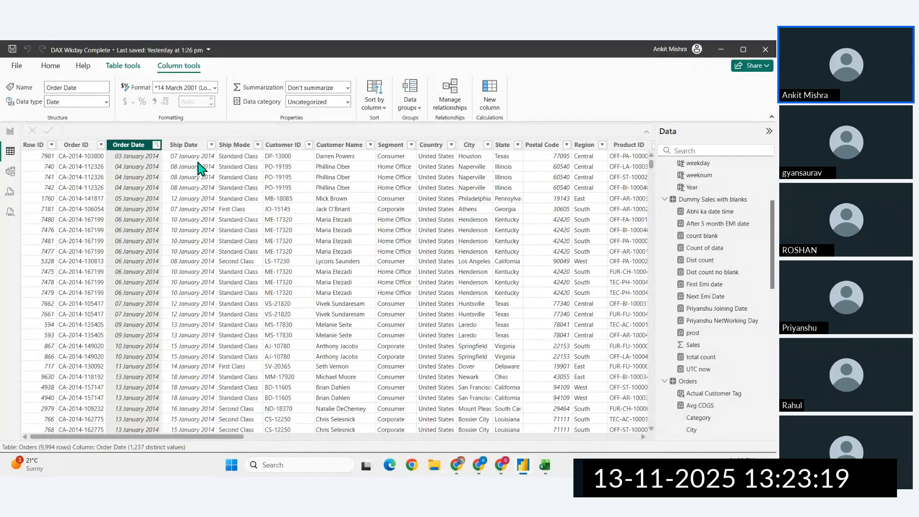
# - Sort the Orders table by Row ID in ascending order
pyautogui.click(156, 144)
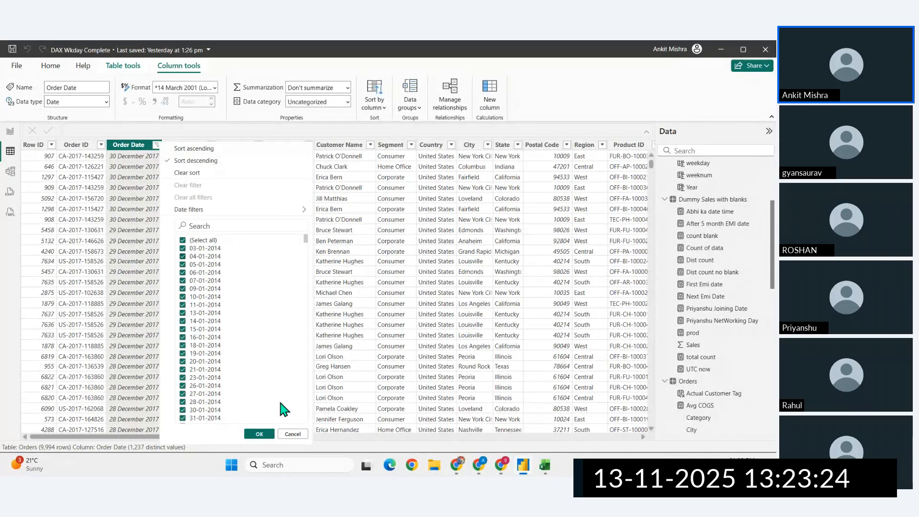
pyautogui.click(293, 433)
pyautogui.click(51, 144)
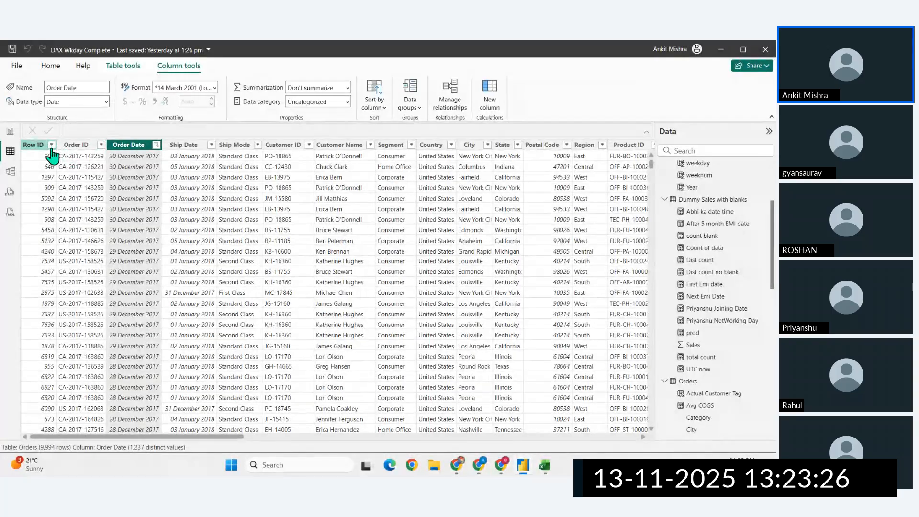
pyautogui.click(79, 148)
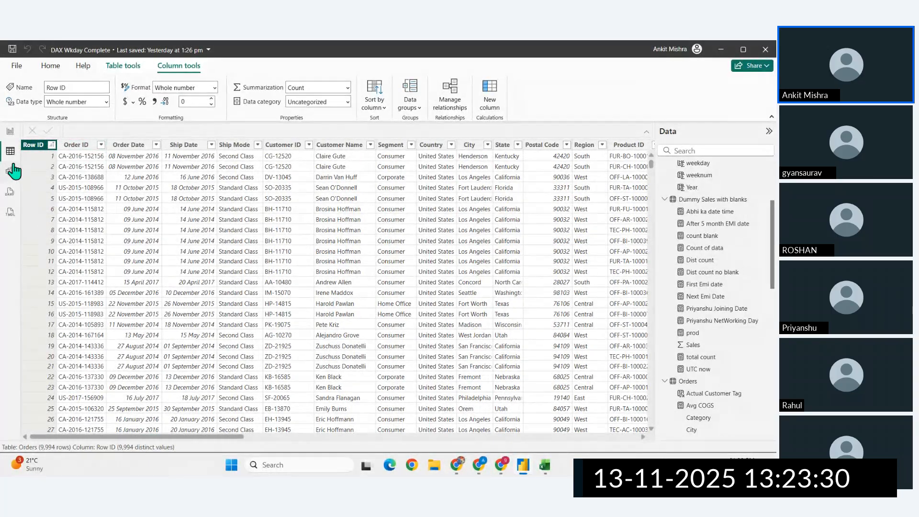
# - Change the dim date table's CALENDAR formula to start at DATE(2024,1,1) and end at DATE(2018,11,12)
pyautogui.scroll(3, 700, 288)
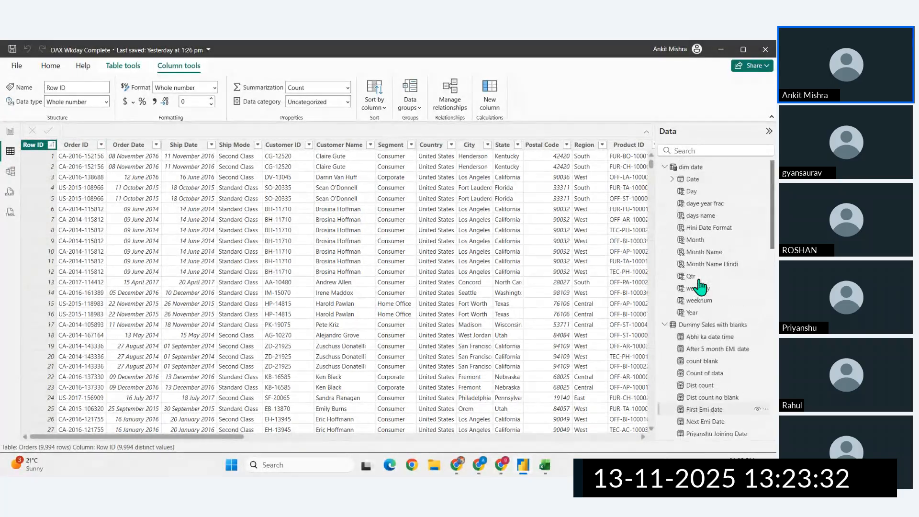
pyautogui.click(692, 168)
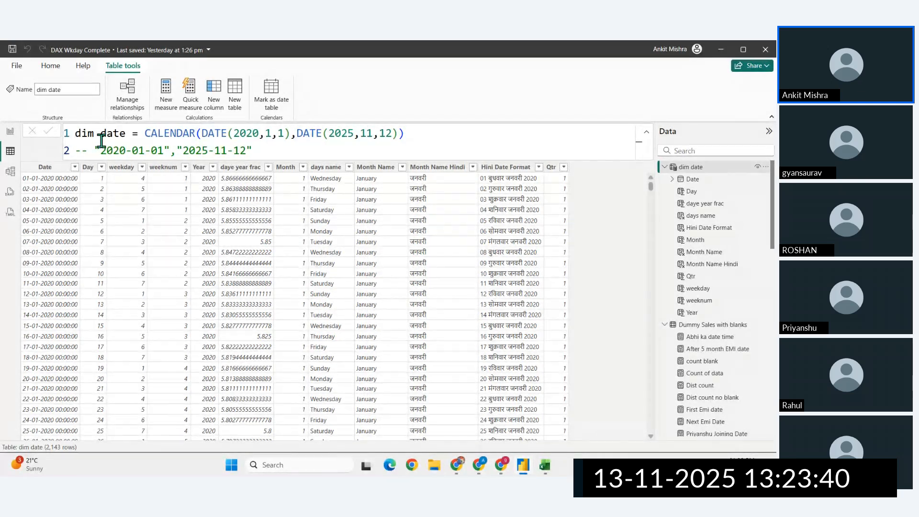
pyautogui.click(259, 134)
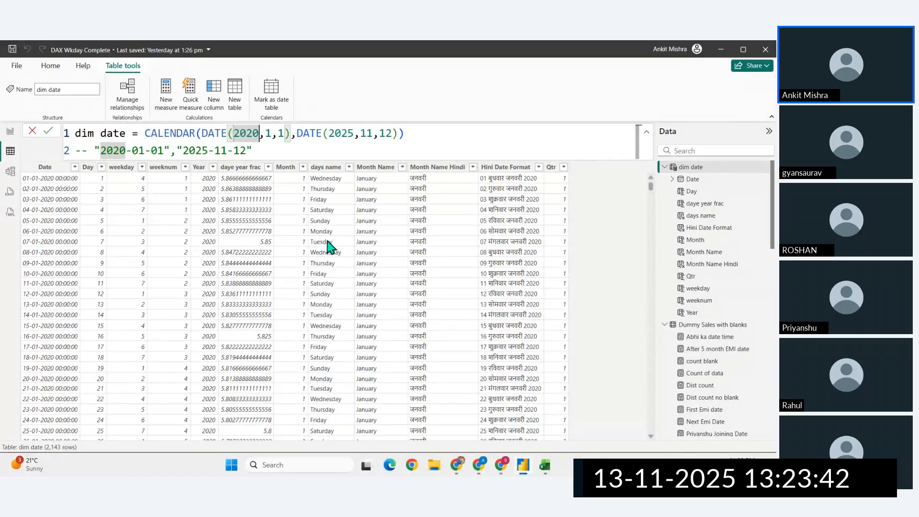
pyautogui.press('BackSpace')
pyautogui.write('4')
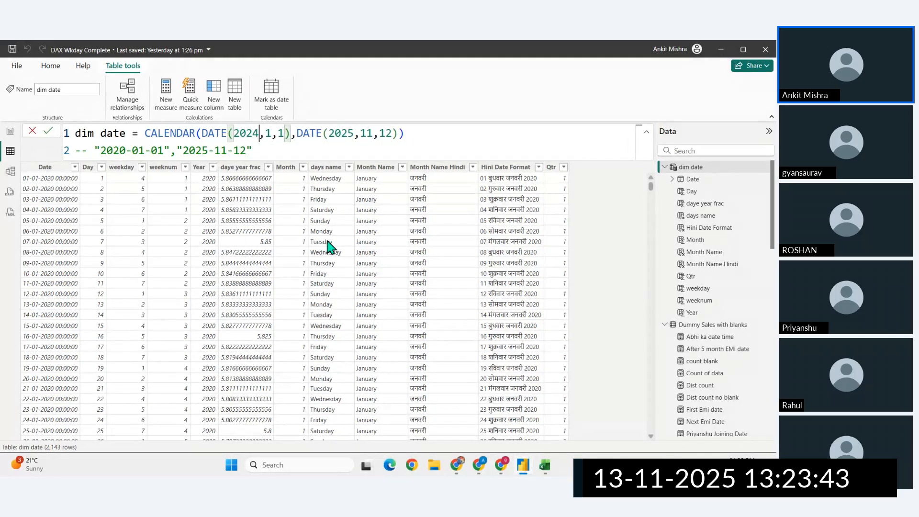
pyautogui.click(352, 134)
pyautogui.press('BackSpace')
pyautogui.press('BackSpace')
pyautogui.write('1')
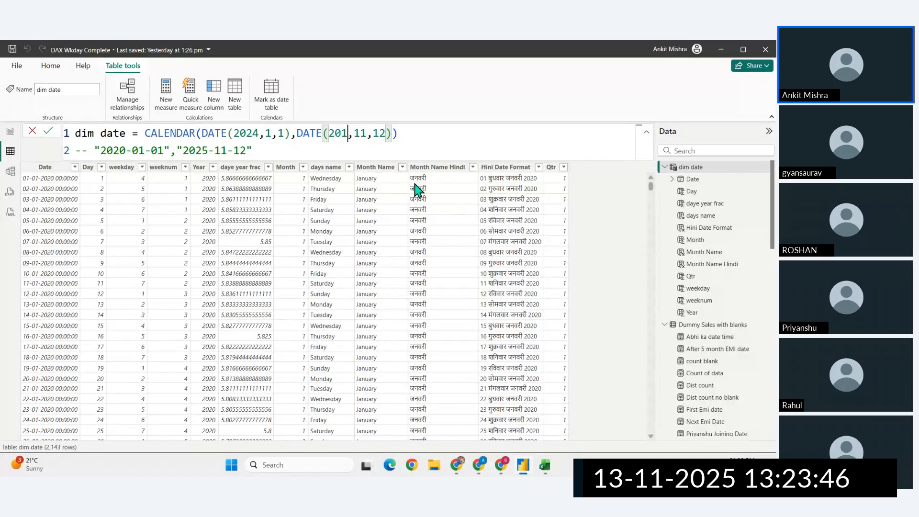
pyautogui.write('8')
pyautogui.press('Return')
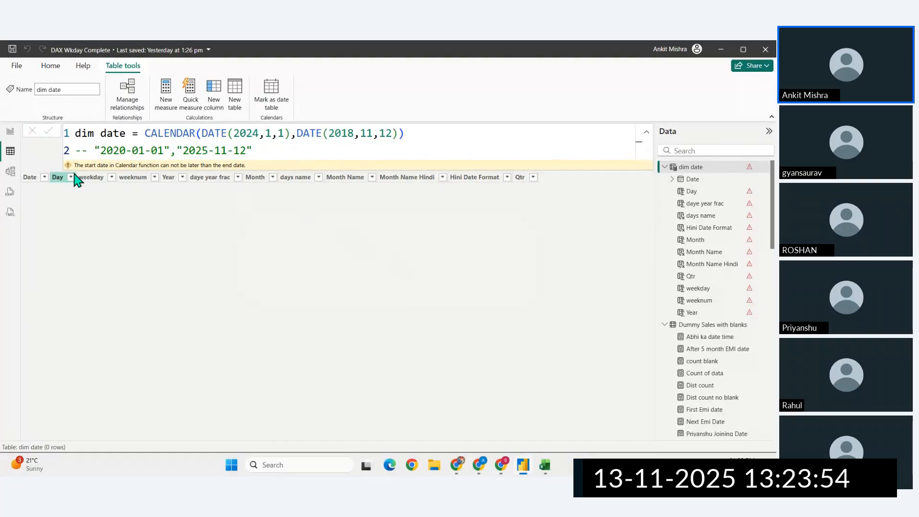
# - Correct the start date in the dim date CALENDAR formula to DATE(2014,1,1)
pyautogui.click(253, 133)
pyautogui.press('BackSpace')
pyautogui.press('BackSpace')
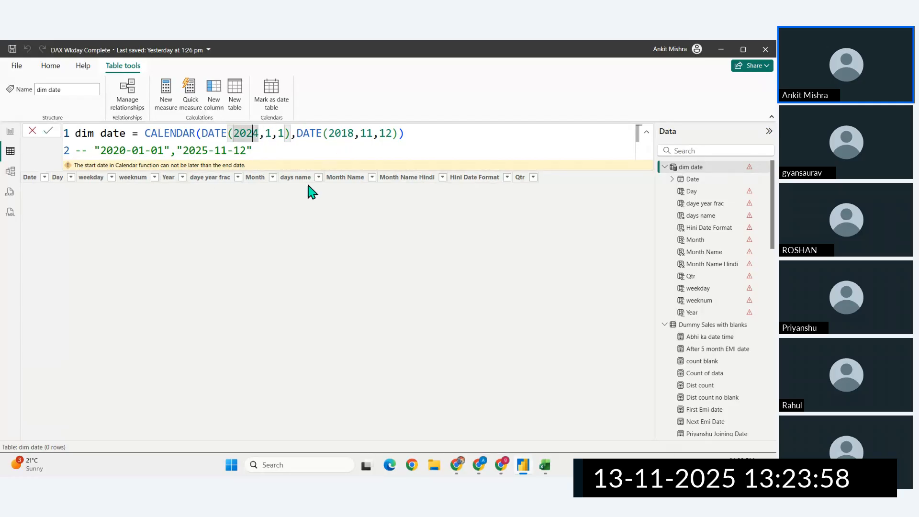
pyautogui.write('14')
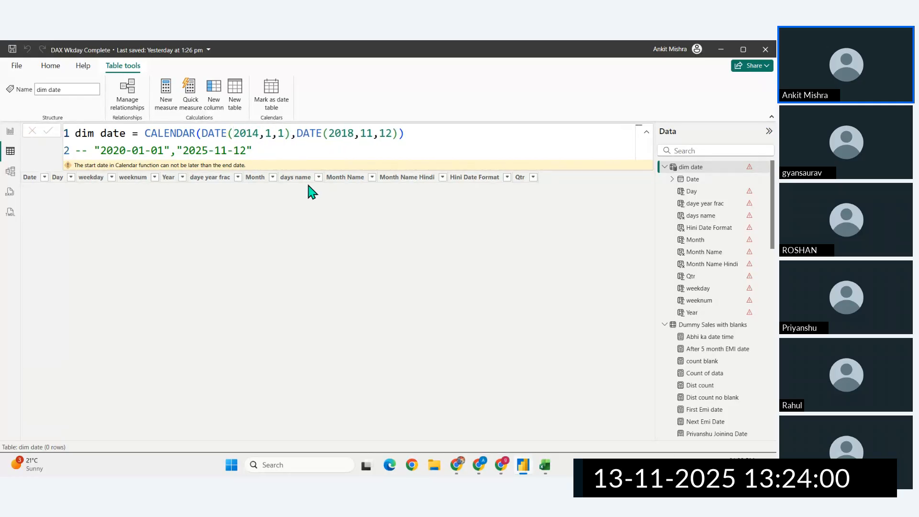
pyautogui.press('Return')
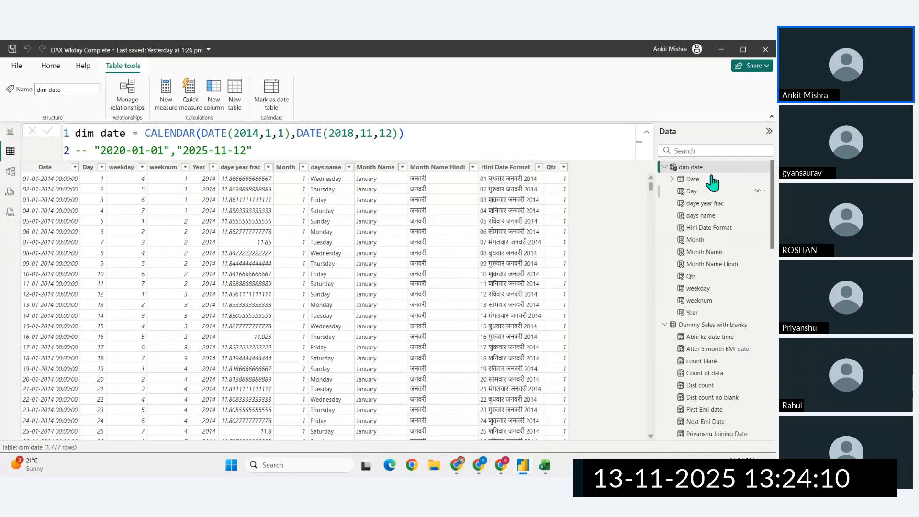
# - Collapse dim date's field list and compare the Orders table's dates with the dim date table
pyautogui.click(665, 167)
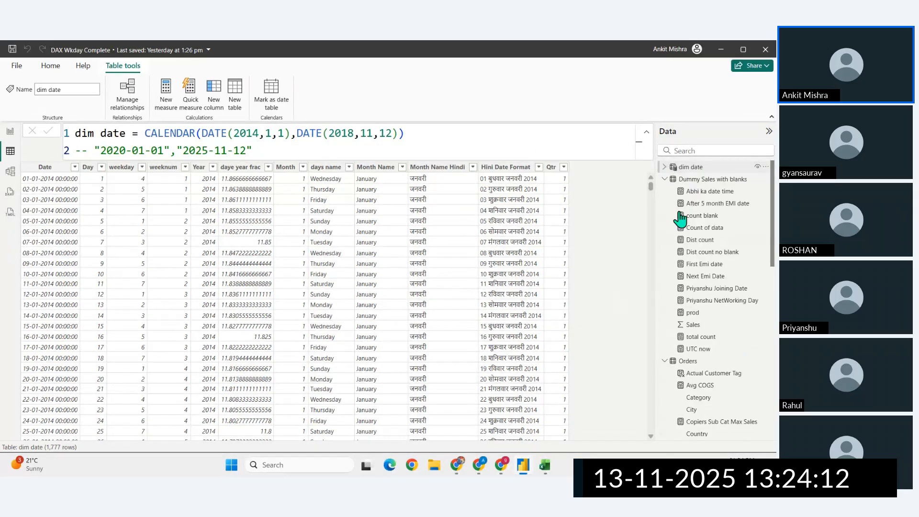
pyautogui.click(691, 363)
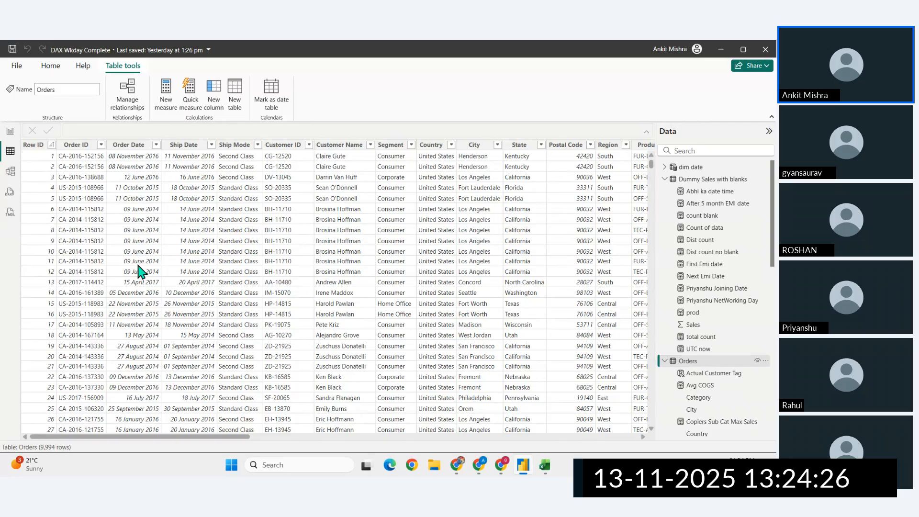
pyautogui.click(687, 168)
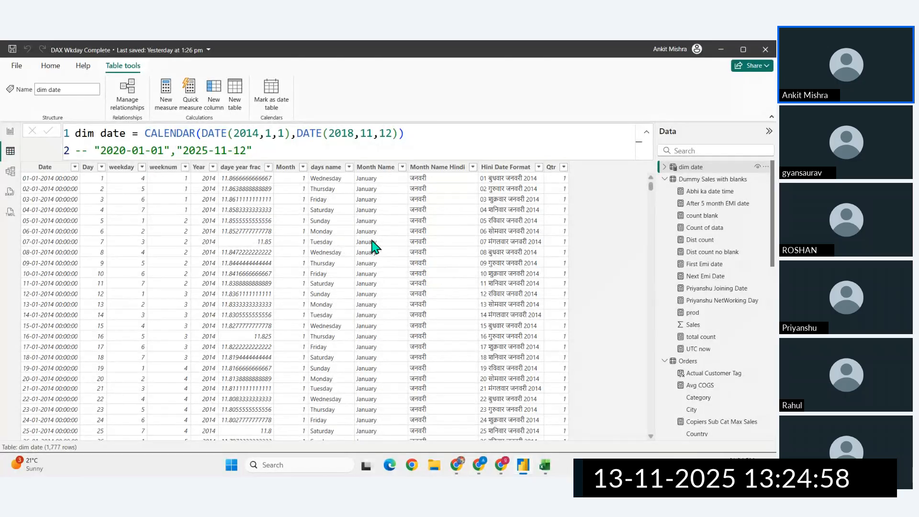
# - Return to the report view and add a new report page
pyautogui.click(10, 132)
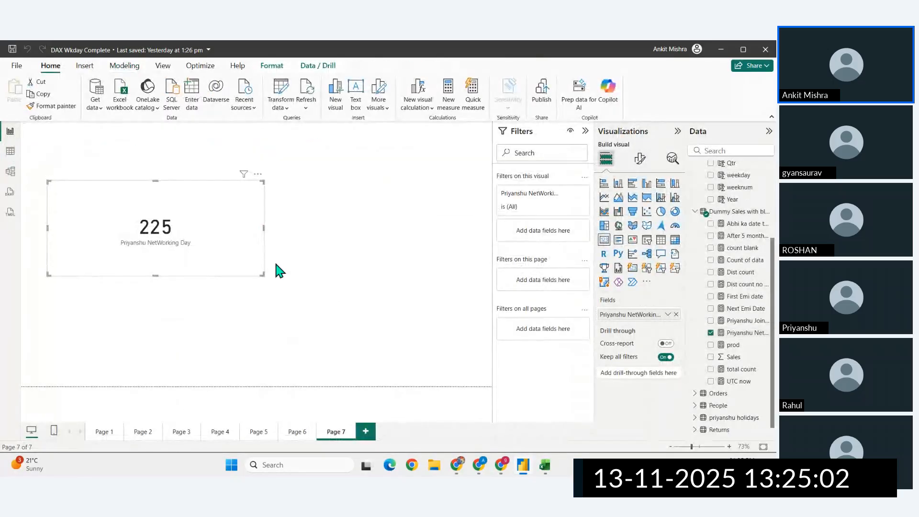
pyautogui.click(366, 431)
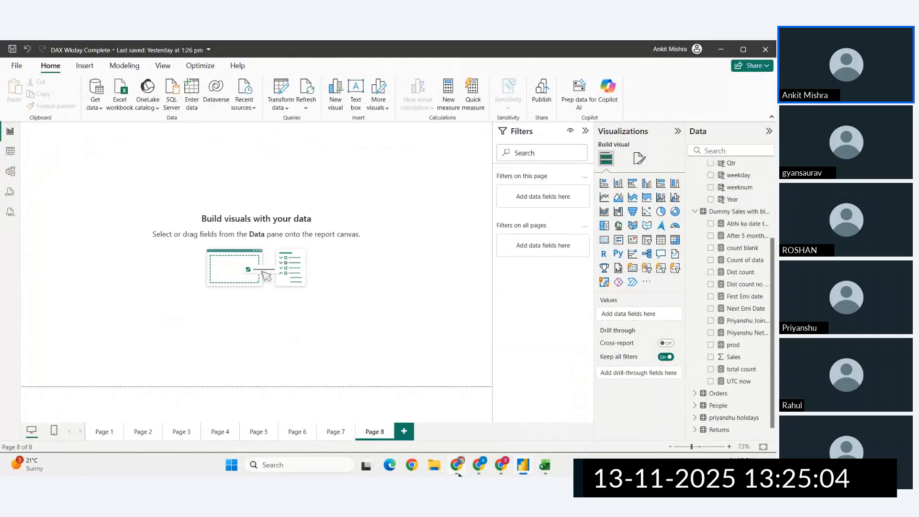
# - Switch to the time intelligence documentation in the browser and review the functions down to TOTALWTD, TOTALMTD, TOTALQTD and TOTALYTD
pyautogui.click(457, 465)
pyautogui.scroll(-5, 246, 355)
pyautogui.scroll(-15, 245, 354)
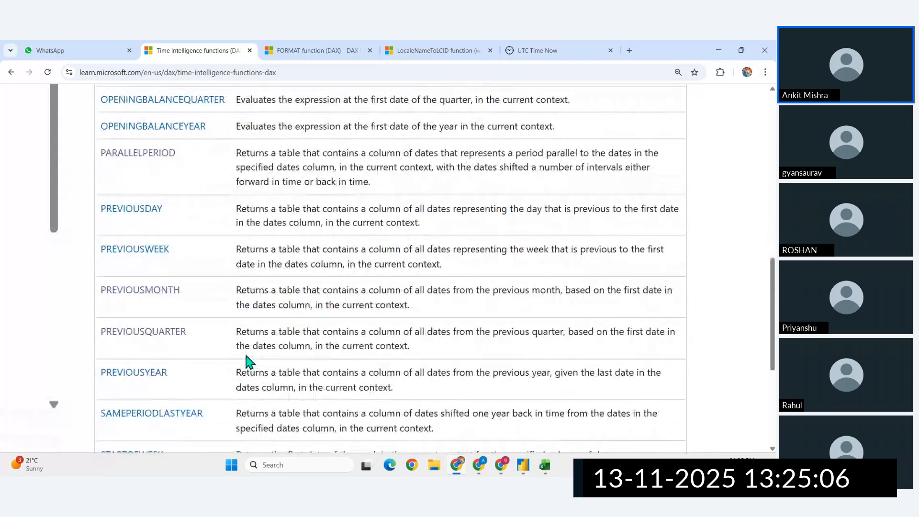
pyautogui.scroll(2, 246, 360)
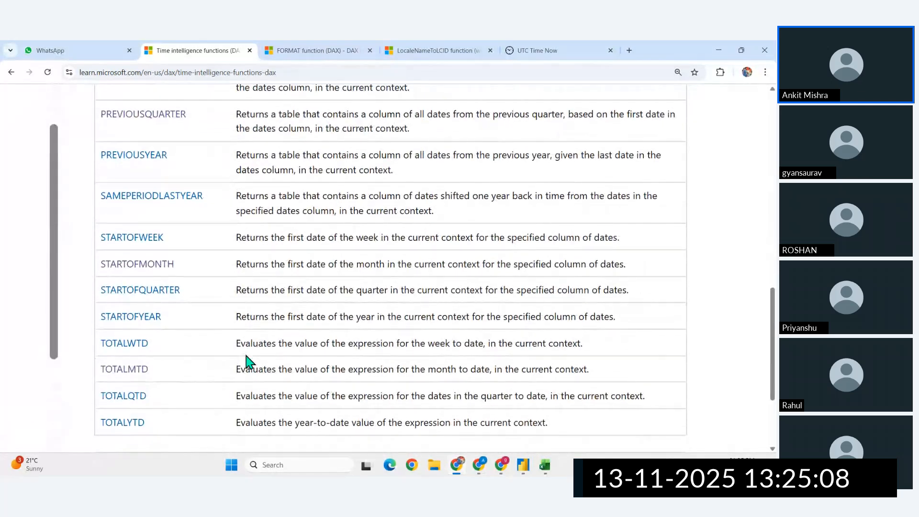
pyautogui.scroll(-1, 246, 361)
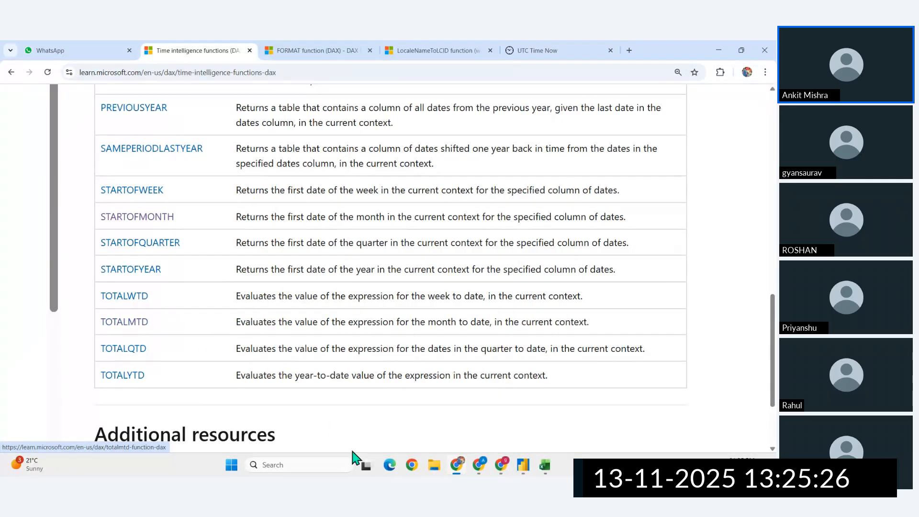
# - Switch to Excel, try filling the NOW formula in F7 down to row 35, and undo the fill
pyautogui.click(545, 465)
pyautogui.scroll(-1, 380, 293)
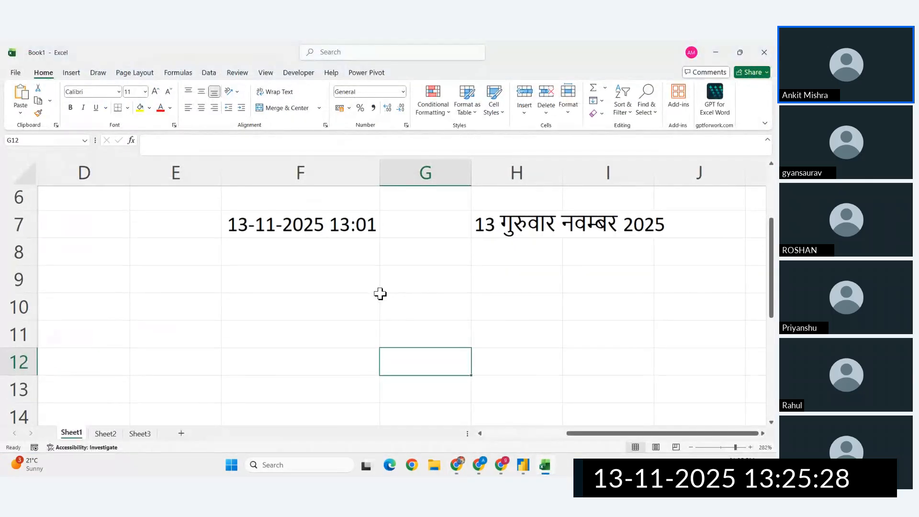
pyautogui.click(306, 222)
pyautogui.moveTo(380, 241); pyautogui.dragTo(380, 353)
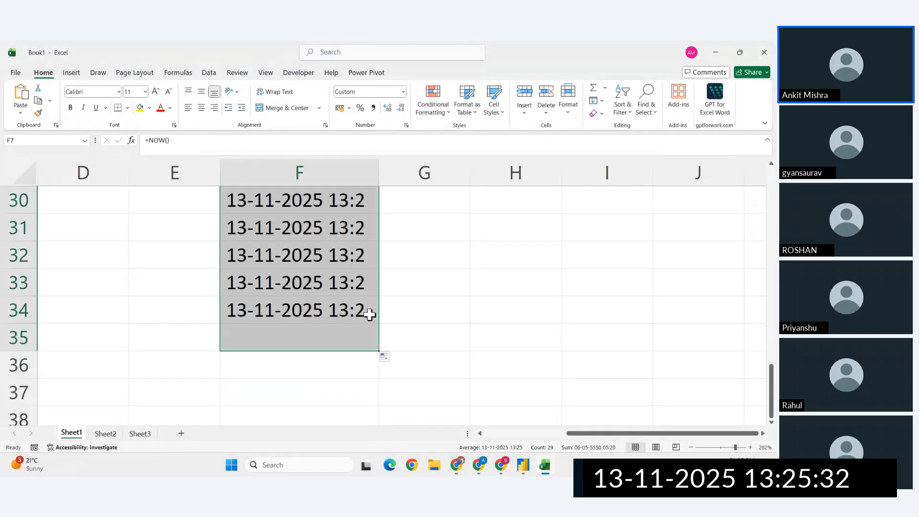
pyautogui.hotkey('ctrl', 'z')
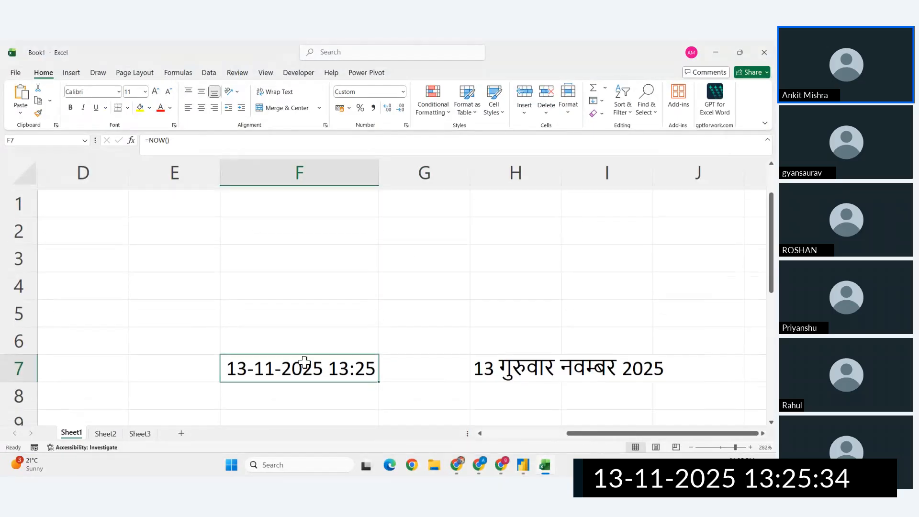
# - Replace the NOW formula in F7 with the static current date, 13-11-2025
pyautogui.click(280, 390)
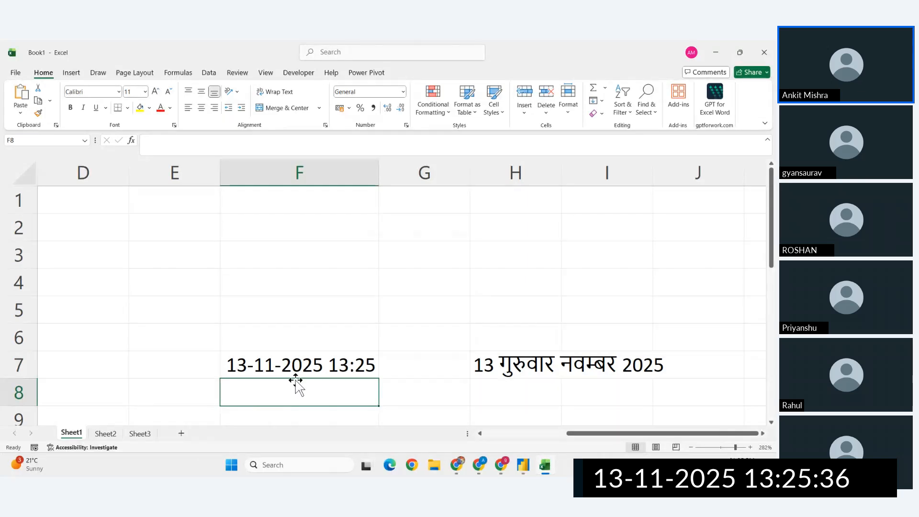
pyautogui.click(285, 360)
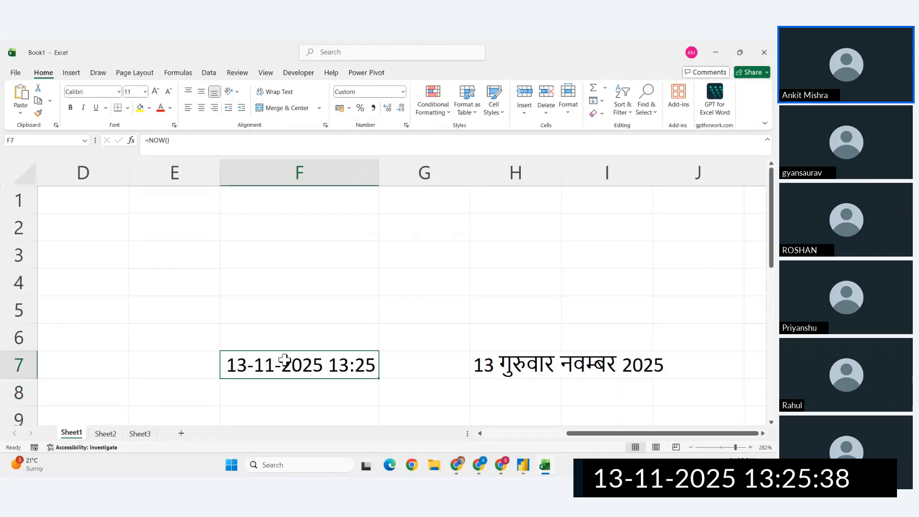
pyautogui.press('Delete')
pyautogui.hotkey('ctrl', ';')
pyautogui.press('Return')
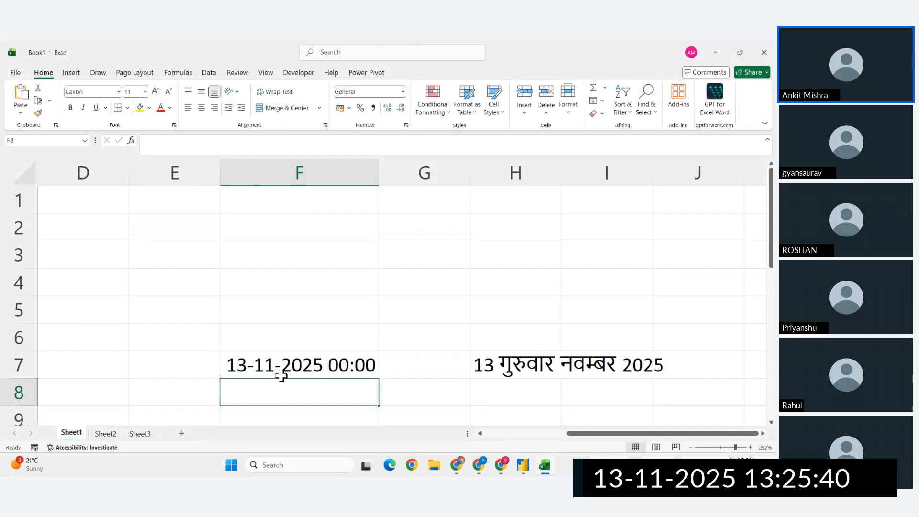
# - Fill the date in F7 down to F35 as a daily series and review the dates across the month change
pyautogui.click(307, 366)
pyautogui.moveTo(378, 381); pyautogui.dragTo(379, 406)
pyautogui.scroll(3, 467, 363)
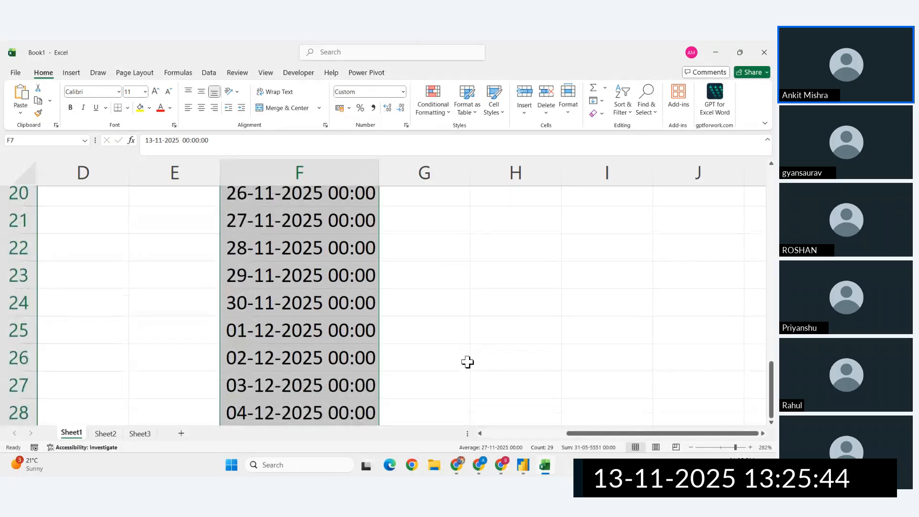
pyautogui.scroll(-4, 467, 363)
pyautogui.scroll(4, 467, 362)
pyautogui.scroll(1, 468, 363)
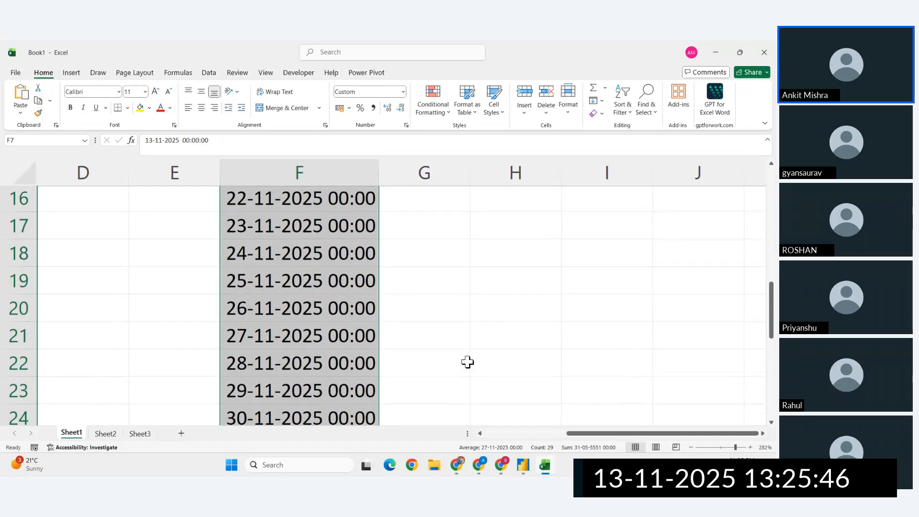
pyautogui.keyDown('ctrl'); pyautogui.scroll(-4, 467, 362); pyautogui.keyUp('ctrl')
pyautogui.scroll(3, 467, 363)
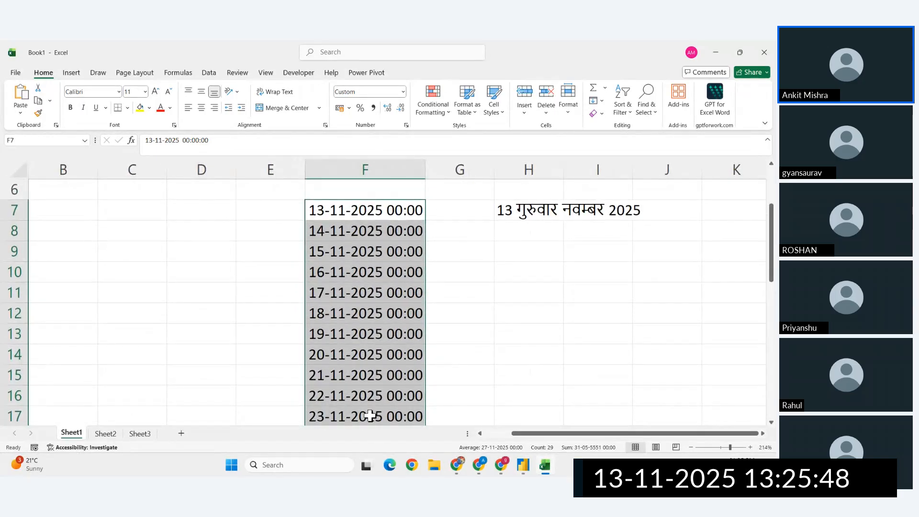
pyautogui.scroll(-3, 353, 401)
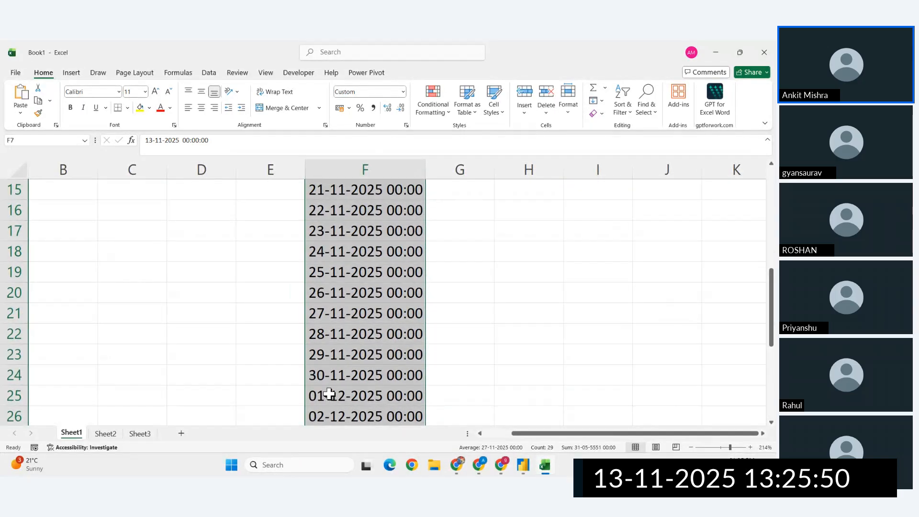
pyautogui.click(335, 378)
pyautogui.scroll(4, 432, 375)
# - Fill G7:G35 with random whole numbers using =RANDBETWEEN(10,100)
pyautogui.click(458, 248)
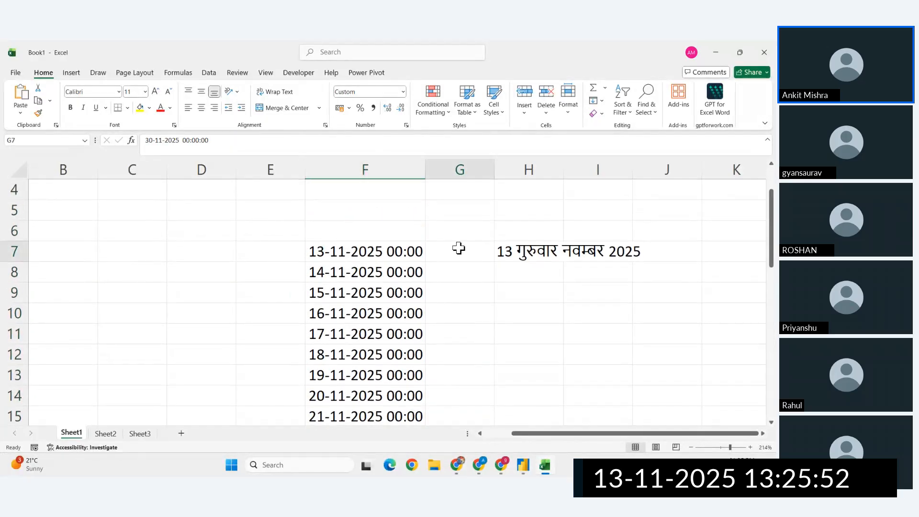
pyautogui.moveTo(459, 248); pyautogui.dragTo(463, 377)
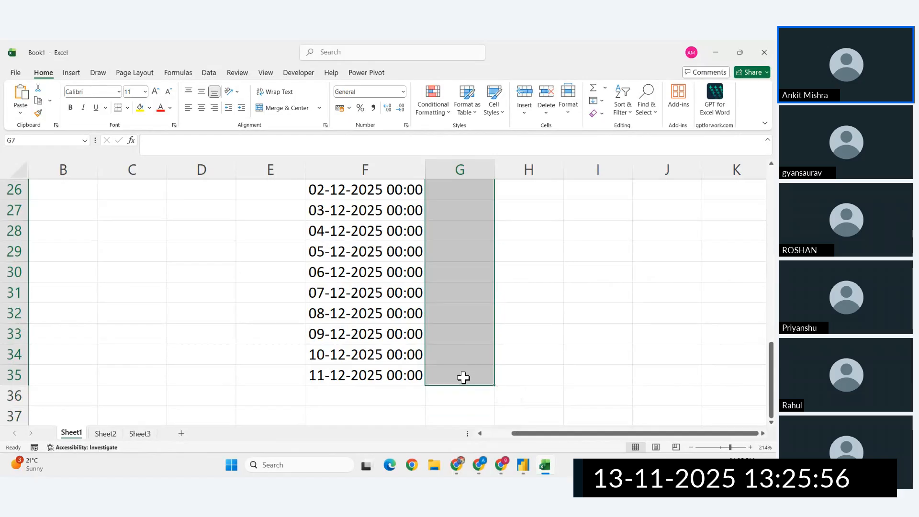
pyautogui.write('=rand')
pyautogui.press('Down')
pyautogui.press('Down')
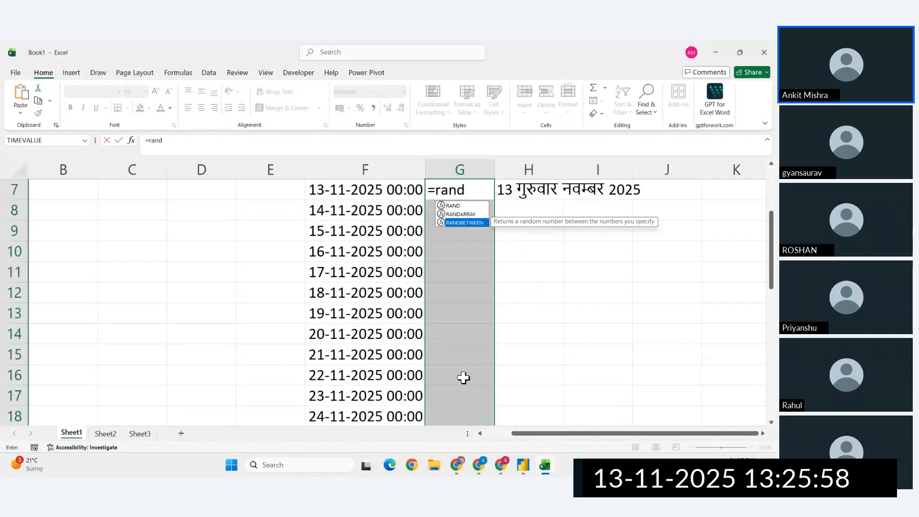
pyautogui.press('Tab')
pyautogui.write('10,100')
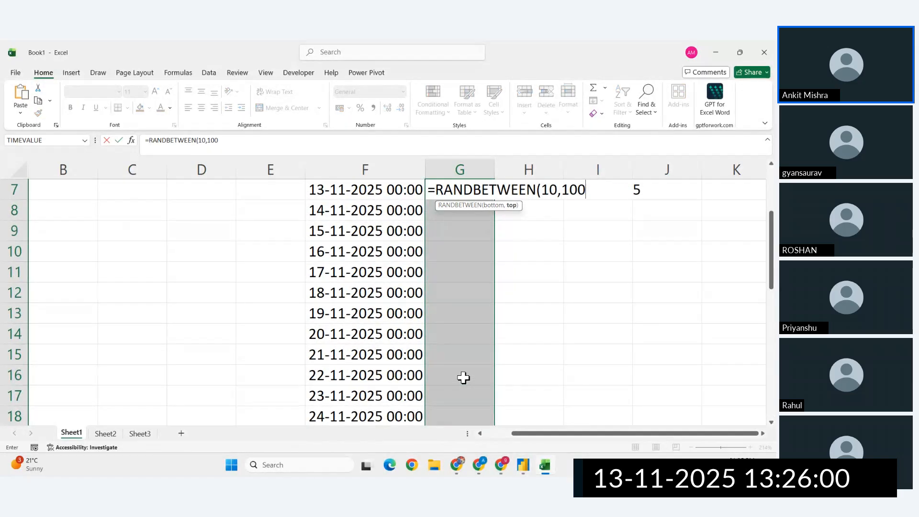
pyautogui.write(')')
pyautogui.hotkey('ctrl', 'Return')
# - Convert the random-number formulas in G7:G35 to static values in place
pyautogui.hotkey('ctrl', 'c')
pyautogui.hotkey('ctrl', 'alt', 'v')
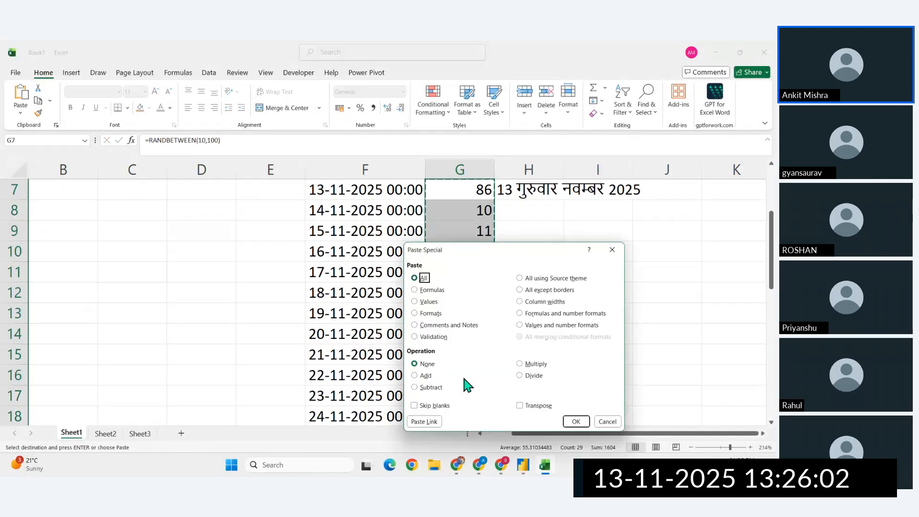
pyautogui.press('v')
pyautogui.press('Return')
pyautogui.scroll(2, 476, 365)
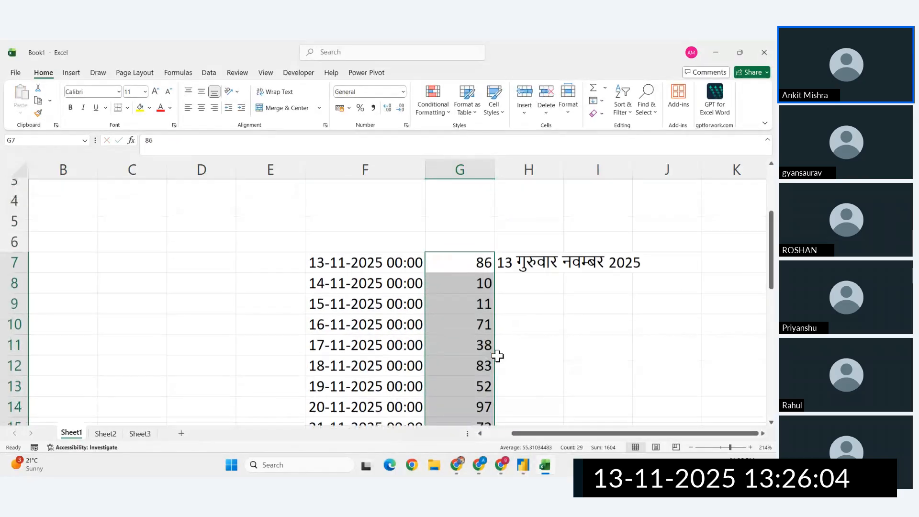
# - Clear the contents of column H
pyautogui.click(532, 170)
pyautogui.press('Delete')
pyautogui.click(577, 310)
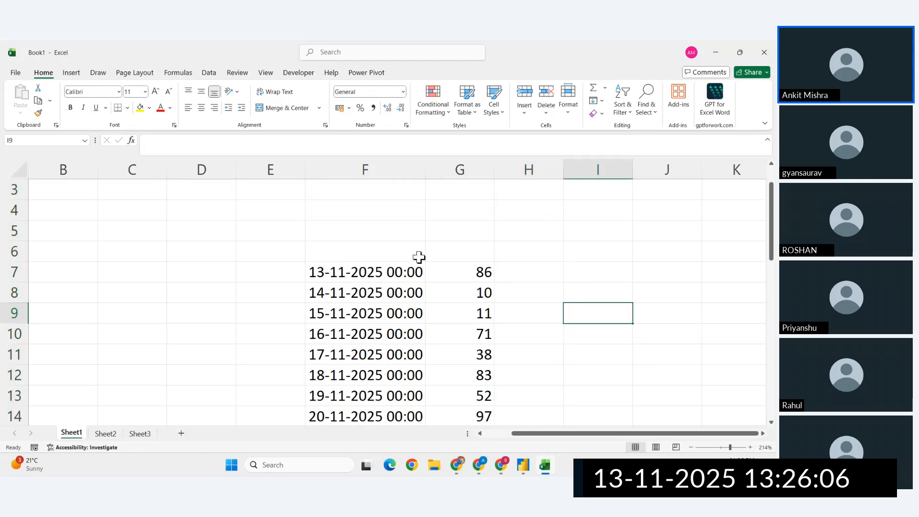
# - Enter the headers Order Date in F6 and Sales in G6 above the data
pyautogui.click(385, 253)
pyautogui.write('Or')
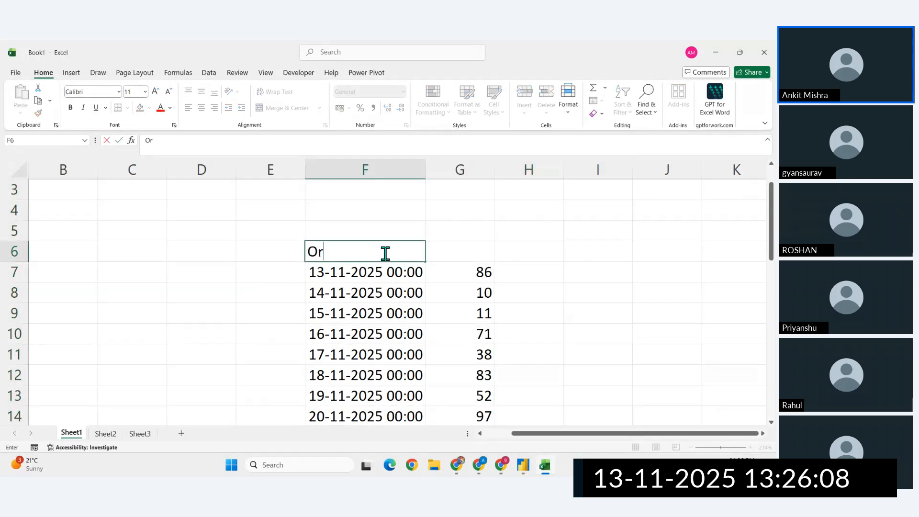
pyautogui.write('der Date')
pyautogui.press('Tab')
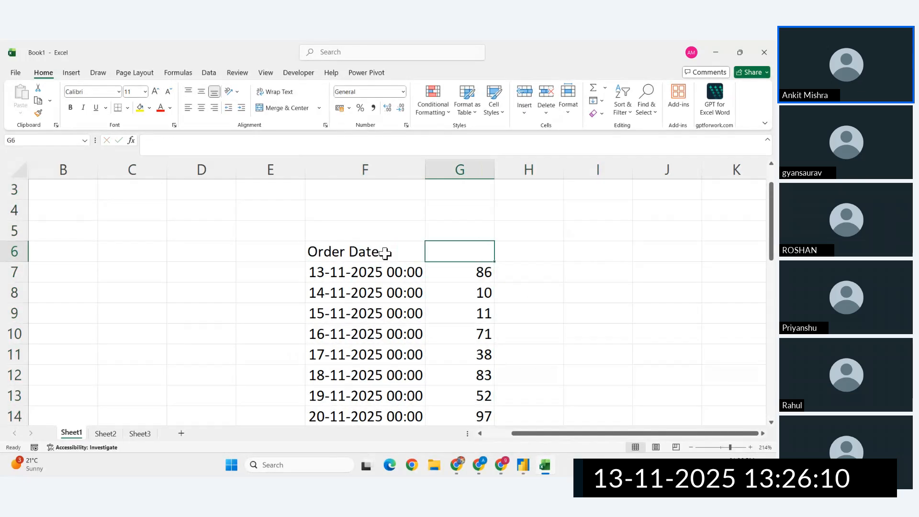
pyautogui.write('Saales')
pyautogui.press('Return')
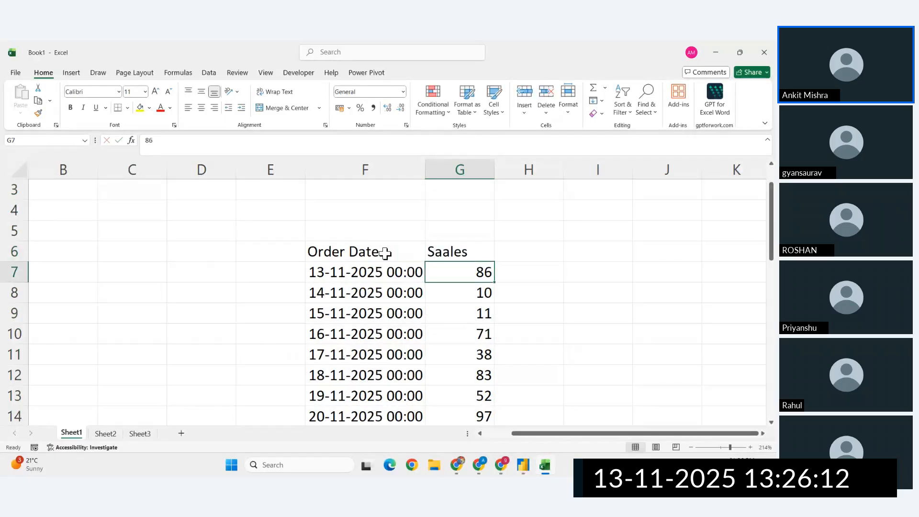
pyautogui.click(487, 252)
pyautogui.write('Sales')
pyautogui.press('Return')
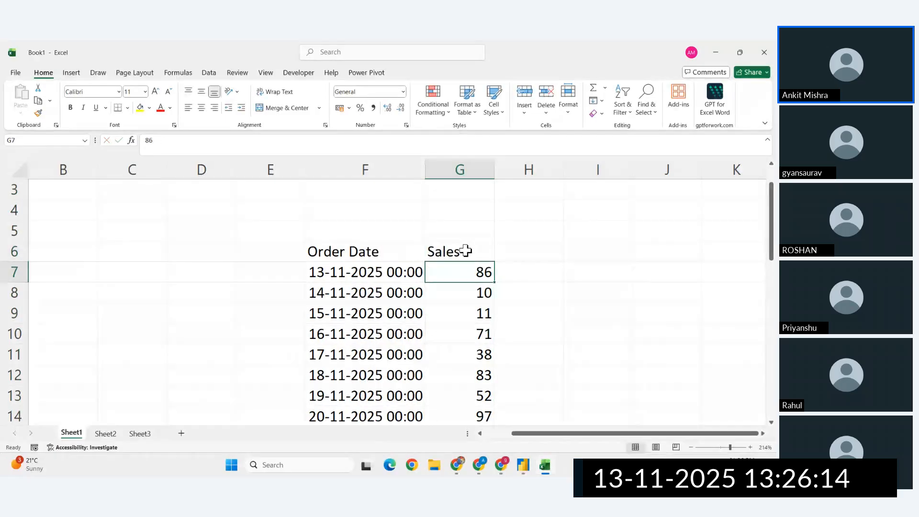
# - Enter Total MTD in H5 and Monthly Running Total in H6, with a line break after Monthly
pyautogui.click(509, 251)
pyautogui.click(526, 234)
pyautogui.write('To')
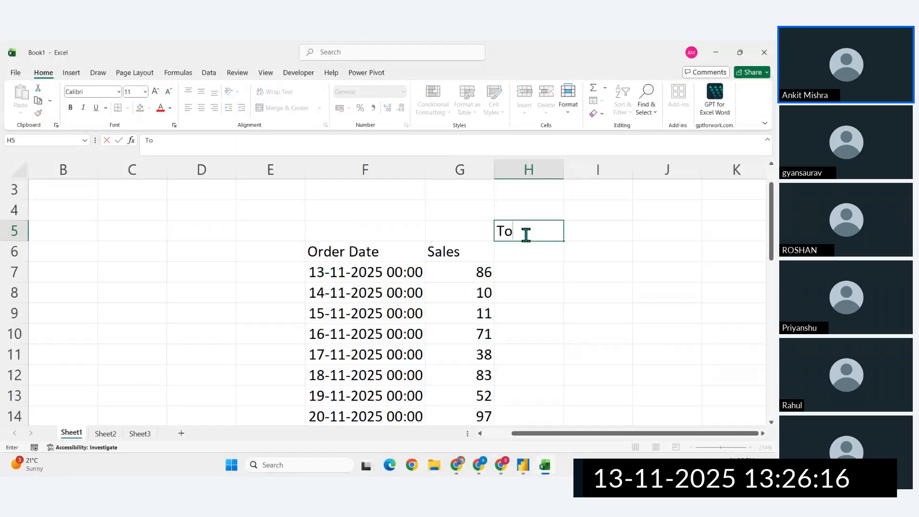
pyautogui.write('tal MTD')
pyautogui.press('Return')
pyautogui.write('Running Tot')
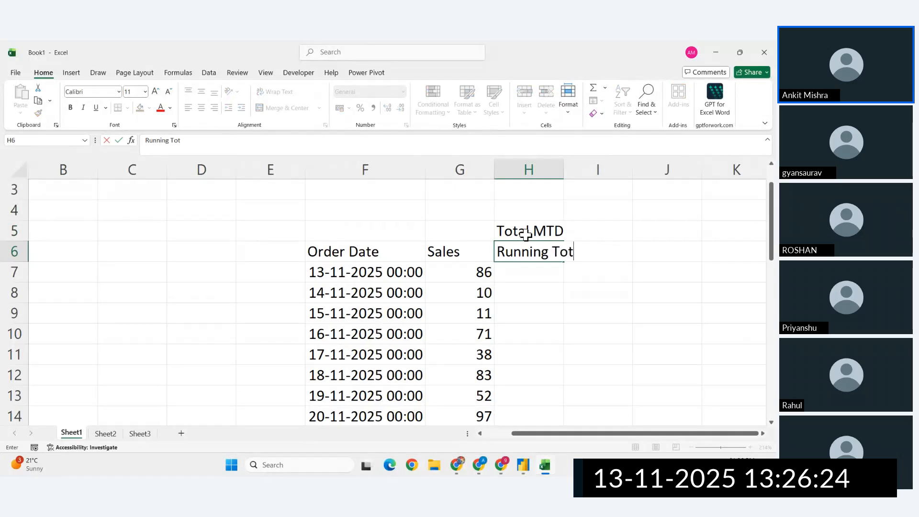
pyautogui.write('al')
pyautogui.click(497, 251)
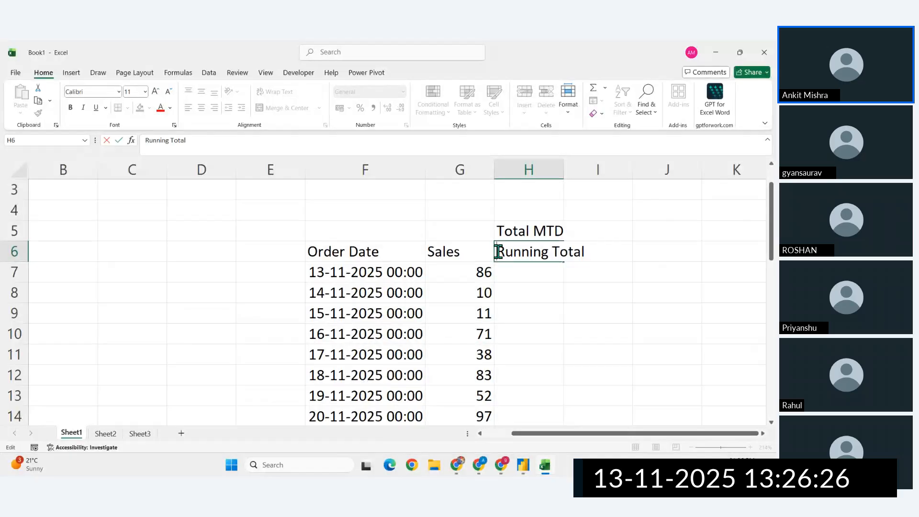
pyautogui.write('Mont')
pyautogui.write('hly')
pyautogui.hotkey('alt', 'Return')
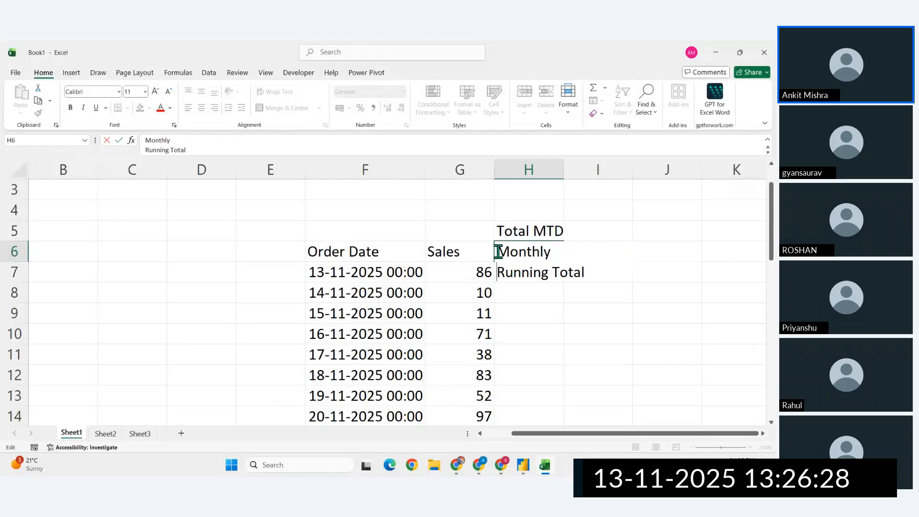
pyautogui.press('Return')
pyautogui.click(513, 266)
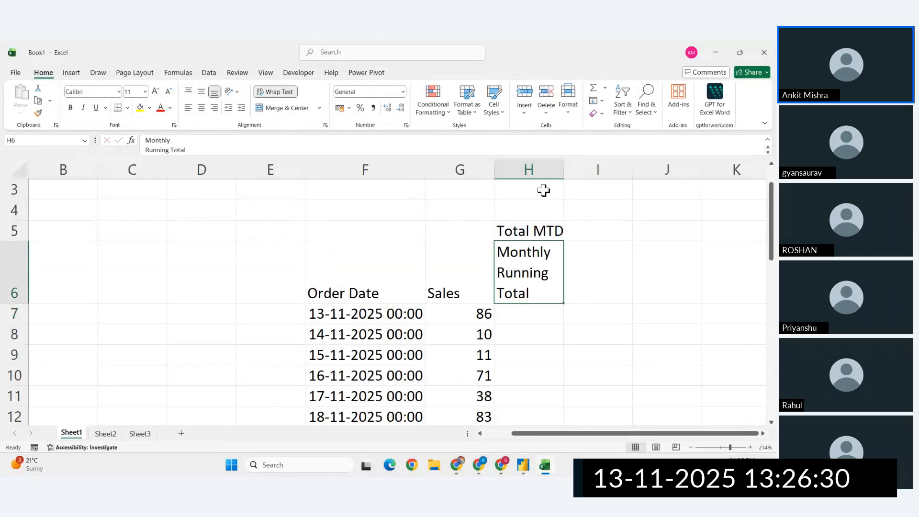
# - Widen column H and centre columns F to H horizontally and vertically
pyautogui.moveTo(564, 169); pyautogui.dragTo(342, 177)
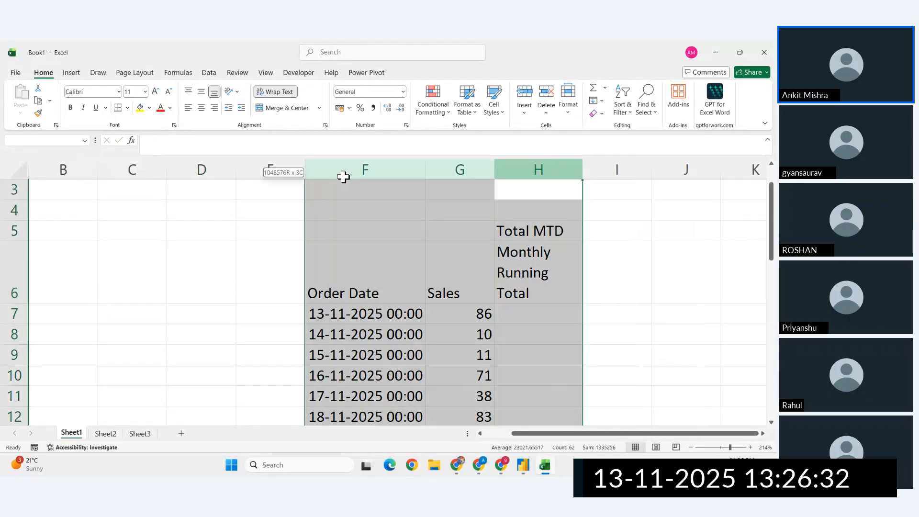
pyautogui.click(201, 108)
pyautogui.click(201, 91)
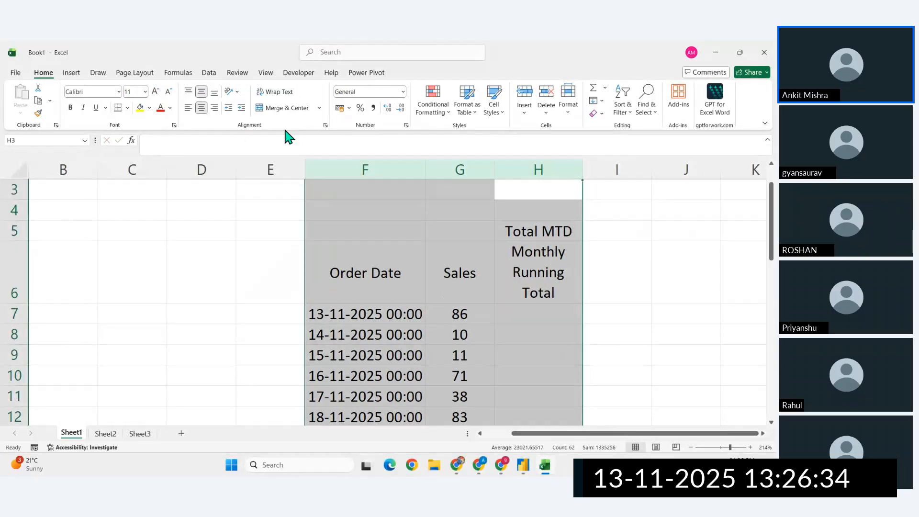
# - Start the monthly running total by setting H7 equal to the first sales value in G7
pyautogui.scroll(-2, 538, 297)
pyautogui.click(527, 273)
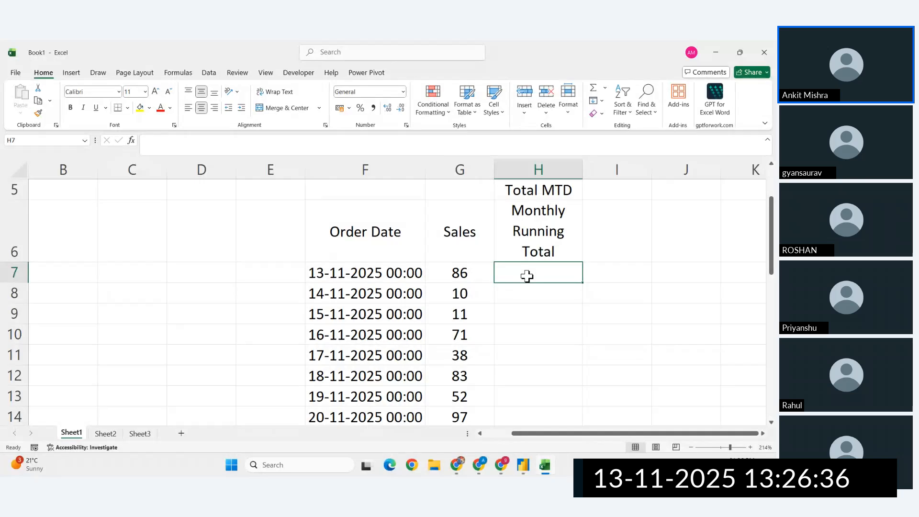
pyautogui.scroll(-1, 527, 275)
pyautogui.scroll(-1, 527, 276)
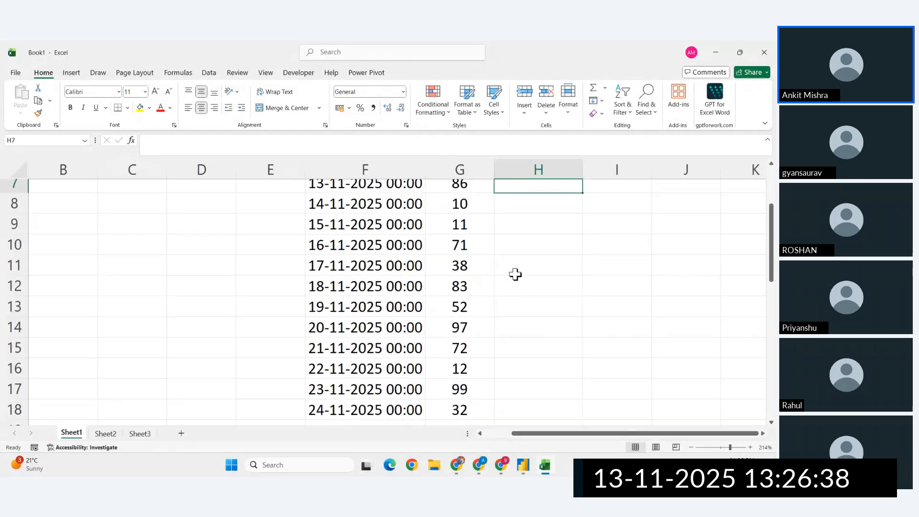
pyautogui.scroll(1, 517, 273)
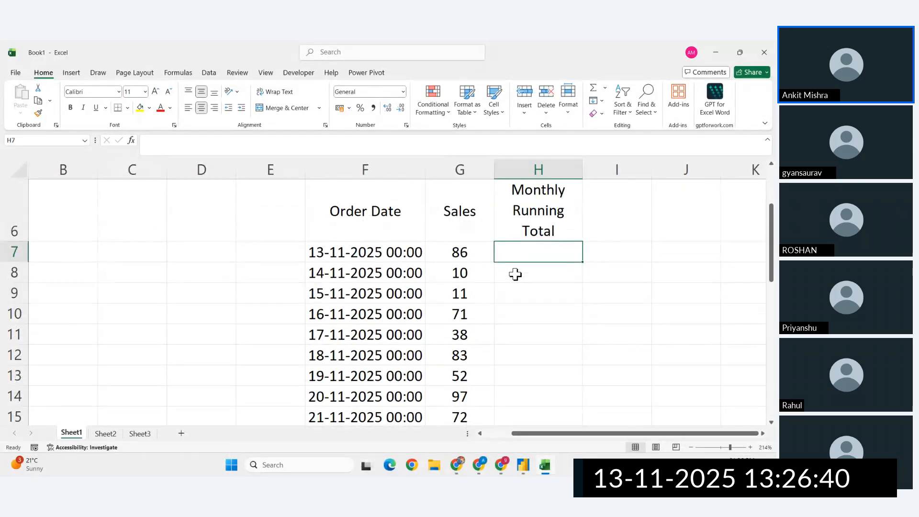
pyautogui.write('=')
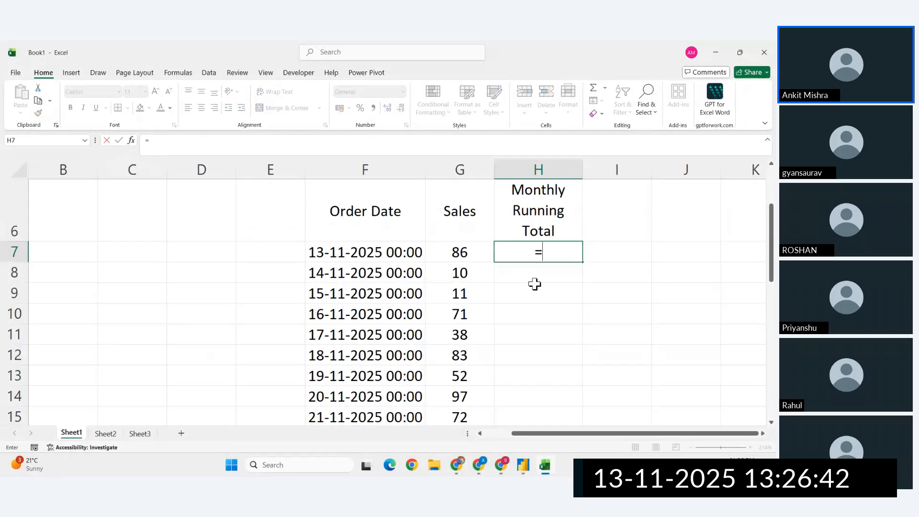
pyautogui.click(459, 251)
pyautogui.press('Return')
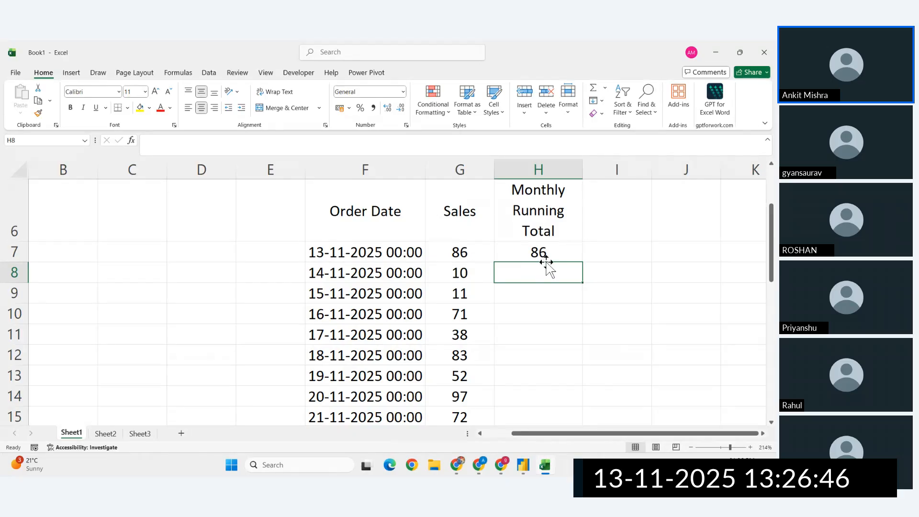
# - Enter =H7+G8 in H8 and fill it down to H24, the 30-11-2025 row
pyautogui.write('=')
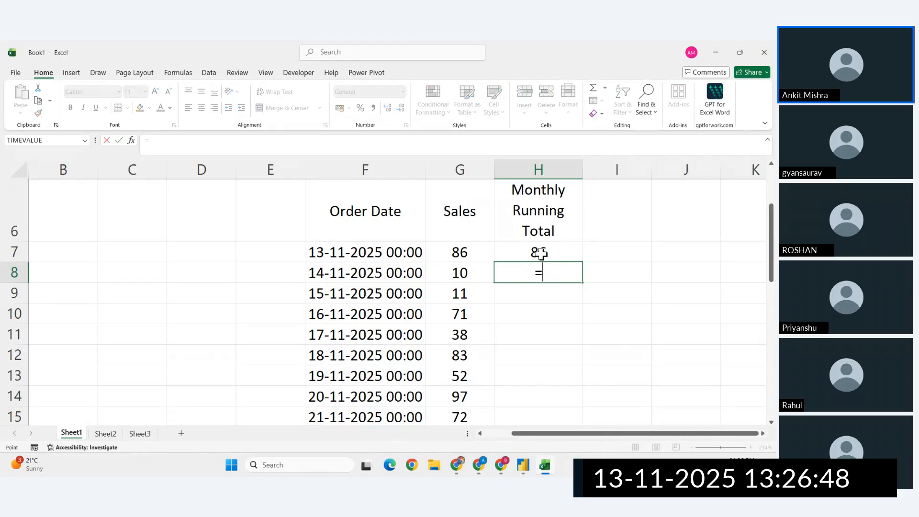
pyautogui.click(541, 254)
pyautogui.write('+')
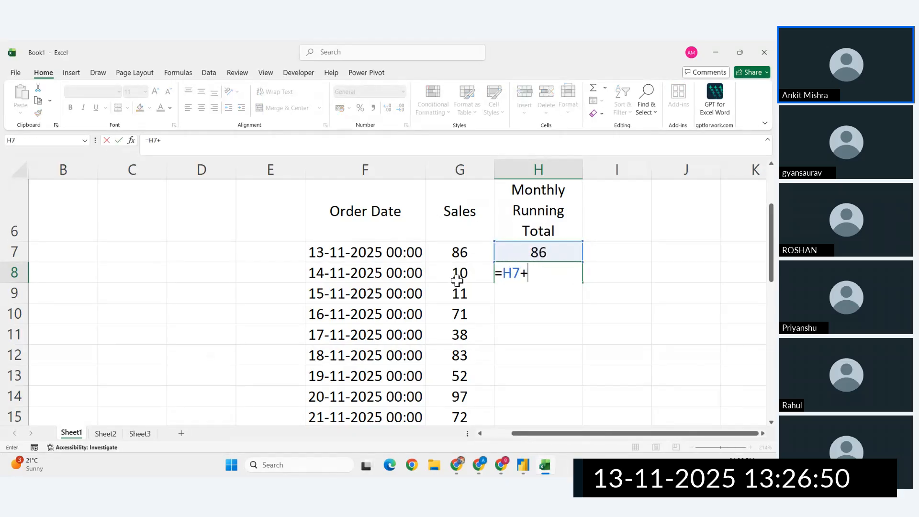
pyautogui.click(457, 277)
pyautogui.press('Return')
pyautogui.click(560, 273)
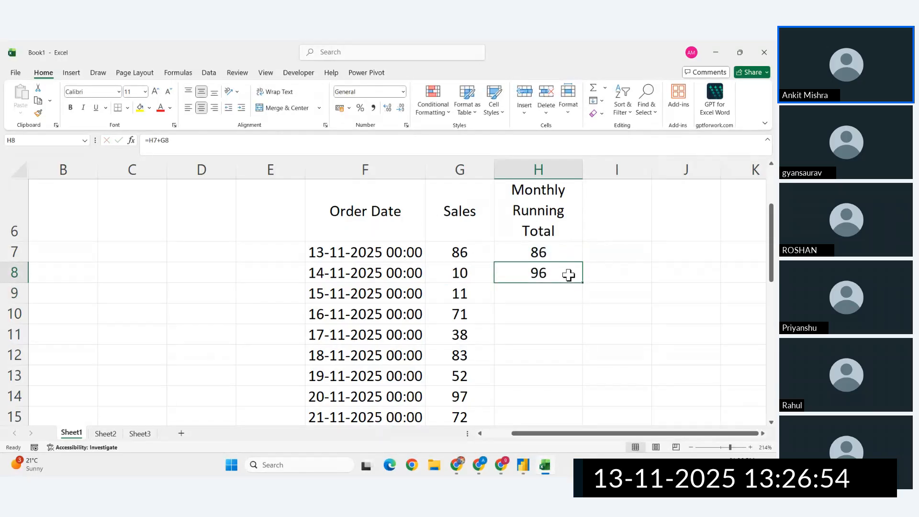
pyautogui.moveTo(582, 283); pyautogui.dragTo(565, 274)
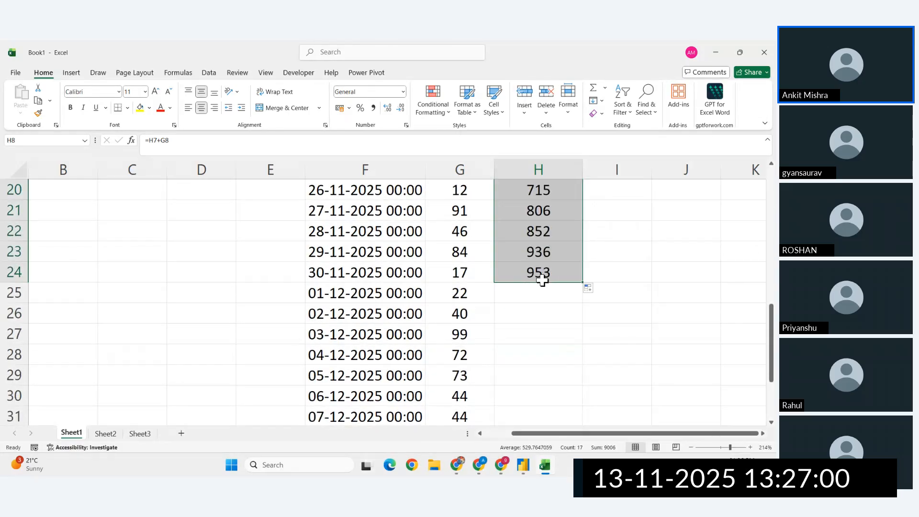
pyautogui.click(529, 293)
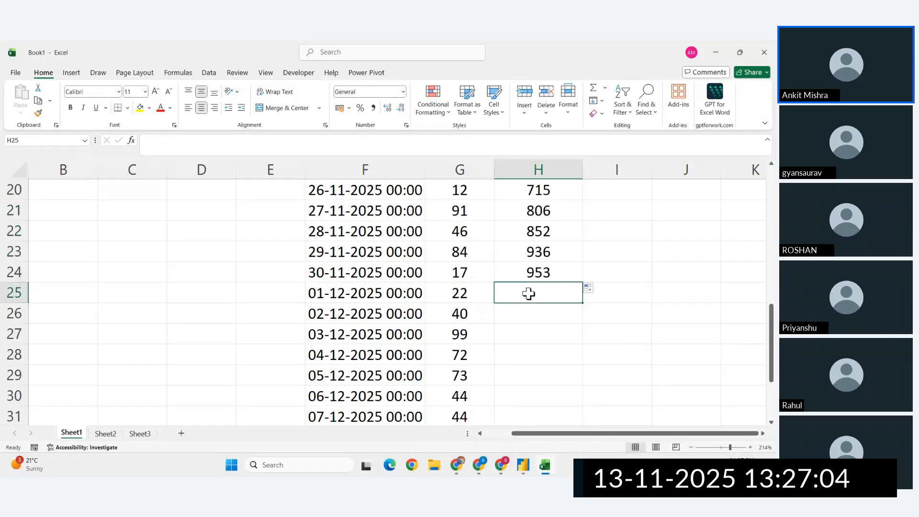
# - Restart the running total for December by setting H25 equal to the 01-12-2025 sales value in G25
pyautogui.write('=')
pyautogui.click(456, 293)
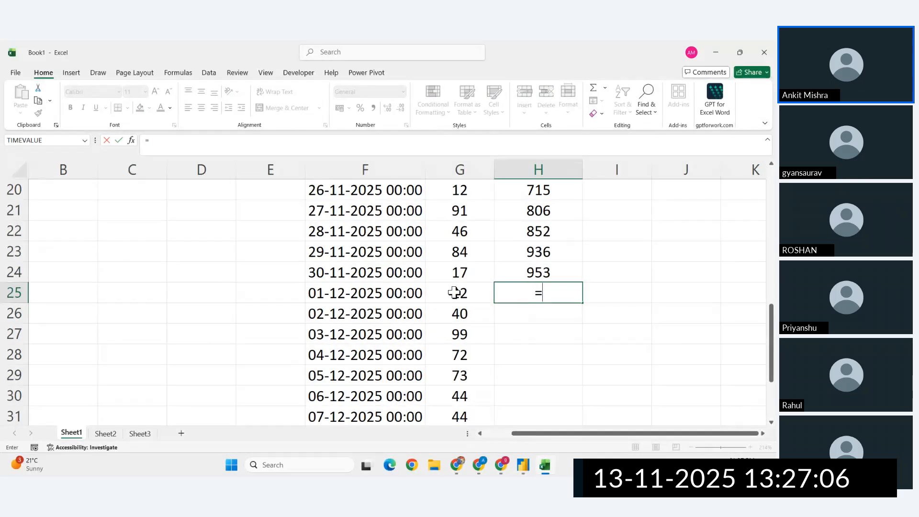
pyautogui.press('Return')
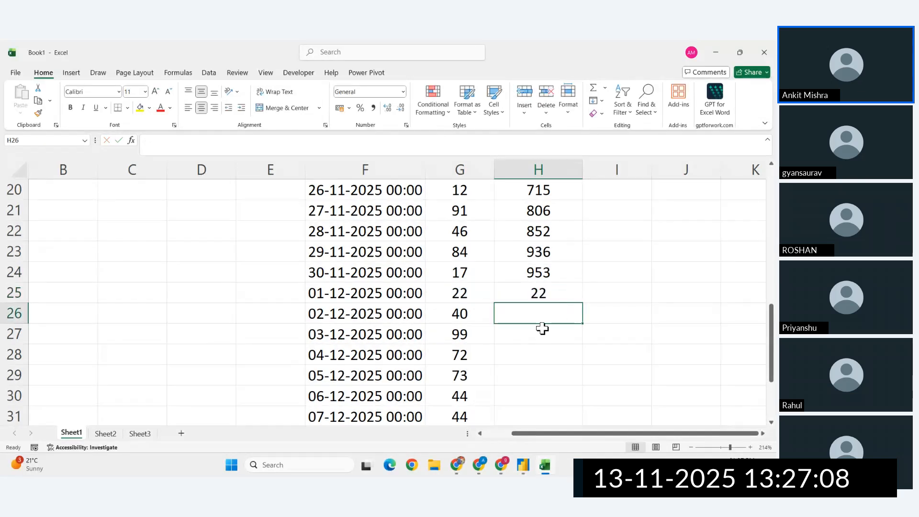
# - Enter =H25+G26 in H26 and fill it down to H35, the 11-12-2025 row
pyautogui.write('=')
pyautogui.click(534, 295)
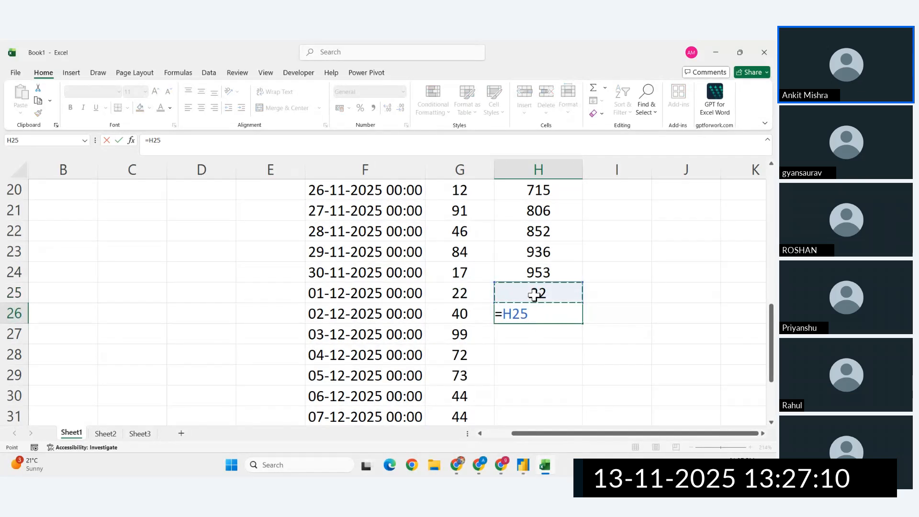
pyautogui.write('+')
pyautogui.click(466, 314)
pyautogui.press('Return')
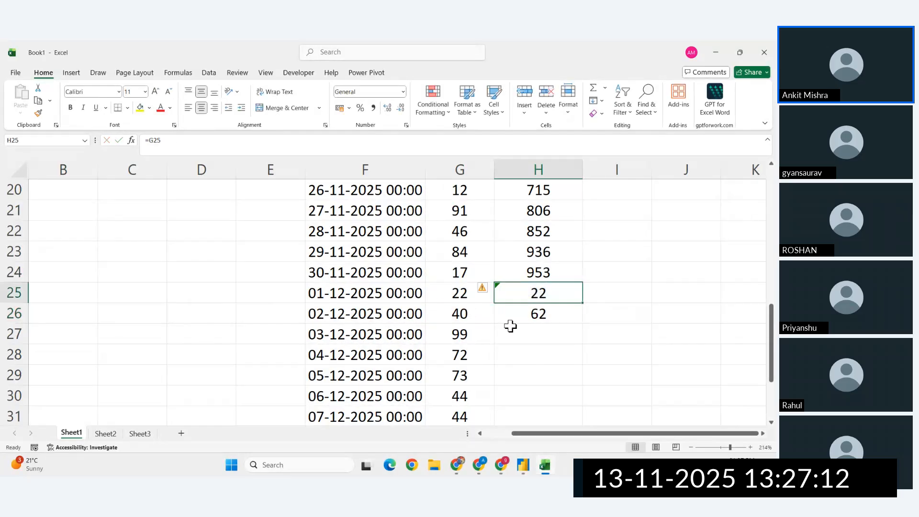
pyautogui.click(539, 313)
pyautogui.moveTo(582, 320); pyautogui.dragTo(566, 386)
# - Examine how the running total in column H restarts between the 30-11-2025 and 01-12-2025 rows
pyautogui.scroll(6, 550, 335)
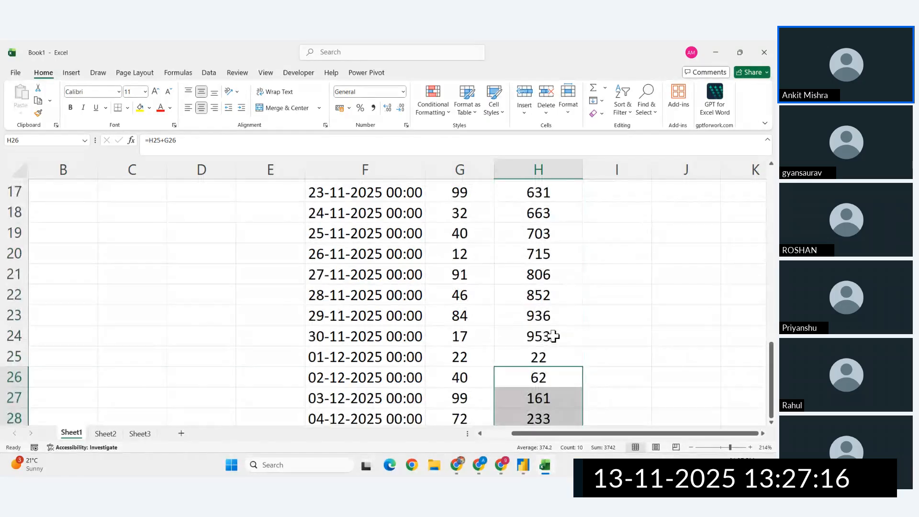
pyautogui.scroll(2, 551, 273)
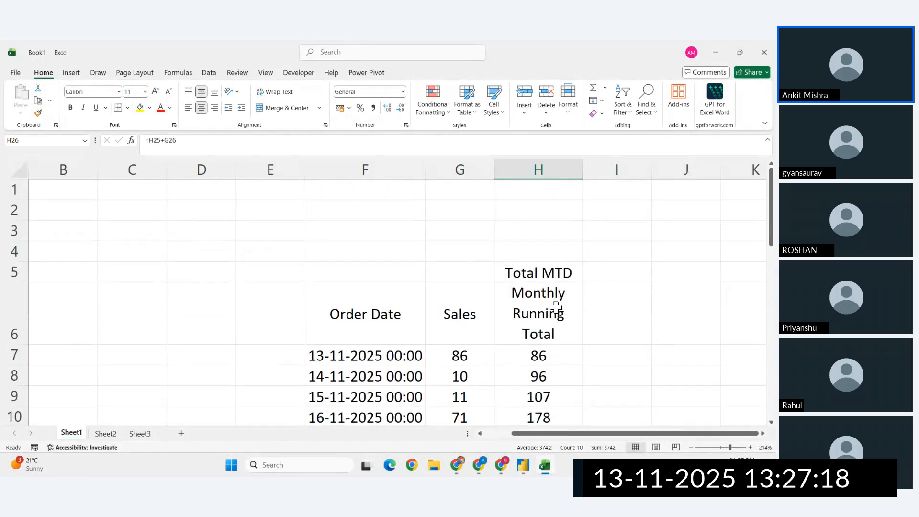
pyautogui.scroll(-5, 555, 306)
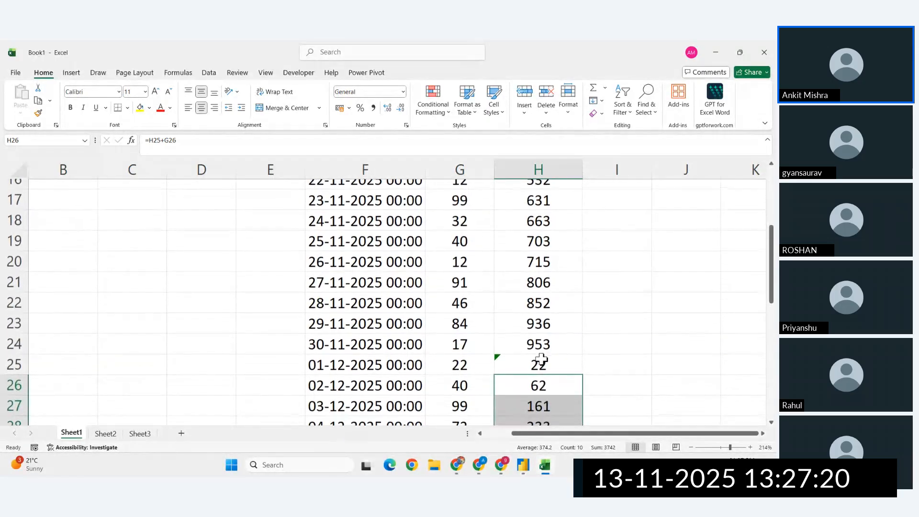
pyautogui.click(539, 340)
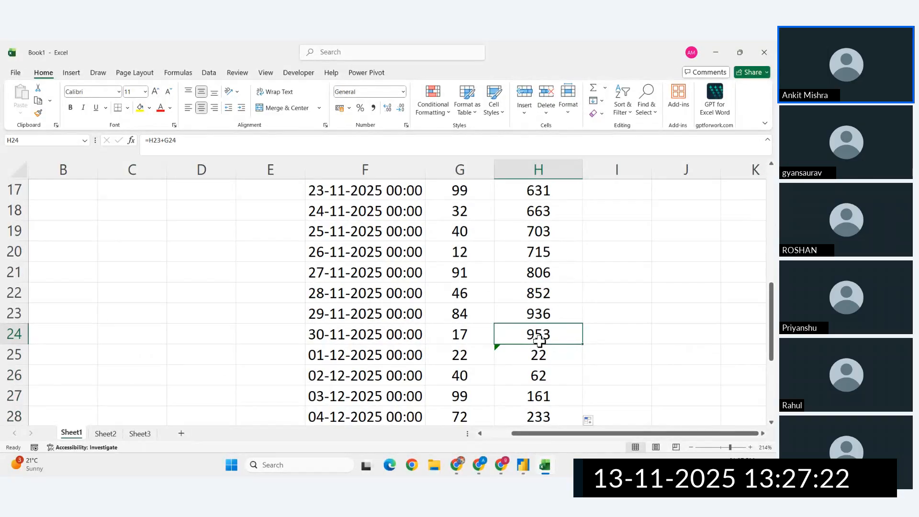
pyautogui.click(539, 356)
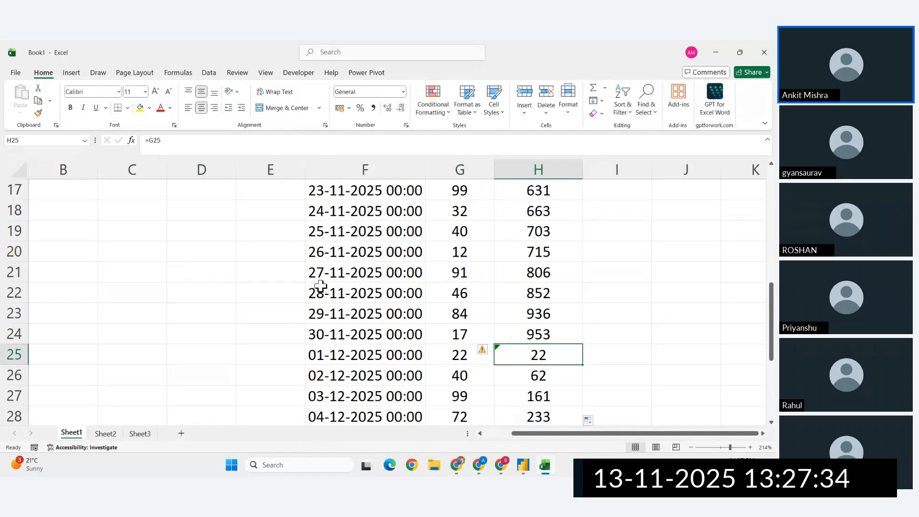
# - Examine the month-to-date totals on the 27-11-2025 and 10-12-2025 rows, ending at the Total MTD heading in H5
pyautogui.click(13, 276)
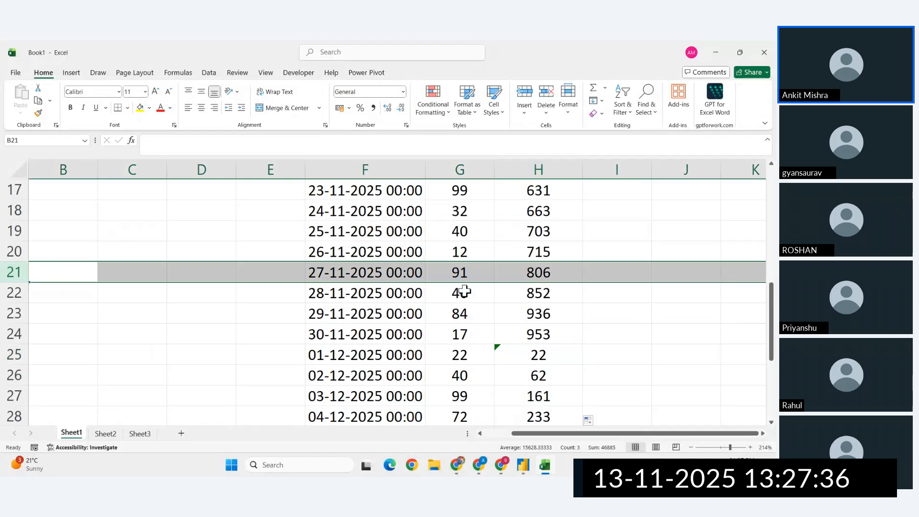
pyautogui.click(544, 272)
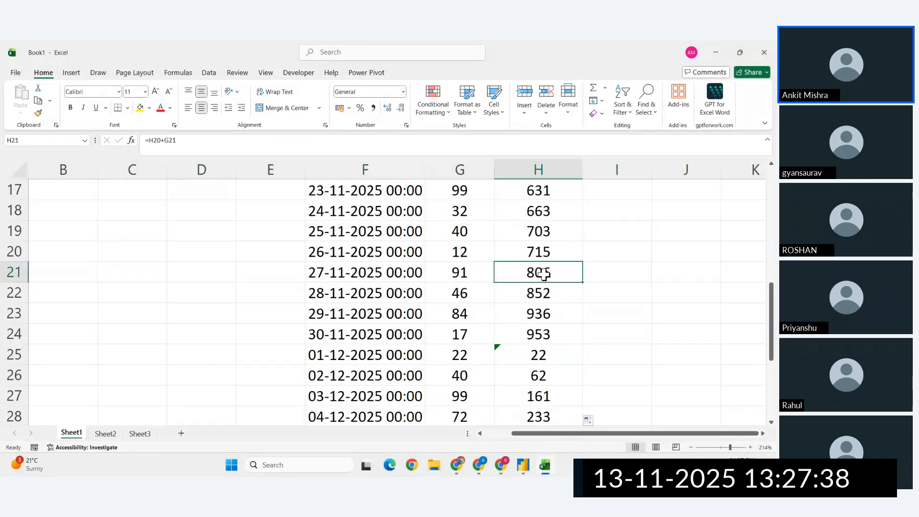
pyautogui.scroll(-3, 544, 273)
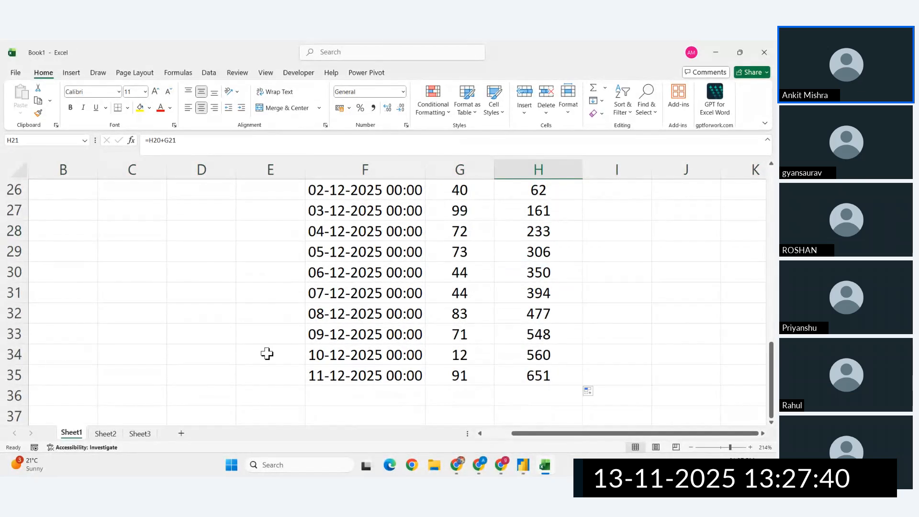
pyautogui.click(82, 355)
pyautogui.hotkey('shift', 'space')
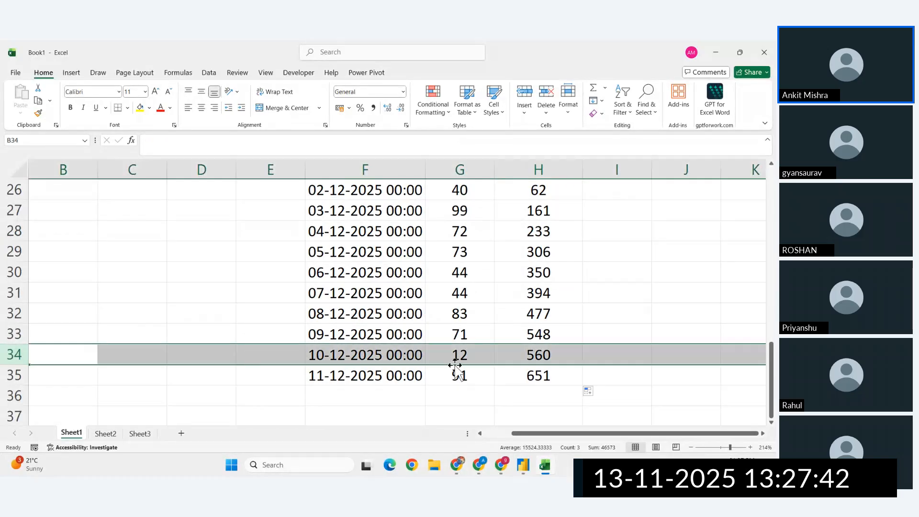
pyautogui.click(548, 355)
pyautogui.click(458, 355)
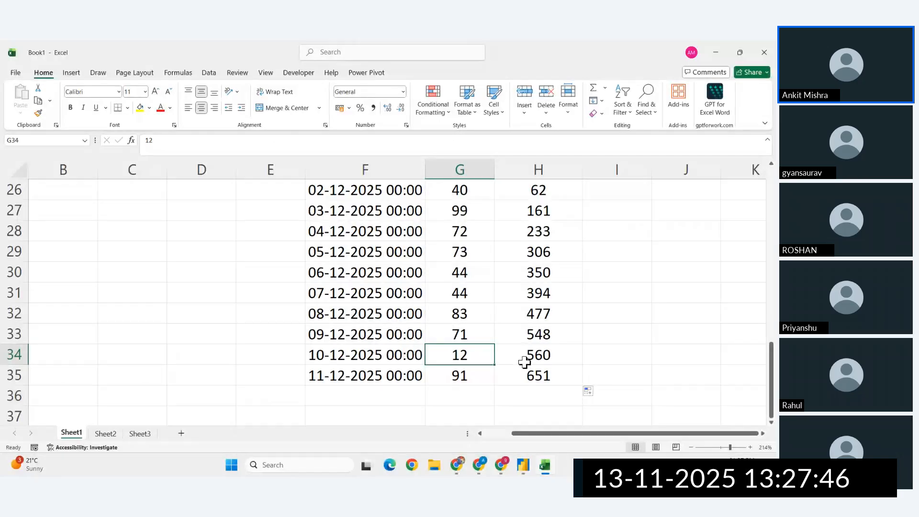
pyautogui.click(560, 358)
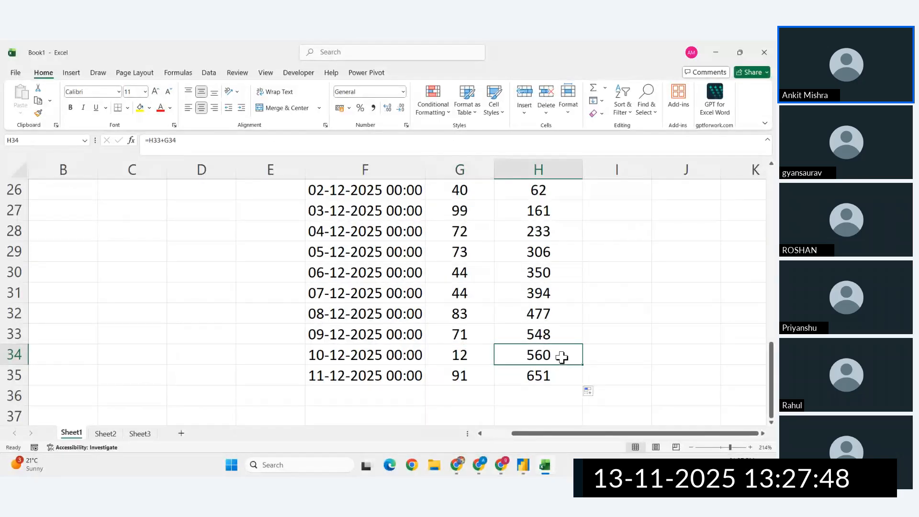
pyautogui.scroll(8, 562, 356)
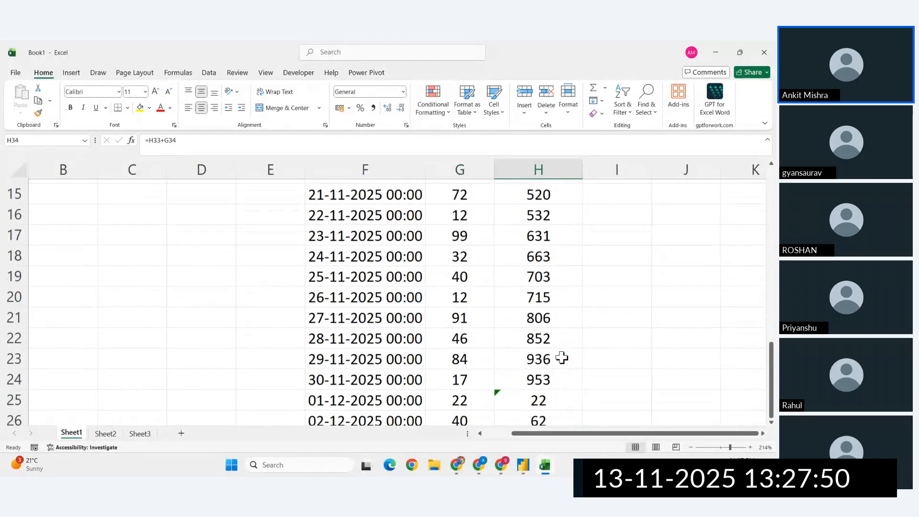
pyautogui.click(530, 273)
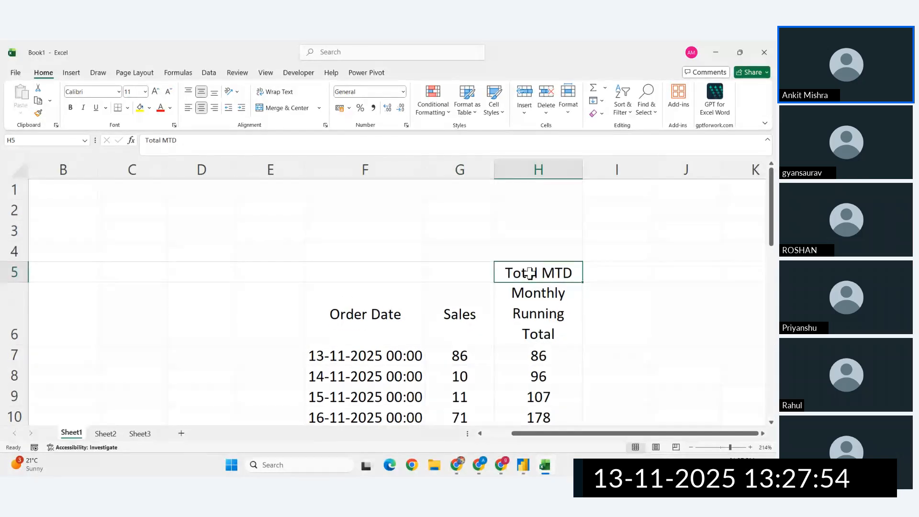
# - Switch to Chrome and open the TOTALMTD page from the time intelligence functions list in its own tab
pyautogui.click(458, 465)
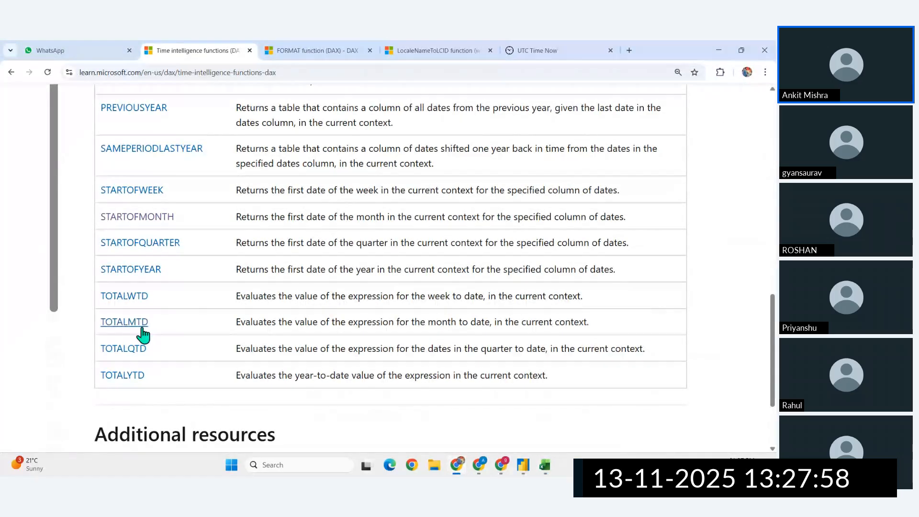
pyautogui.keyDown('ctrl'); pyautogui.click(124, 321); pyautogui.keyUp('ctrl')
pyautogui.click(312, 48)
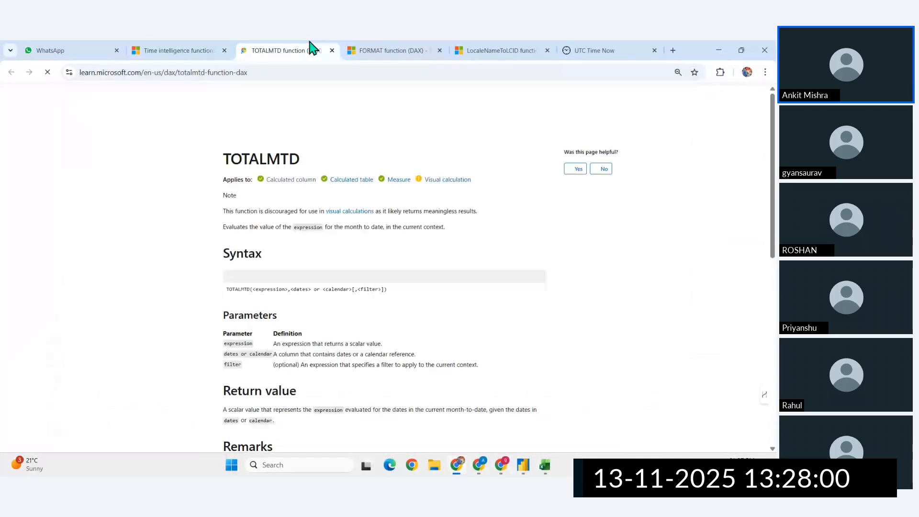
# - Examine the TOTALMTD example for calendar based time intelligence, including its SUM expression and FiscalCalendar argument
pyautogui.scroll(-15, 282, 292)
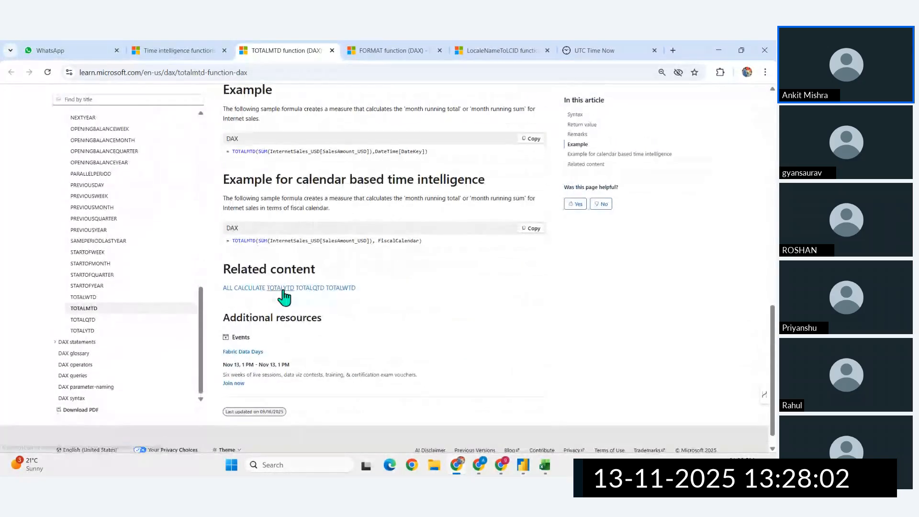
pyautogui.scroll(4, 293, 240)
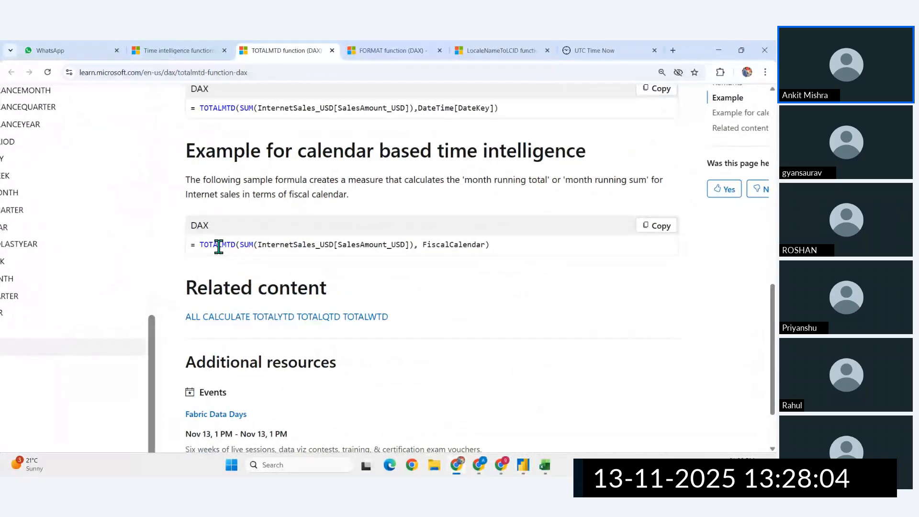
pyautogui.scroll(-4, 219, 247)
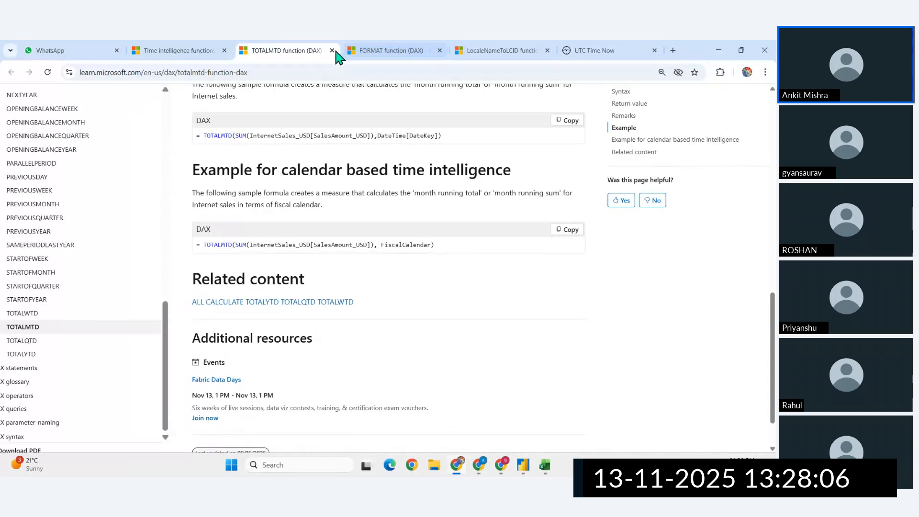
pyautogui.click(531, 472)
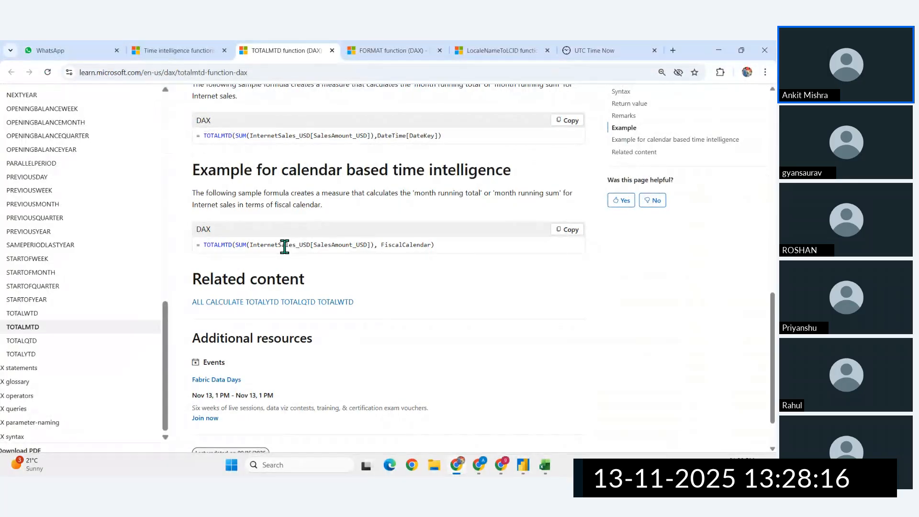
pyautogui.scroll(4, 283, 244)
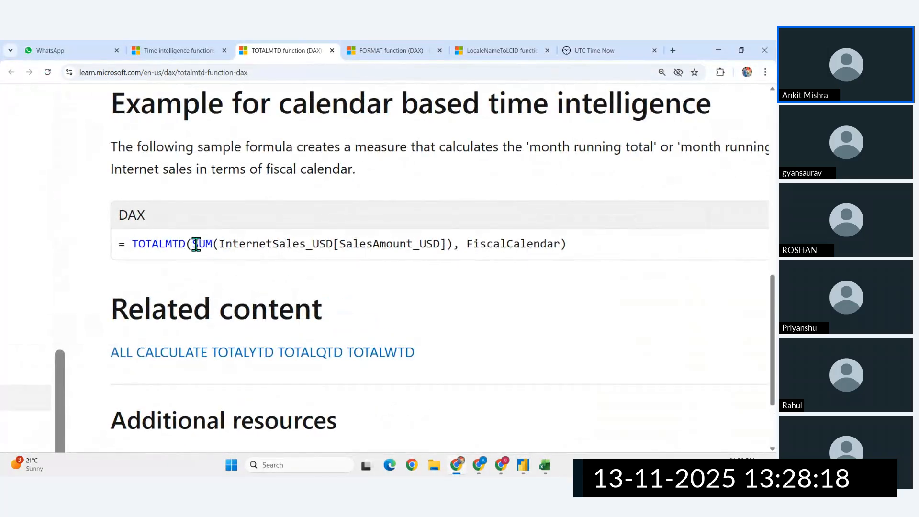
pyautogui.moveTo(453, 244); pyautogui.dragTo(268, 248)
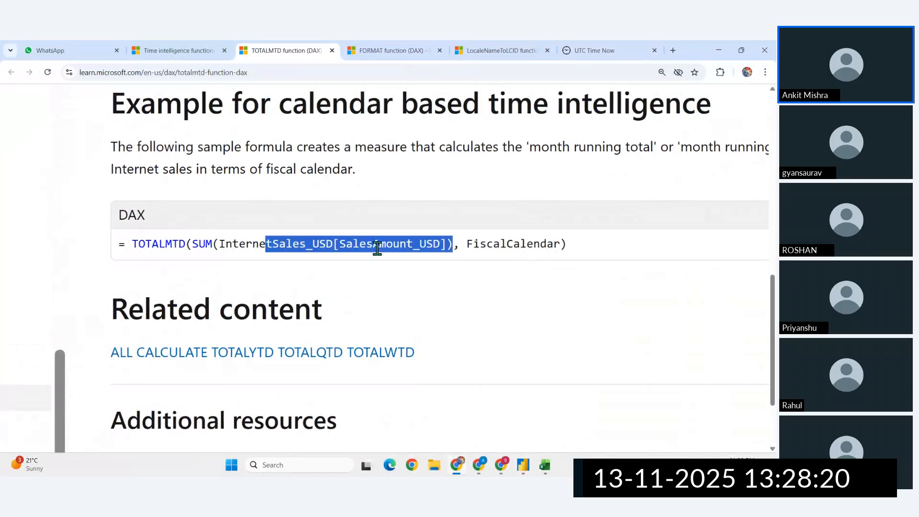
pyautogui.click(552, 246)
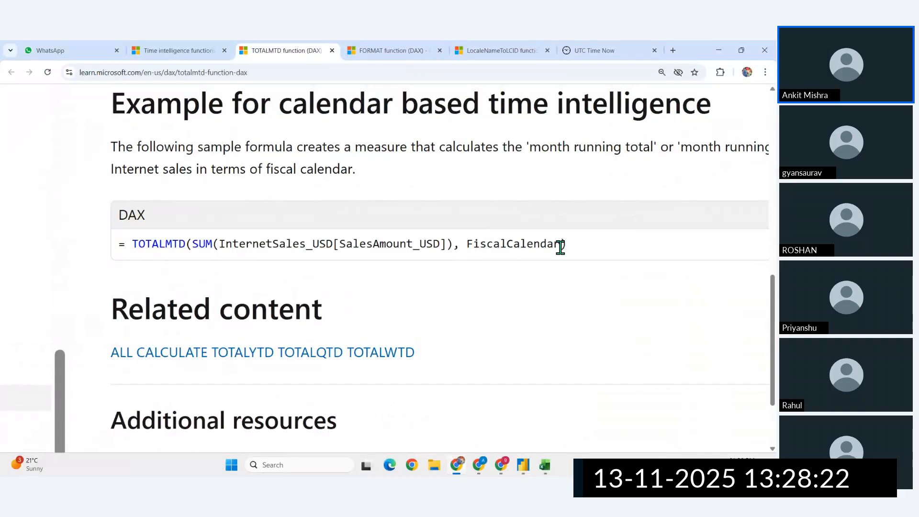
pyautogui.moveTo(559, 247); pyautogui.dragTo(500, 245)
# - Switch to Power BI Desktop and create a new measure in the Orders table
pyautogui.click(523, 469)
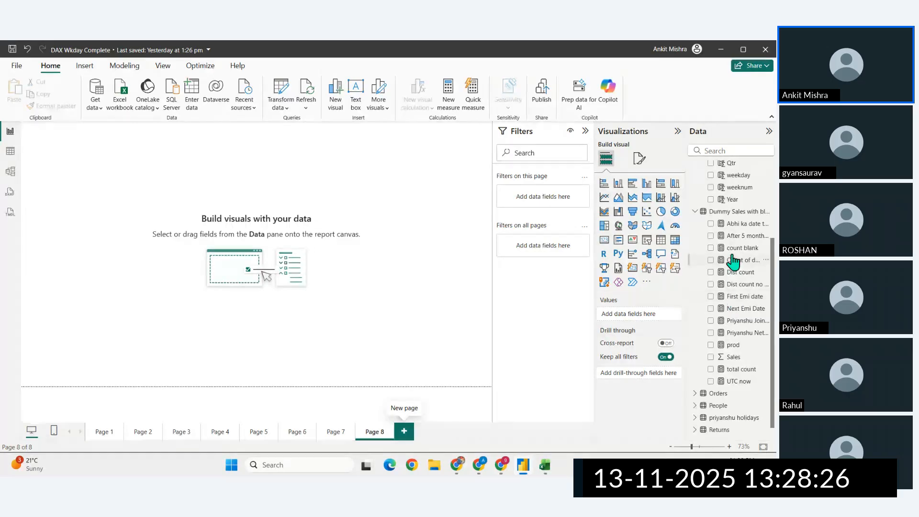
pyautogui.scroll(3, 731, 255)
pyautogui.scroll(-3, 730, 254)
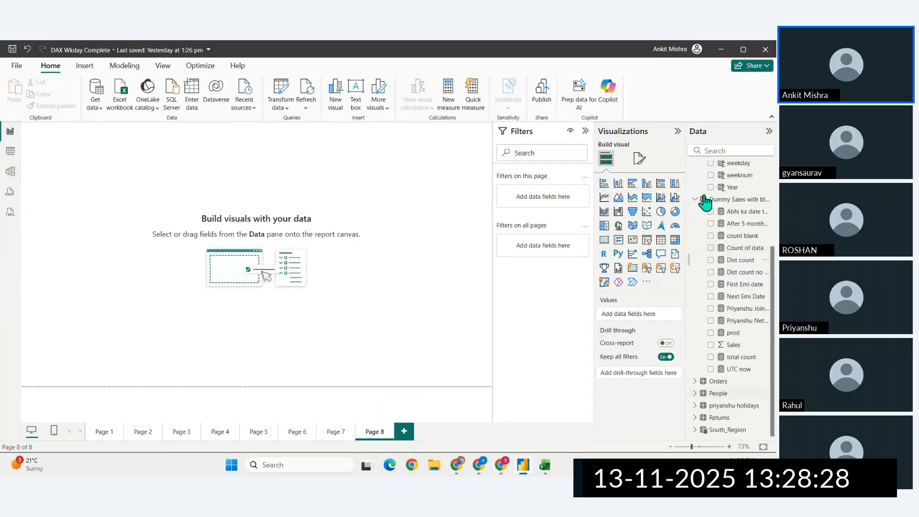
pyautogui.scroll(3, 705, 202)
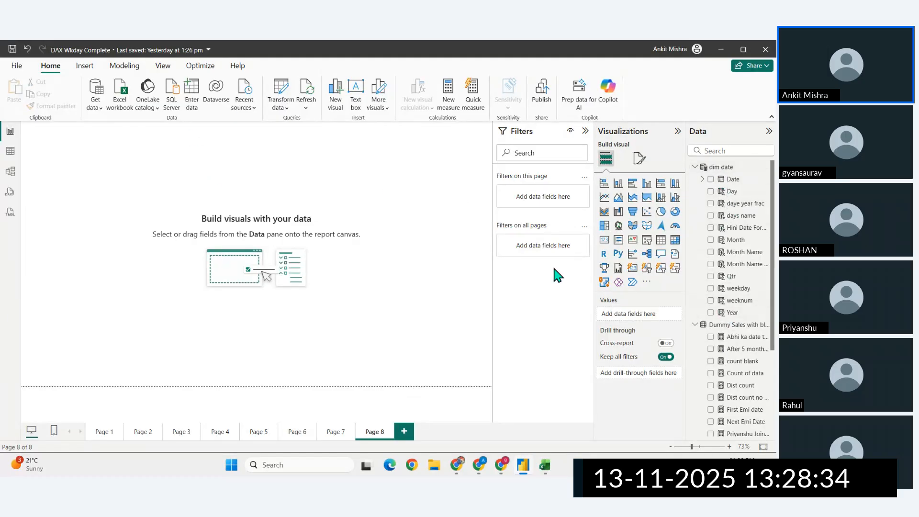
pyautogui.scroll(-5, 718, 398)
pyautogui.rightClick(715, 383)
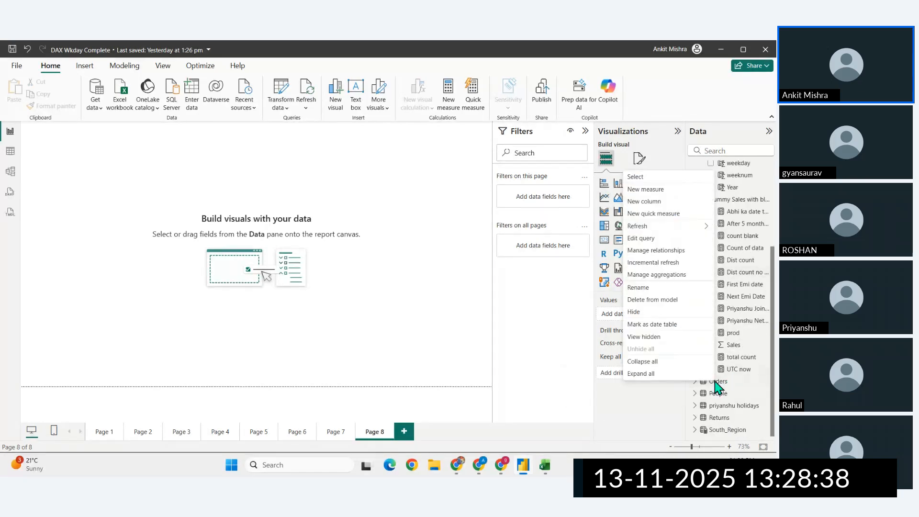
pyautogui.click(654, 189)
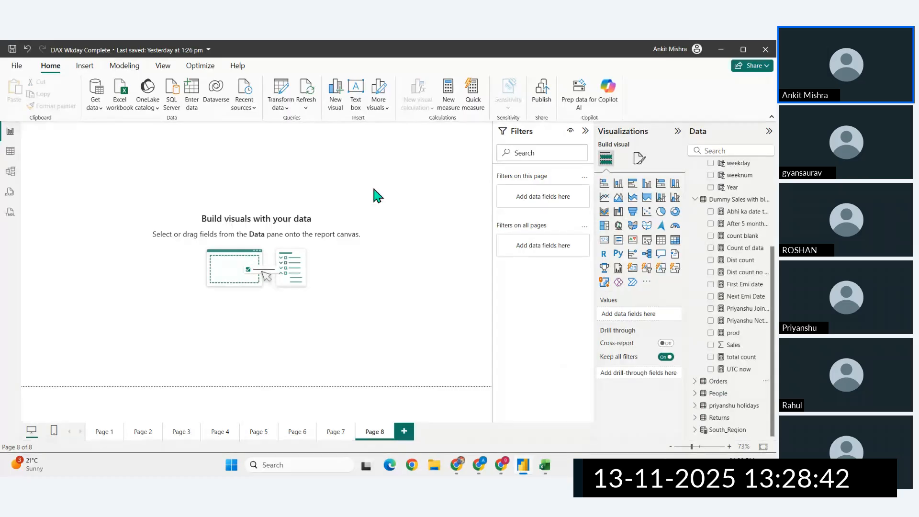
# - Name the measure Total MTD and begin its formula with TOTALMTD and a SUM expression as the first argument
pyautogui.write('T')
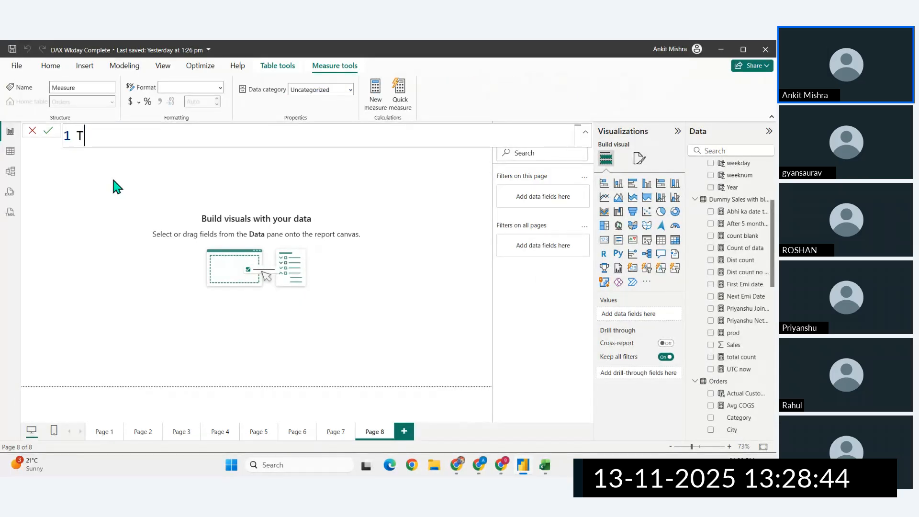
pyautogui.write('otal MTD')
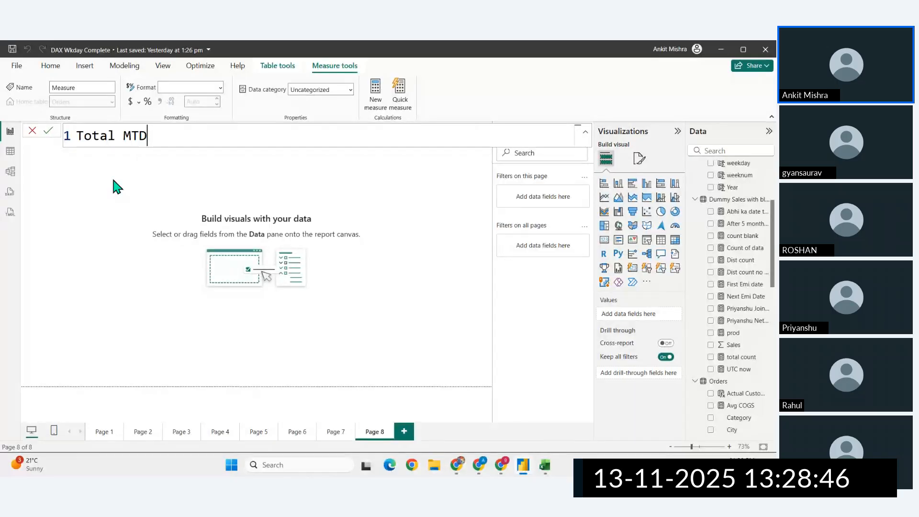
pyautogui.write(' = Tota')
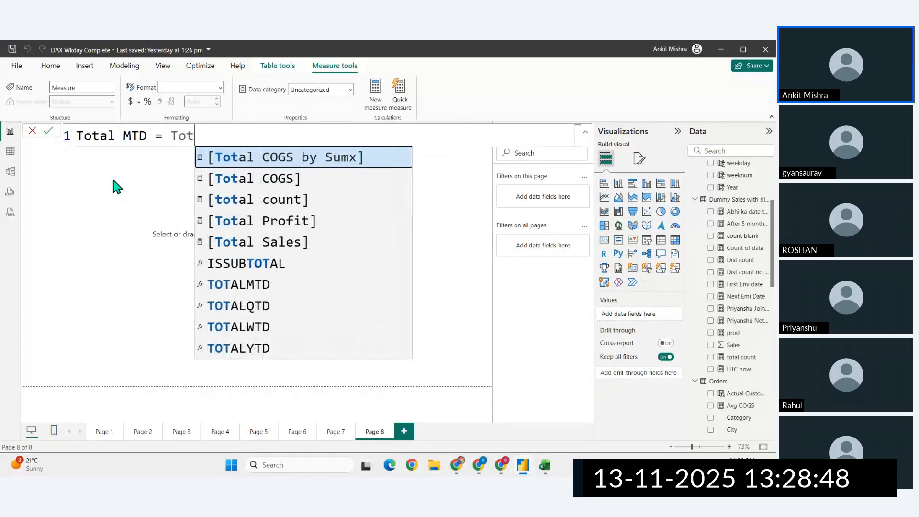
pyautogui.press('Down')
pyautogui.press('Down')
pyautogui.press('Down')
pyautogui.press('Down')
pyautogui.press('Down')
pyautogui.press('Down')
pyautogui.press('Tab')
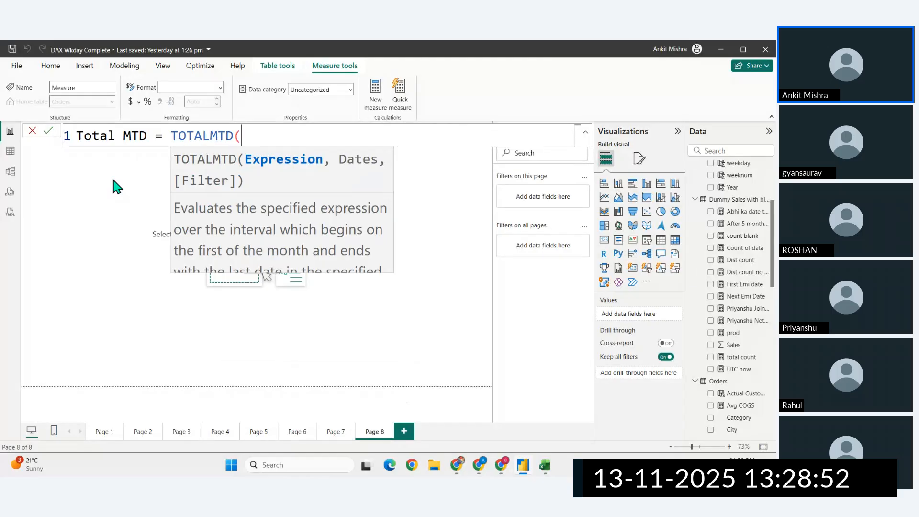
pyautogui.write('sum')
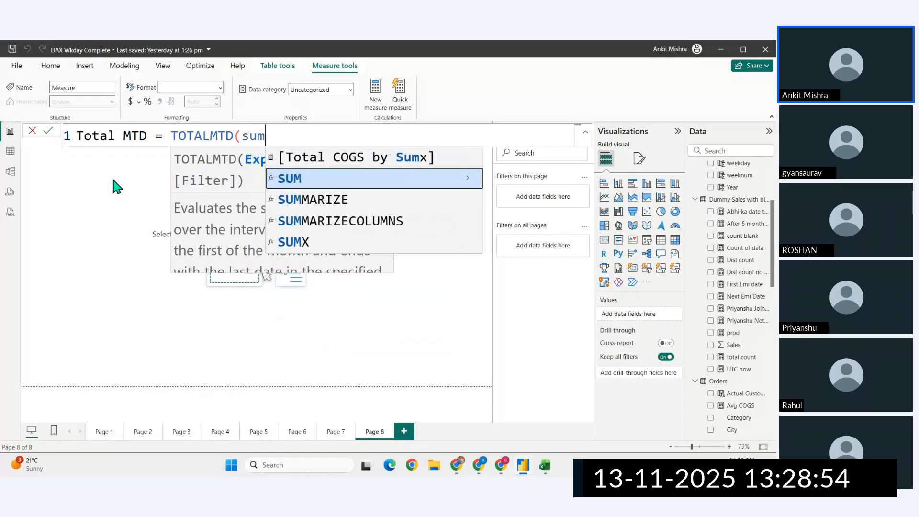
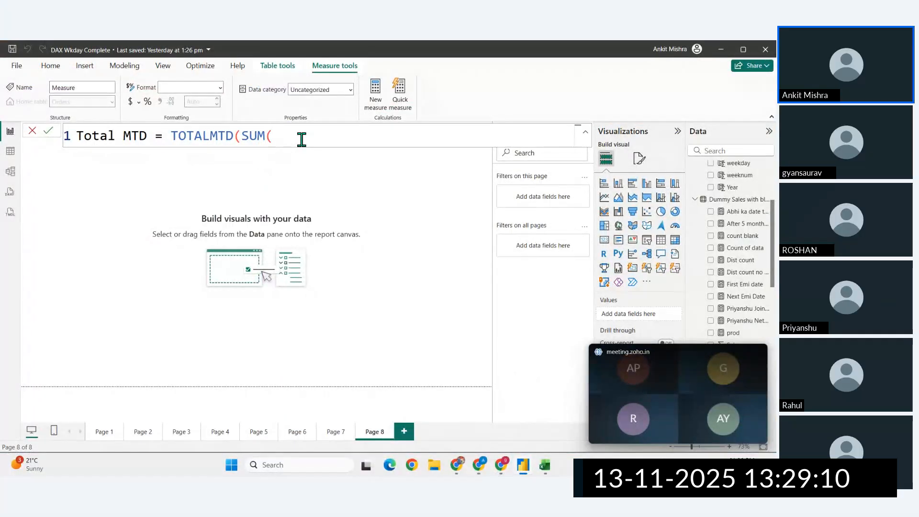
# - Complete the Total MTD formula with Orders[Sales] inside SUM and 'dim date'[Date] as the dates argument, and commit the measure
pyautogui.write('sal')
pyautogui.press('Down')
pyautogui.press('Down')
pyautogui.press('Tab')
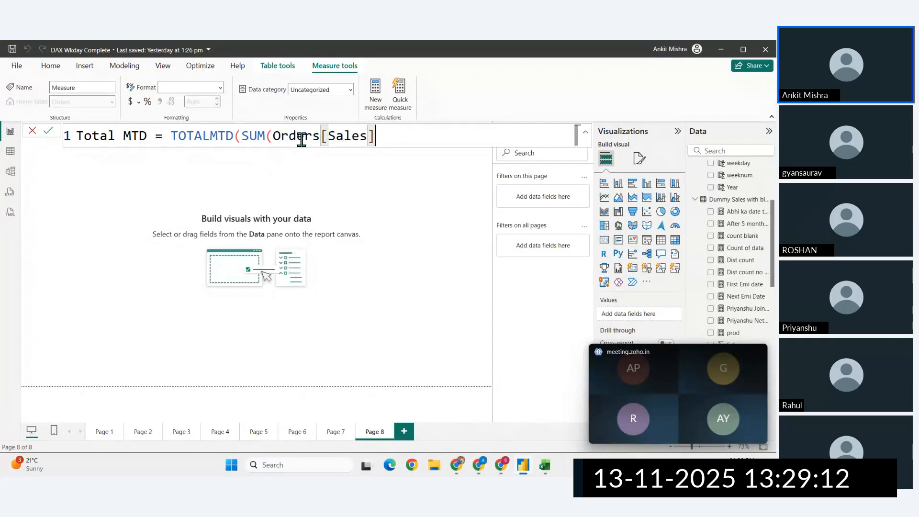
pyautogui.write(')')
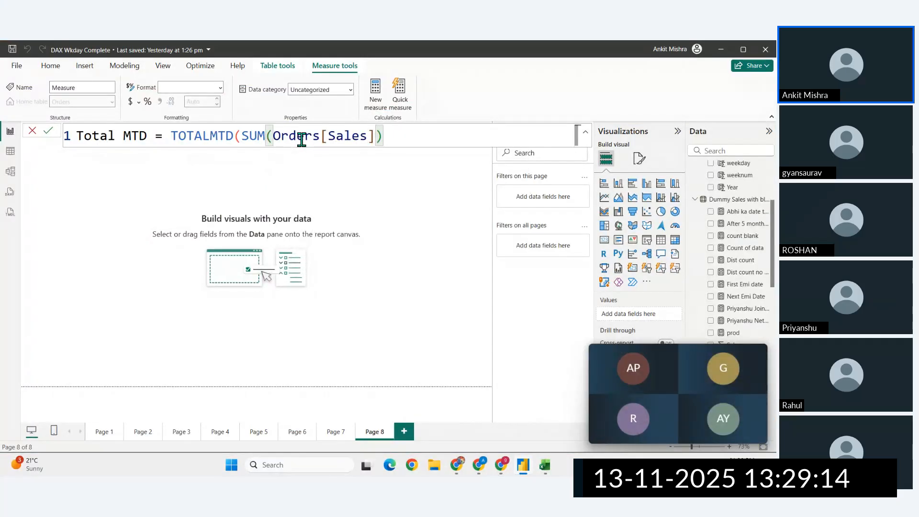
pyautogui.write(',')
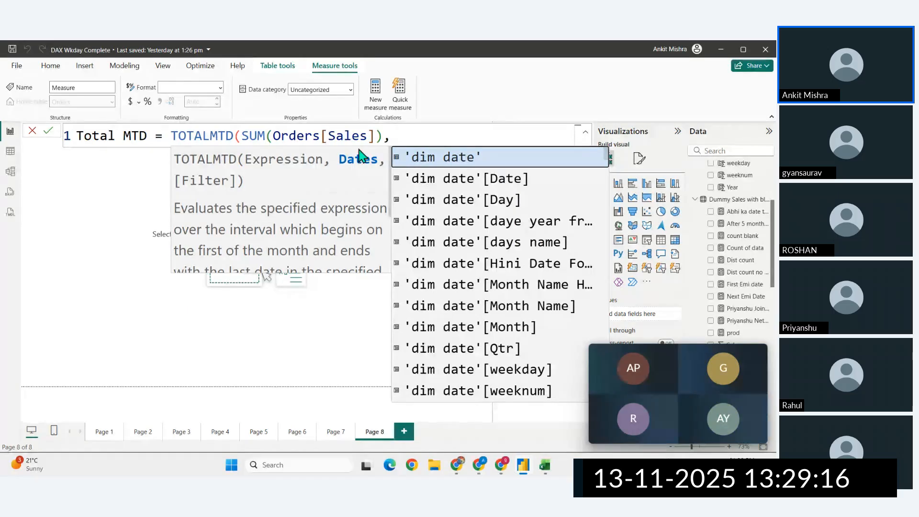
pyautogui.click(449, 181)
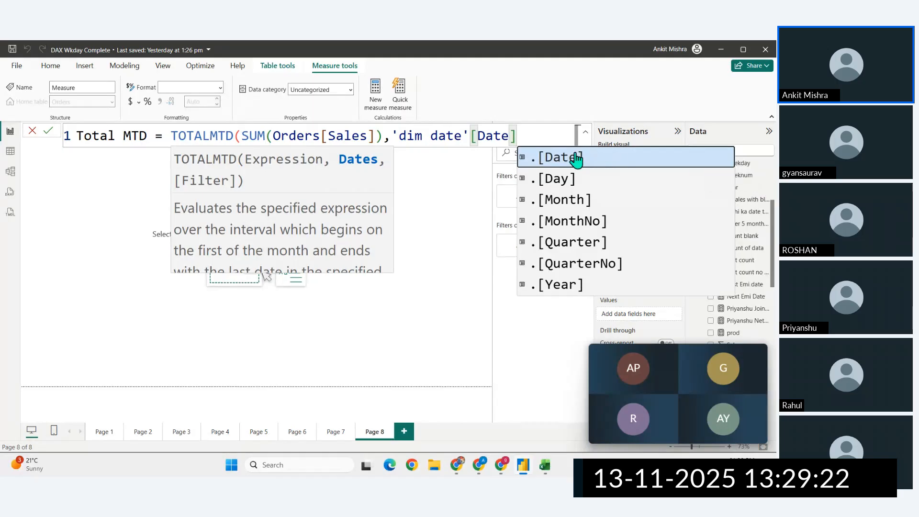
pyautogui.write(')')
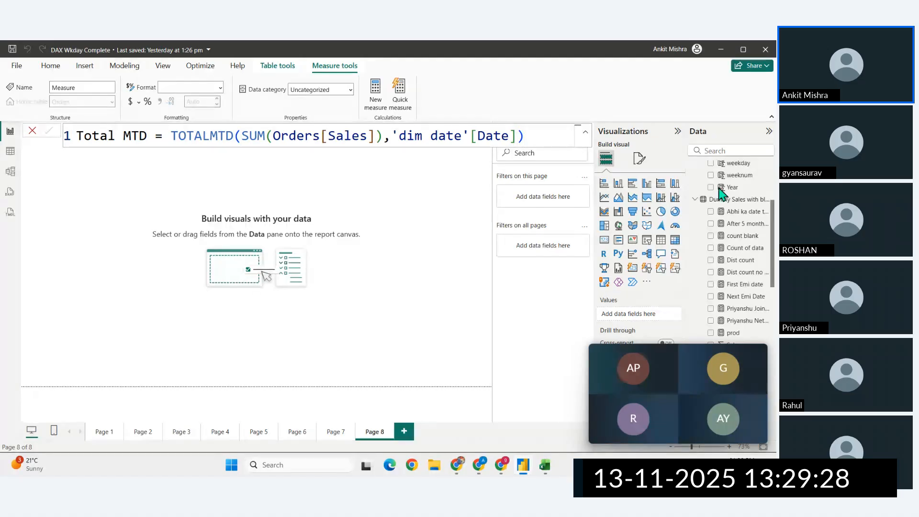
# - Dismiss the floating meeting preview and switch back to the Power BI Desktop report
pyautogui.click(760, 349)
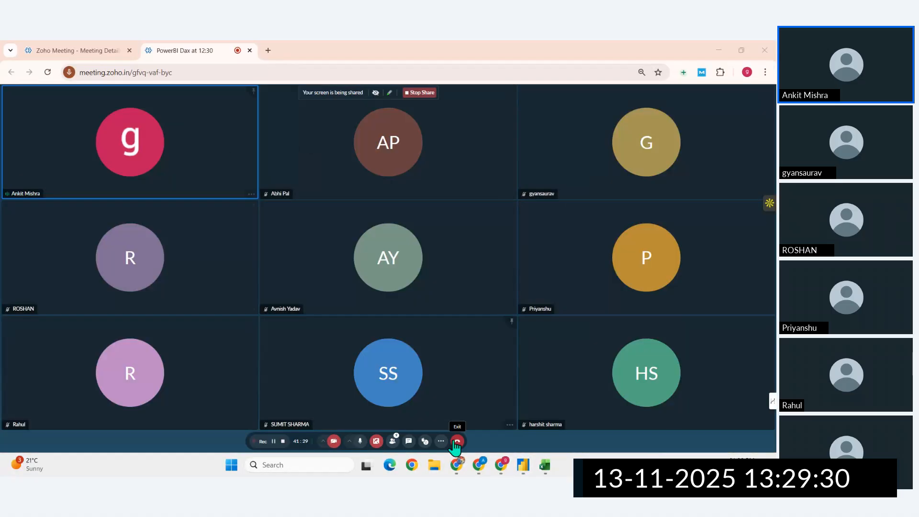
pyautogui.moveTo(523, 465)
pyautogui.click(492, 430)
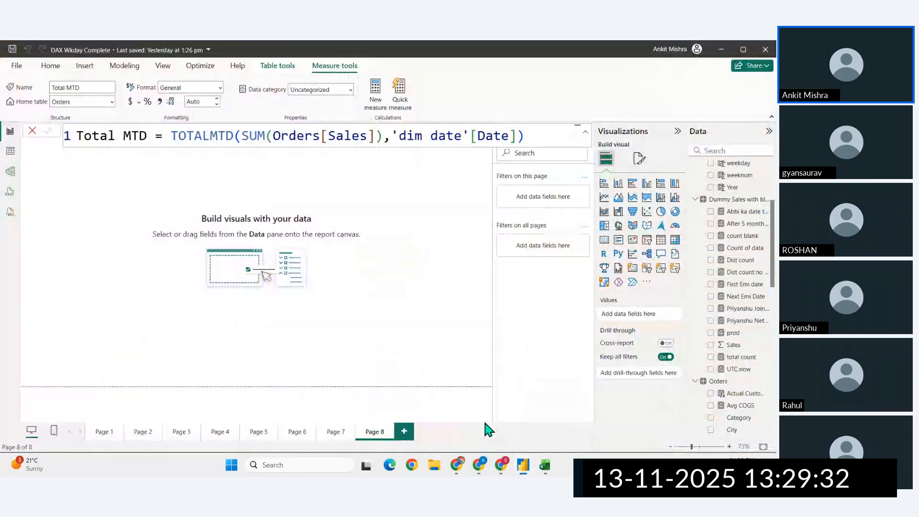
# - Insert a table visual enlarged to fill Page 8 and add the Date field from dim date to it
pyautogui.click(661, 239)
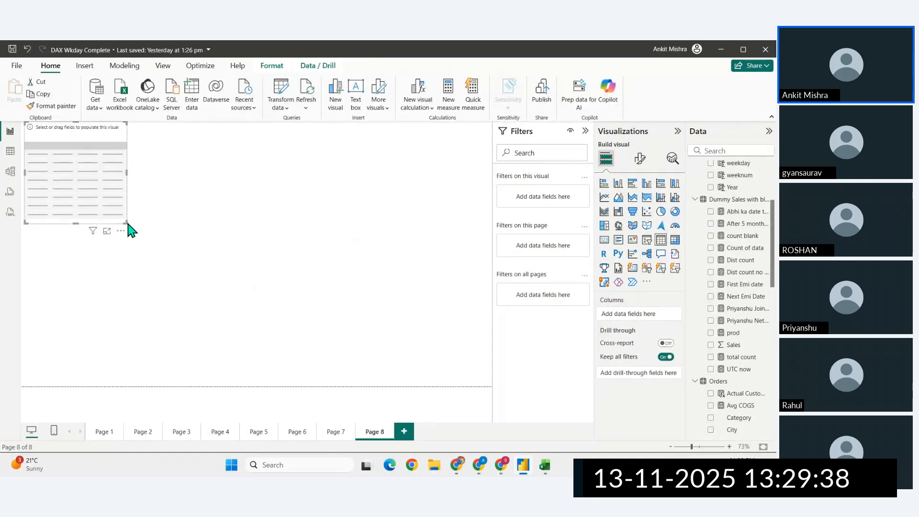
pyautogui.moveTo(125, 222); pyautogui.dragTo(485, 381)
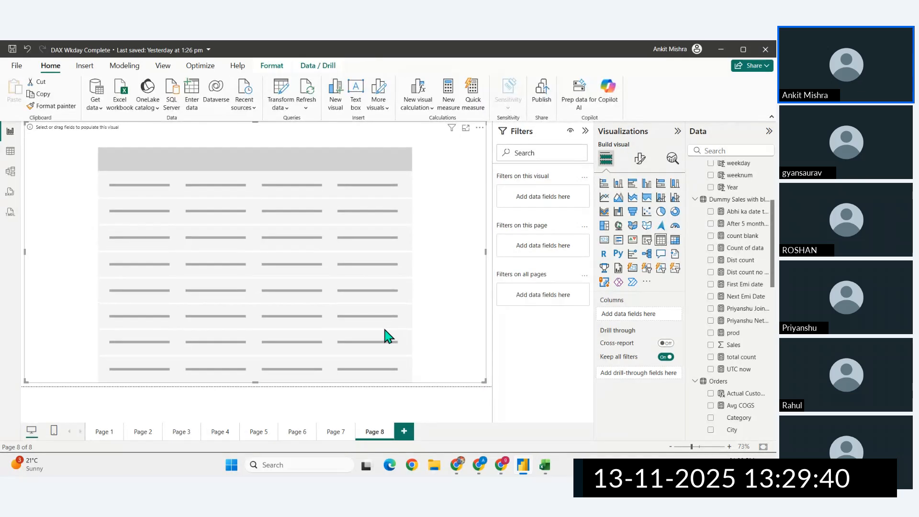
pyautogui.scroll(5, 736, 396)
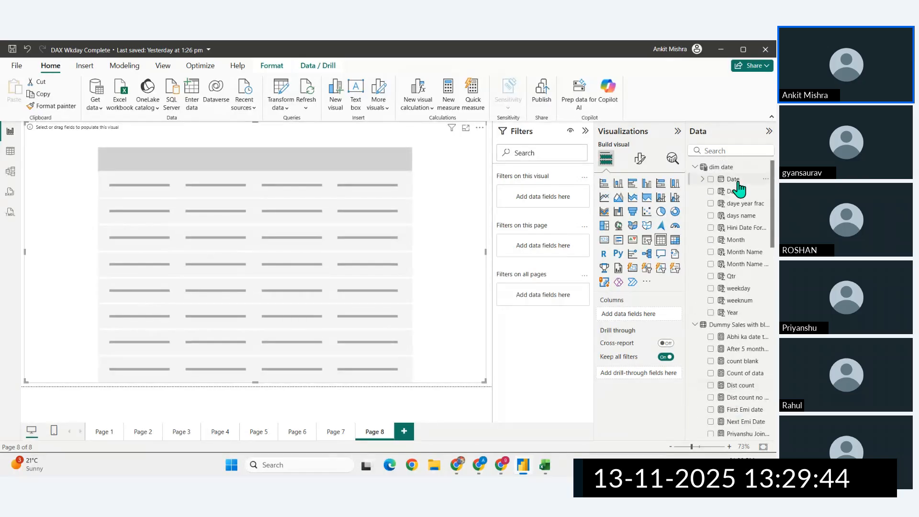
pyautogui.moveTo(738, 188); pyautogui.dragTo(249, 207)
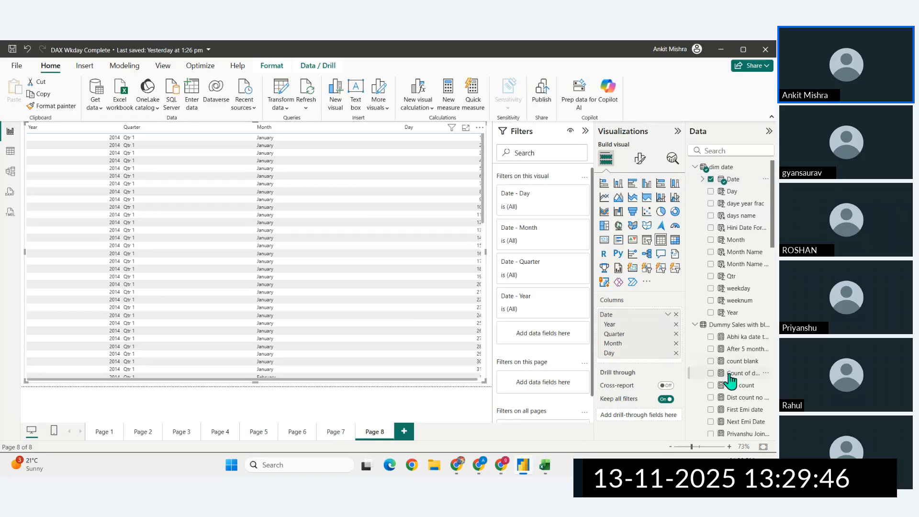
# - Add the Total MTD measure from the Orders table as a column of the table visual
pyautogui.scroll(-5, 733, 378)
pyautogui.scroll(-4, 732, 378)
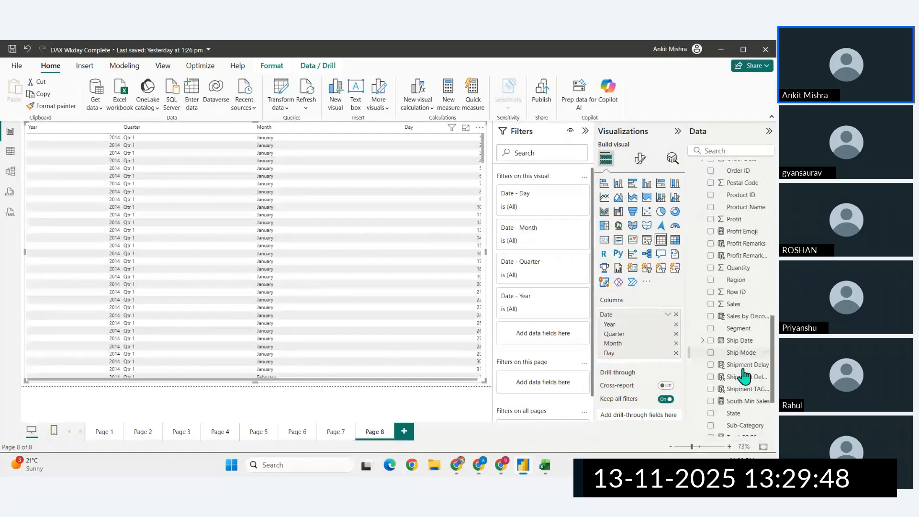
pyautogui.scroll(6, 742, 376)
pyautogui.scroll(-8, 743, 376)
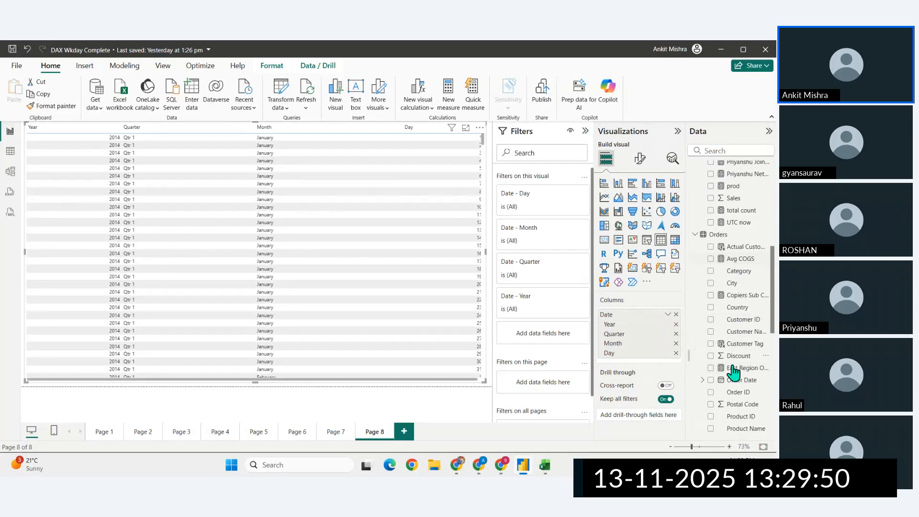
pyautogui.moveTo(742, 358); pyautogui.dragTo(352, 268)
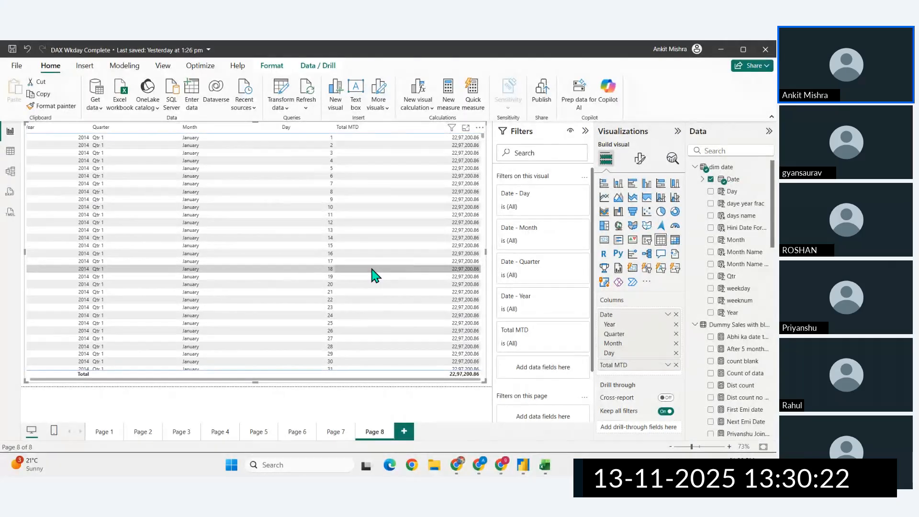
# - Show Date as a plain date instead of a date hierarchy and narrow the table visual to under half the page width
pyautogui.click(667, 314)
pyautogui.click(697, 367)
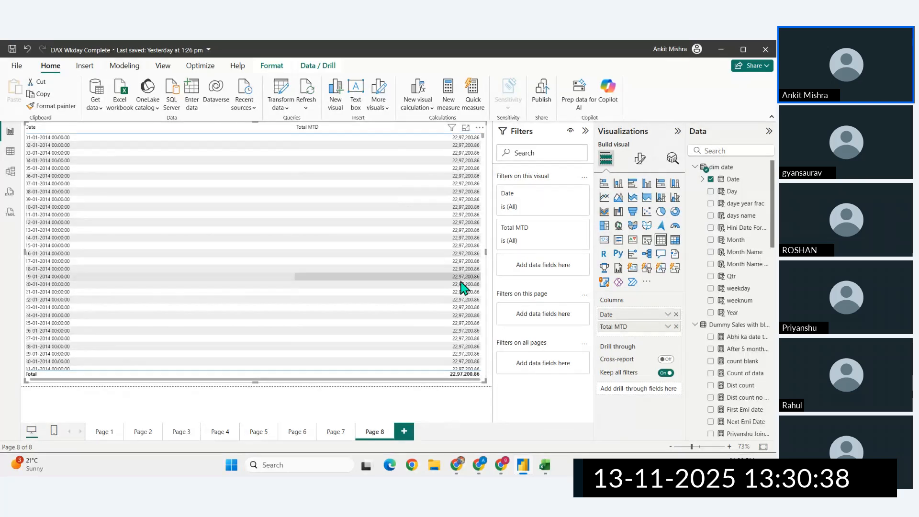
pyautogui.moveTo(484, 251); pyautogui.dragTo(222, 271)
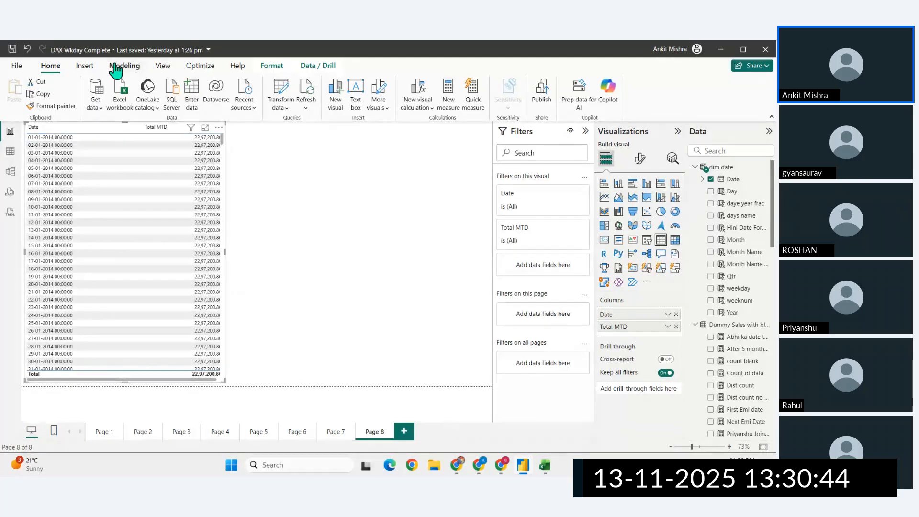
# - Customize the current theme with a larger general text font size and apply it to the report
pyautogui.click(163, 66)
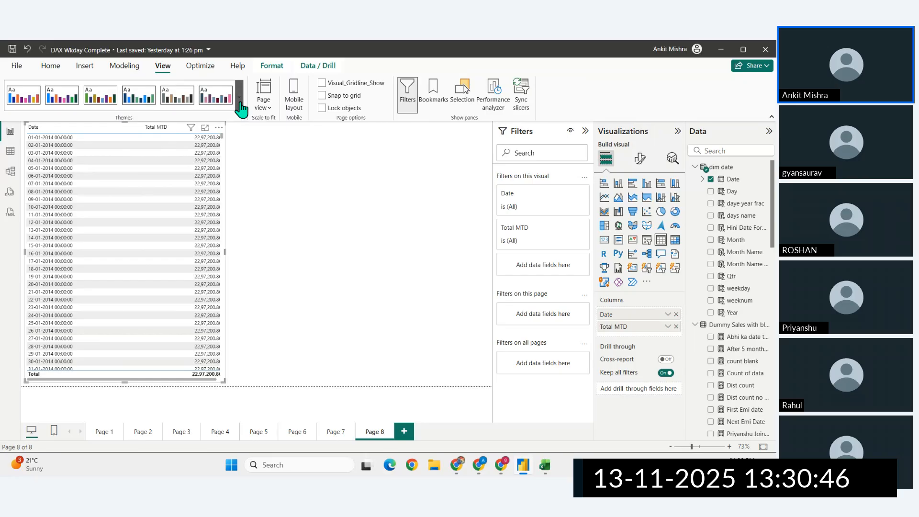
pyautogui.click(240, 109)
pyautogui.click(73, 402)
pyautogui.click(241, 148)
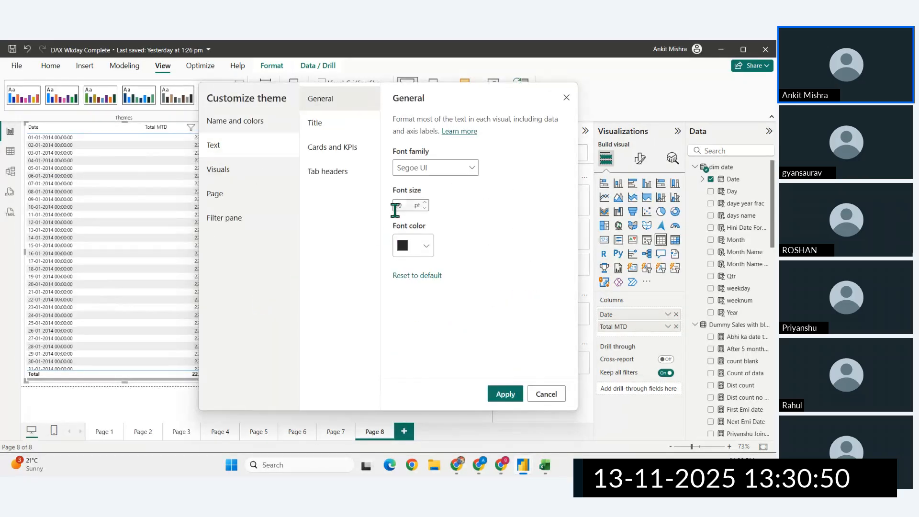
pyautogui.doubleClick(400, 205)
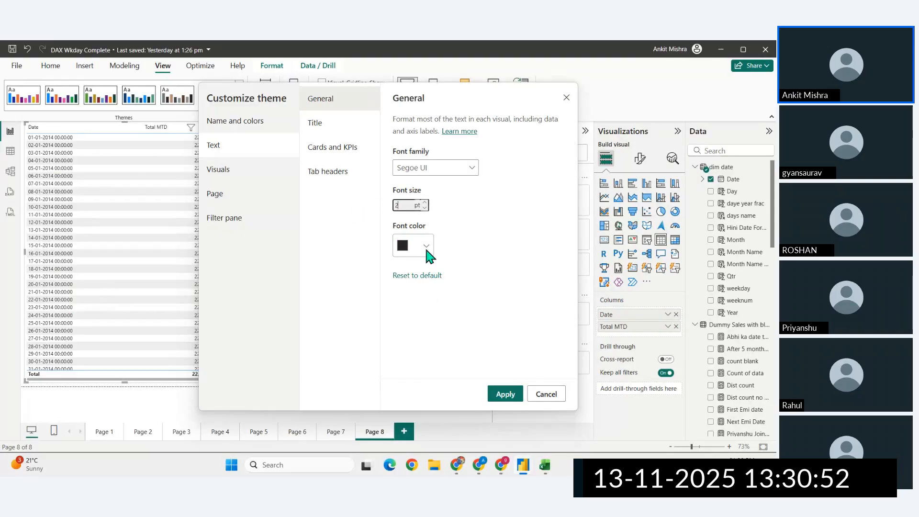
pyautogui.click(504, 395)
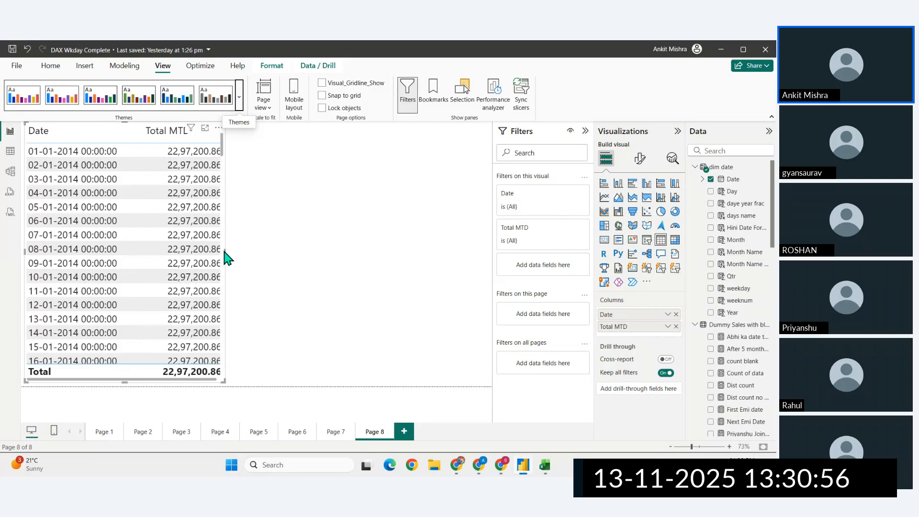
# - Widen the table visual to about two thirds of the page and review the Total MTD values across the January 2014 dates
pyautogui.moveTo(224, 250); pyautogui.dragTo(346, 292)
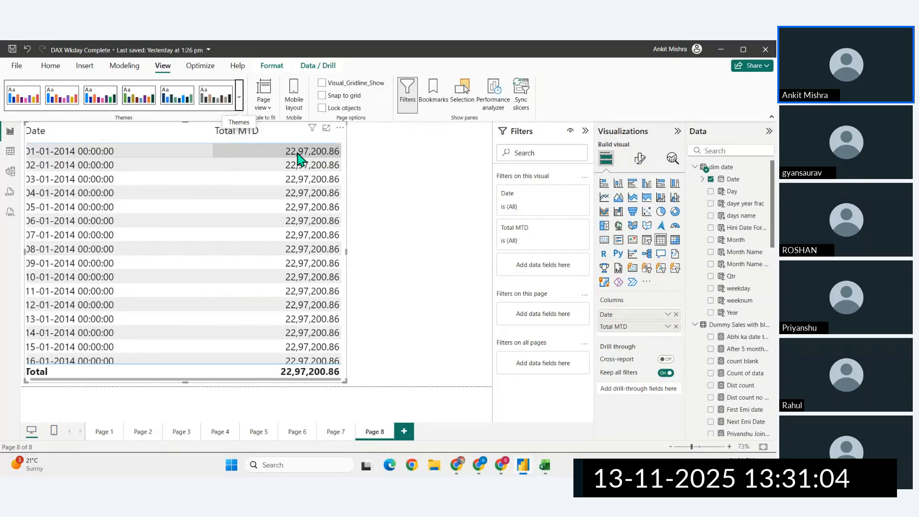
pyautogui.hscroll(-1, 180, 209)
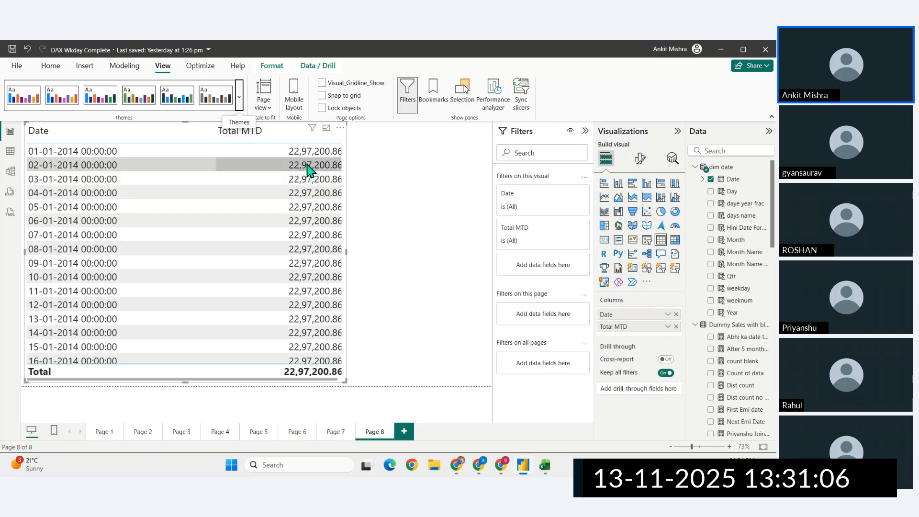
pyautogui.hscroll(1, 308, 170)
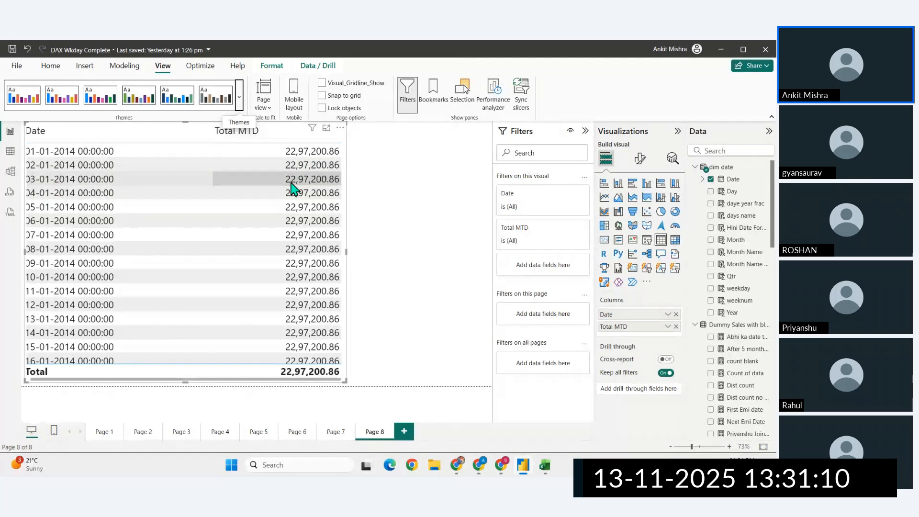
pyautogui.scroll(-15, 261, 306)
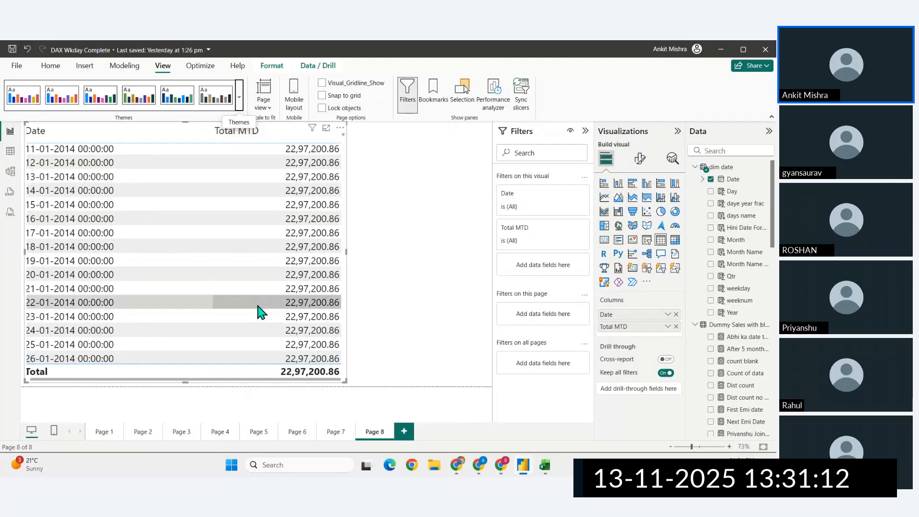
pyautogui.scroll(15, 259, 309)
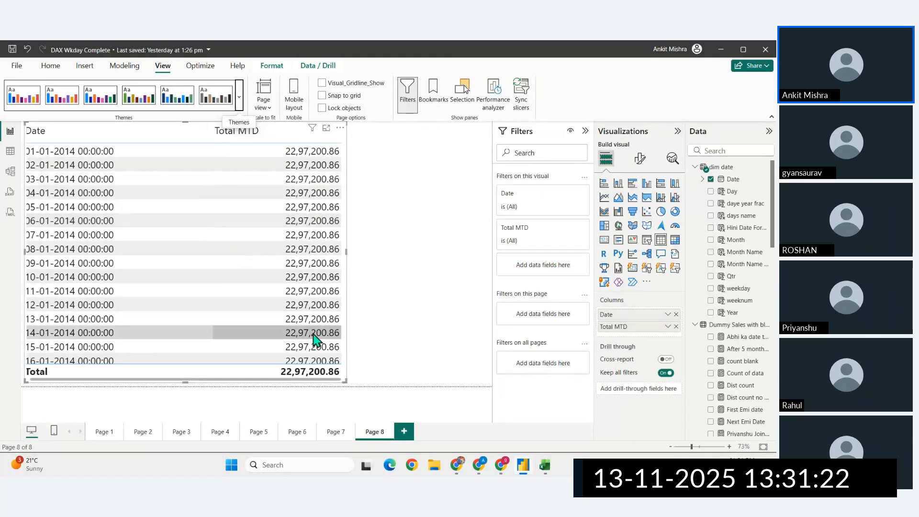
# - Move the People table higher between Orders and Returns in the model diagram, and return to the report
pyautogui.click(11, 171)
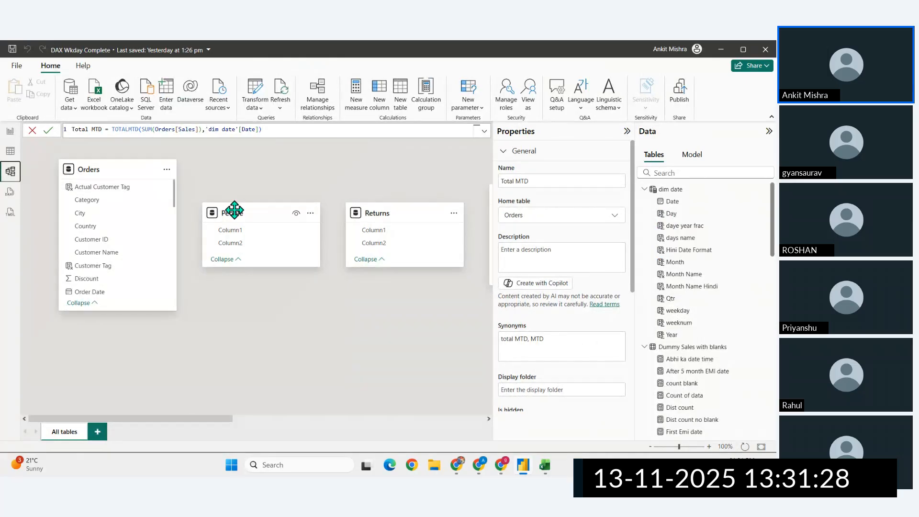
pyautogui.moveTo(234, 212); pyautogui.dragTo(255, 174)
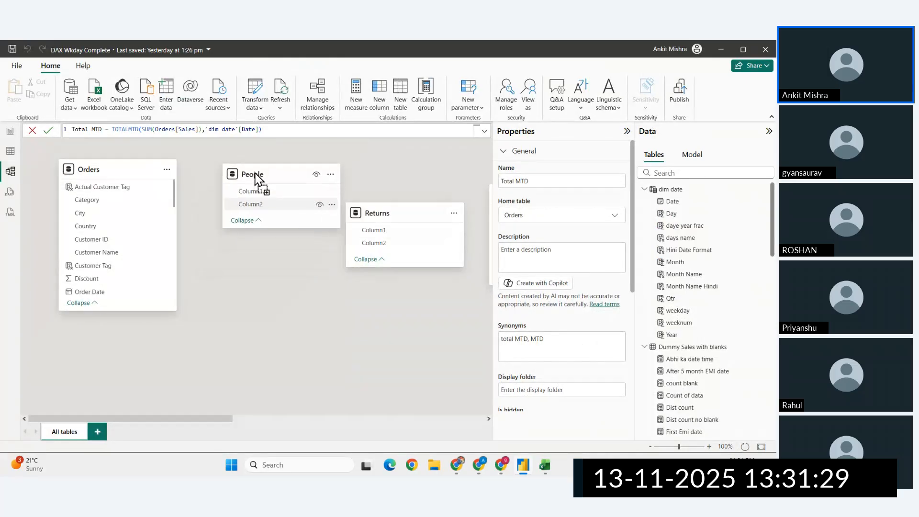
pyautogui.click(10, 131)
# - Open the Total MTD measure from Orders and examine its Orders[Sales] and 'dim date'[Date] references
pyautogui.scroll(-10, 730, 376)
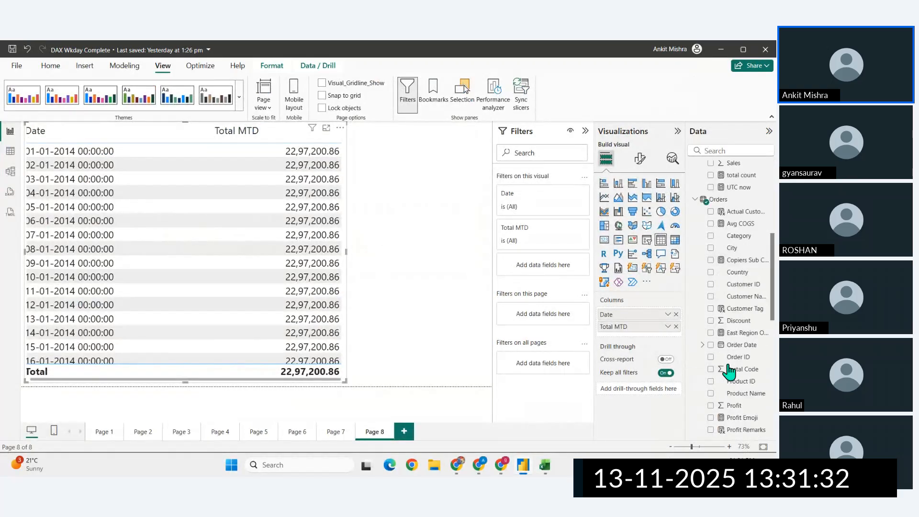
pyautogui.click(738, 356)
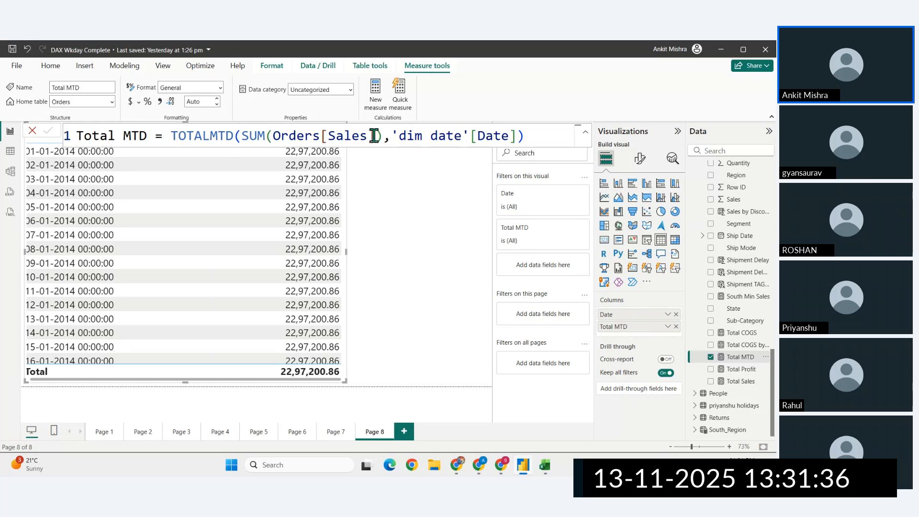
pyautogui.moveTo(383, 137); pyautogui.dragTo(272, 141)
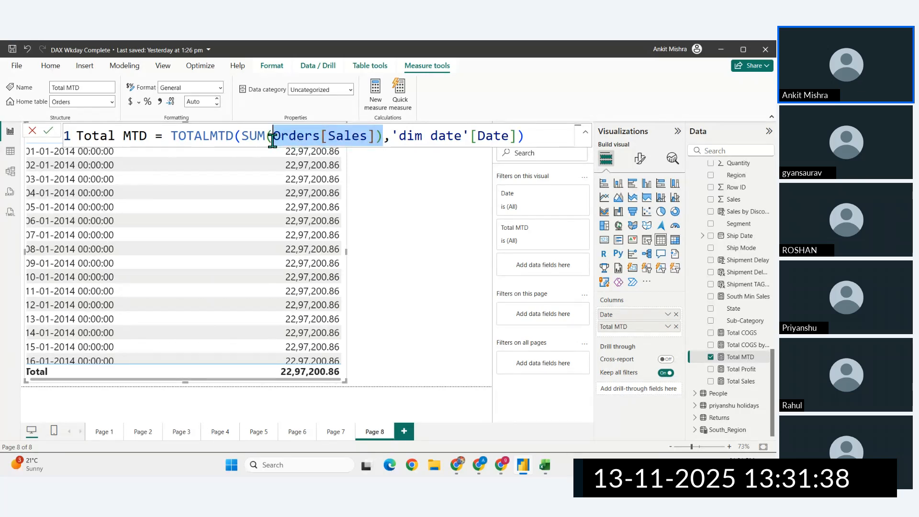
pyautogui.moveTo(414, 138); pyautogui.dragTo(477, 133)
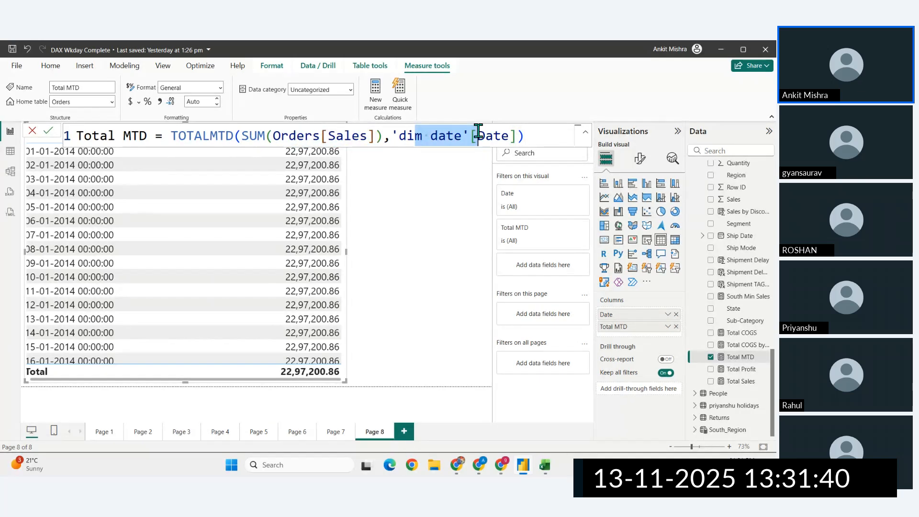
pyautogui.click(540, 138)
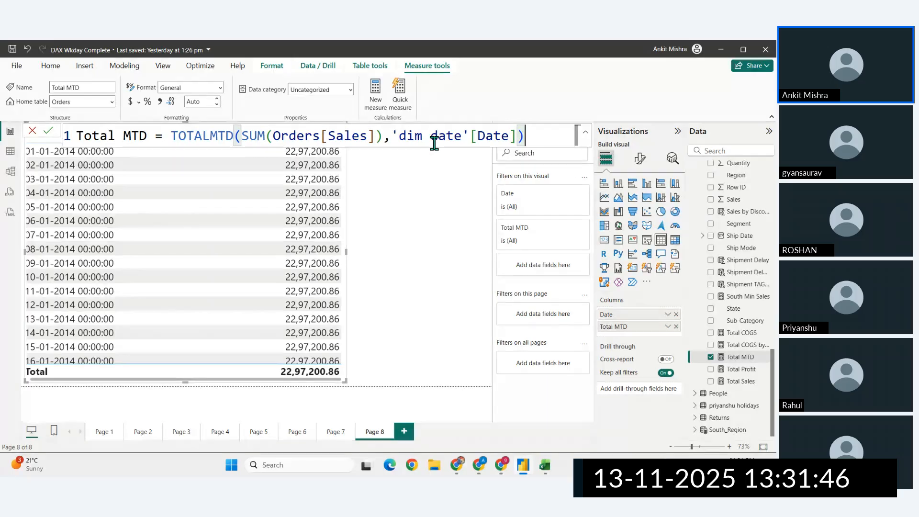
# - Move the dim date table in the model diagram below People, close to the Orders table
pyautogui.click(10, 172)
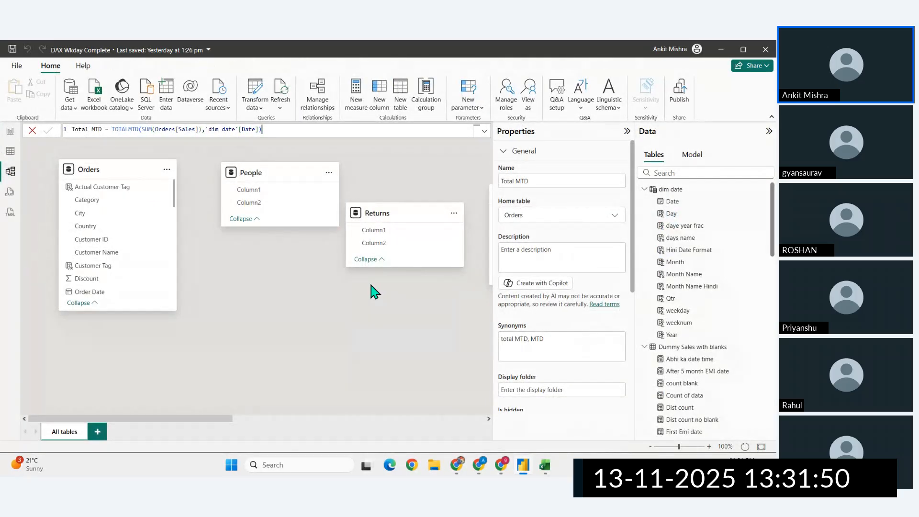
pyautogui.hscroll(10, 373, 282)
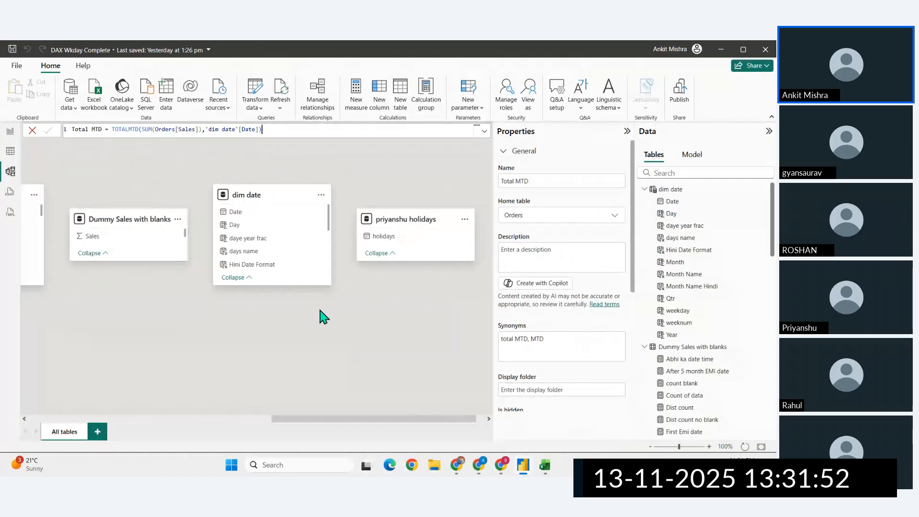
pyautogui.moveTo(268, 188); pyautogui.dragTo(123, 323)
pyautogui.hscroll(-10, 280, 352)
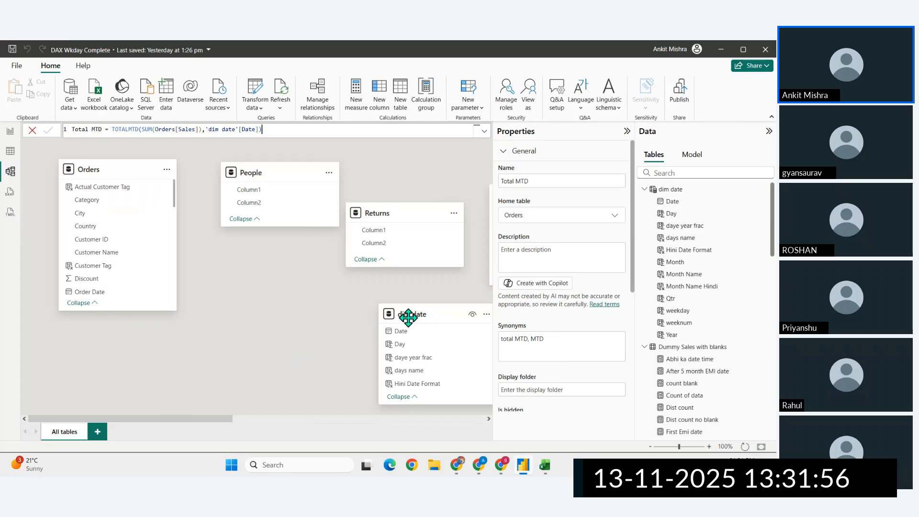
pyautogui.moveTo(408, 317); pyautogui.dragTo(232, 297)
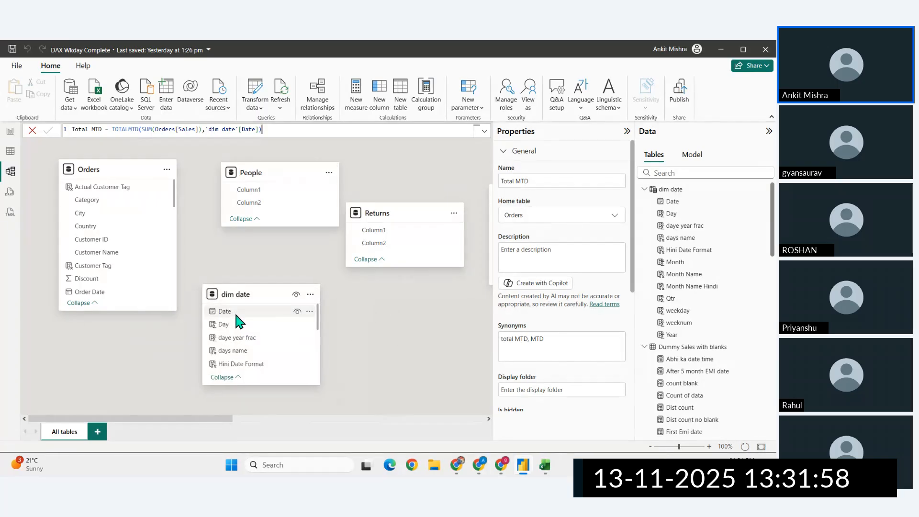
# - Create an active one-to-many relationship from dim date's Date to Orders' Order Date with single cross-filter direction
pyautogui.scroll(-4, 148, 295)
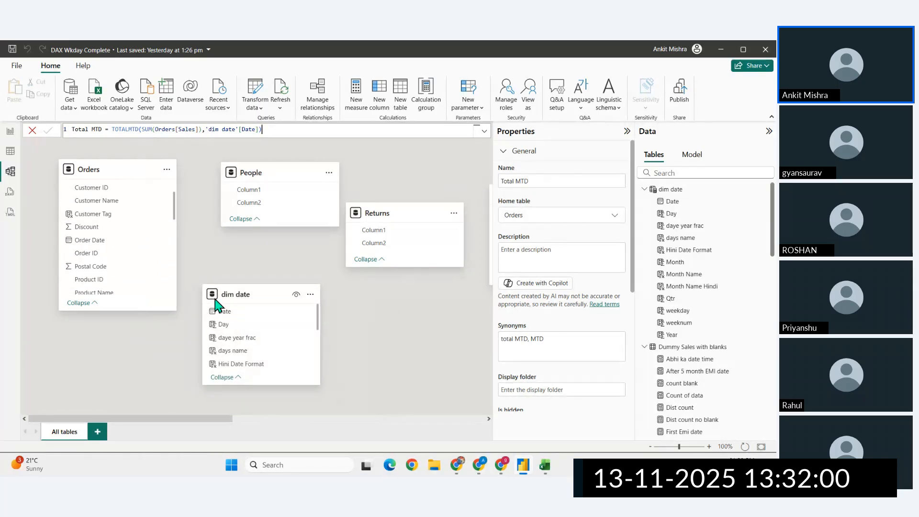
pyautogui.moveTo(217, 304); pyautogui.dragTo(94, 242)
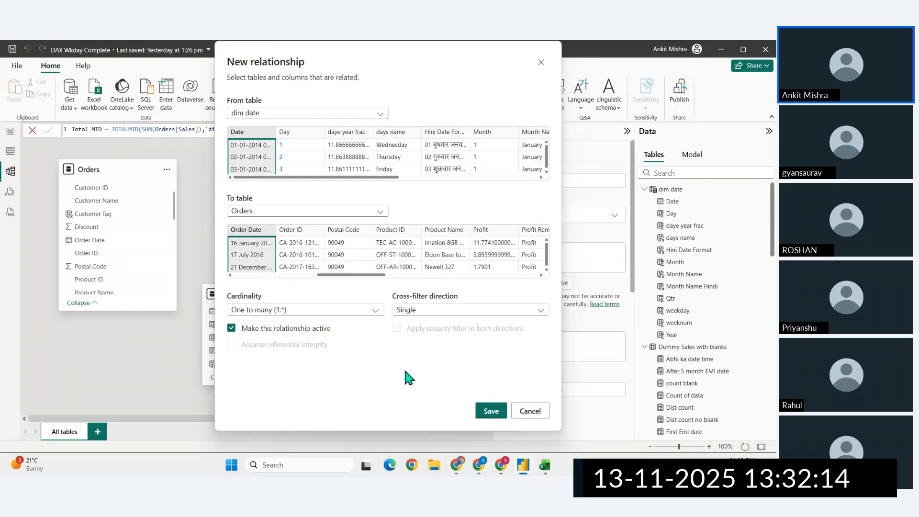
pyautogui.click(488, 409)
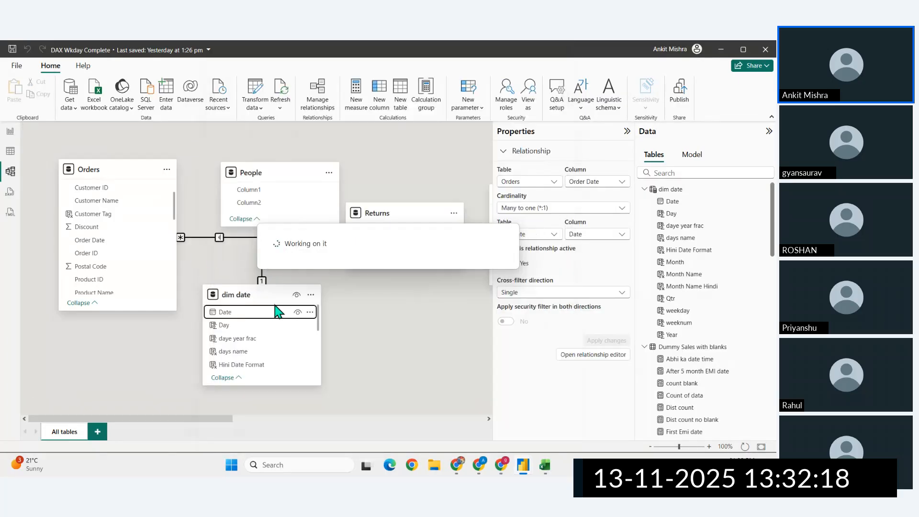
# - Return to the report, widen the table visual, and add Sales as a column between Date and Total MTD
pyautogui.click(10, 131)
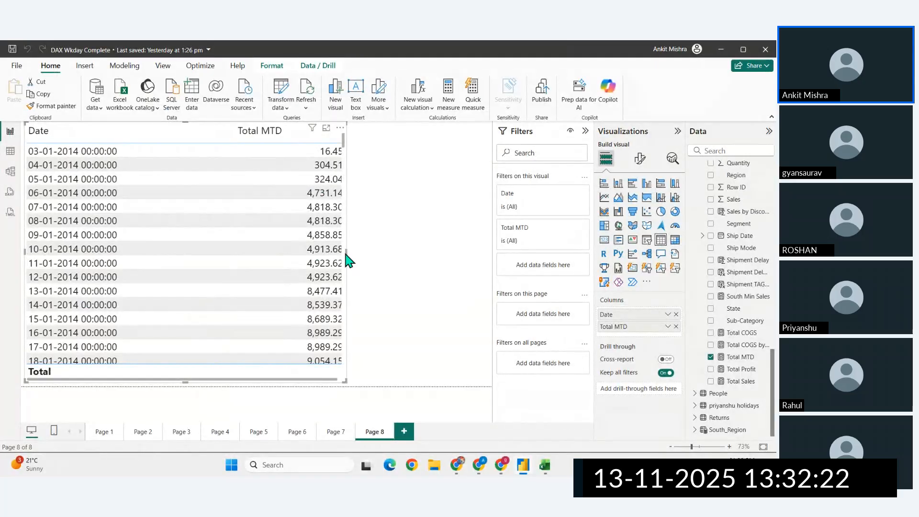
pyautogui.moveTo(345, 252); pyautogui.dragTo(394, 252)
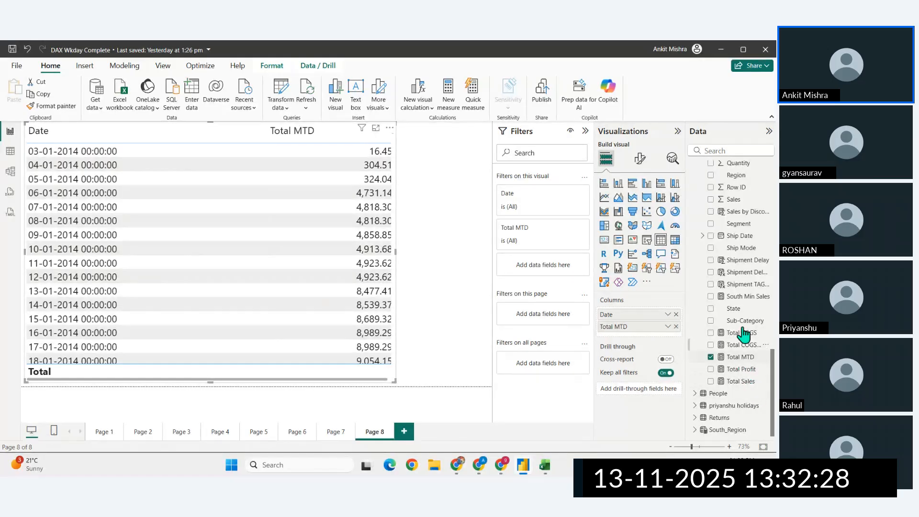
pyautogui.scroll(3, 745, 316)
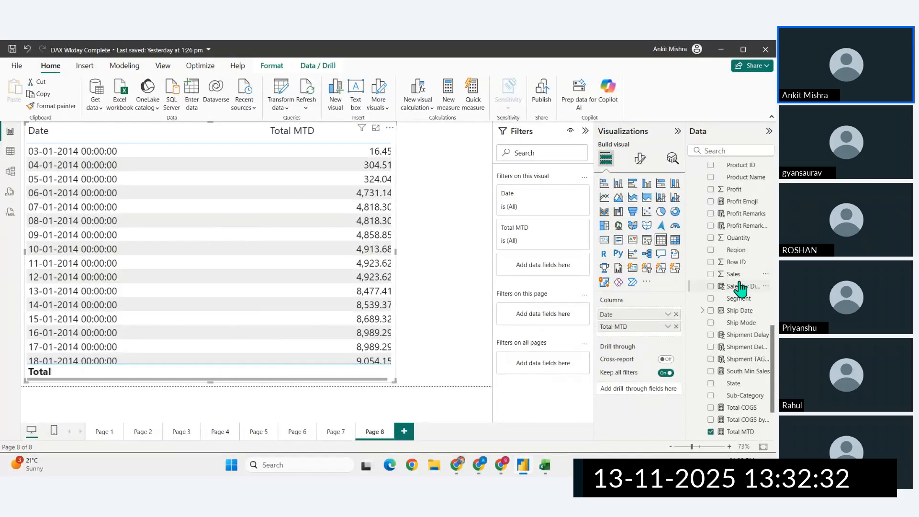
pyautogui.click(709, 275)
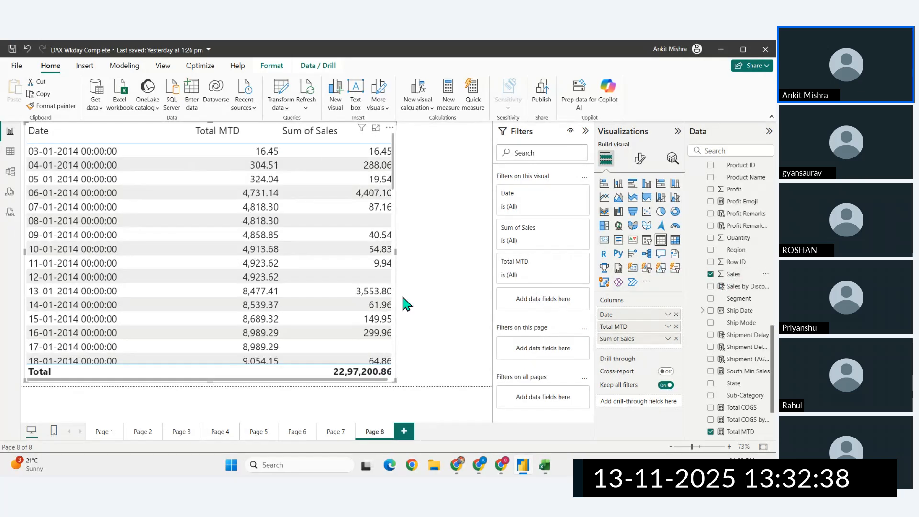
pyautogui.moveTo(629, 328); pyautogui.dragTo(622, 349)
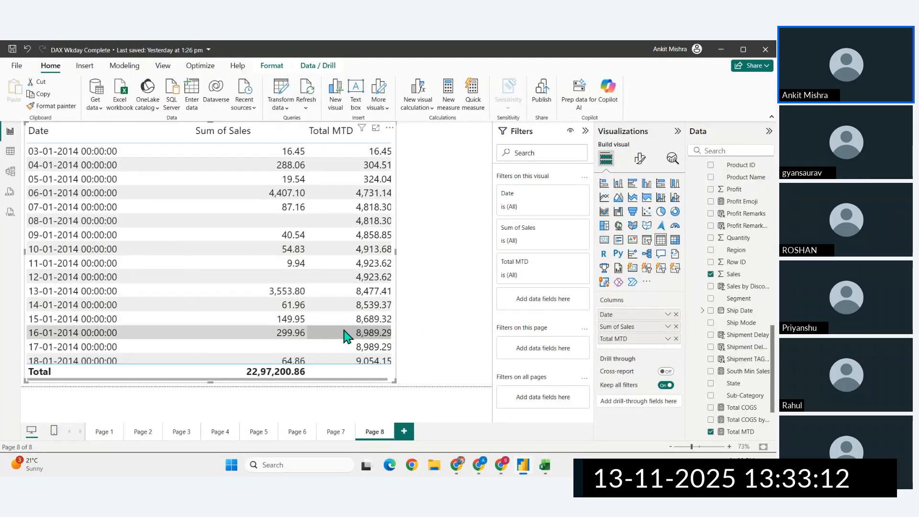
# - Examine the Sum of Sales and Total MTD values from January to early March 2014, especially where each month begins
pyautogui.scroll(-1, 316, 316)
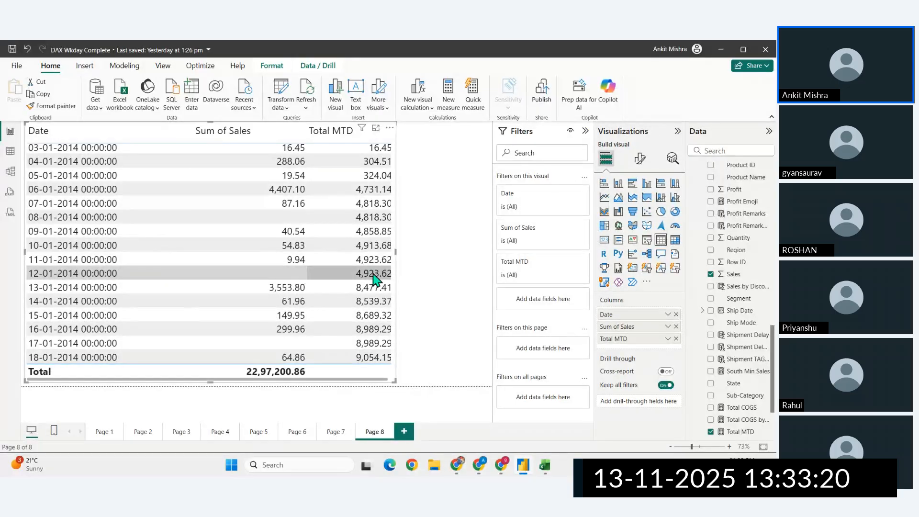
pyautogui.scroll(-6, 375, 280)
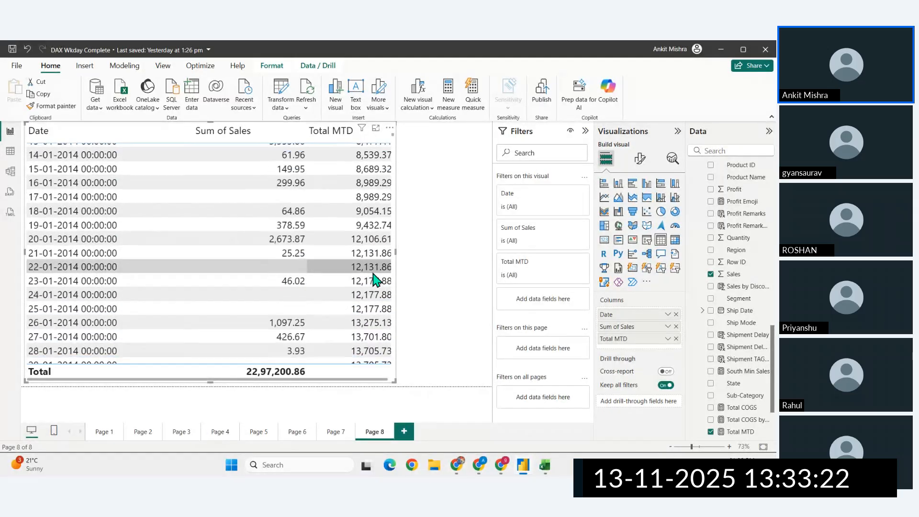
pyautogui.scroll(-1, 375, 280)
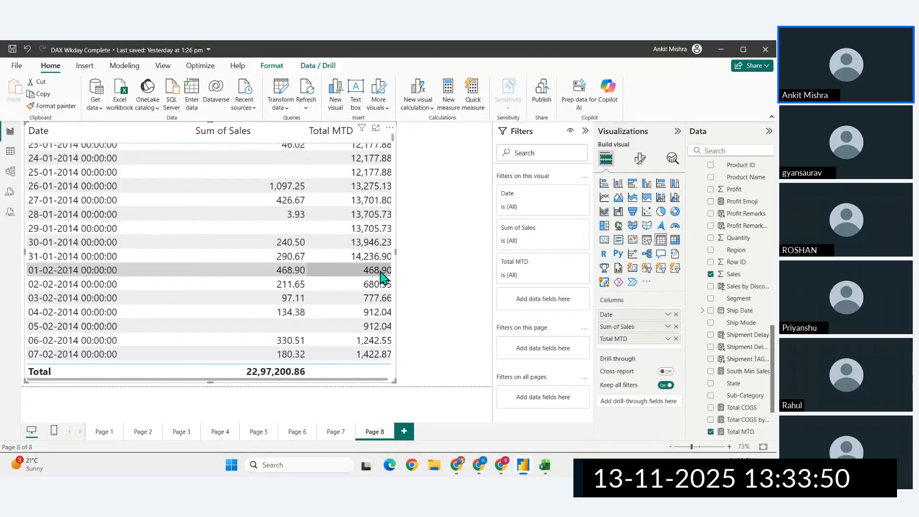
pyautogui.scroll(-7, 381, 277)
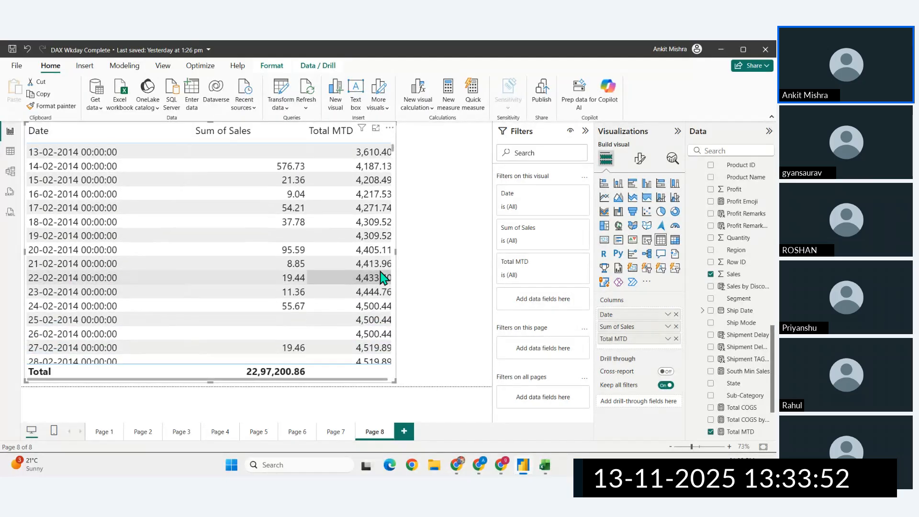
pyautogui.scroll(-3, 382, 276)
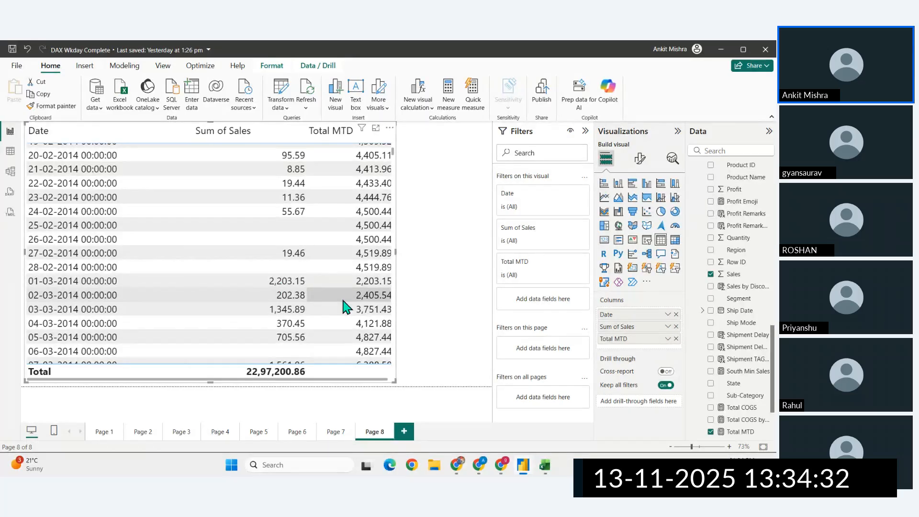
# - Switch to the browser and open the TOTALQTD function page from the DAX time intelligence functions list
pyautogui.click(452, 457)
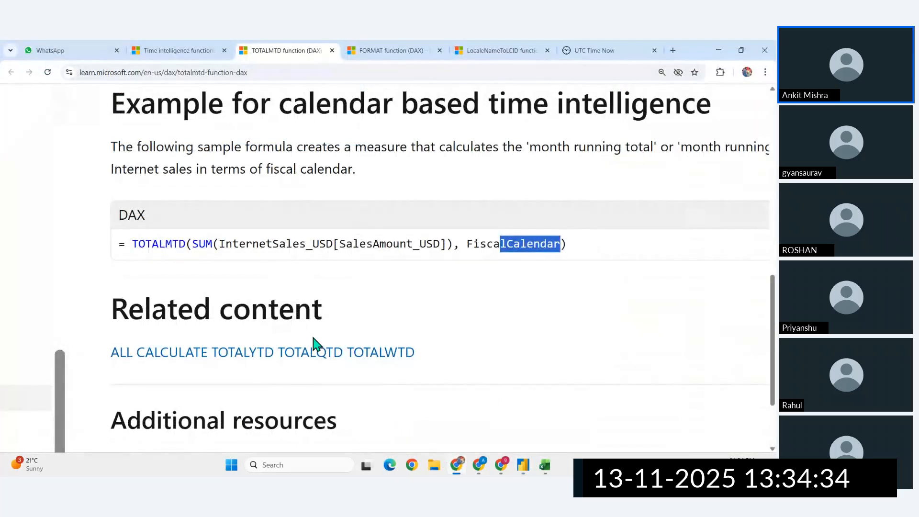
pyautogui.click(208, 51)
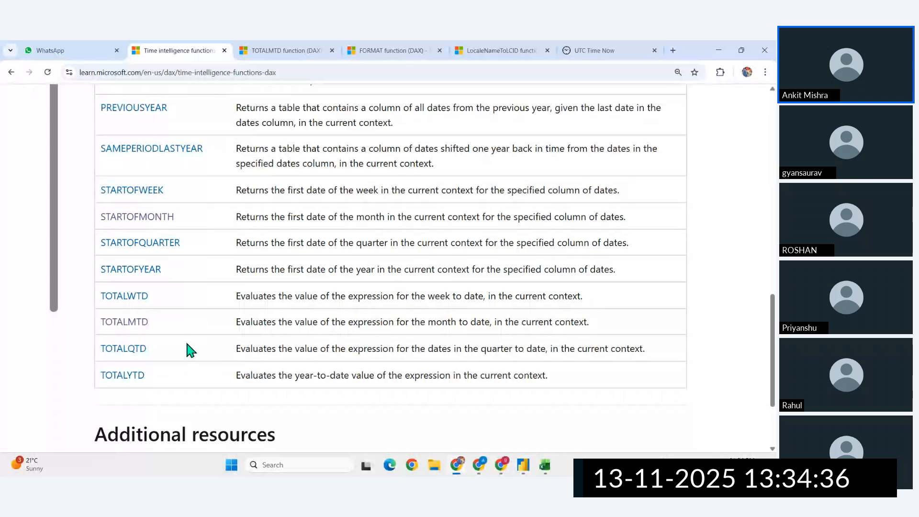
pyautogui.keyDown('ctrl'); pyautogui.click(124, 348); pyautogui.keyUp('ctrl')
pyautogui.click(342, 48)
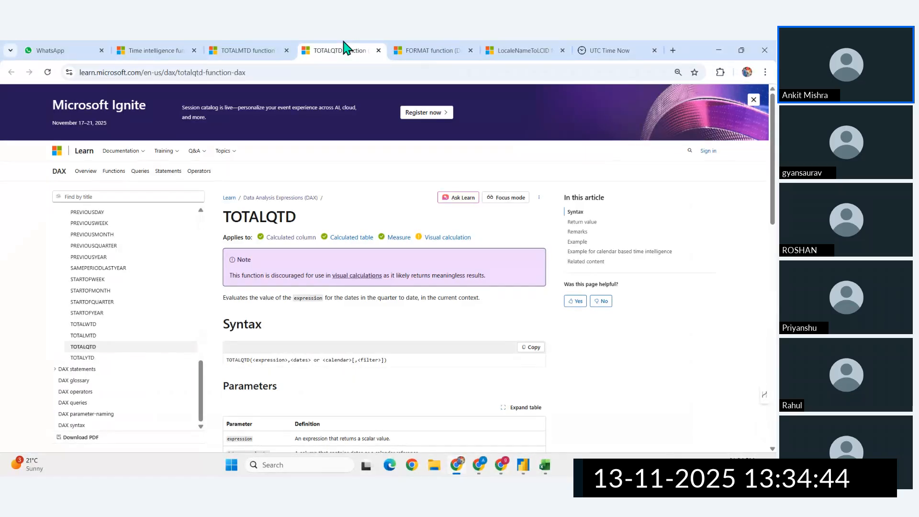
# - Switch back to Power BI, copy the TOTALMTD expression from the Total MTD measure, and paste it into a new measure
pyautogui.click(522, 465)
pyautogui.scroll(-3, 739, 410)
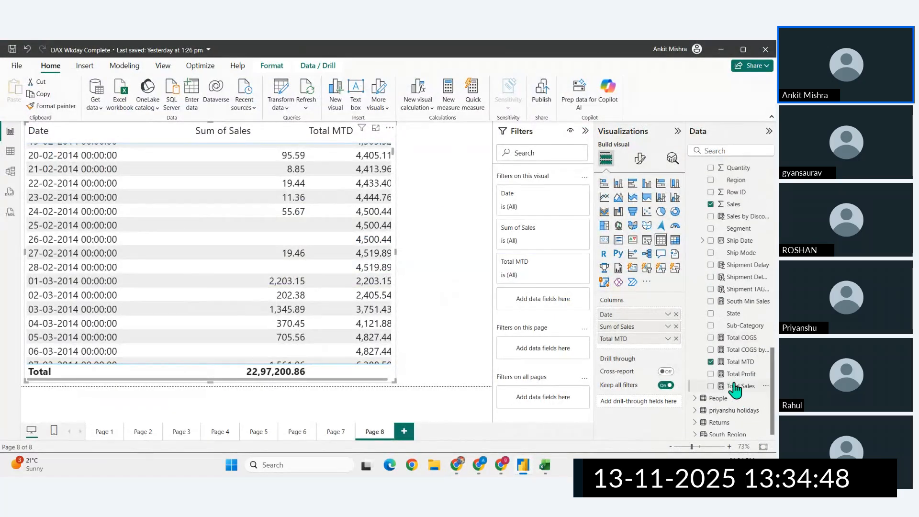
pyautogui.click(737, 362)
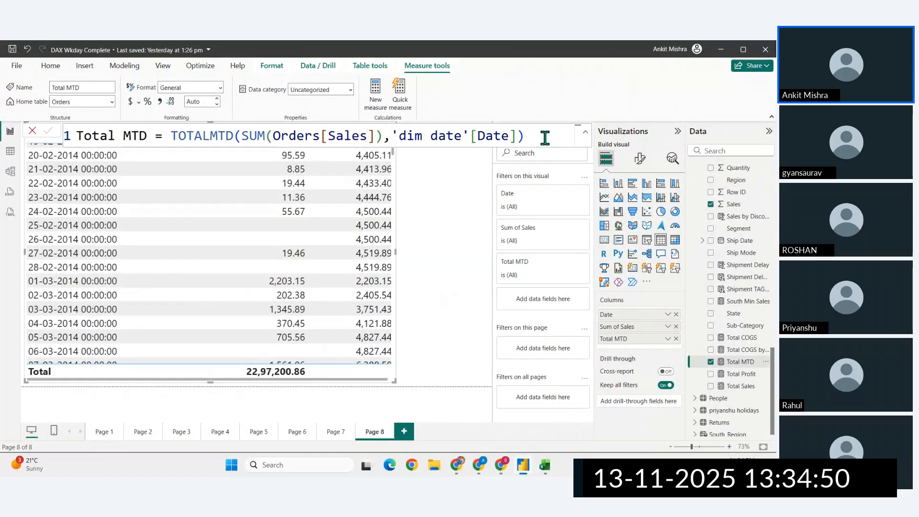
pyautogui.moveTo(527, 136); pyautogui.dragTo(171, 136)
pyautogui.hotkey('ctrl', 'c')
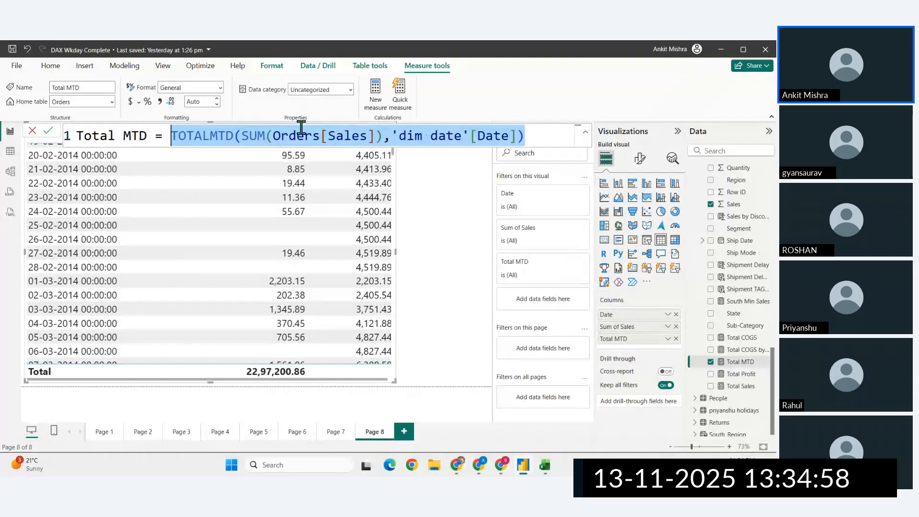
pyautogui.click(373, 100)
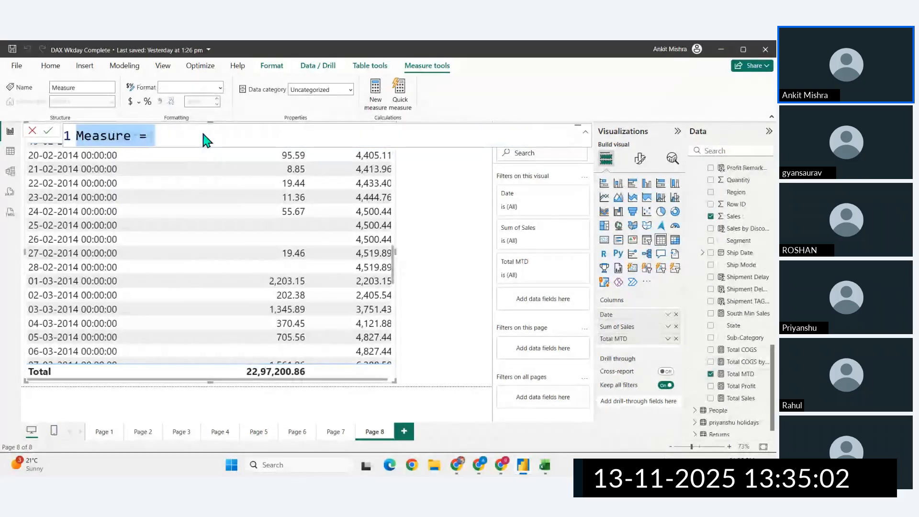
pyautogui.hotkey('ctrl', 'v')
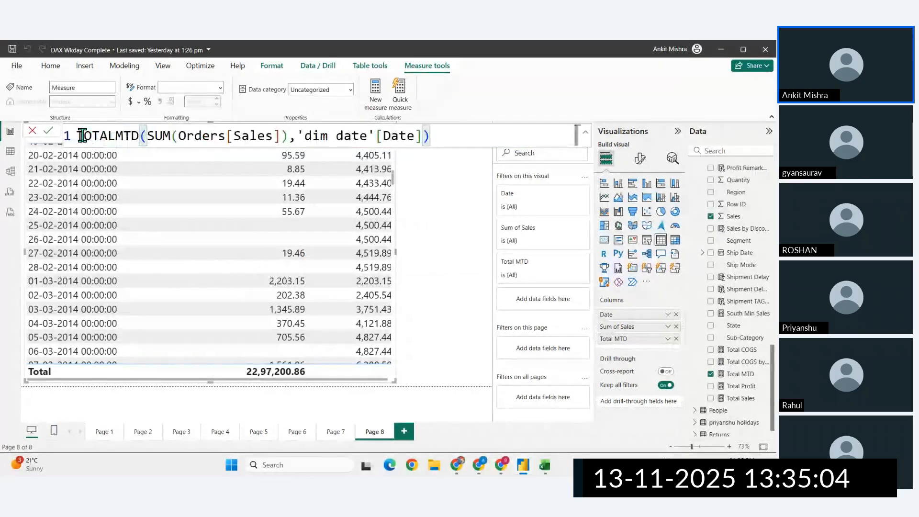
# - Name the new measure Total QTD Sales, replace its function with TOTALQTD, and commit the formula
pyautogui.press('Home')
pyautogui.write('Total ')
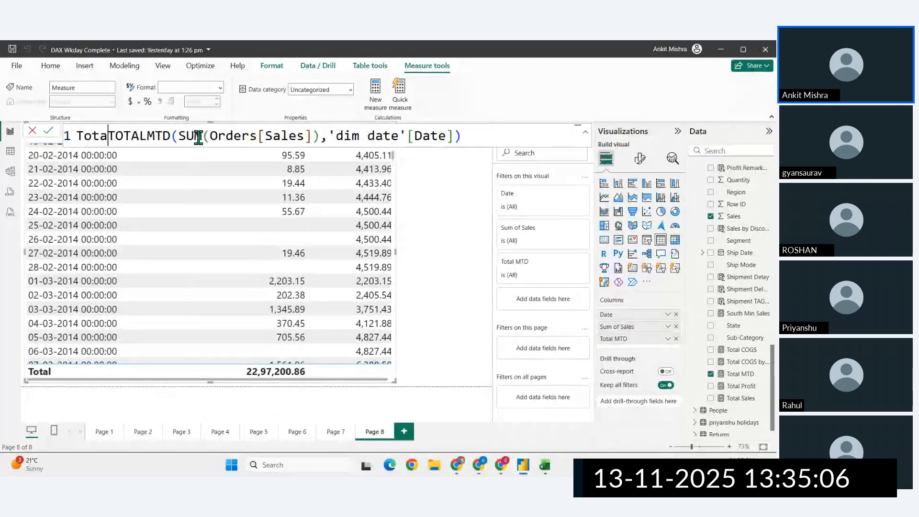
pyautogui.write('QTD Sales ')
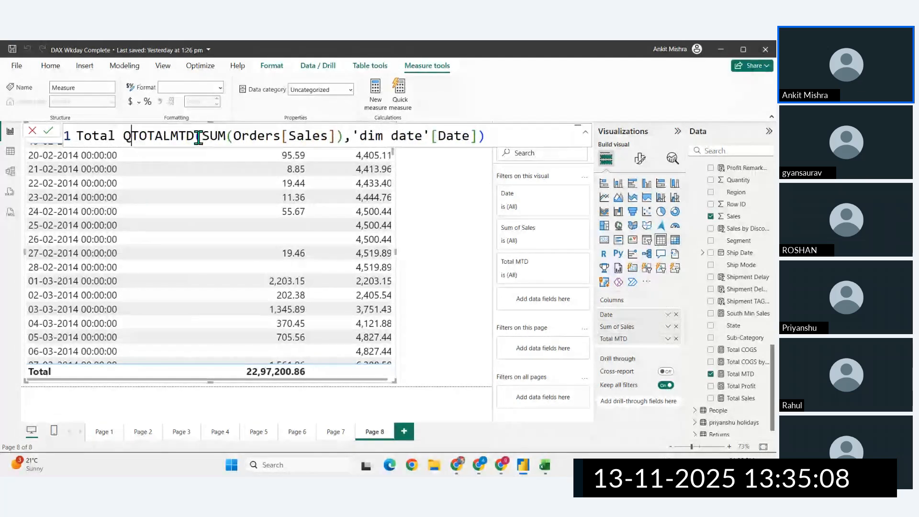
pyautogui.write('=')
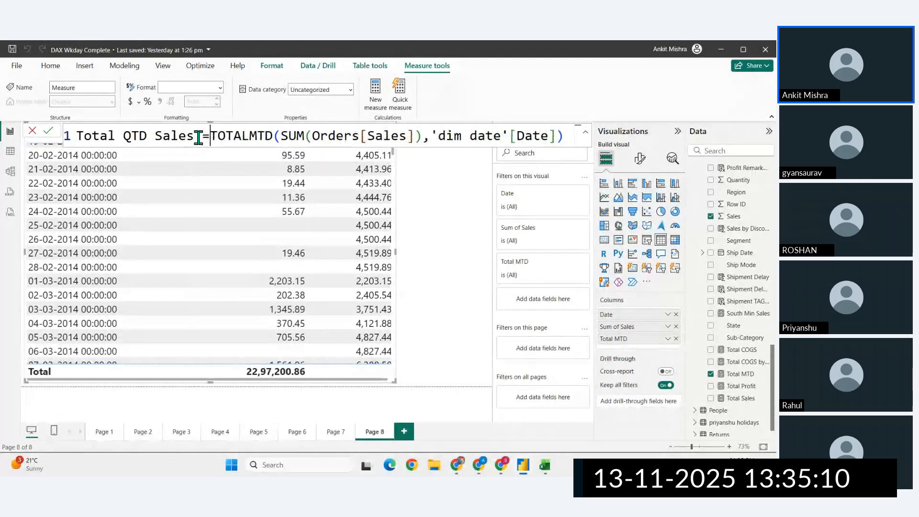
pyautogui.doubleClick(266, 136)
pyautogui.write('TOTALQTD')
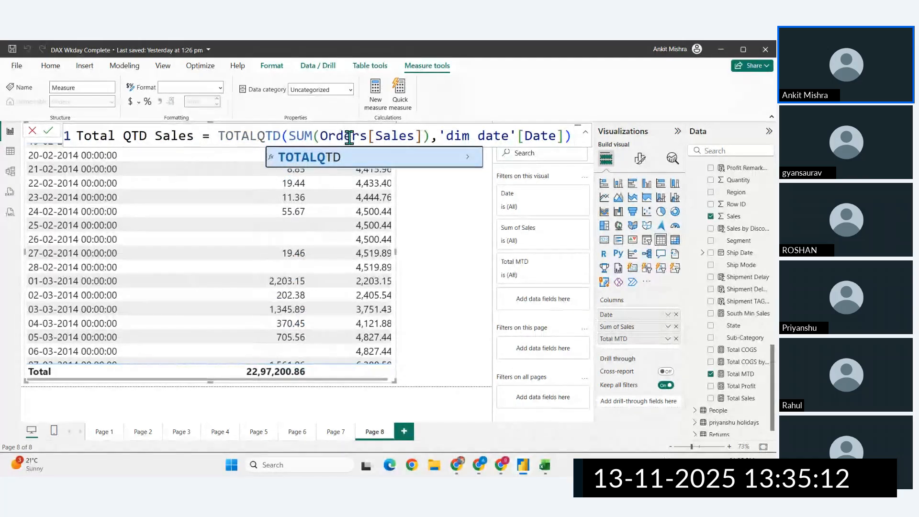
pyautogui.click(350, 138)
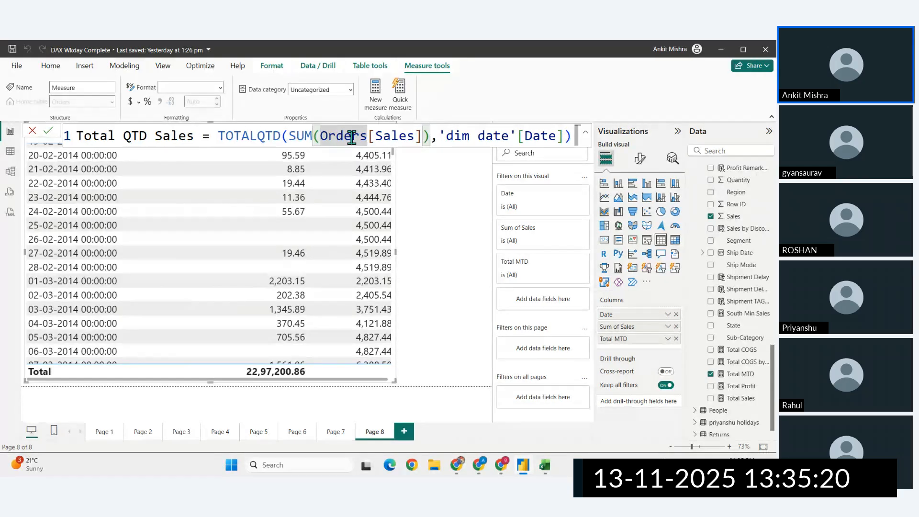
pyautogui.hotkey('ctrl', 'a')
pyautogui.press('Right')
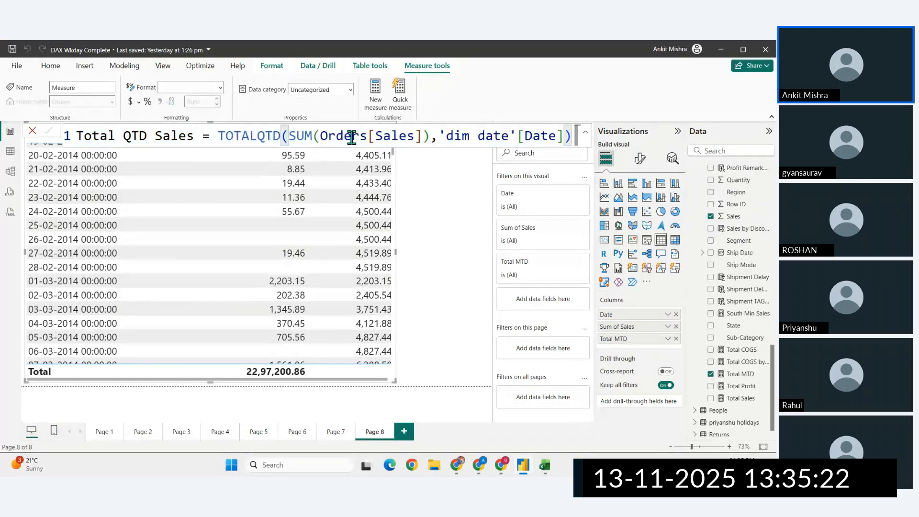
pyautogui.press('Return')
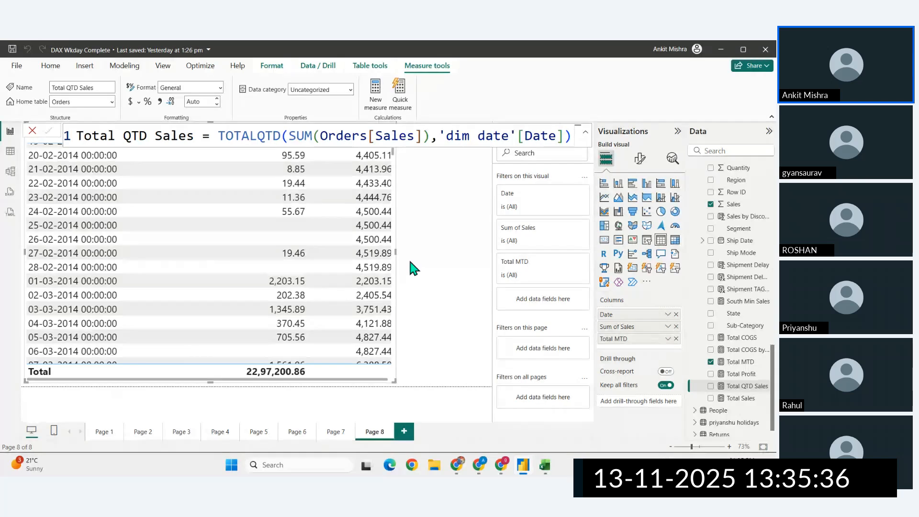
# - Add Total QTD Sales to the table visual and widen it to nearly the full page width
pyautogui.click(487, 297)
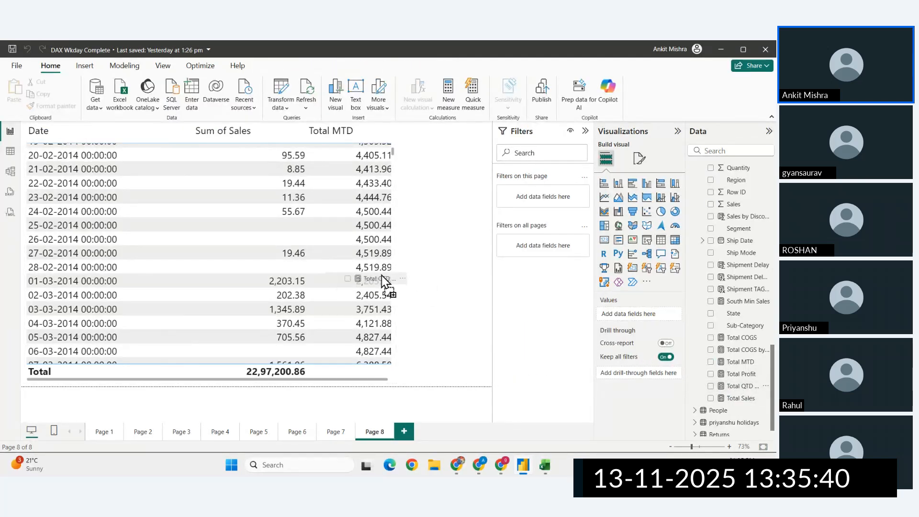
pyautogui.click(381, 275)
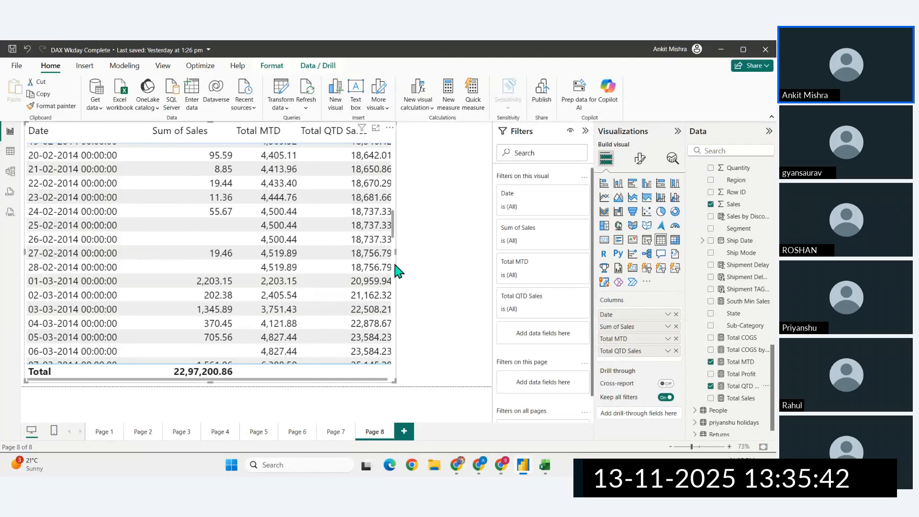
pyautogui.moveTo(416, 262); pyautogui.dragTo(482, 262)
pyautogui.scroll(15, 385, 273)
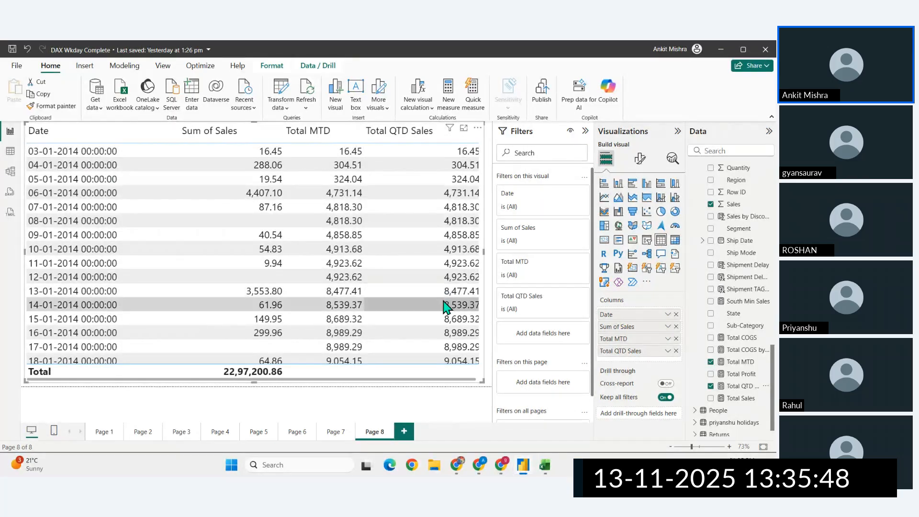
# - Compare Total MTD and Total QTD Sales in the table across the month and quarter boundaries from January to April 2014
pyautogui.scroll(-1, 446, 304)
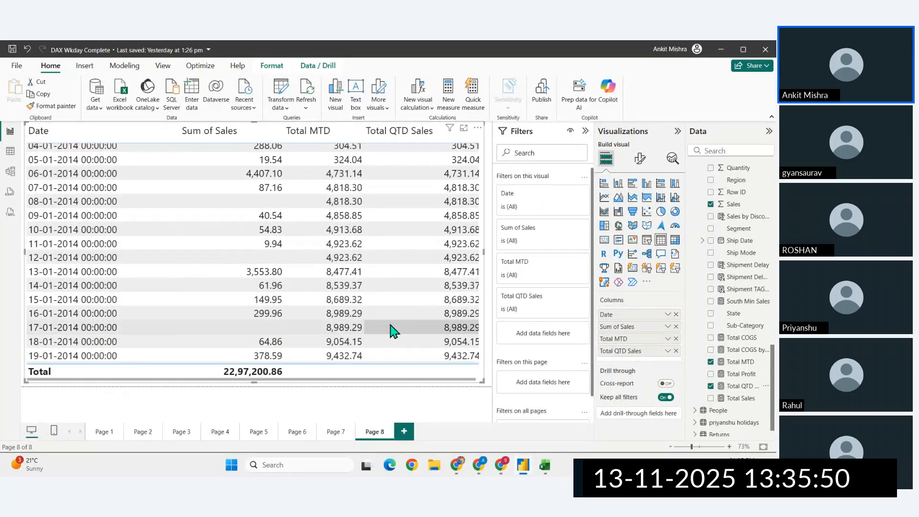
pyautogui.scroll(-2, 390, 306)
pyautogui.scroll(-3, 390, 330)
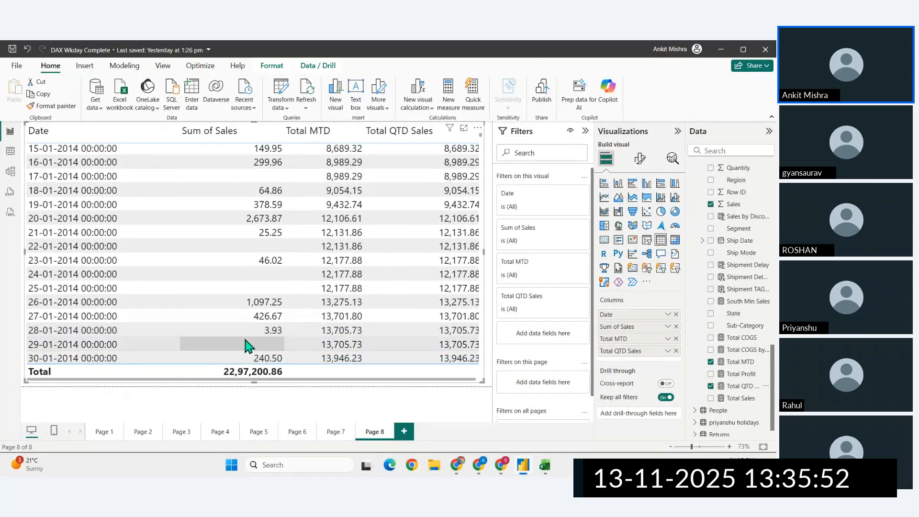
pyautogui.scroll(-1, 256, 343)
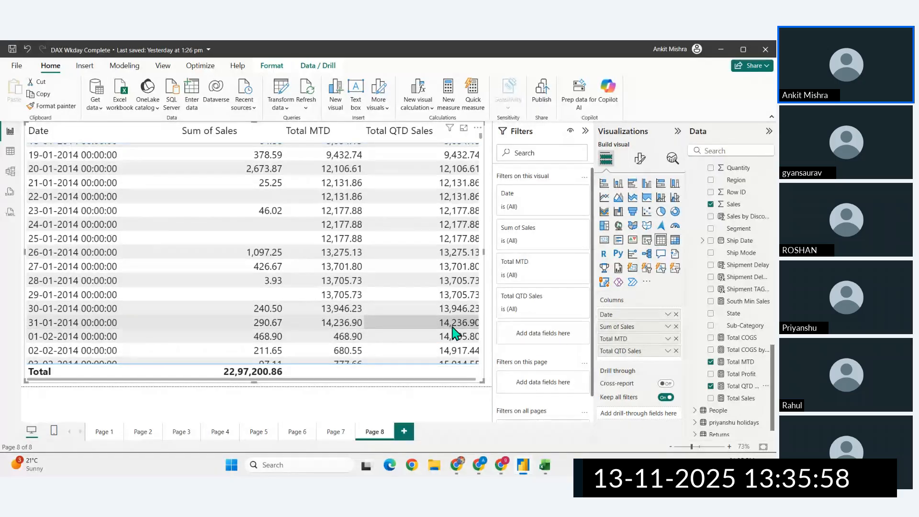
pyautogui.scroll(-1, 454, 332)
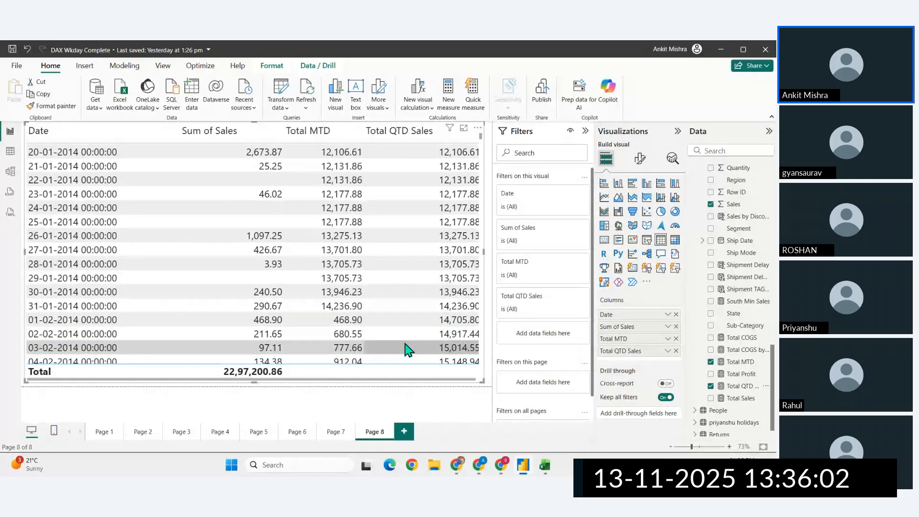
pyautogui.scroll(-10, 411, 347)
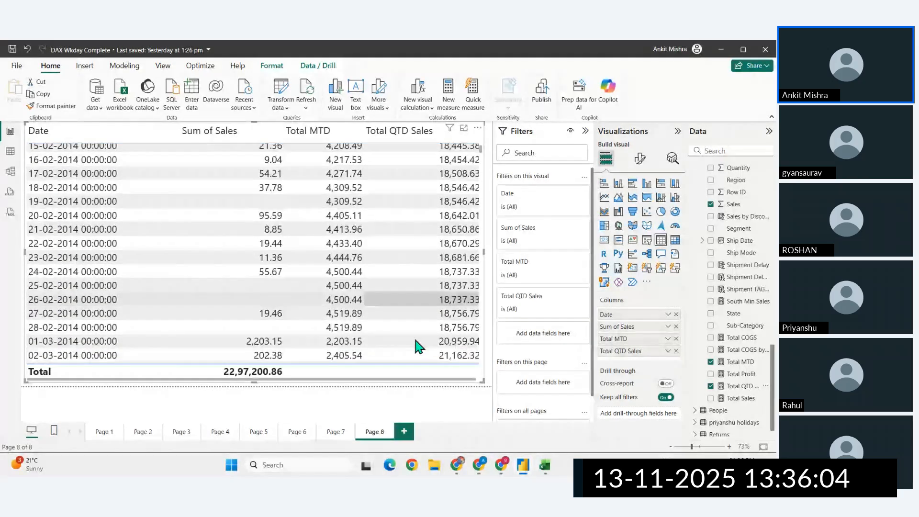
pyautogui.scroll(-1, 411, 347)
pyautogui.scroll(-1, 40, 321)
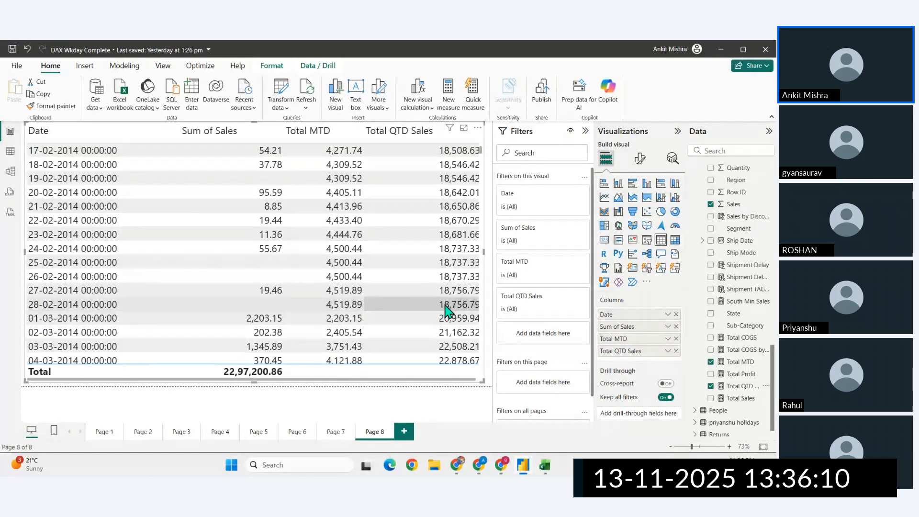
pyautogui.scroll(-7, 447, 311)
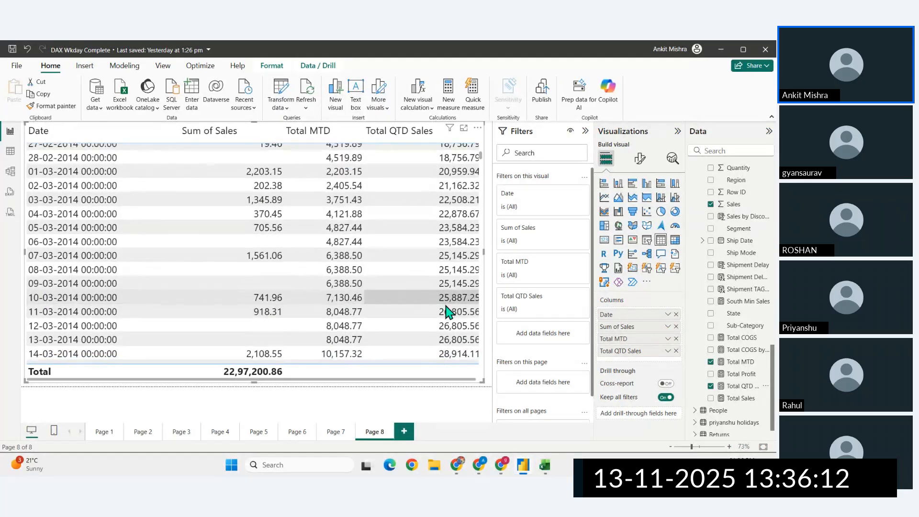
pyautogui.scroll(-4, 448, 311)
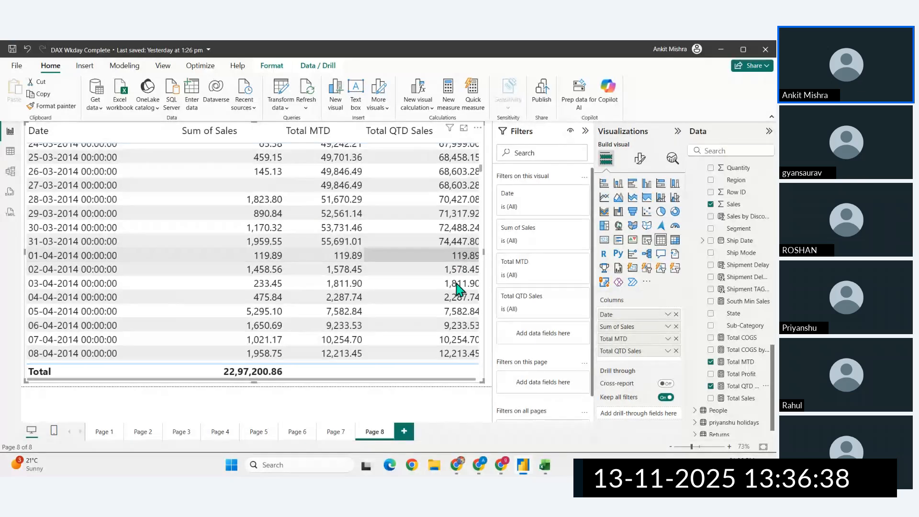
# - Switch to the browser to check TOTALYTD in the DAX time intelligence functions list, and return to Power BI
pyautogui.click(457, 465)
pyautogui.click(181, 49)
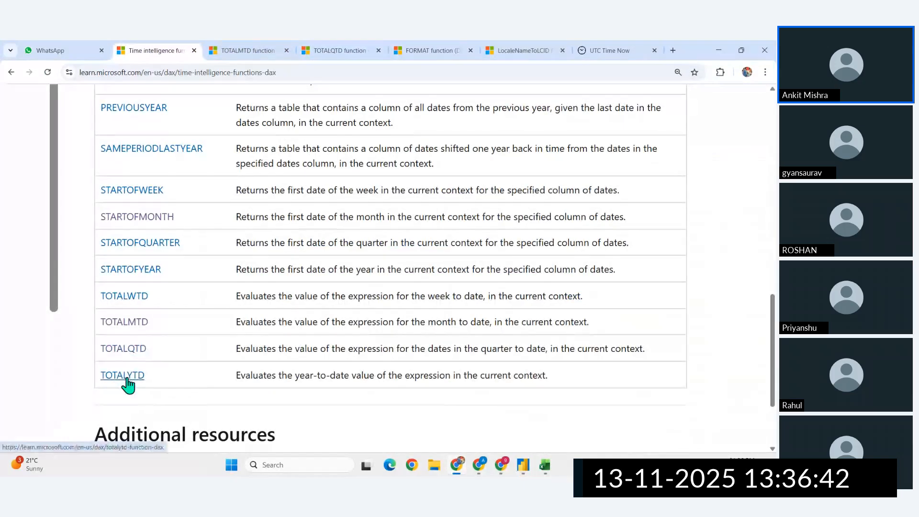
pyautogui.click(522, 470)
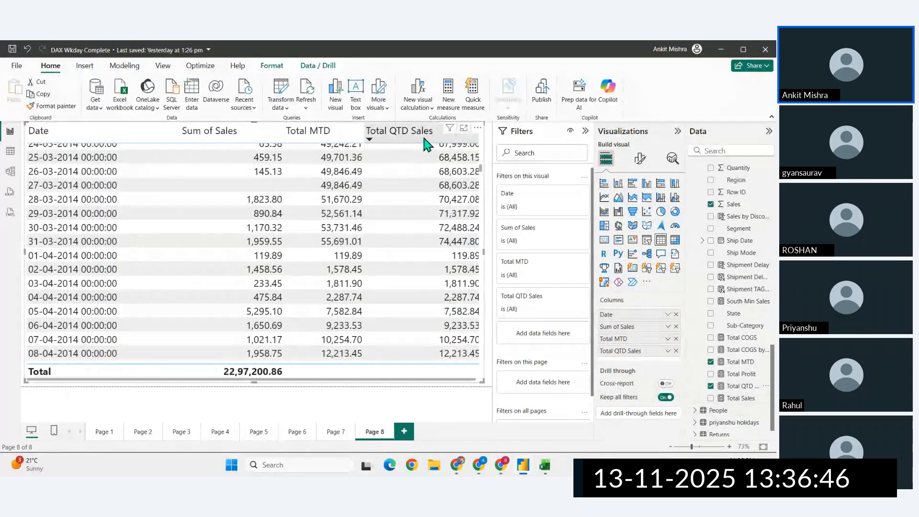
# - Create a new measure from the copied Total QTD Sales formula and name it Total YTD Sales
pyautogui.click(449, 95)
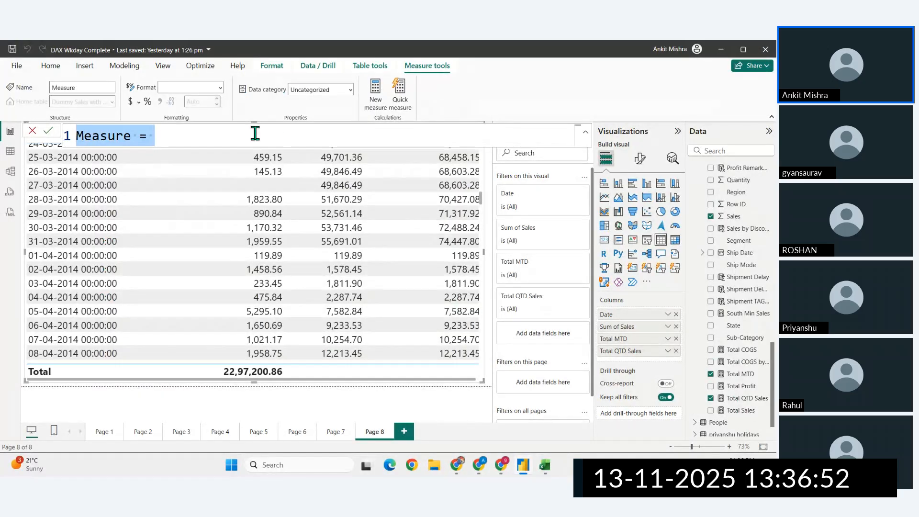
pyautogui.write("Total QTD Sales = TOTALQTD(SUM(Orders[Sales]),'dim date'[Date])")
pyautogui.moveTo(135, 136); pyautogui.dragTo(124, 135)
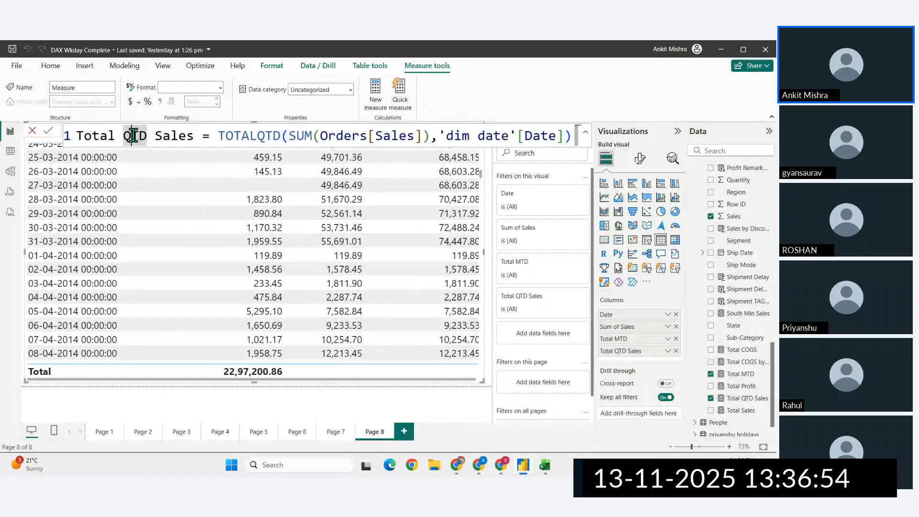
pyautogui.write('Y')
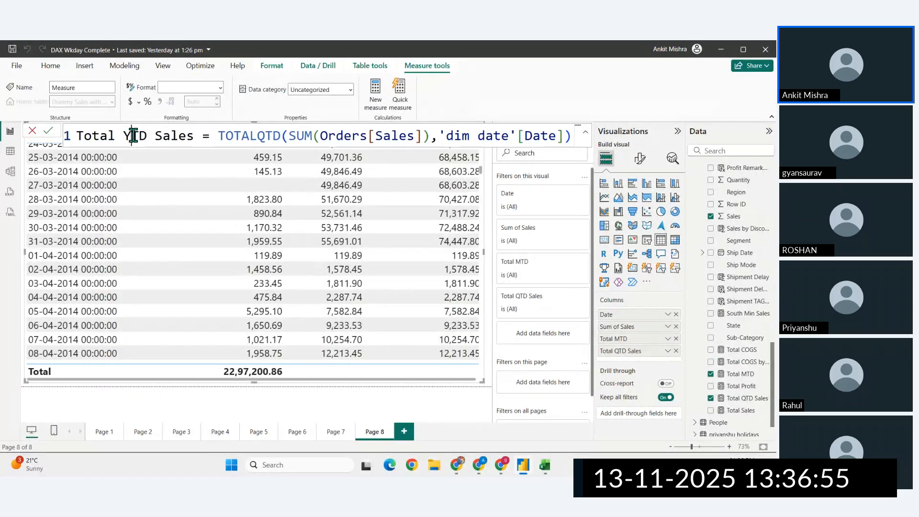
# - Replace the measure's function with TOTALYTD, keeping SUM(Orders[Sales]) and 'dim date'[Date] as arguments, and commit the formula
pyautogui.click(268, 137)
pyautogui.press('BackSpace')
pyautogui.write('Y')
pyautogui.press('Right')
pyautogui.press('Right')
pyautogui.press('Right')
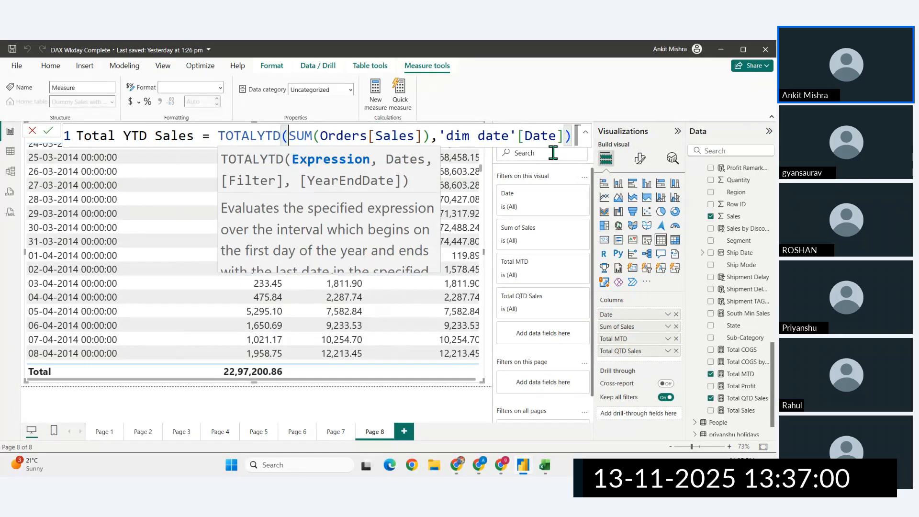
pyautogui.click(453, 134)
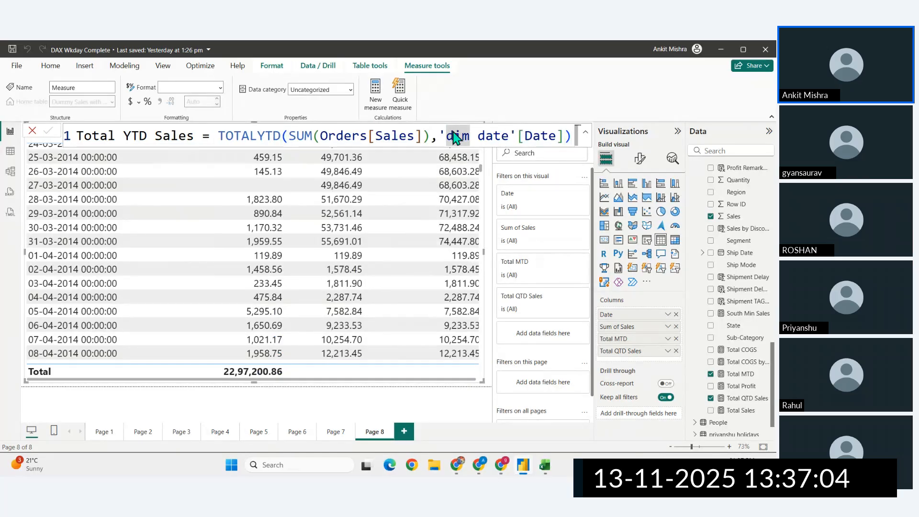
pyautogui.press('Return')
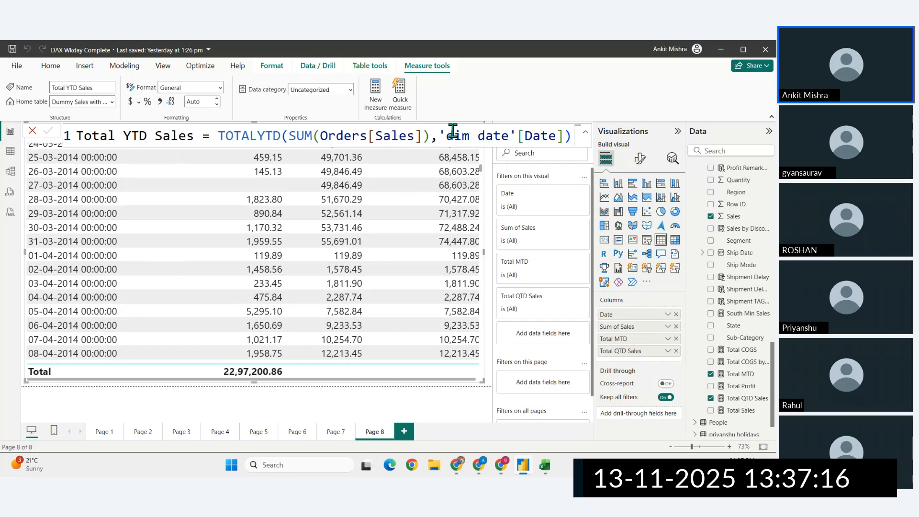
# - Review the daily rows in the table visual and the arguments of the Total YTD Sales formula
pyautogui.hscroll(1, 419, 241)
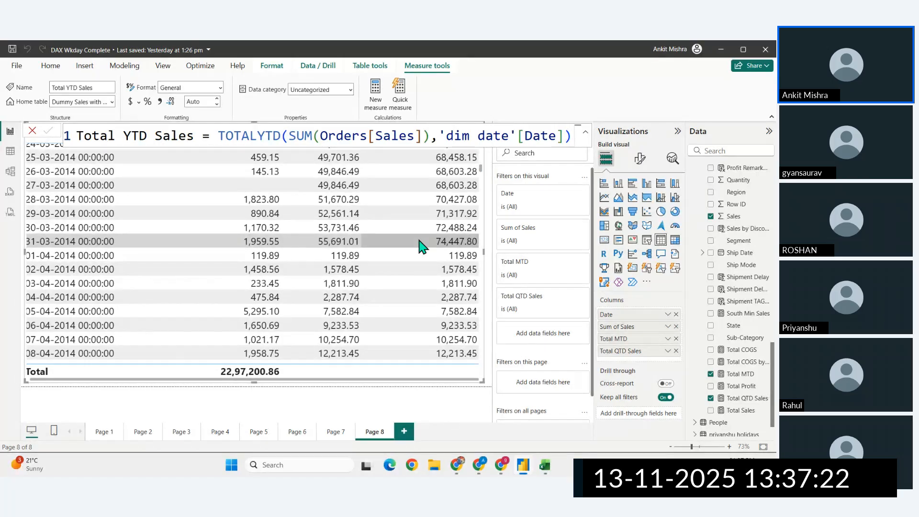
pyautogui.scroll(15, 435, 273)
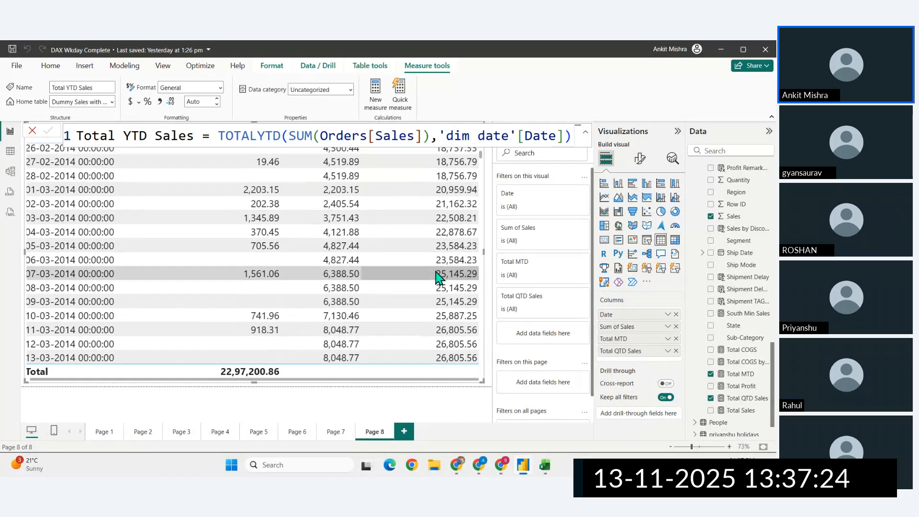
pyautogui.scroll(8, 438, 276)
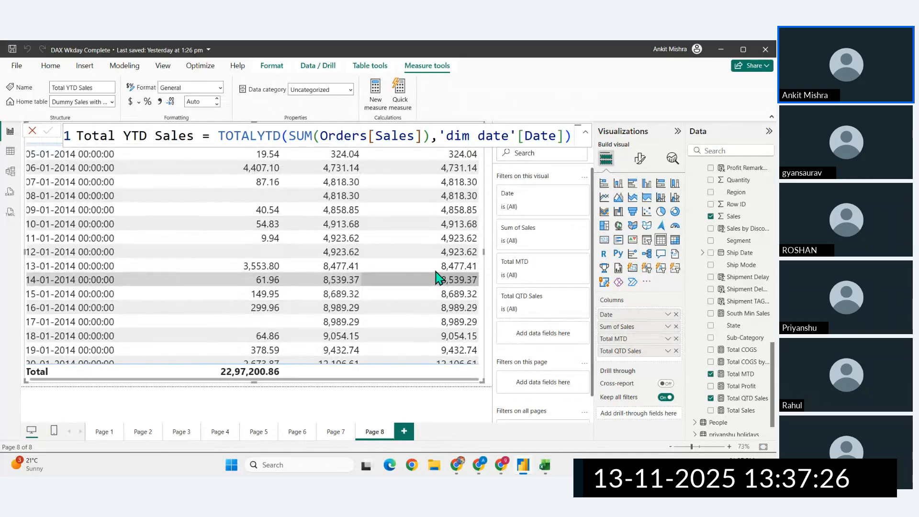
pyautogui.scroll(1, 438, 277)
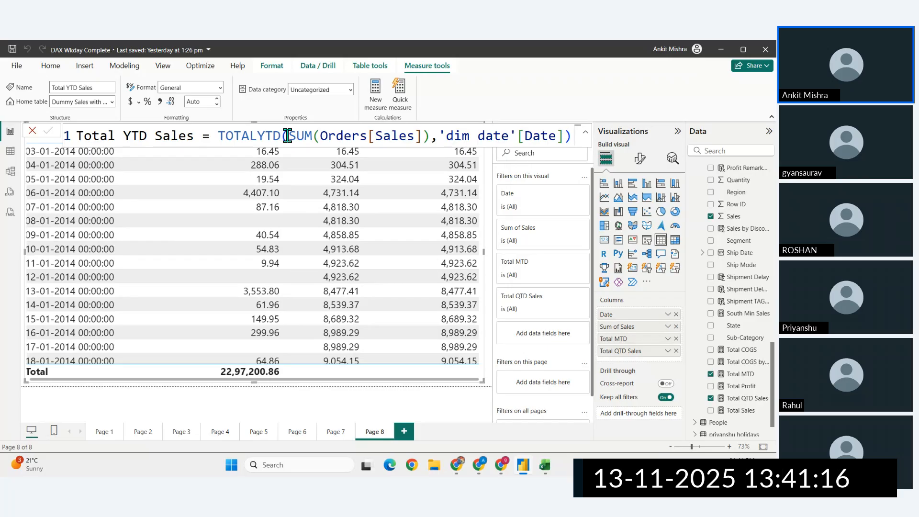
pyautogui.click(407, 135)
pyautogui.doubleClick(407, 136)
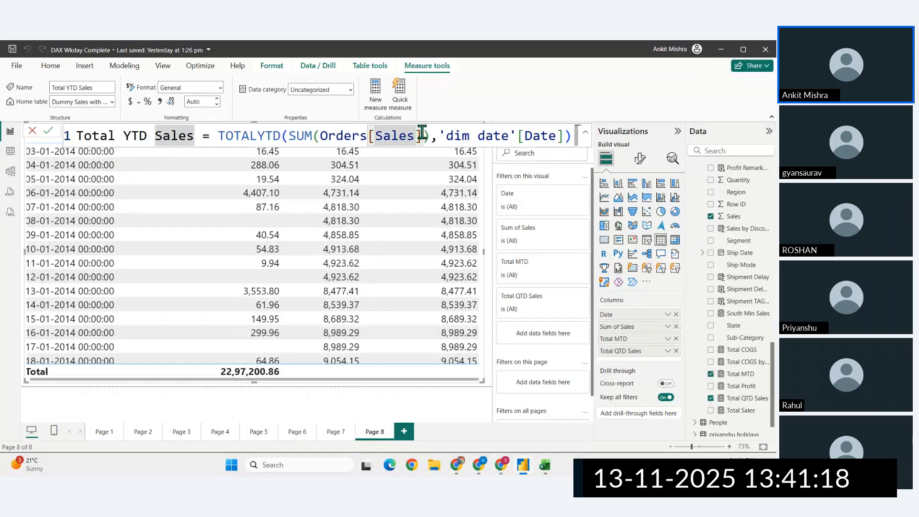
pyautogui.click(277, 136)
pyautogui.click(317, 136)
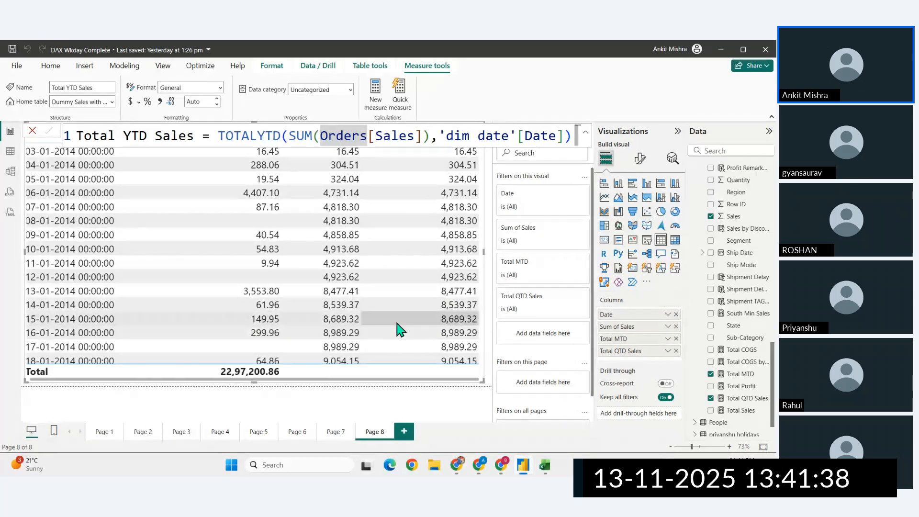
pyautogui.scroll(-1, 741, 411)
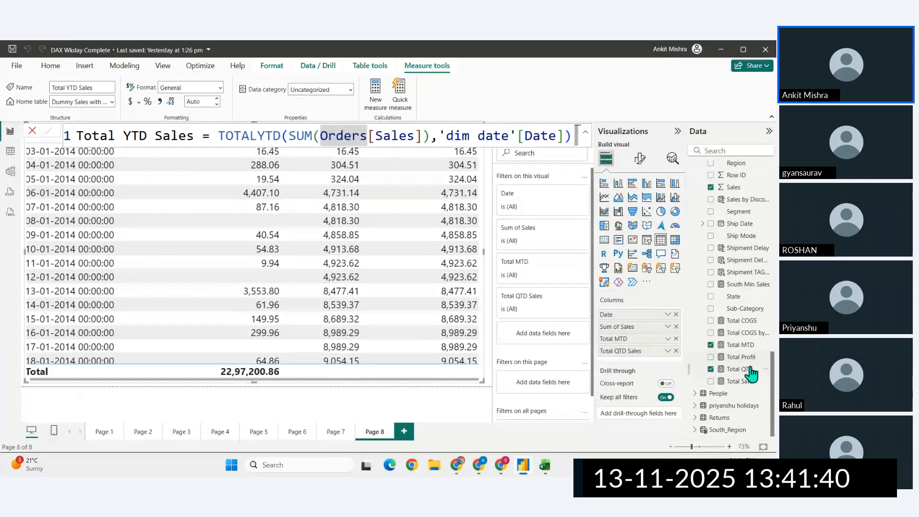
pyautogui.scroll(6, 749, 365)
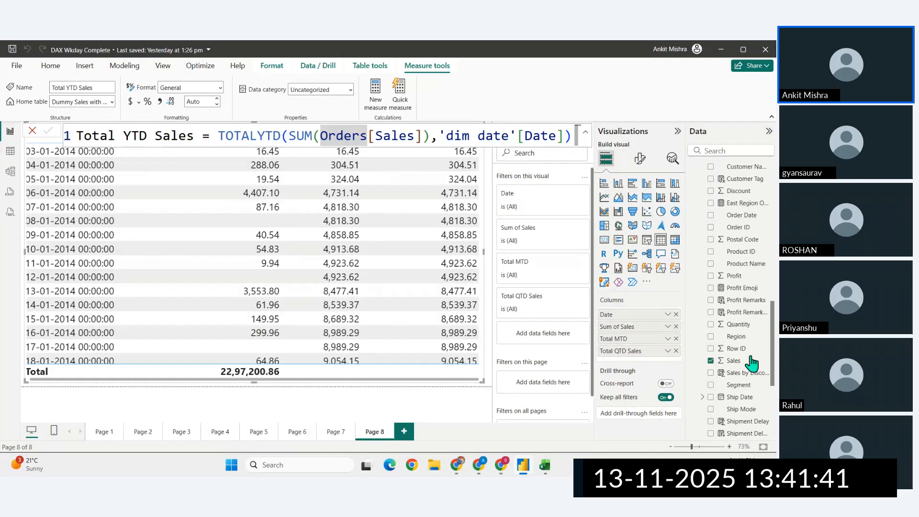
pyautogui.click(430, 138)
pyautogui.write('\\')
pyautogui.press('Return')
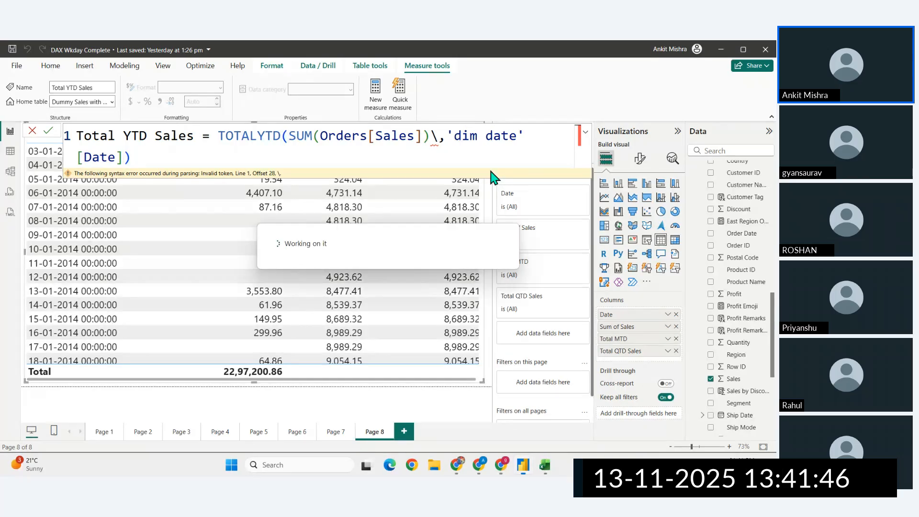
pyautogui.click(440, 142)
pyautogui.press('BackSpace')
pyautogui.press('Return')
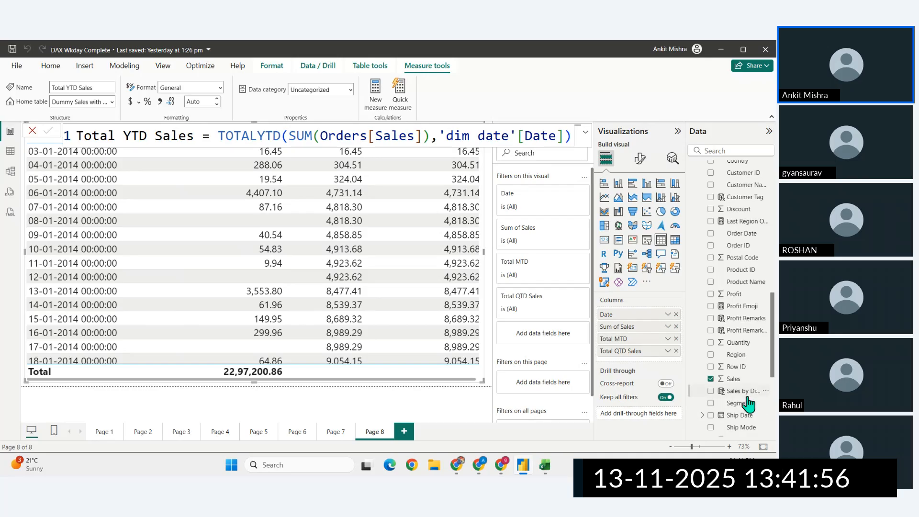
# - Find Total YTD Sales under the Dummy Sales table and add it to the table visual
pyautogui.scroll(-2, 748, 404)
pyautogui.scroll(1, 750, 345)
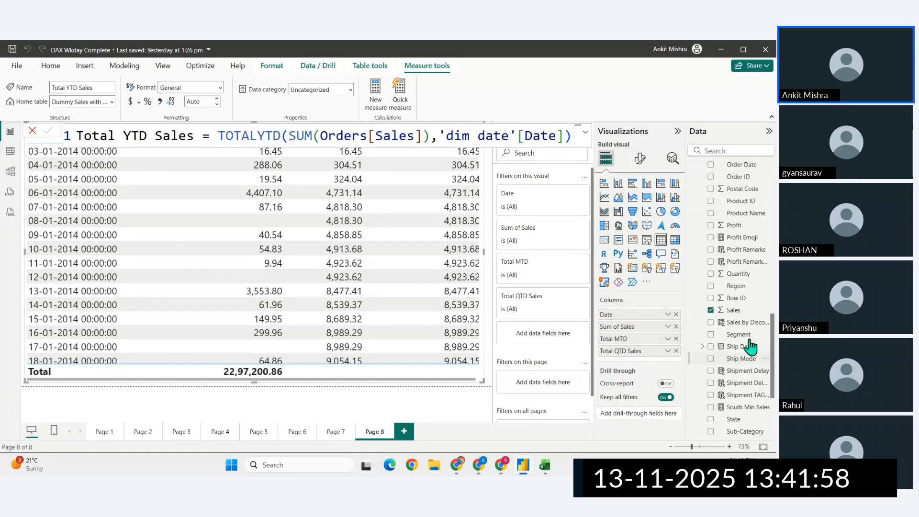
pyautogui.scroll(5, 745, 343)
pyautogui.scroll(5, 735, 336)
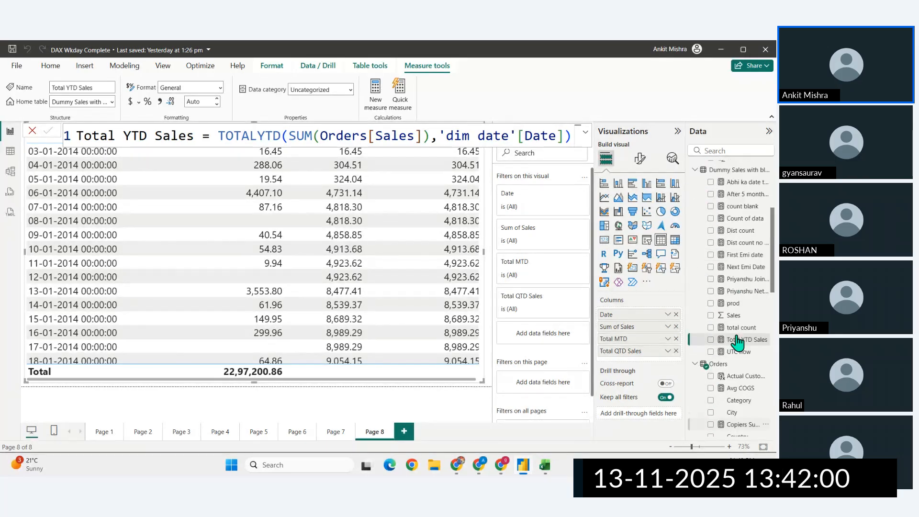
pyautogui.moveTo(736, 339); pyautogui.dragTo(474, 284)
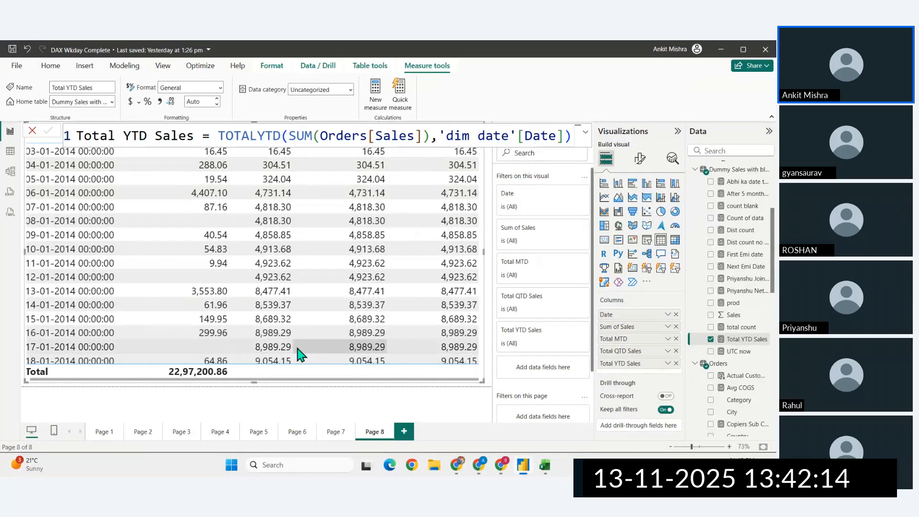
# - Compare Total MTD, Total QTD Sales and Total YTD Sales across the 2014 quarter boundaries and the change of year into 2015
pyautogui.scroll(-15, 80, 255)
pyautogui.scroll(-11, 81, 255)
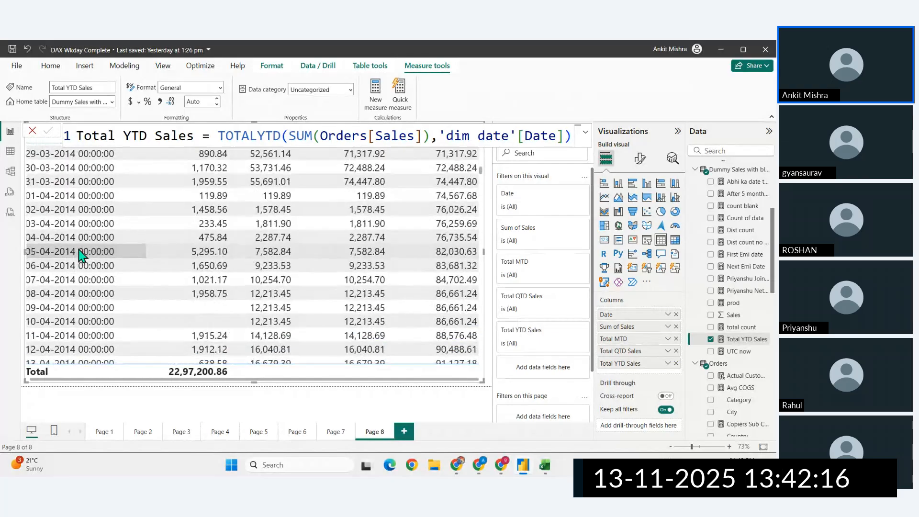
pyautogui.scroll(-10, 440, 283)
pyautogui.scroll(-8, 441, 283)
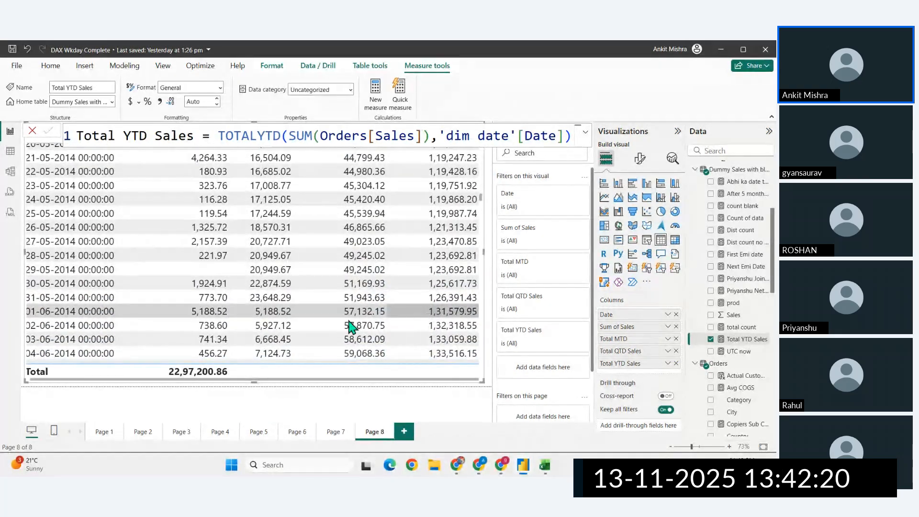
pyautogui.scroll(-3, 373, 337)
pyautogui.scroll(-20, 347, 337)
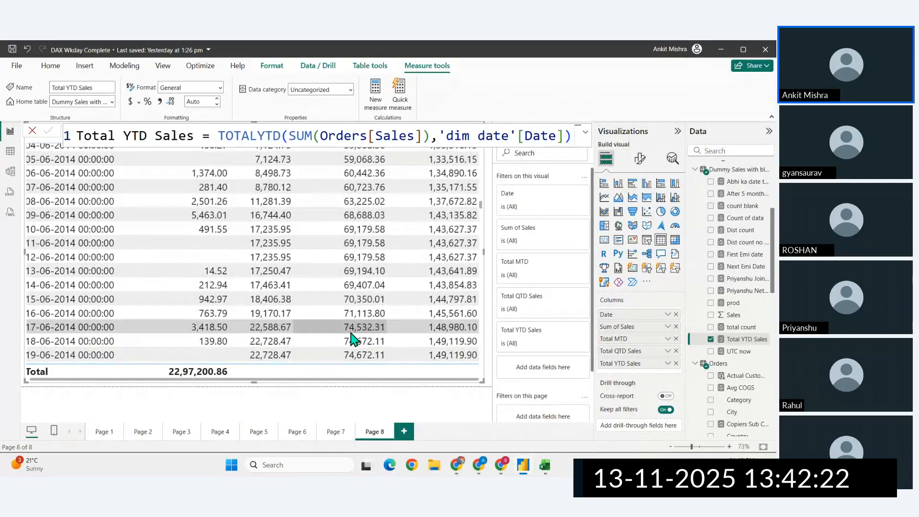
pyautogui.scroll(-20, 353, 339)
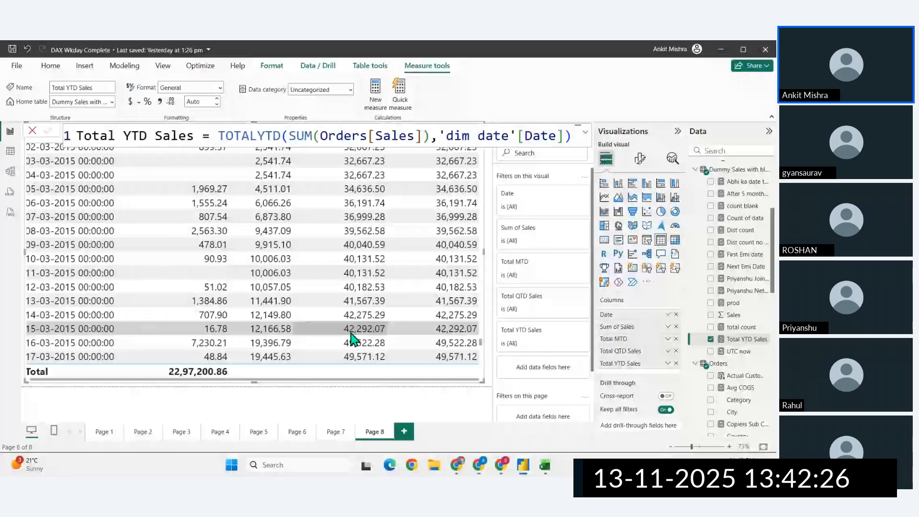
pyautogui.scroll(20, 359, 337)
pyautogui.scroll(-2, 359, 335)
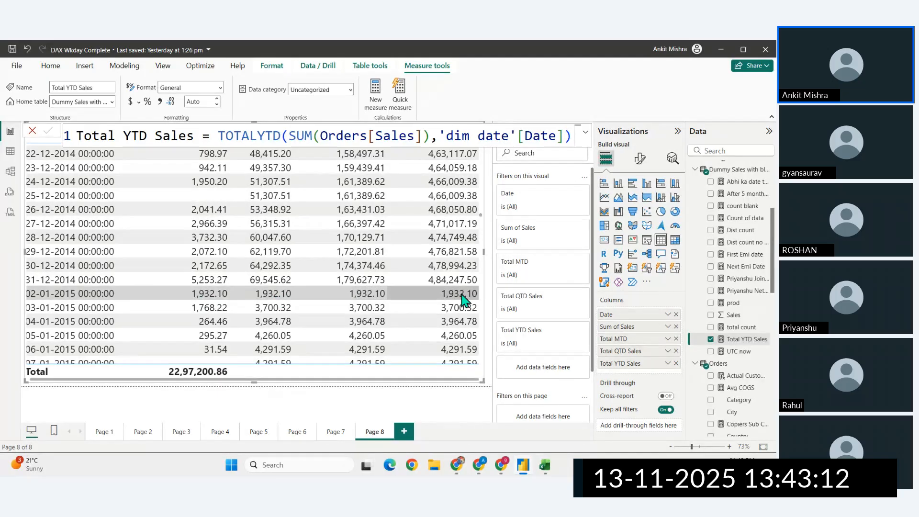
pyautogui.scroll(-20, 463, 300)
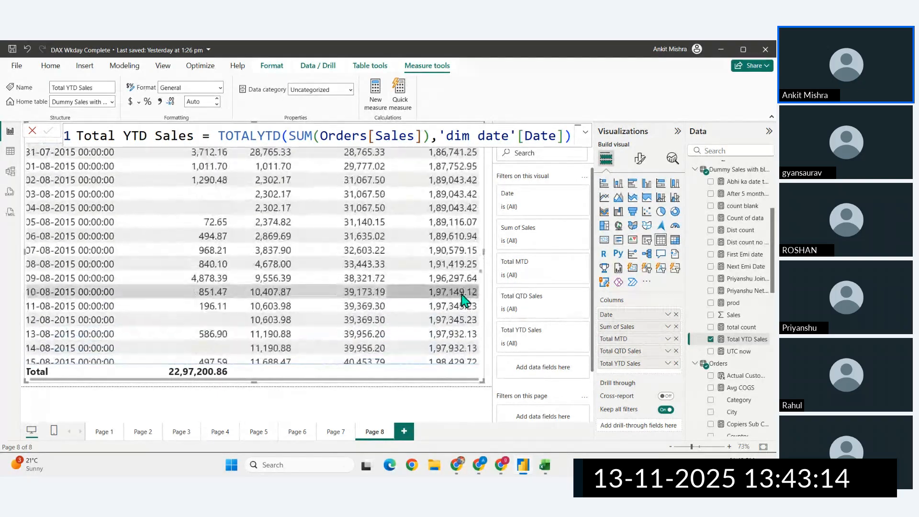
# - Compare Total MTD, Total QTD Sales and Total YTD Sales through late 2015 and across the change of year into 2016
pyautogui.scroll(-20, 463, 300)
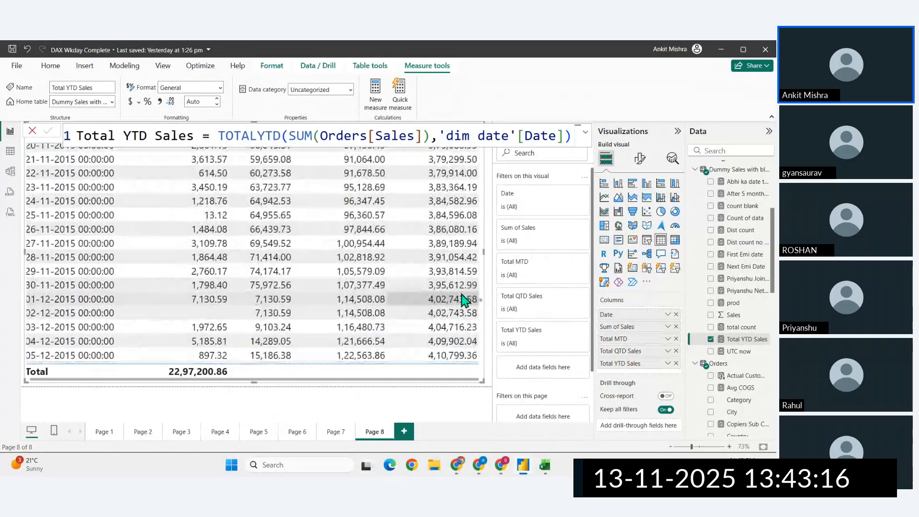
pyautogui.scroll(-15, 464, 300)
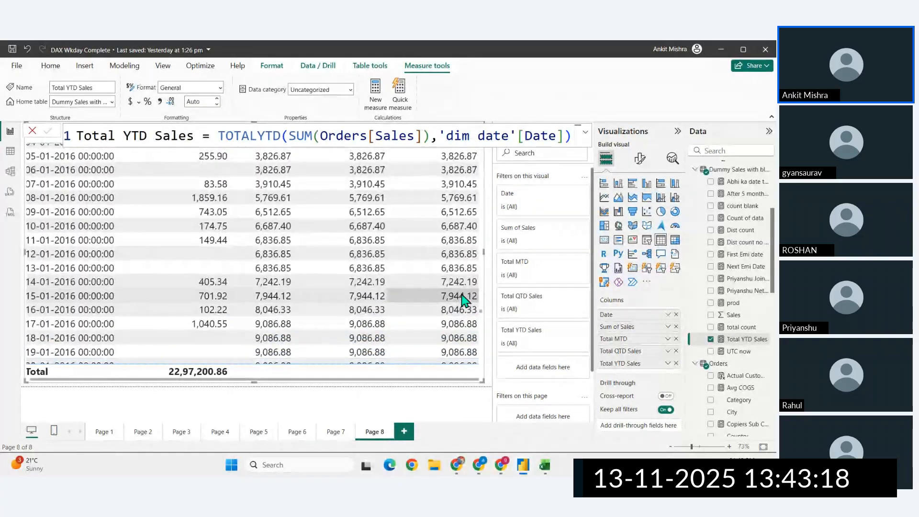
pyautogui.scroll(4, 297, 260)
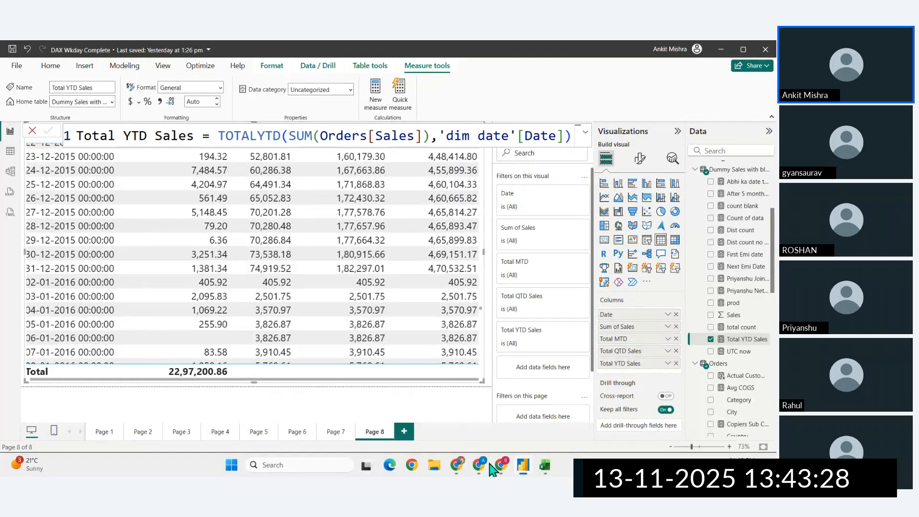
# - Switch to the browser, open the TOTALWTD reference page in a new tab and review its syntax and example
pyautogui.click(454, 470)
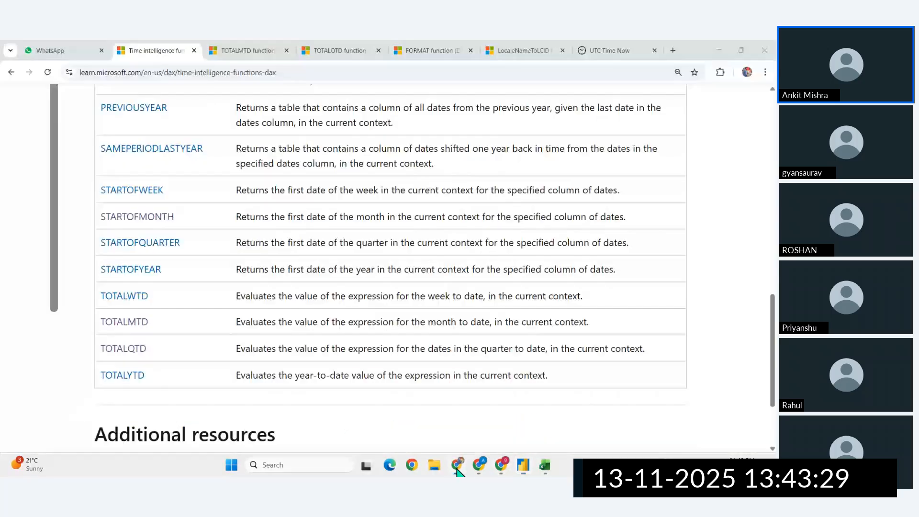
pyautogui.middleClick(126, 298)
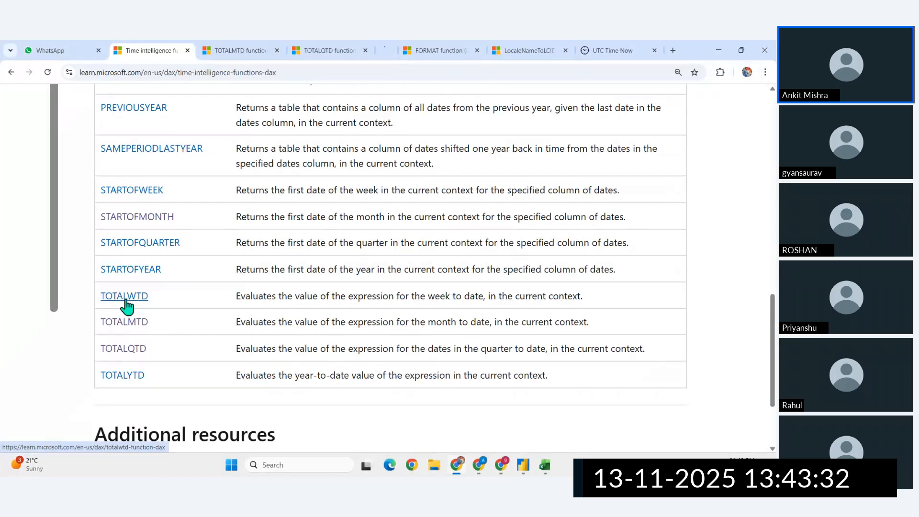
pyautogui.click(389, 47)
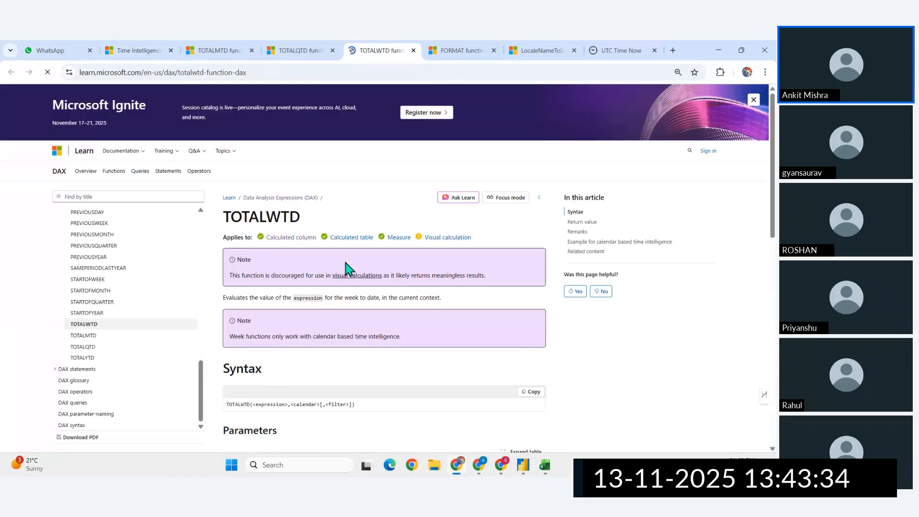
pyautogui.scroll(-15, 335, 311)
pyautogui.scroll(5, 296, 202)
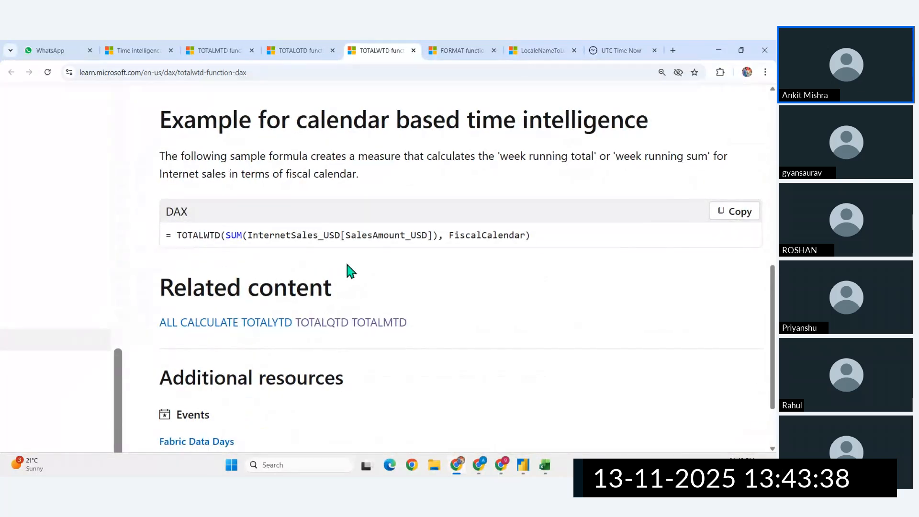
# - Back in Power BI, create a Total WTD Sales measure from the copied quarter-to-date formula, changing its function to TOTALWTD
pyautogui.click(525, 469)
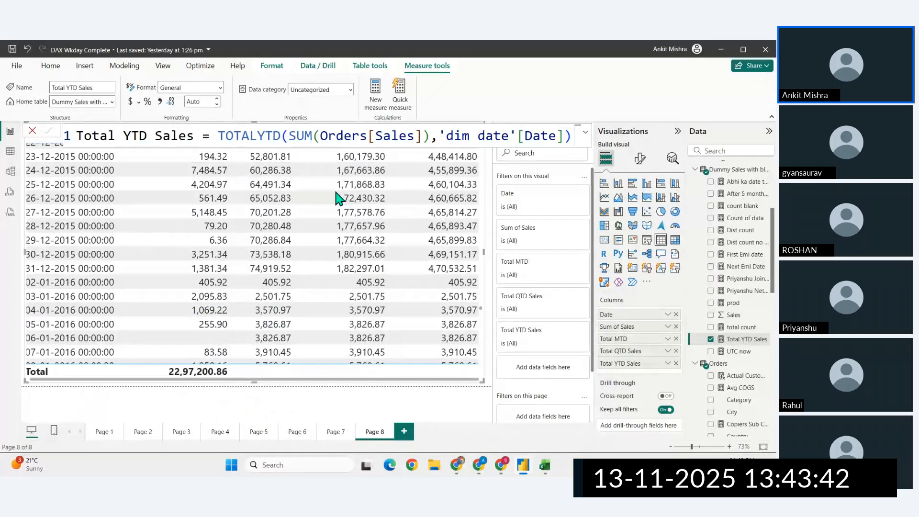
pyautogui.click(376, 94)
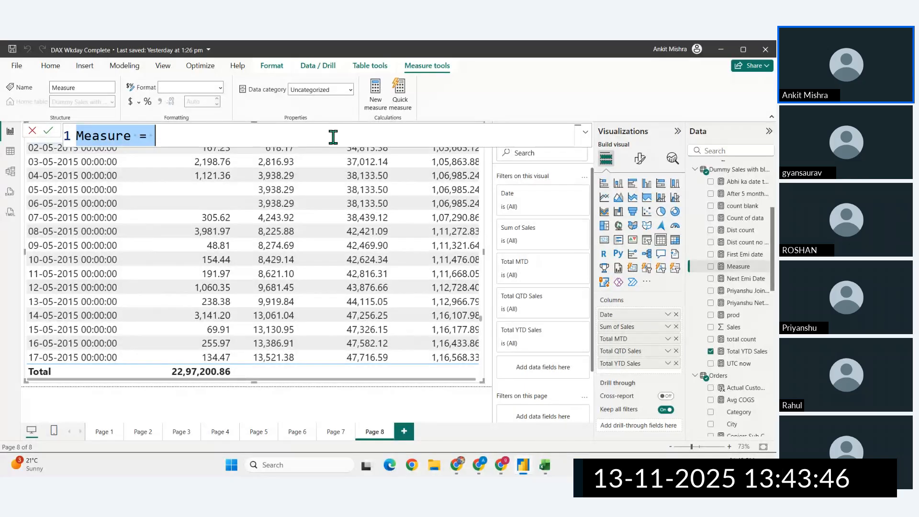
pyautogui.write("Total QTD Sales = TOTALQTD(SUM(Orders[Sales]),'dim date'[Date])")
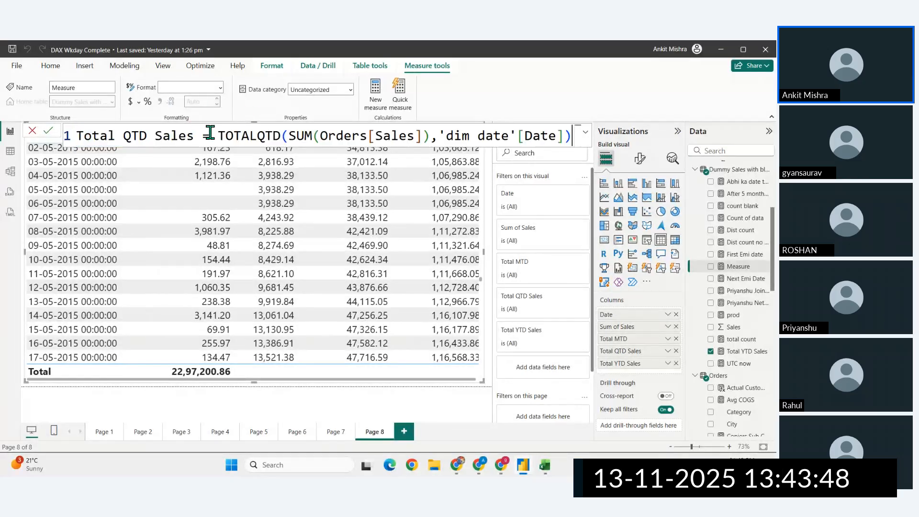
pyautogui.click(135, 137)
pyautogui.hotkey('shift', 'Left')
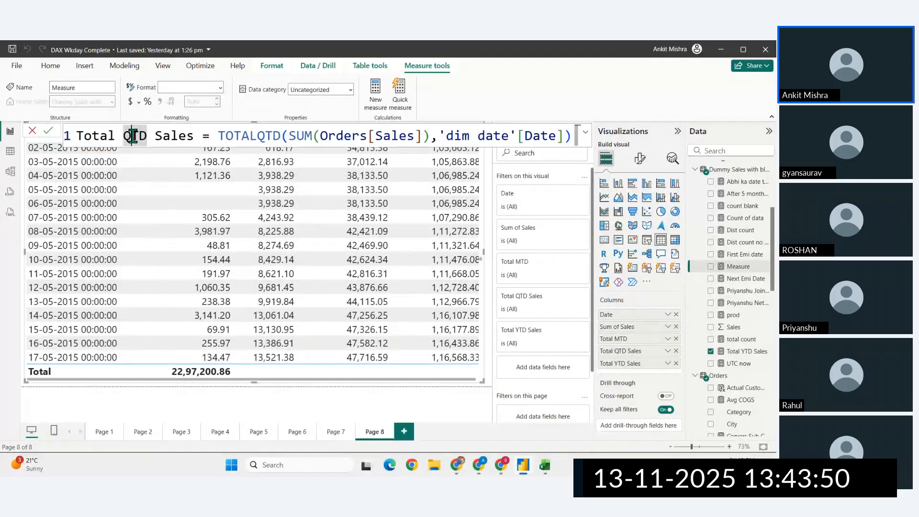
pyautogui.write('W')
pyautogui.click(266, 137)
pyautogui.press('BackSpace')
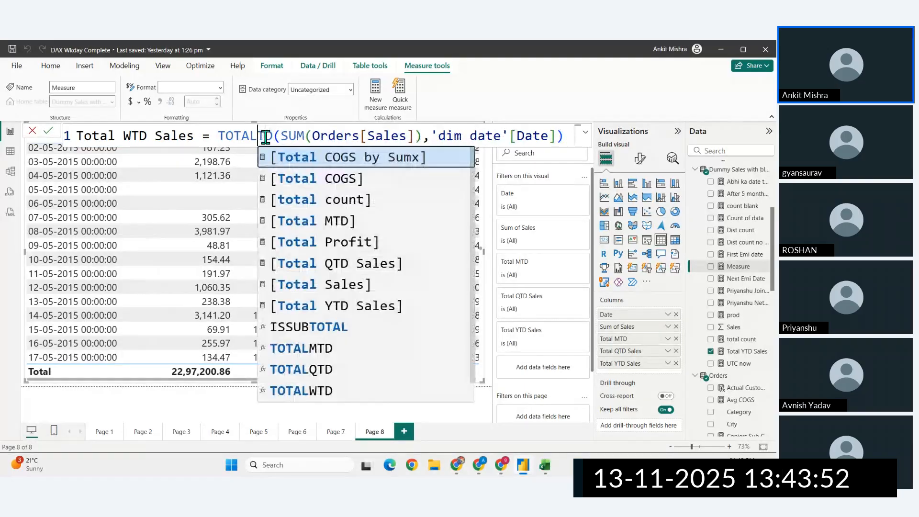
pyautogui.write('W')
# - Check the SUM(Orders[Sales]) and 'dim date'[Date] arguments of the Total WTD Sales formula and commit it
pyautogui.click(398, 139)
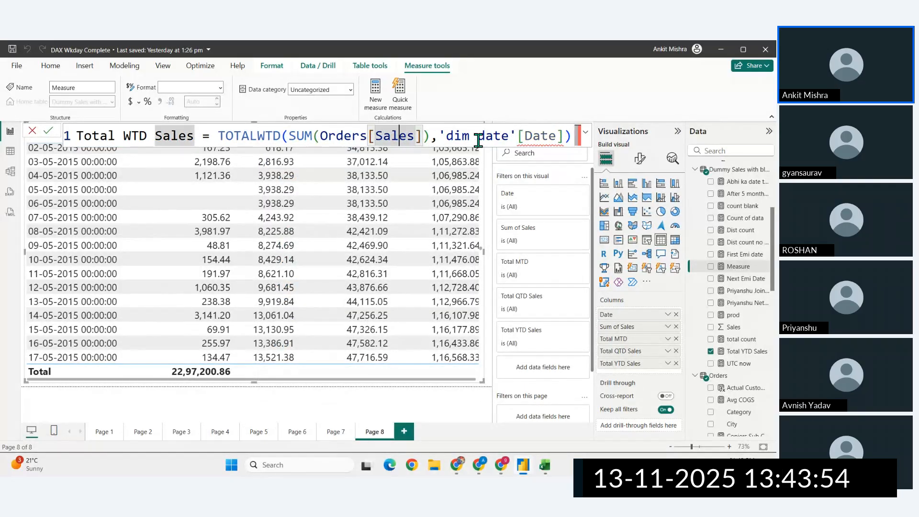
pyautogui.click(501, 138)
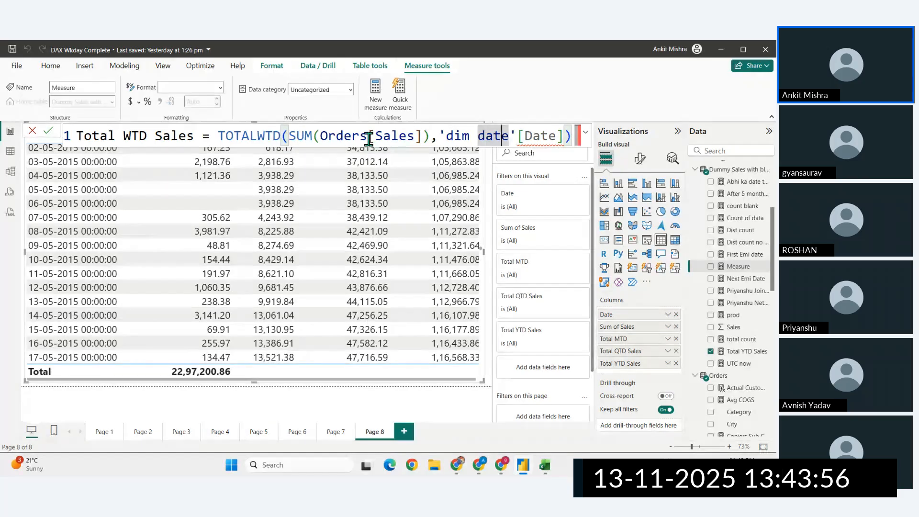
pyautogui.click(534, 134)
pyautogui.click(565, 138)
pyautogui.write(')')
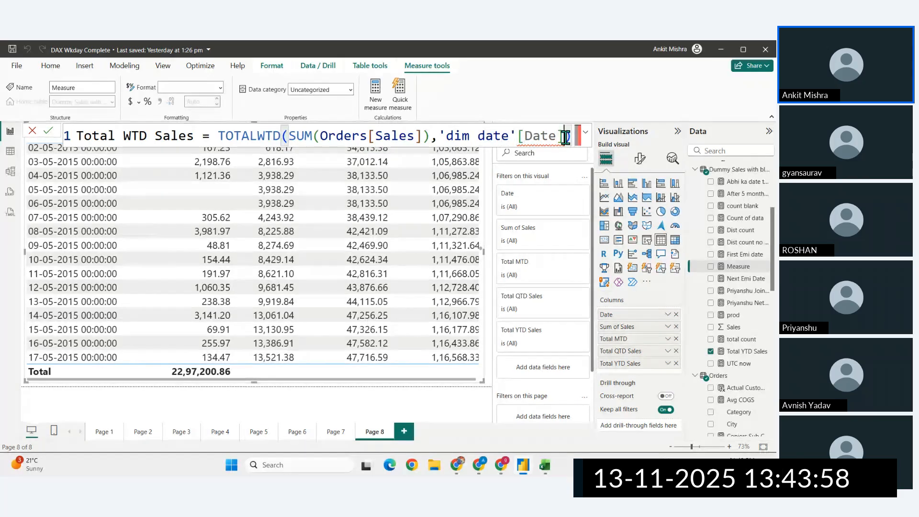
pyautogui.click(418, 135)
pyautogui.click(425, 135)
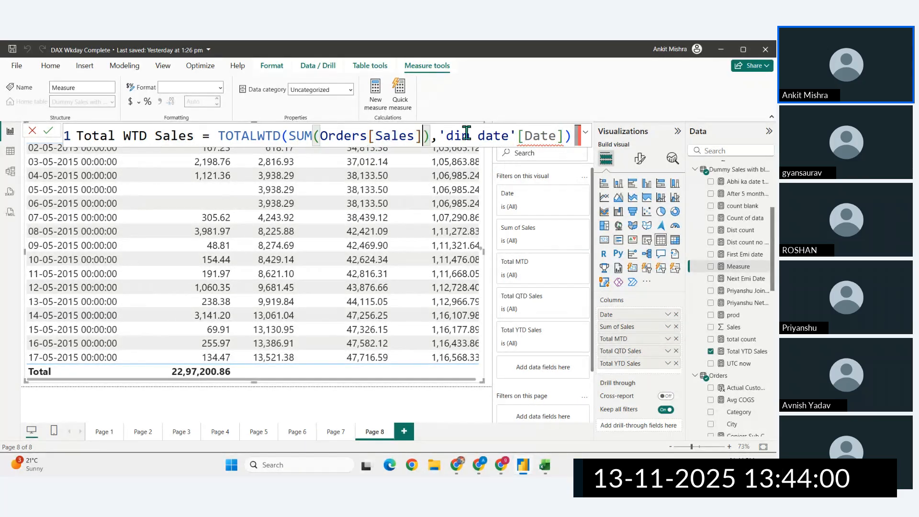
pyautogui.click(490, 133)
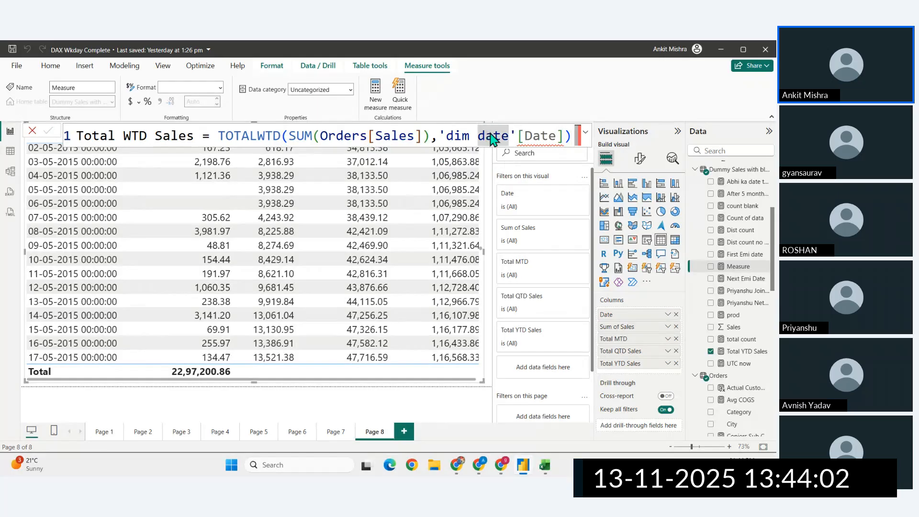
pyautogui.press('Return')
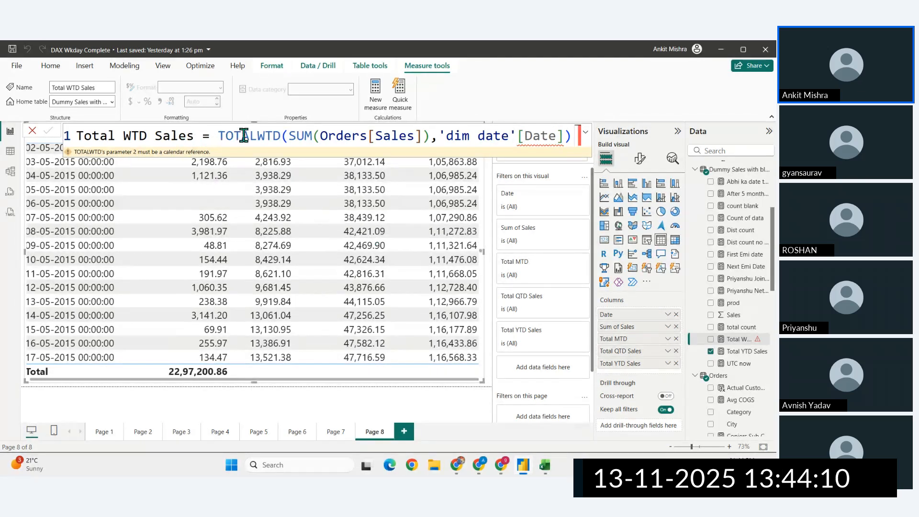
# - Remove 'dim date'[Date] from the TOTALWTD formula, leaving the Calendar argument after the comma empty
pyautogui.click(525, 135)
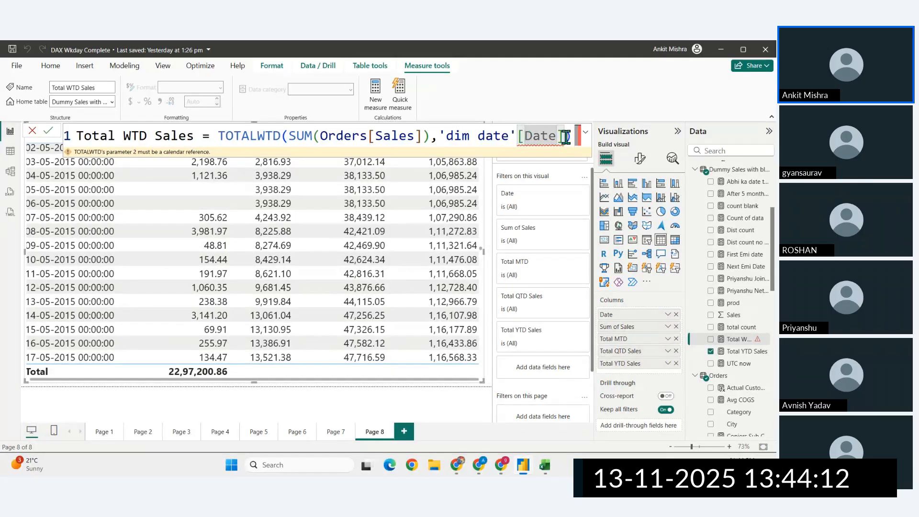
pyautogui.moveTo(564, 136); pyautogui.dragTo(440, 136)
pyautogui.press('BackSpace')
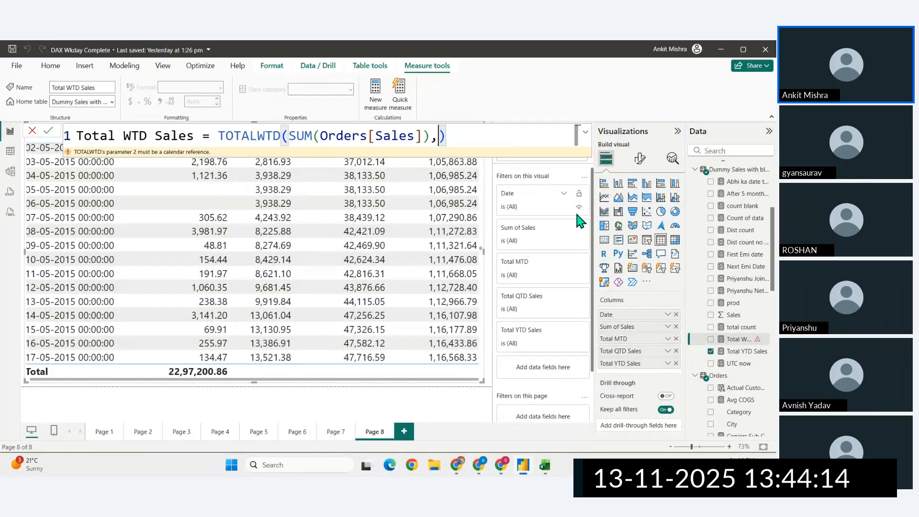
pyautogui.press('BackSpace')
pyautogui.write(',')
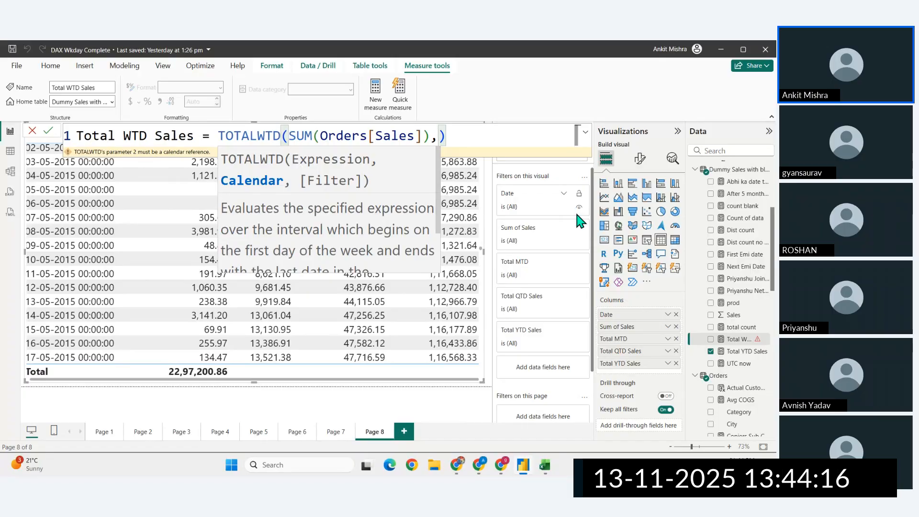
pyautogui.write('dim')
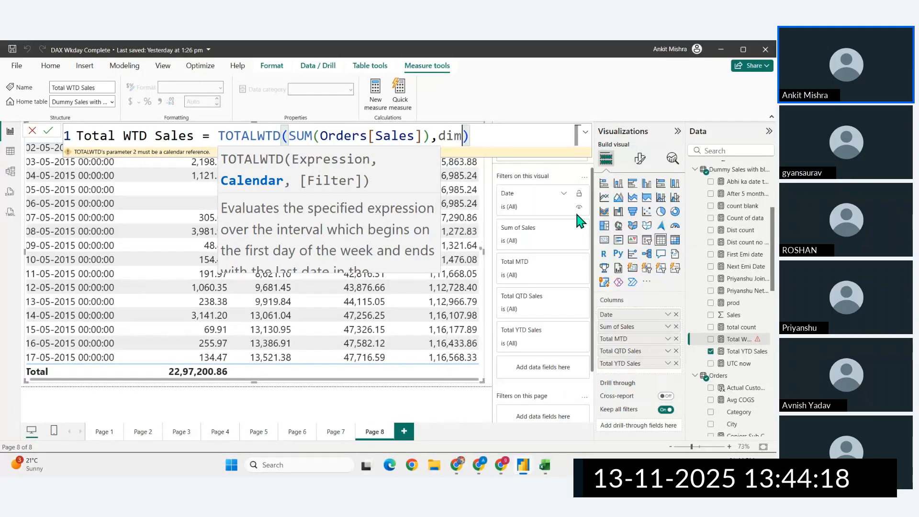
# - Try dim as the Calendar argument and look through the suggestions for a matching calendar reference
pyautogui.press('BackSpace')
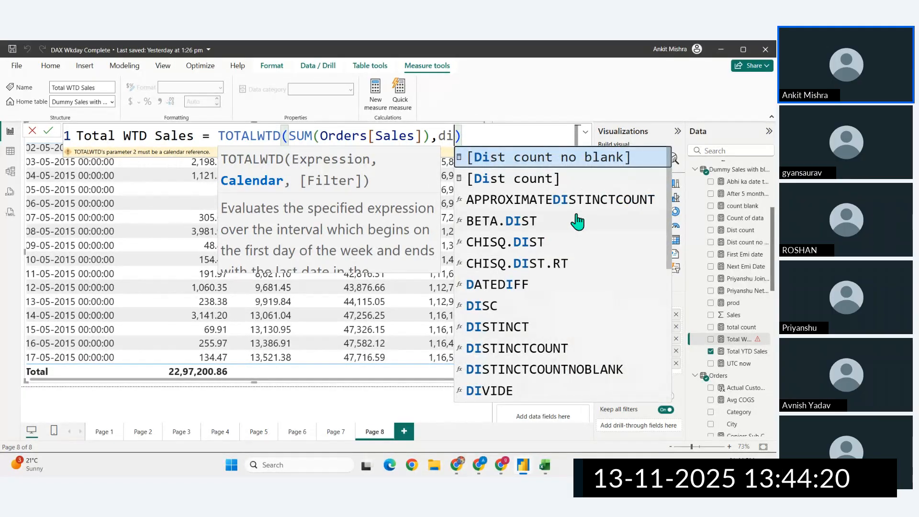
pyautogui.press('Up')
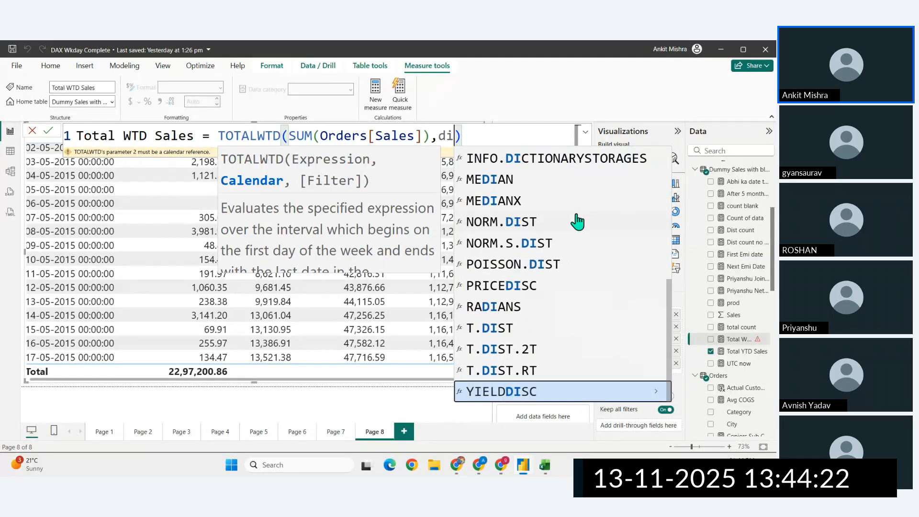
pyautogui.press('Down')
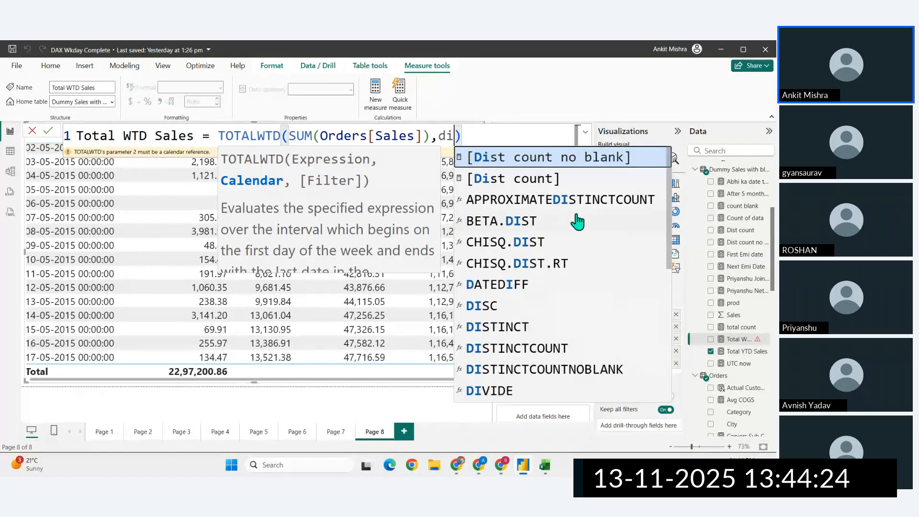
pyautogui.press('BackSpace')
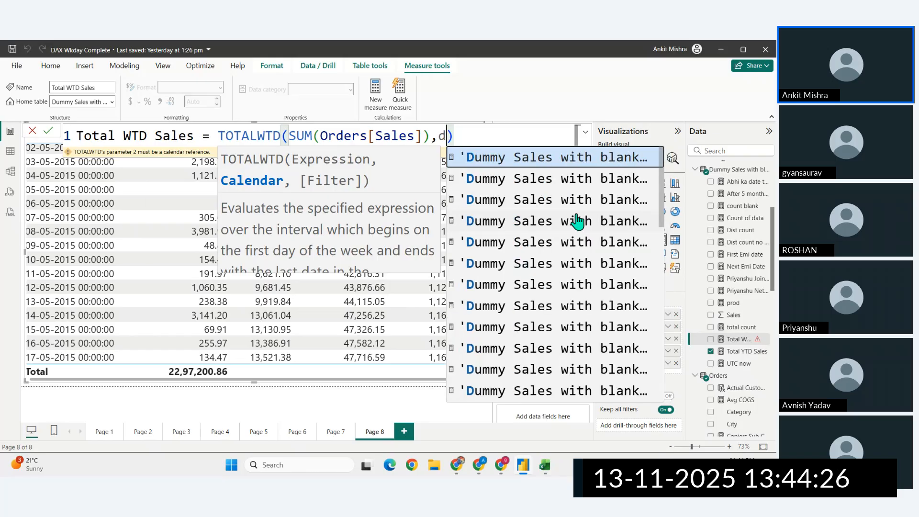
# - Switch to the browser and reread the return value, remarks and calendar-based example on the TOTALWTD page
pyautogui.click(457, 465)
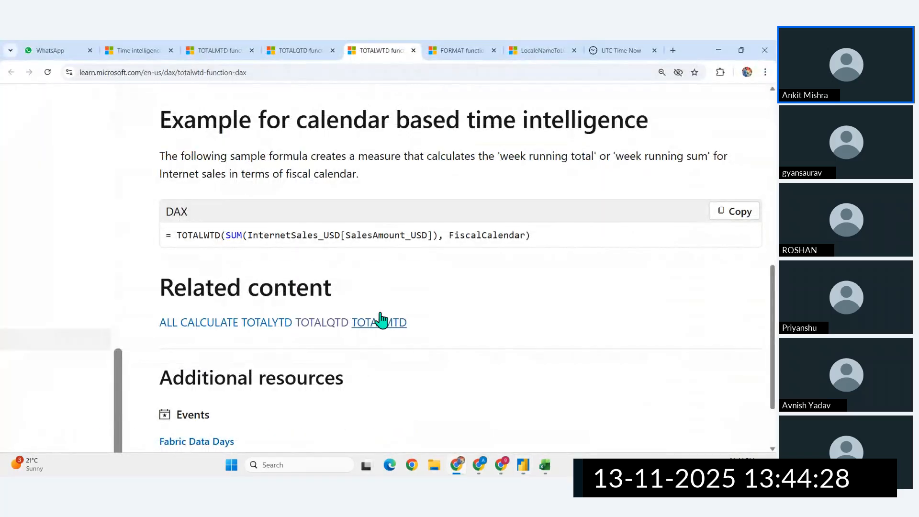
pyautogui.scroll(-5, 380, 318)
pyautogui.scroll(4, 381, 314)
pyautogui.scroll(5, 381, 315)
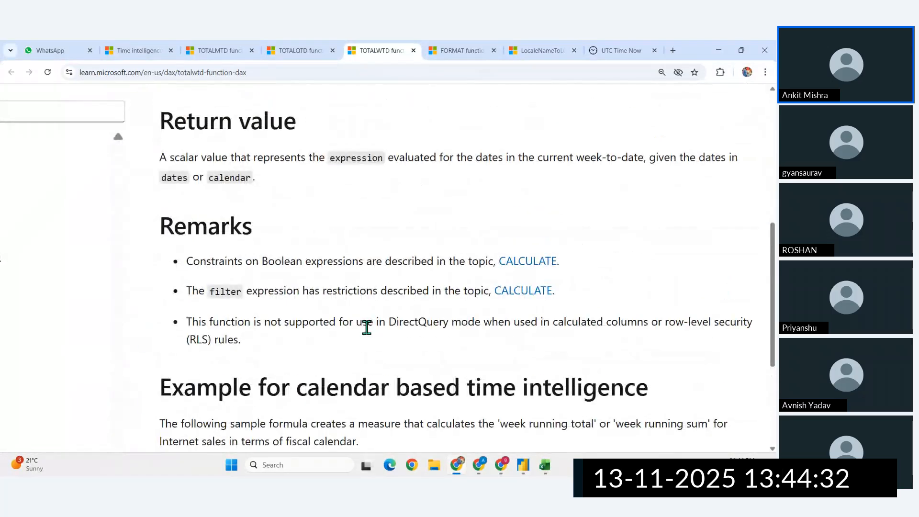
pyautogui.scroll(-2, 366, 327)
pyautogui.scroll(3, 366, 328)
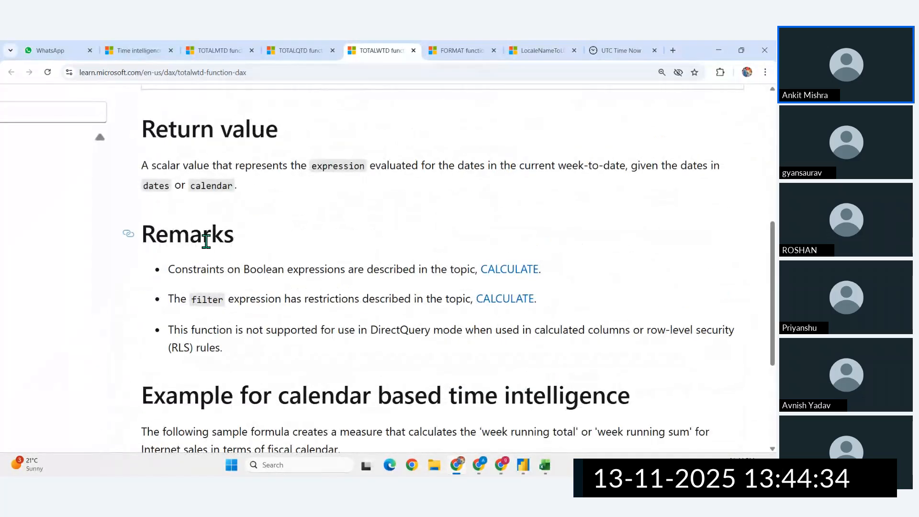
pyautogui.scroll(-2, 378, 326)
pyautogui.scroll(-2, 461, 343)
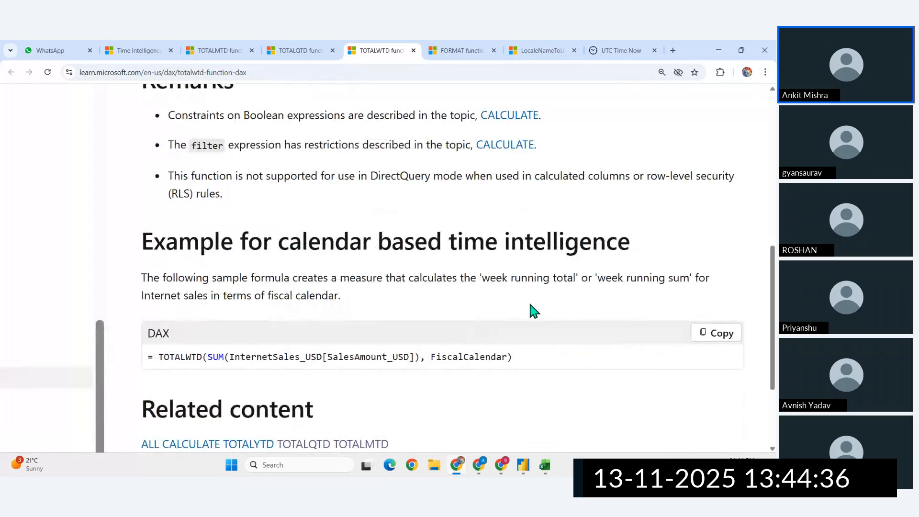
# - Switch to Power BI, try date as the Calendar argument of TOTALWTD and look through the suggested measures and functions
pyautogui.click(523, 464)
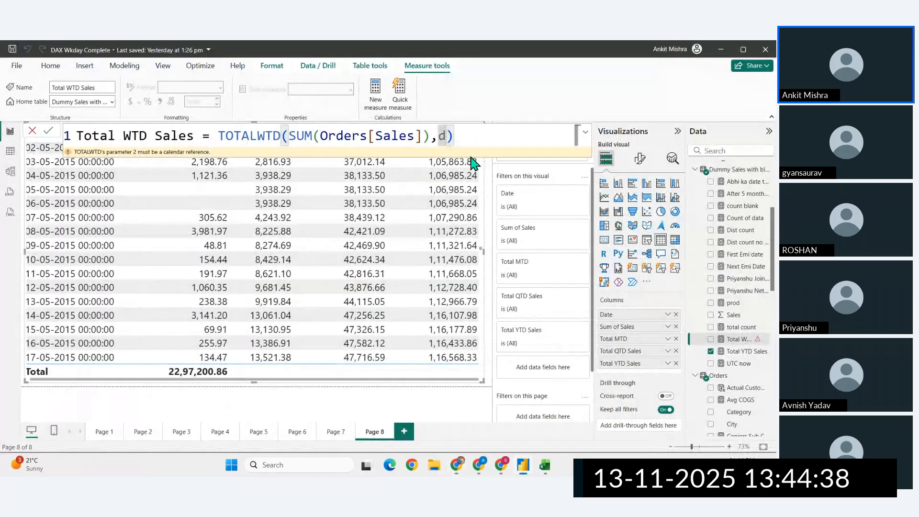
pyautogui.press('BackSpace')
pyautogui.write('date')
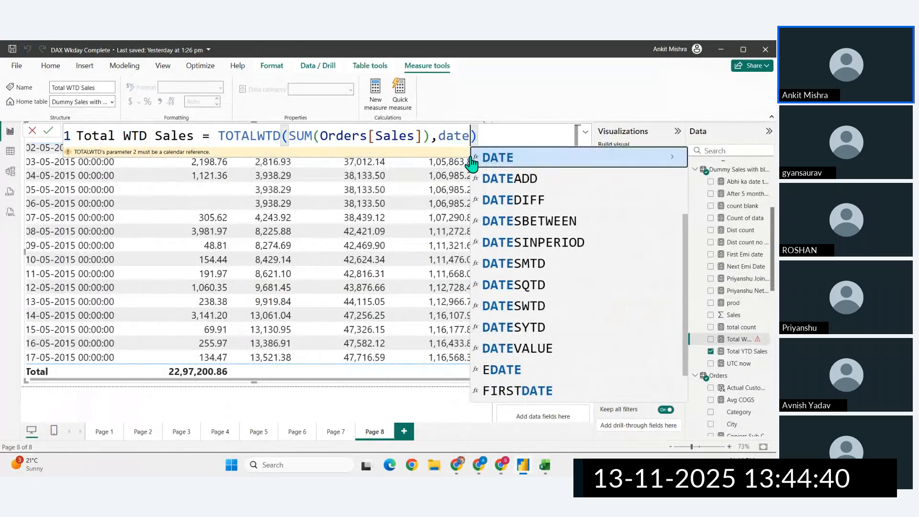
pyautogui.press('Up')
pyautogui.press('Up')
pyautogui.press('Up')
pyautogui.press('Up')
pyautogui.press('Up')
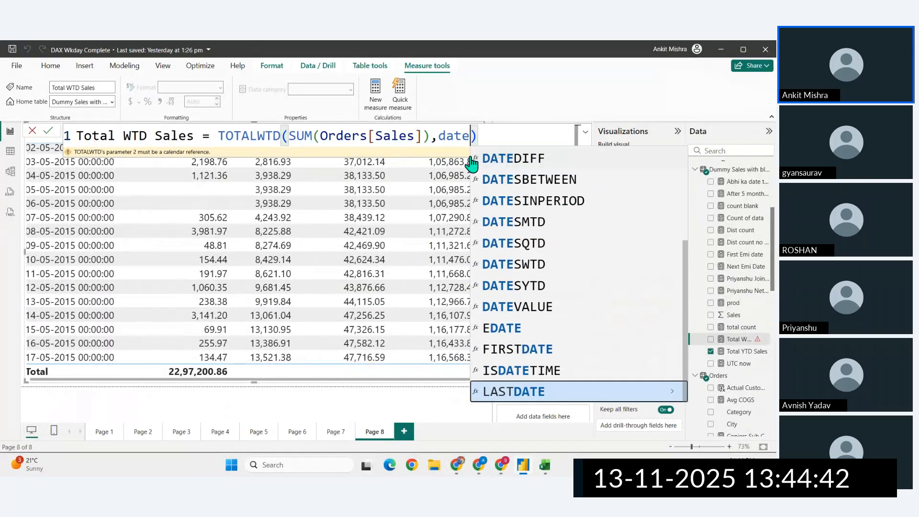
pyautogui.press('Down')
pyautogui.press('Down')
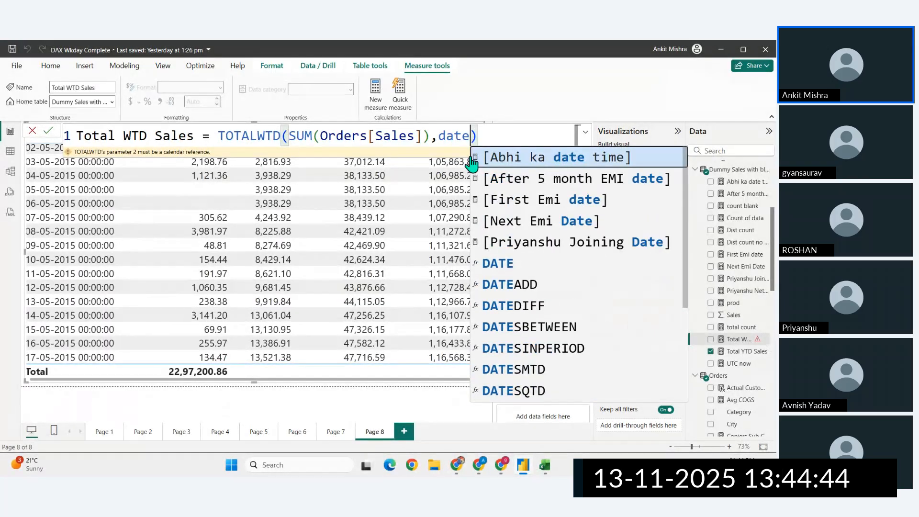
pyautogui.press('Down')
pyautogui.press('Down')
pyautogui.press('Down')
pyautogui.press('Down')
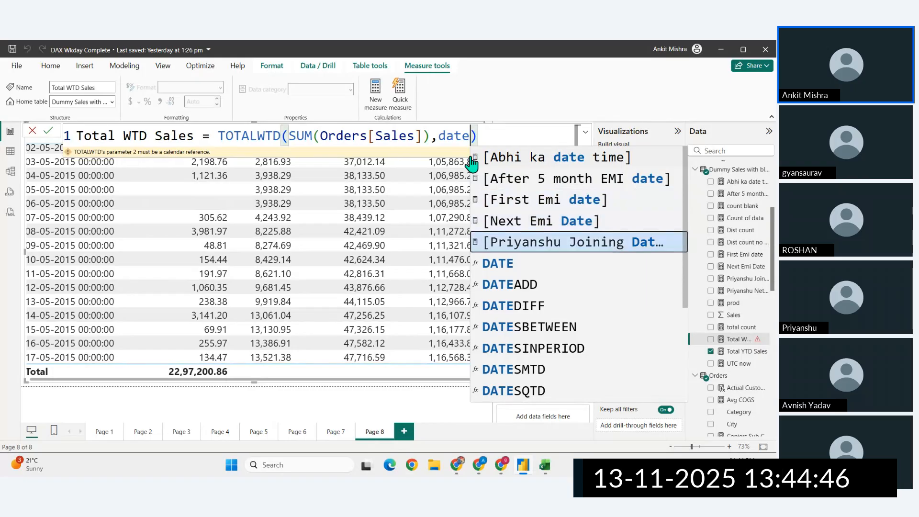
pyautogui.press('Up')
pyautogui.press('Down')
pyautogui.press('Down')
pyautogui.press('Down')
pyautogui.press('BackSpace')
pyautogui.press('BackSpace')
pyautogui.press('BackSpace')
pyautogui.press('BackSpace')
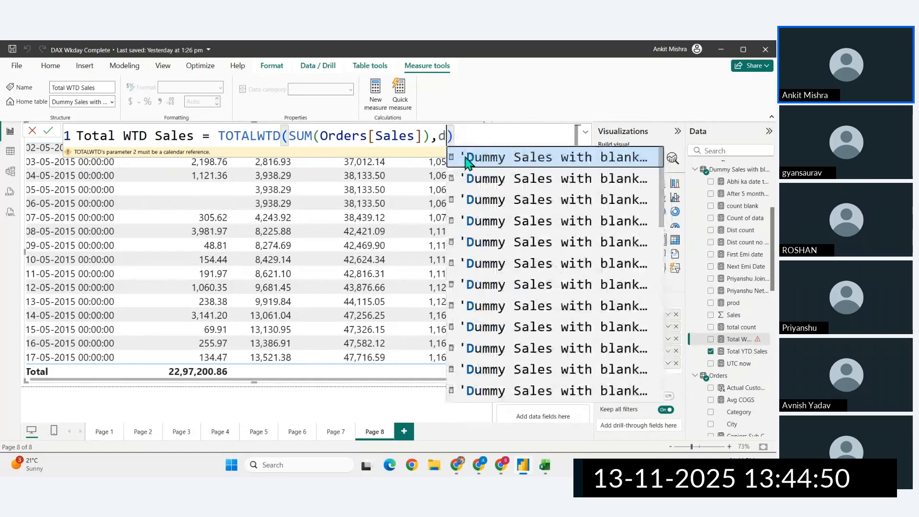
# - Set the Calendar argument of the Total WTD Sales formula to CALENDARAUTO()
pyautogui.write('cal')
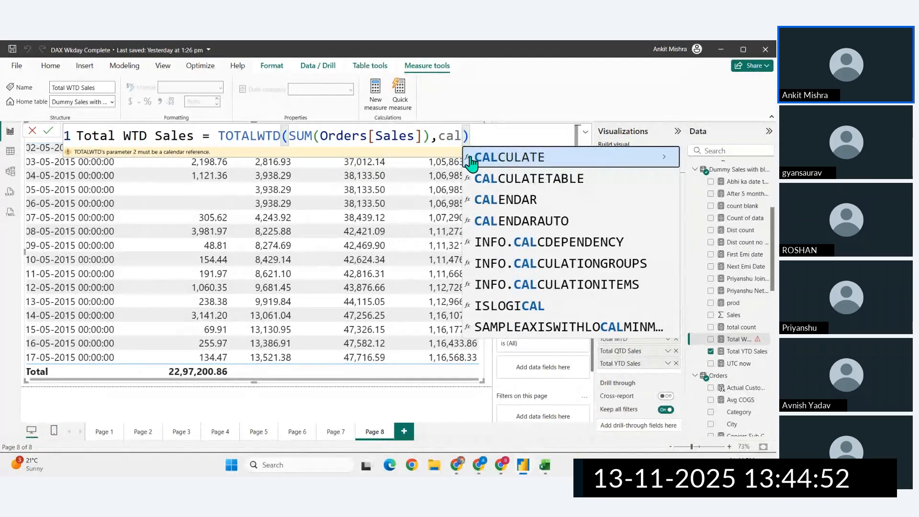
pyautogui.press('Down')
pyautogui.press('Down')
pyautogui.press('Down')
pyautogui.press('Tab')
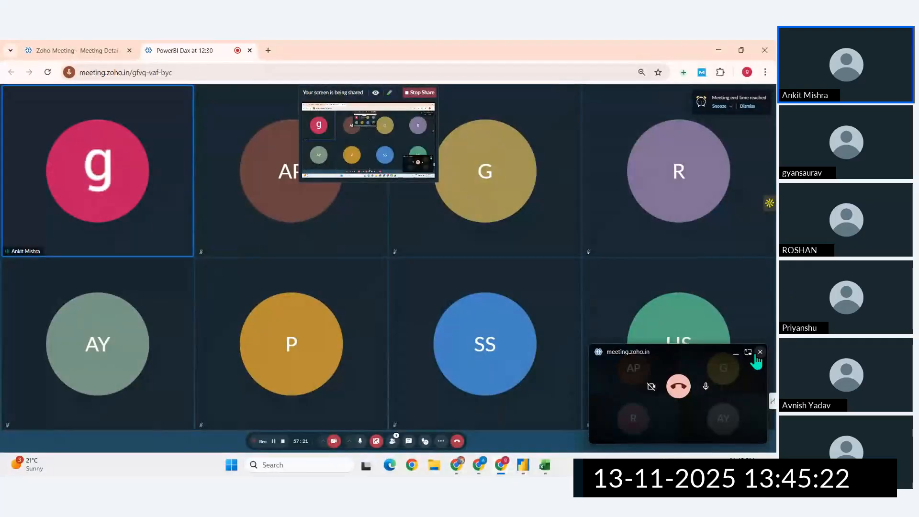
# - Return to Power BI, add Total WTD Sales to the table visual's columns and read the visual's error details
pyautogui.click(527, 468)
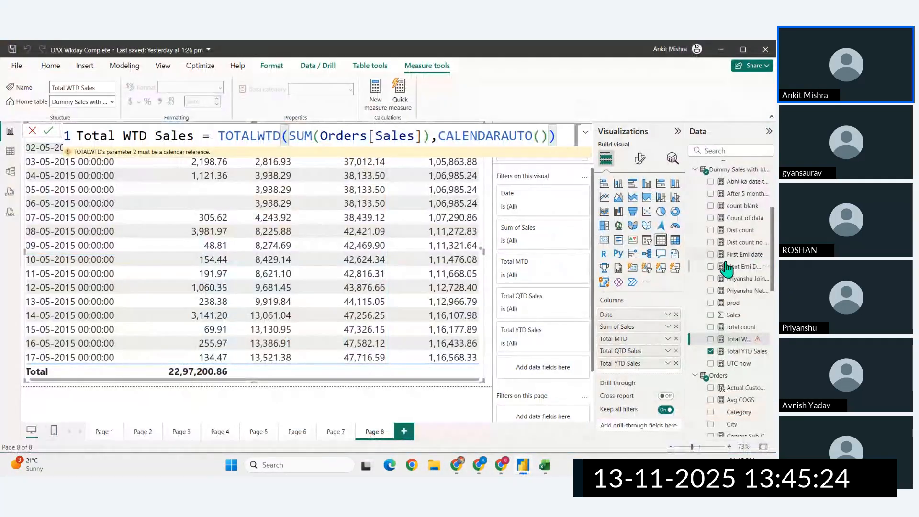
pyautogui.moveTo(744, 339); pyautogui.dragTo(631, 376)
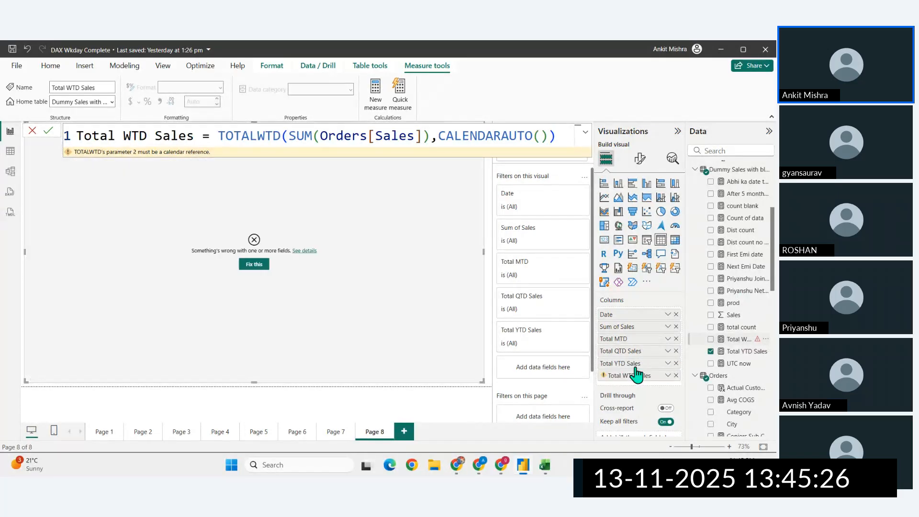
pyautogui.click(306, 250)
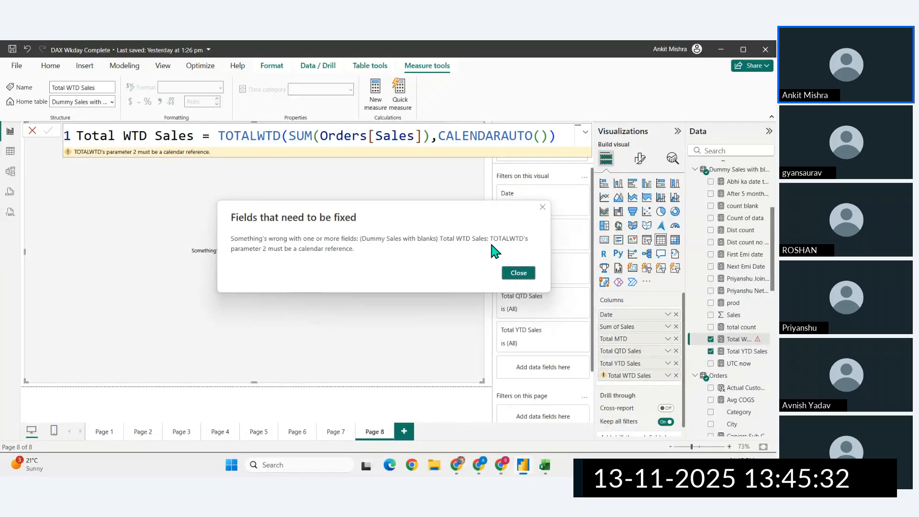
pyautogui.click(517, 274)
# - Replace CALENDARAUTO() with dim as the Calendar argument and look through the suggestions for a calendar reference
pyautogui.moveTo(548, 136); pyautogui.dragTo(437, 137)
pyautogui.press('BackSpace')
pyautogui.press('BackSpace')
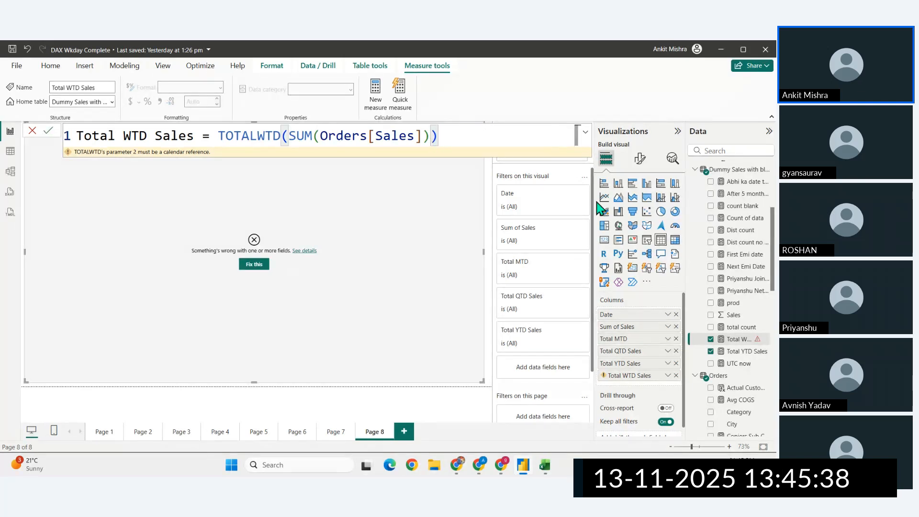
pyautogui.write(',')
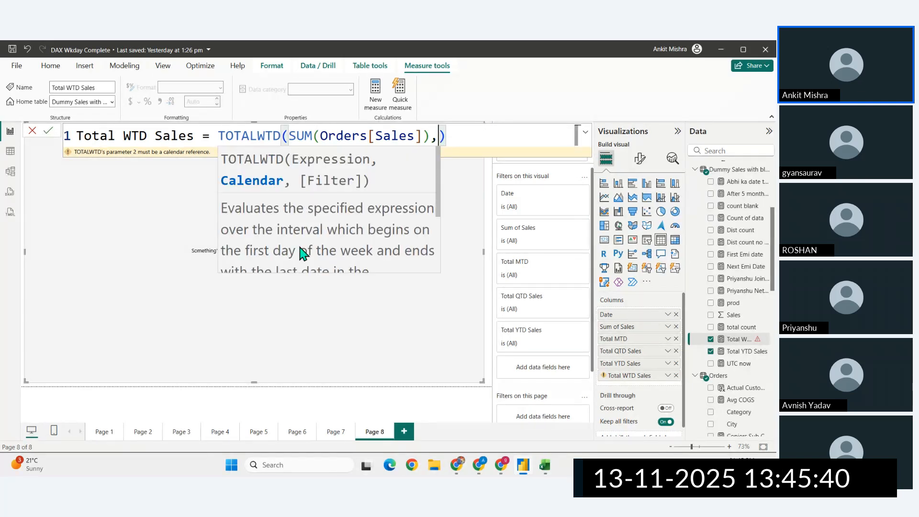
pyautogui.scroll(-1, 301, 251)
pyautogui.scroll(1, 301, 251)
pyautogui.write('dim')
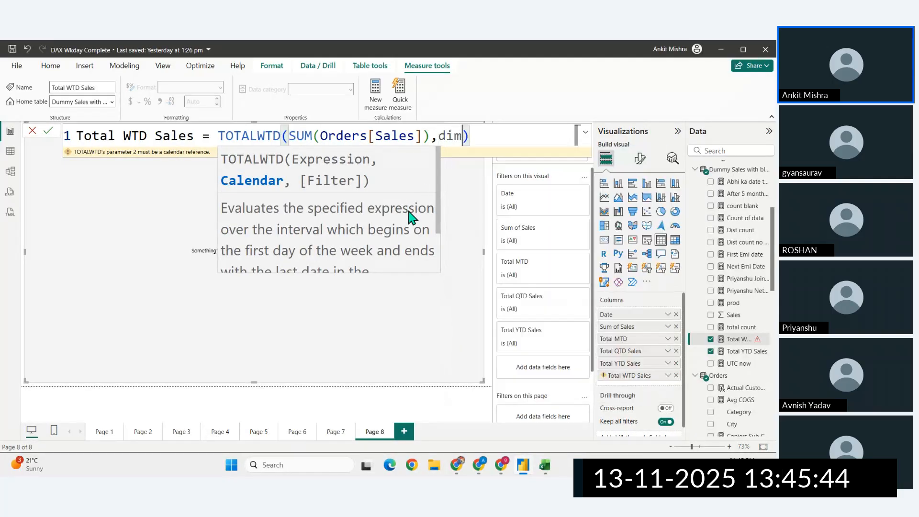
pyautogui.press('BackSpace')
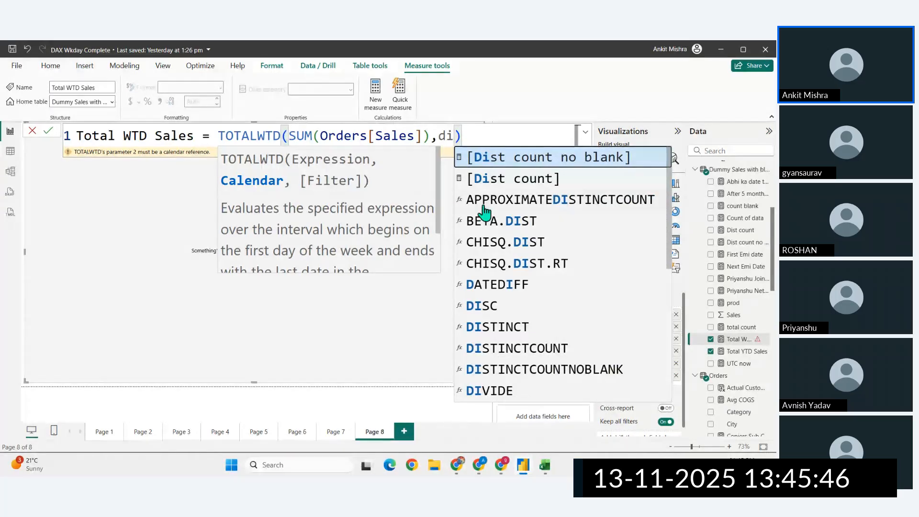
pyautogui.scroll(-1, 526, 239)
pyautogui.scroll(1, 537, 248)
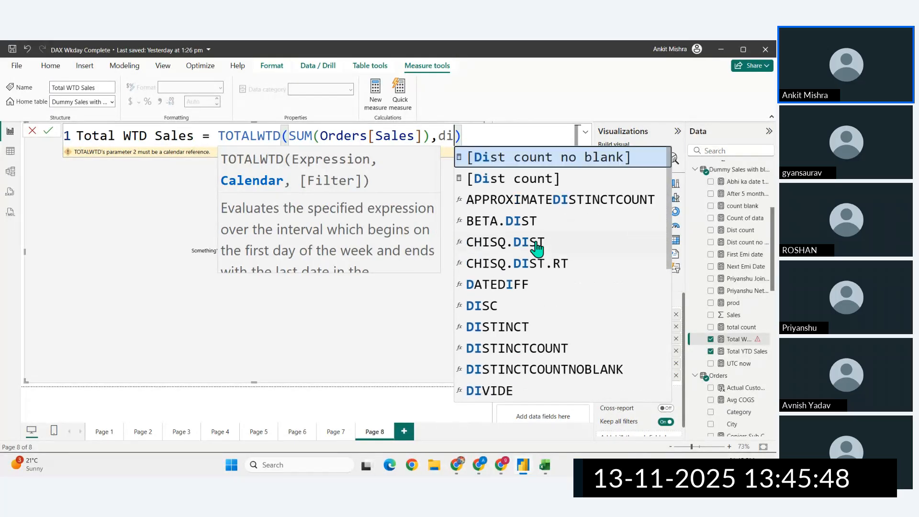
pyautogui.press('BackSpace')
pyautogui.press('BackSpace')
# - Set the Calendar argument to RELATEDTABLE('dim date'), close the TOTALWTD formula and commit it
pyautogui.write('ref')
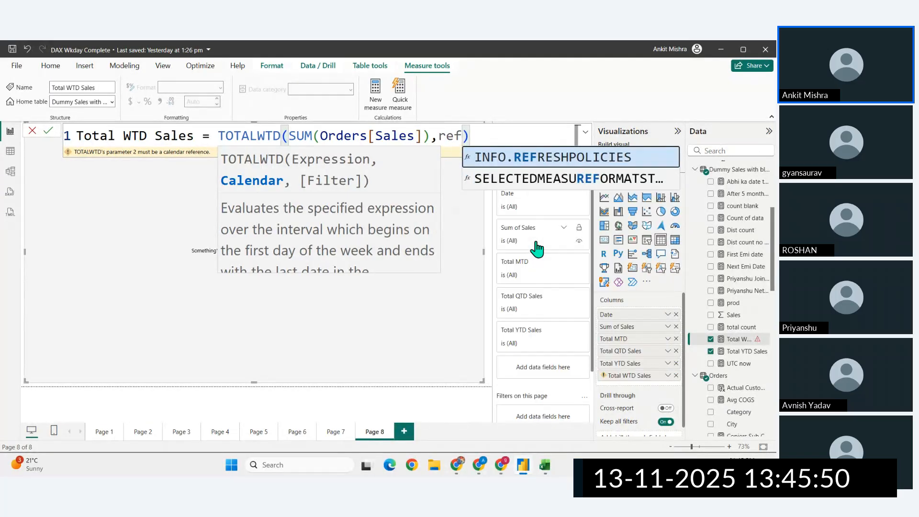
pyautogui.press('BackSpace')
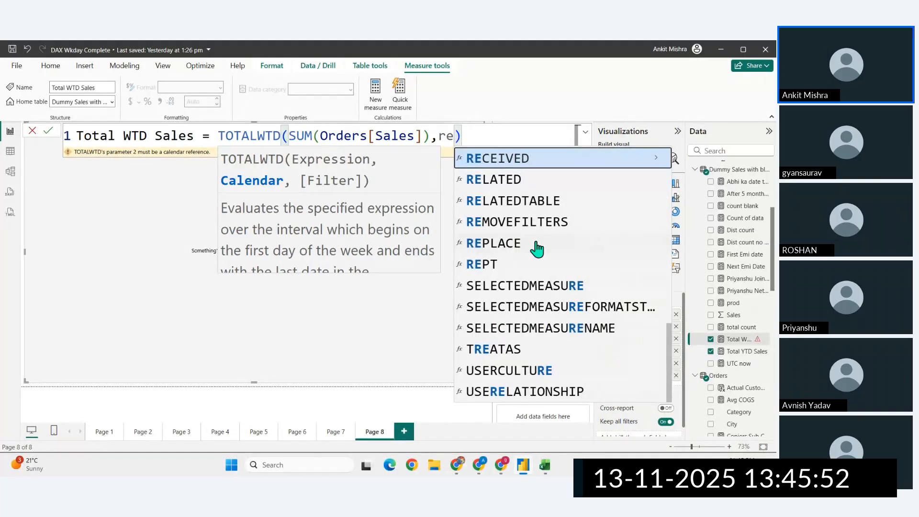
pyautogui.press('Down')
pyautogui.press('Down')
pyautogui.press('Tab')
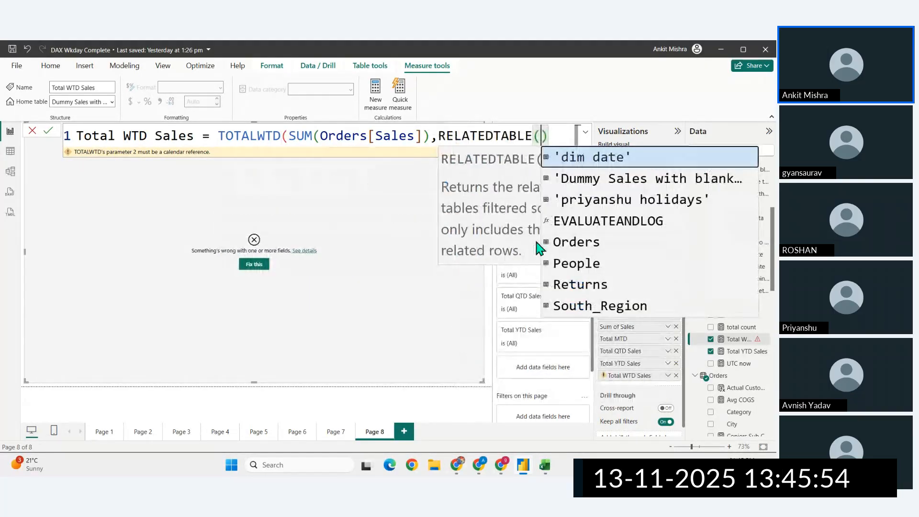
pyautogui.click(572, 162)
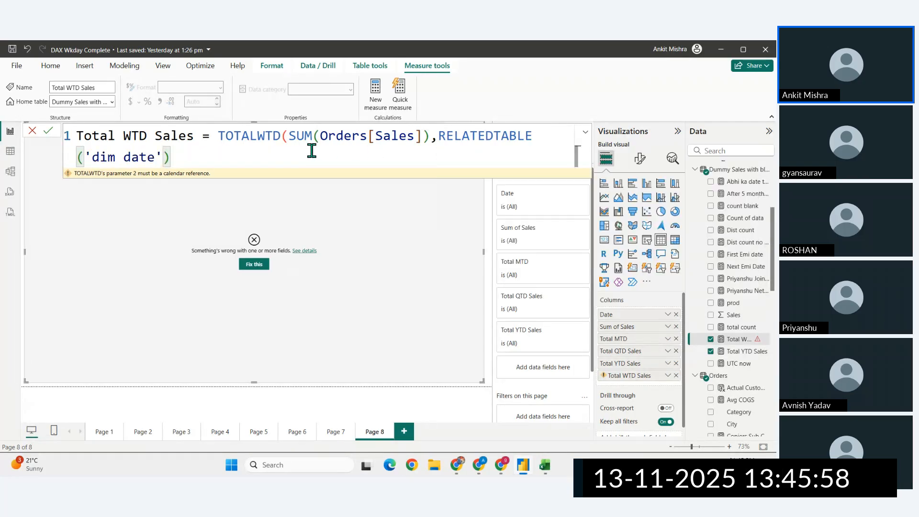
pyautogui.write(')')
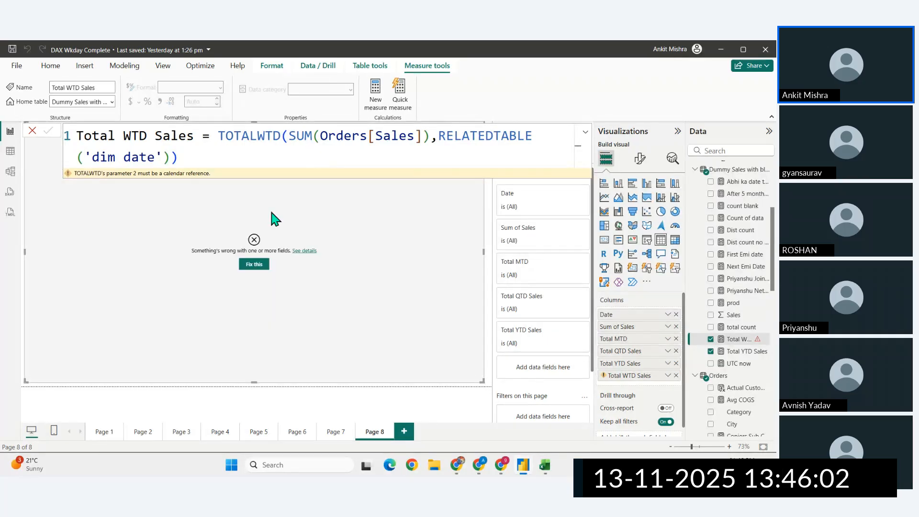
# - Read the table visual's error details and return to the end of the Total WTD Sales formula
pyautogui.click(306, 251)
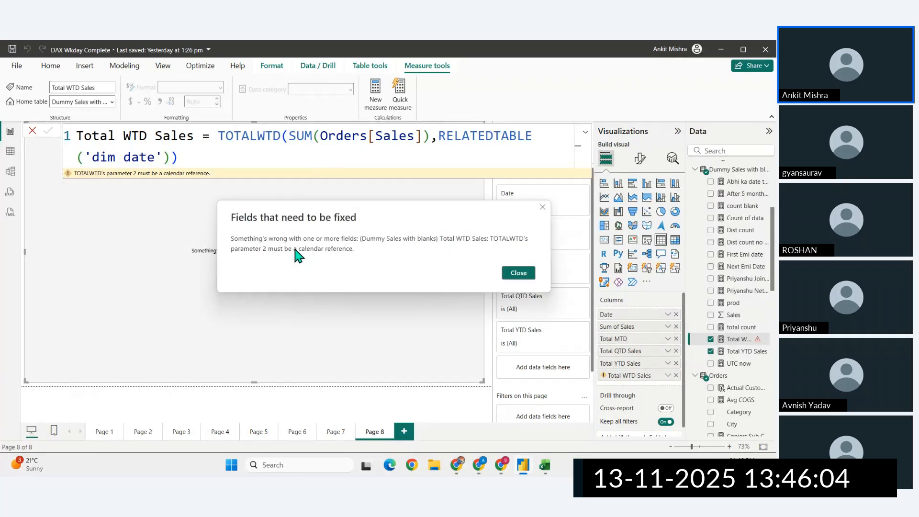
pyautogui.click(521, 273)
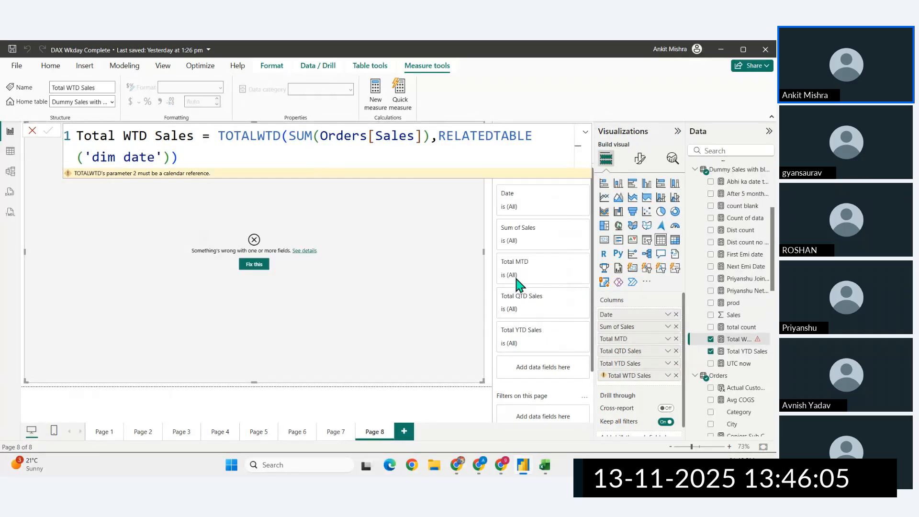
pyautogui.click(171, 158)
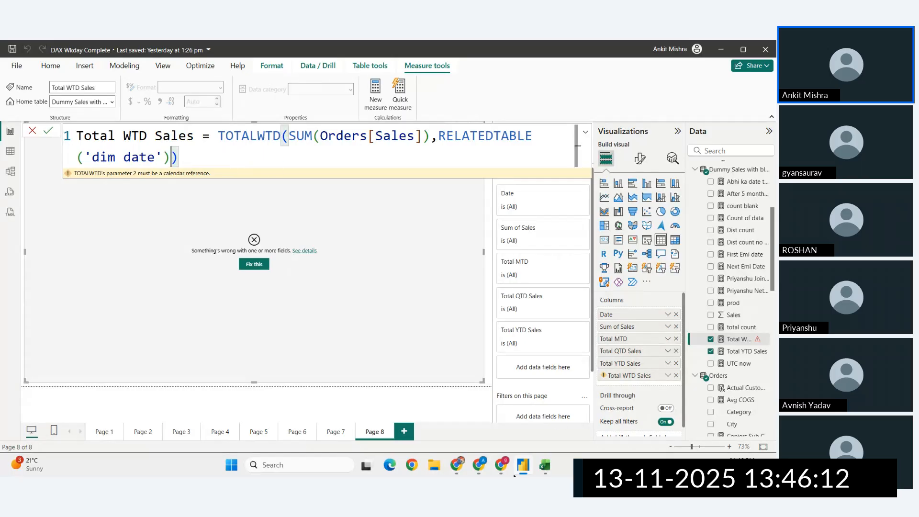
# - Switch to the browser, look through the list on the Time intelligence functions page and collapse that category in the contents tree
pyautogui.click(458, 467)
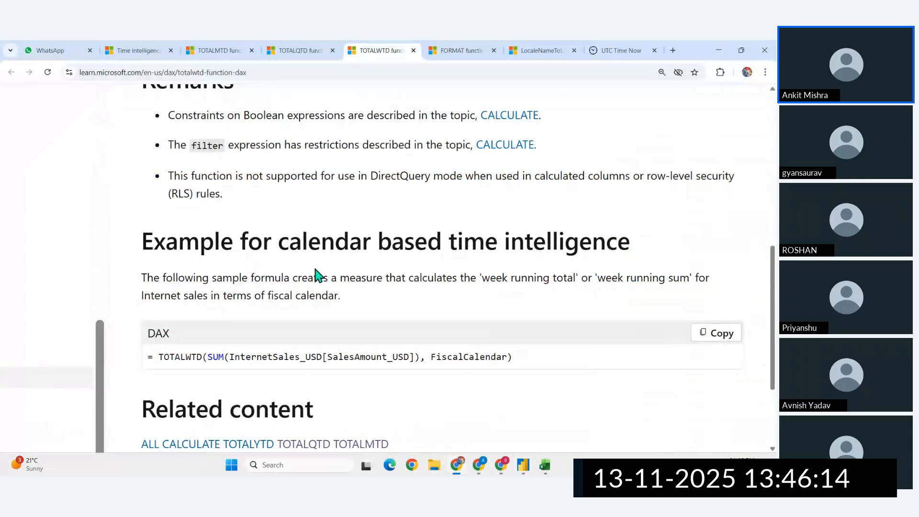
pyautogui.click(234, 47)
pyautogui.click(151, 47)
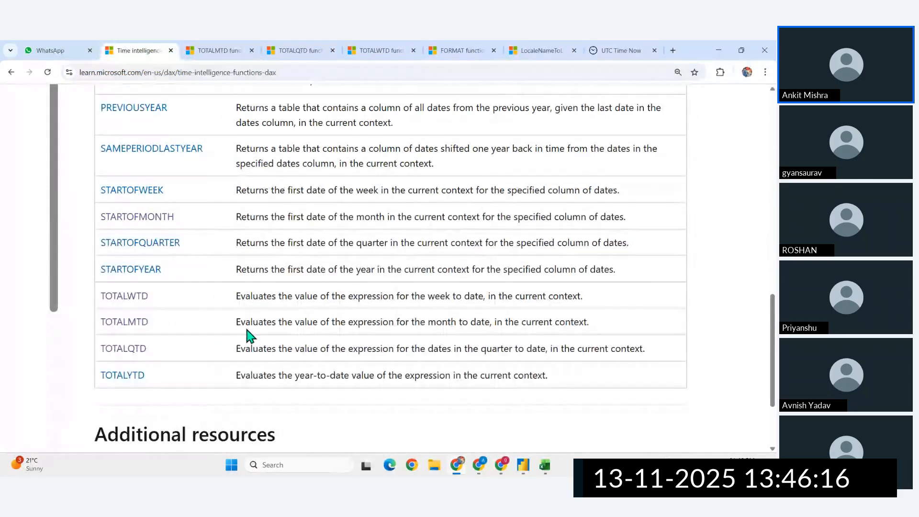
pyautogui.scroll(3, 247, 335)
pyautogui.scroll(8, 245, 330)
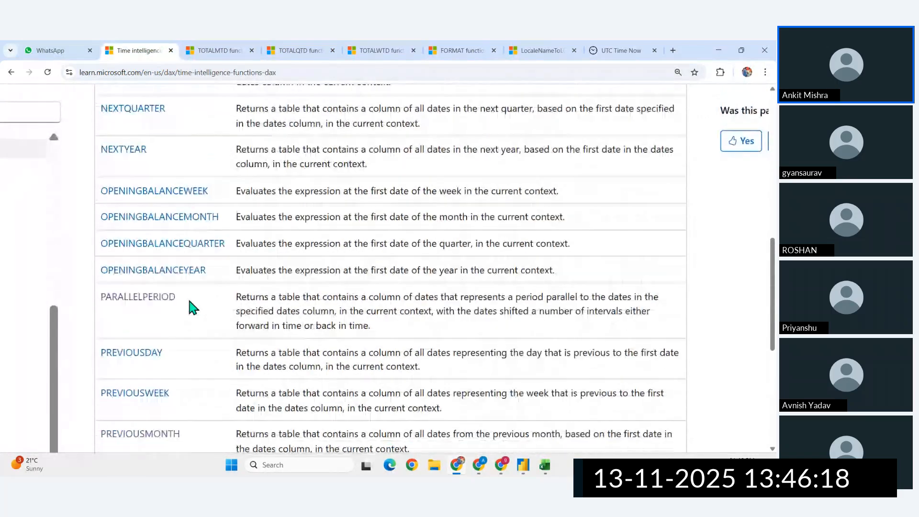
pyautogui.scroll(-4, 146, 366)
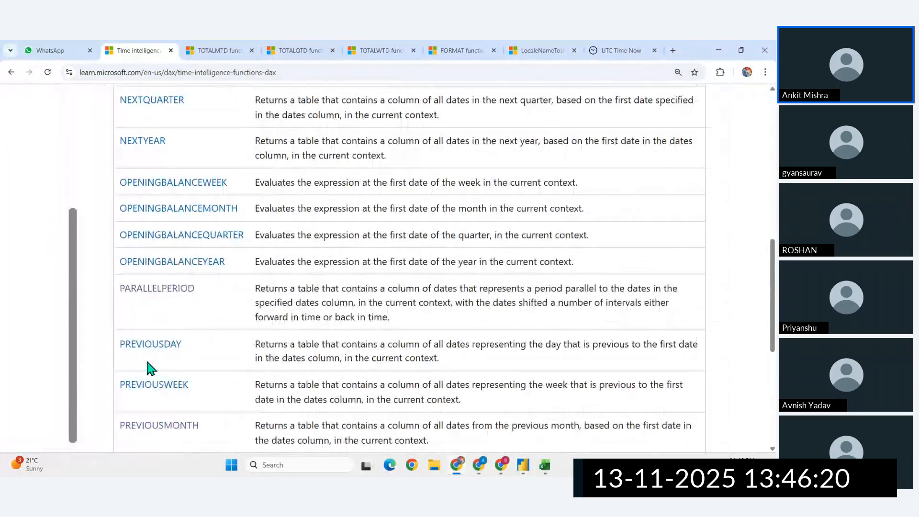
pyautogui.scroll(8, 195, 359)
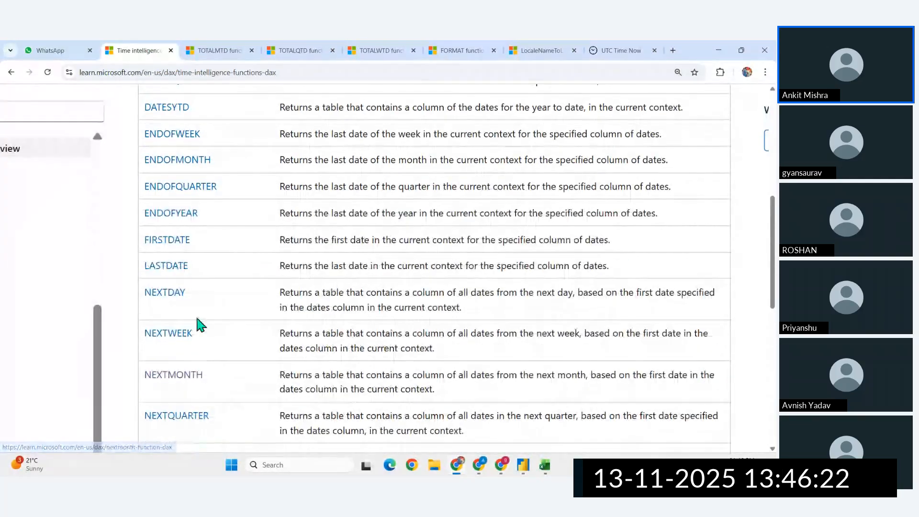
pyautogui.scroll(3, 184, 143)
pyautogui.scroll(2, 193, 139)
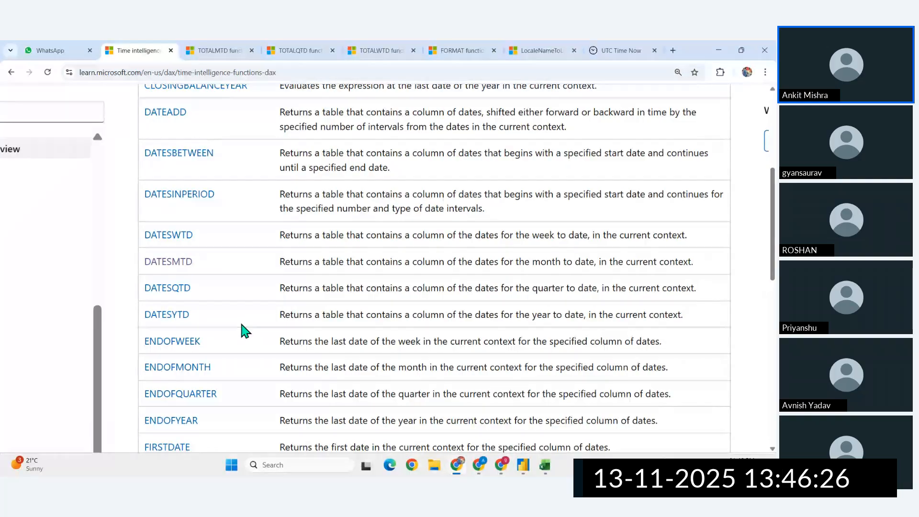
pyautogui.scroll(3, 242, 329)
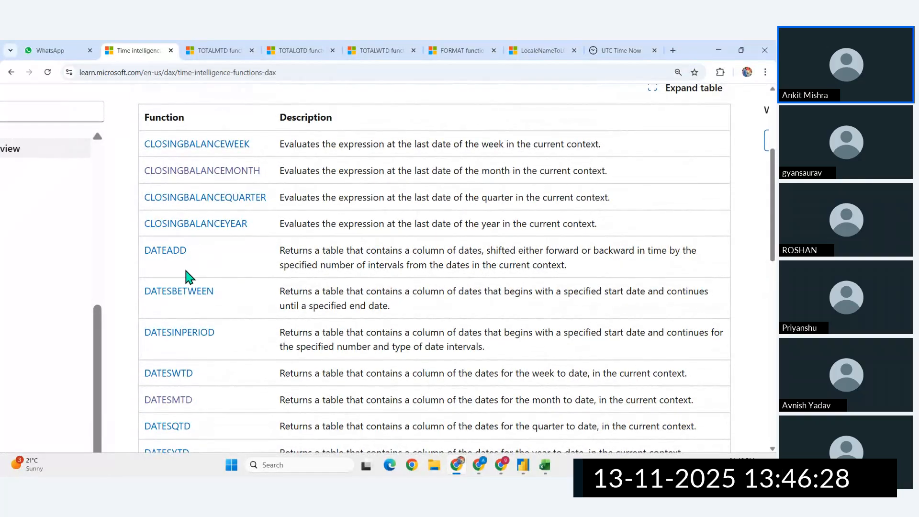
pyautogui.scroll(-2, 187, 273)
pyautogui.scroll(-15, 250, 311)
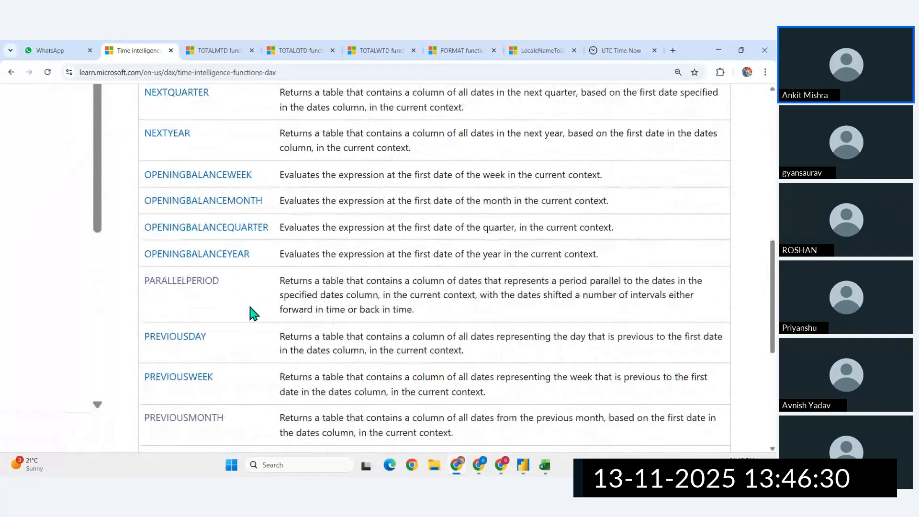
pyautogui.scroll(-4, 250, 314)
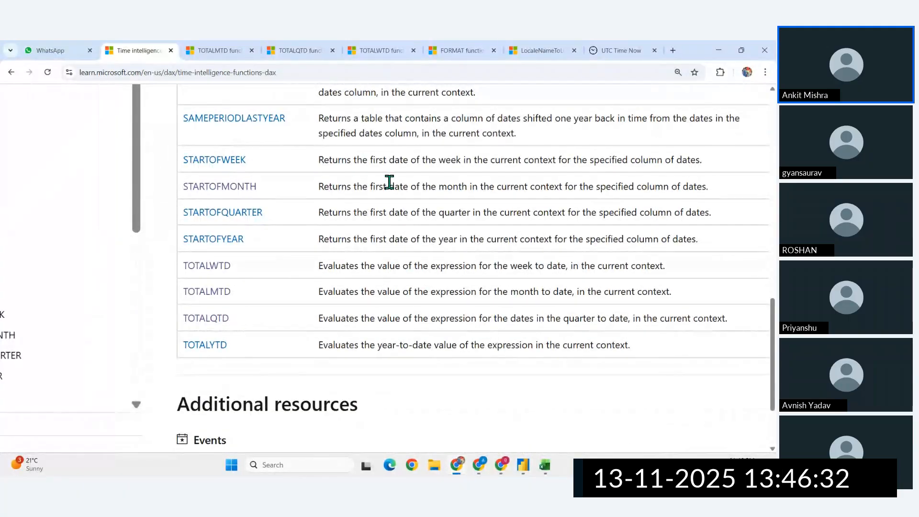
pyautogui.hscroll(2, 130, 251)
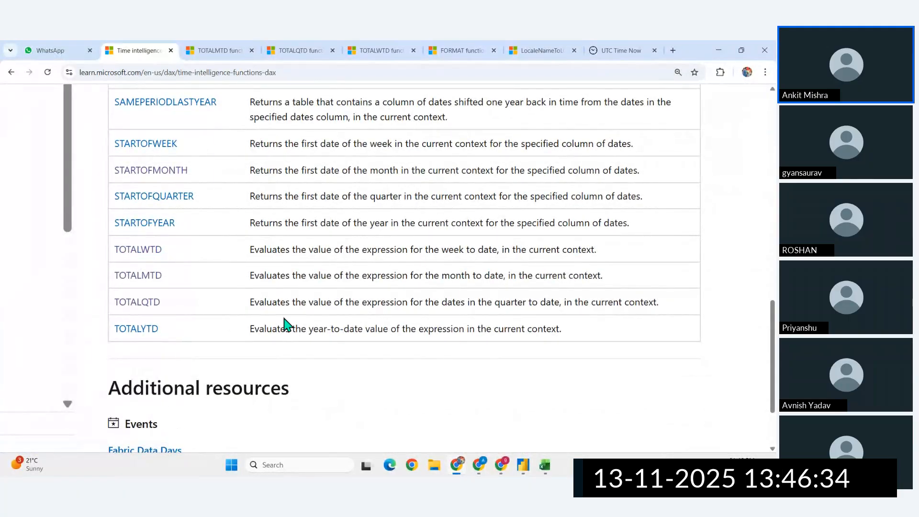
pyautogui.hscroll(-1, 283, 317)
pyautogui.scroll(-3, 284, 317)
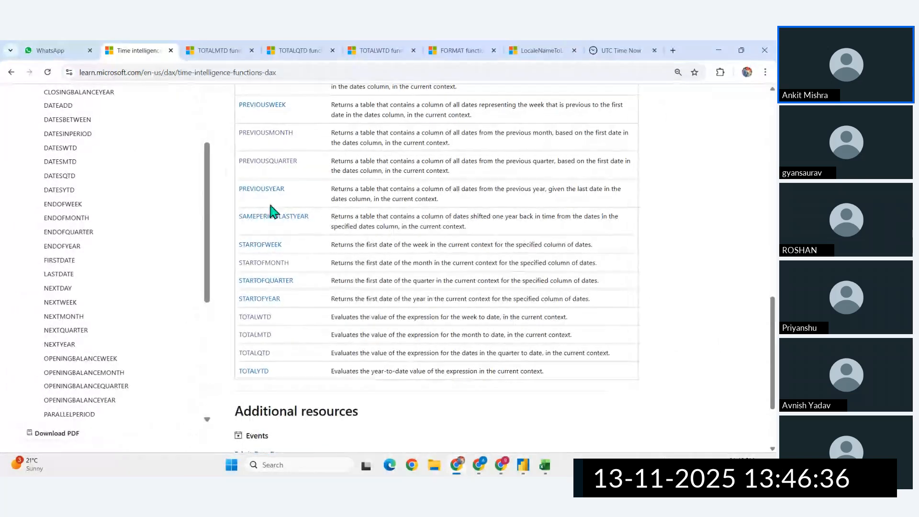
pyautogui.scroll(5, 117, 373)
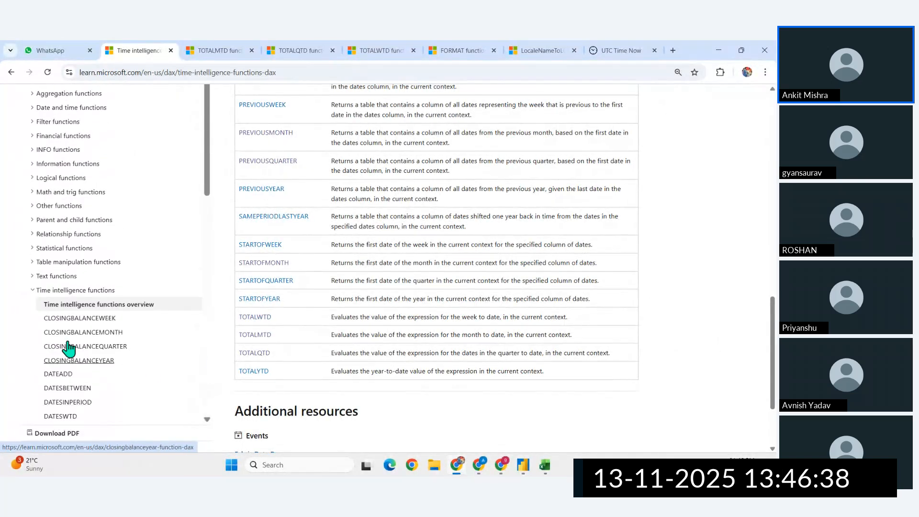
pyautogui.click(33, 291)
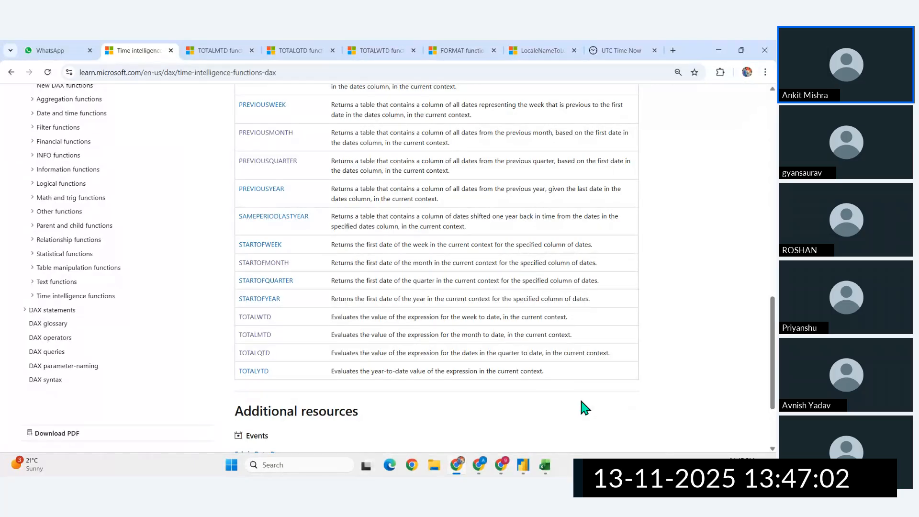
# - Switch to the Zoho Meeting window
pyautogui.moveTo(501, 466)
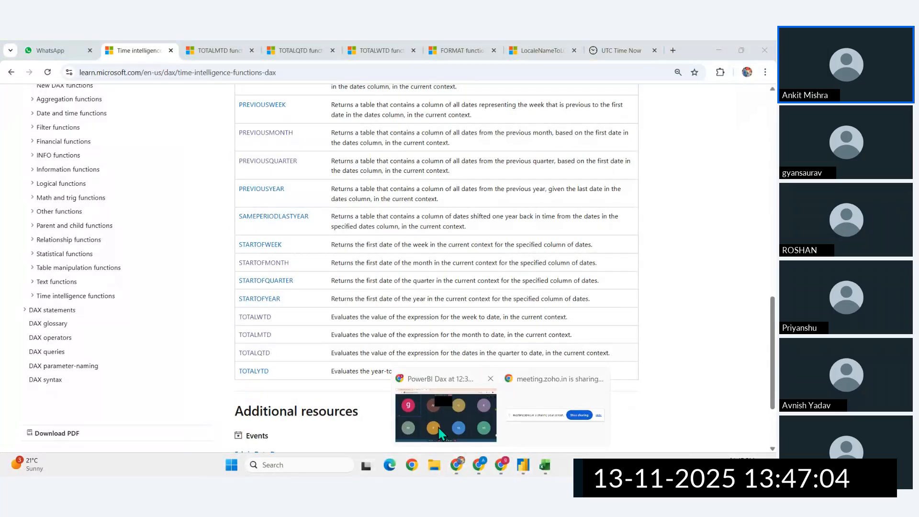
pyautogui.click(441, 412)
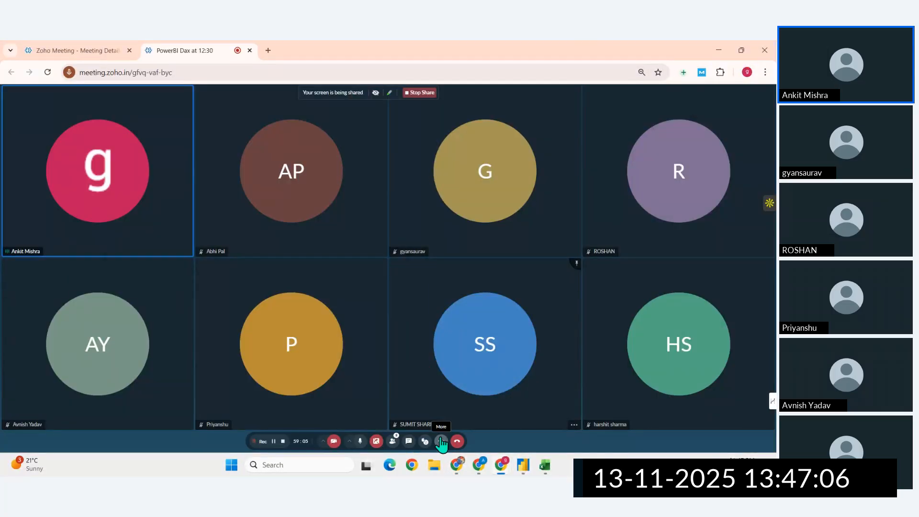